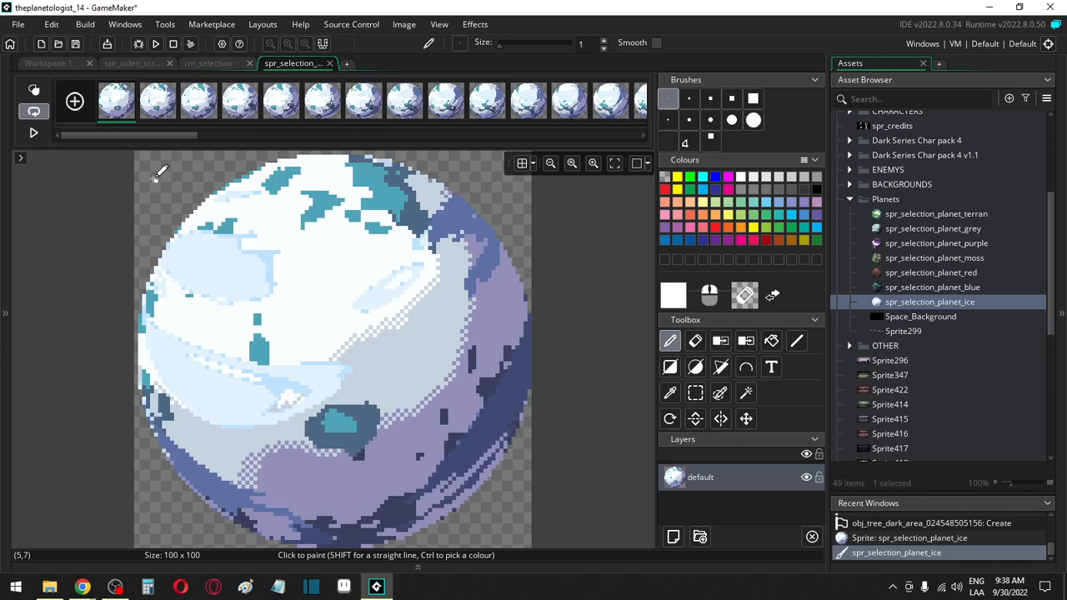
# Step: Try to import the palette colours from the spr_selection_planet_grey sprite in the Planets group
pyautogui.press('ctrl')
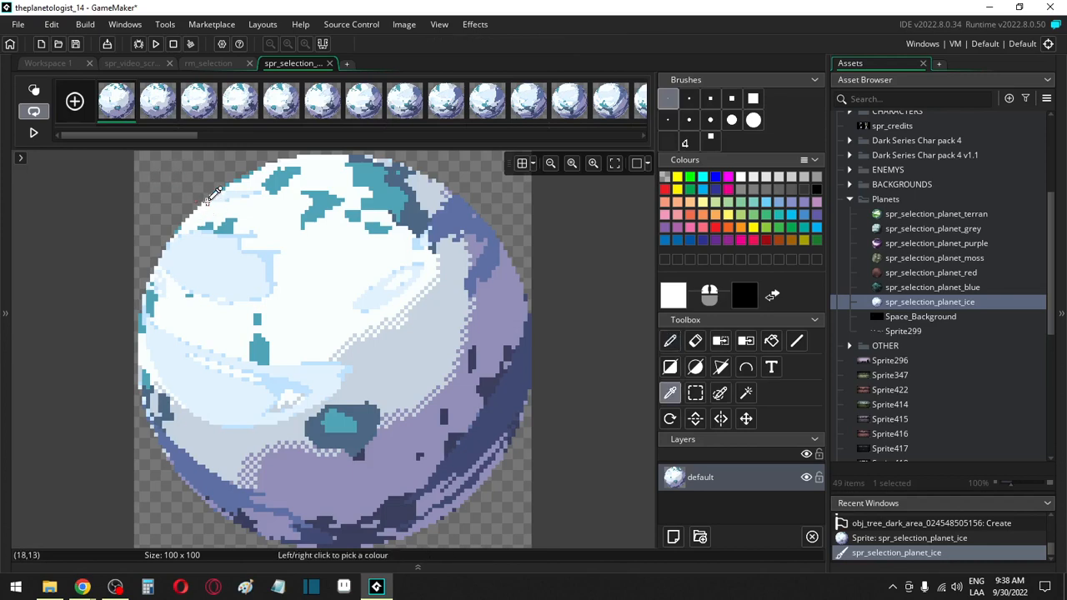
pyautogui.click(814, 162)
pyautogui.click(813, 161)
pyautogui.click(804, 161)
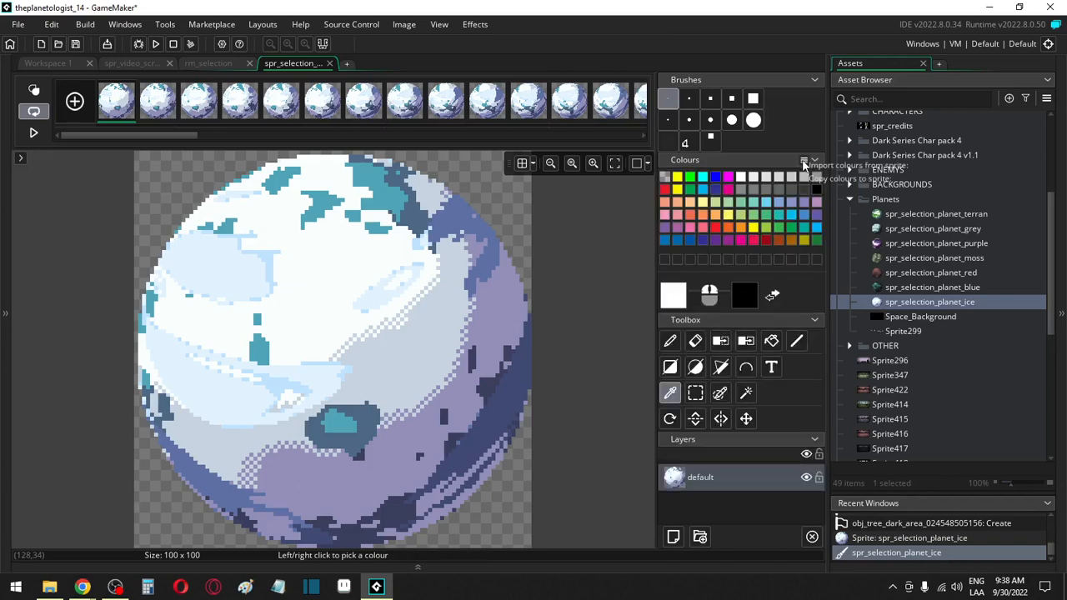
pyautogui.moveTo(815, 170)
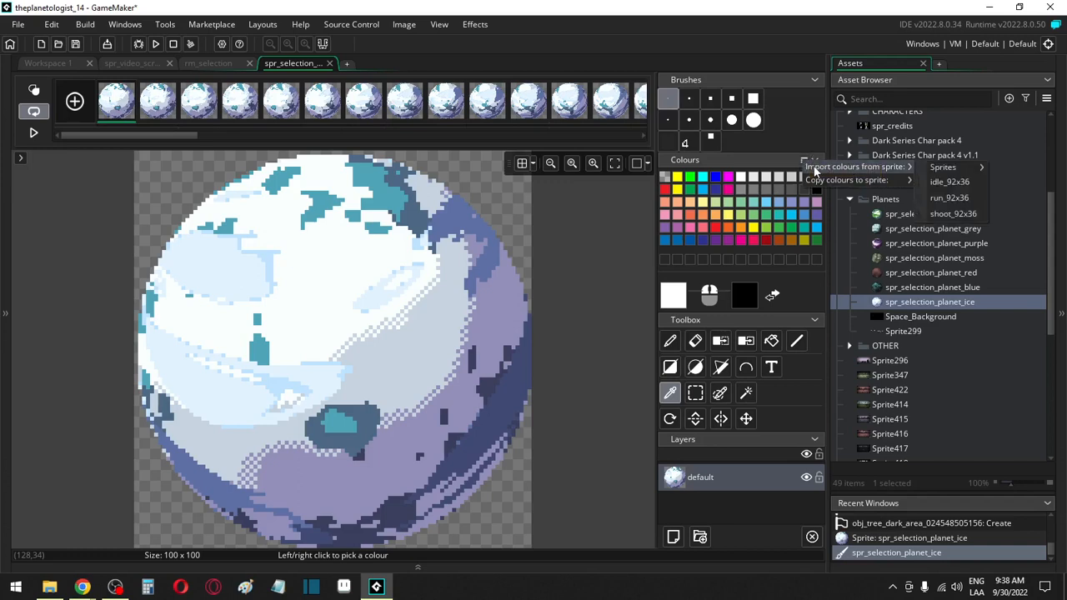
pyautogui.moveTo(944, 169)
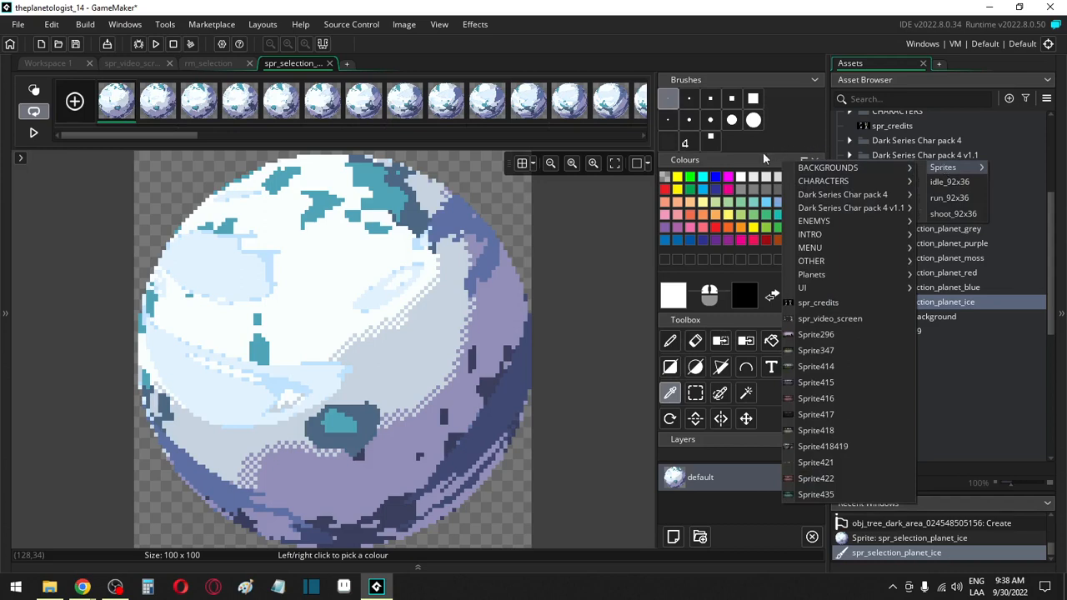
pyautogui.moveTo(866, 166)
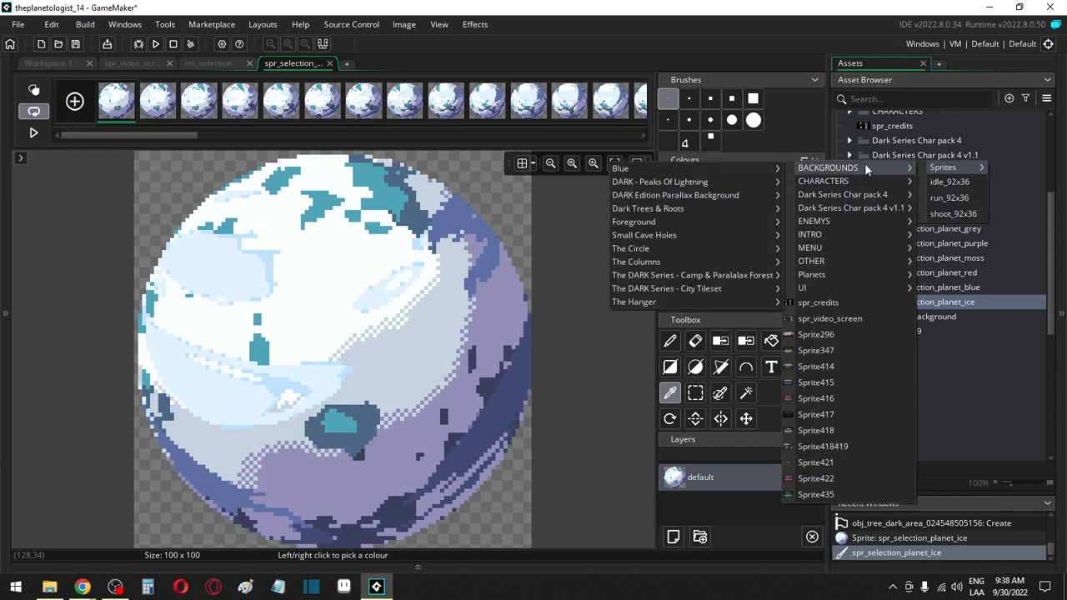
pyautogui.moveTo(864, 275)
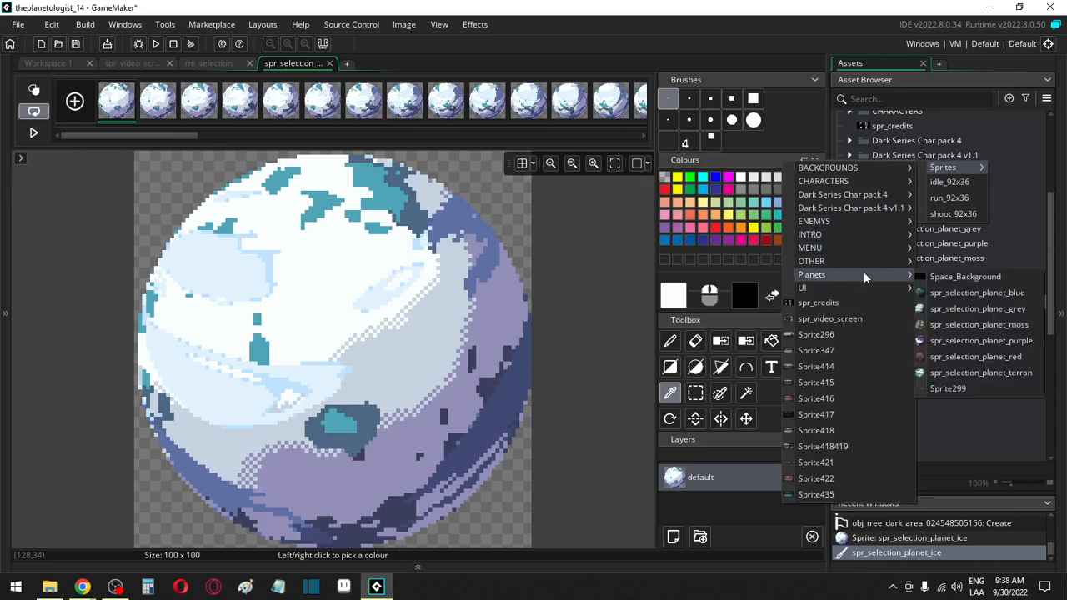
pyautogui.click(947, 308)
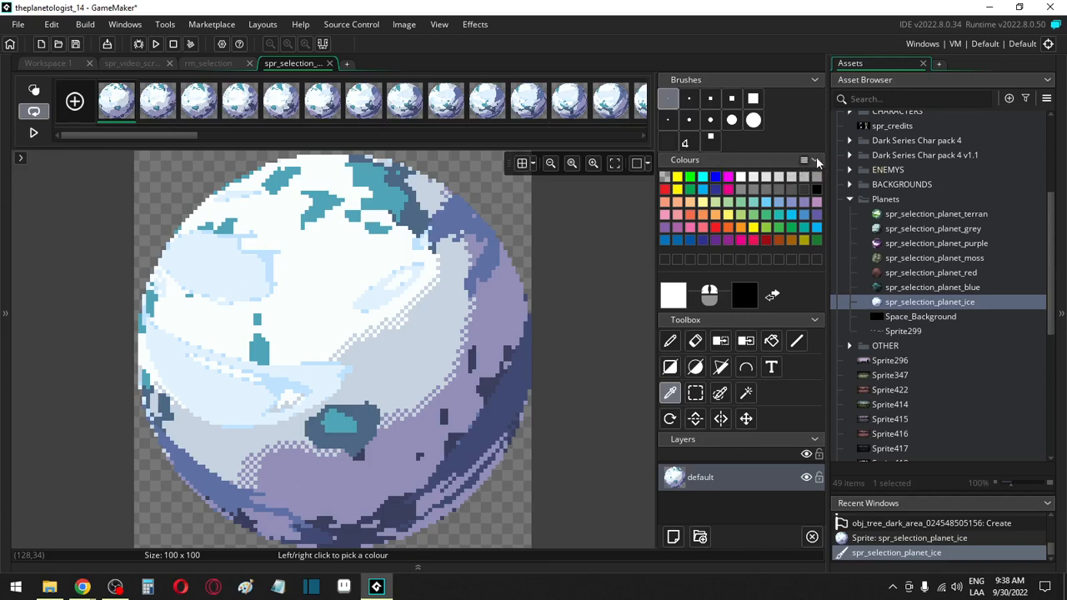
pyautogui.click(792, 163)
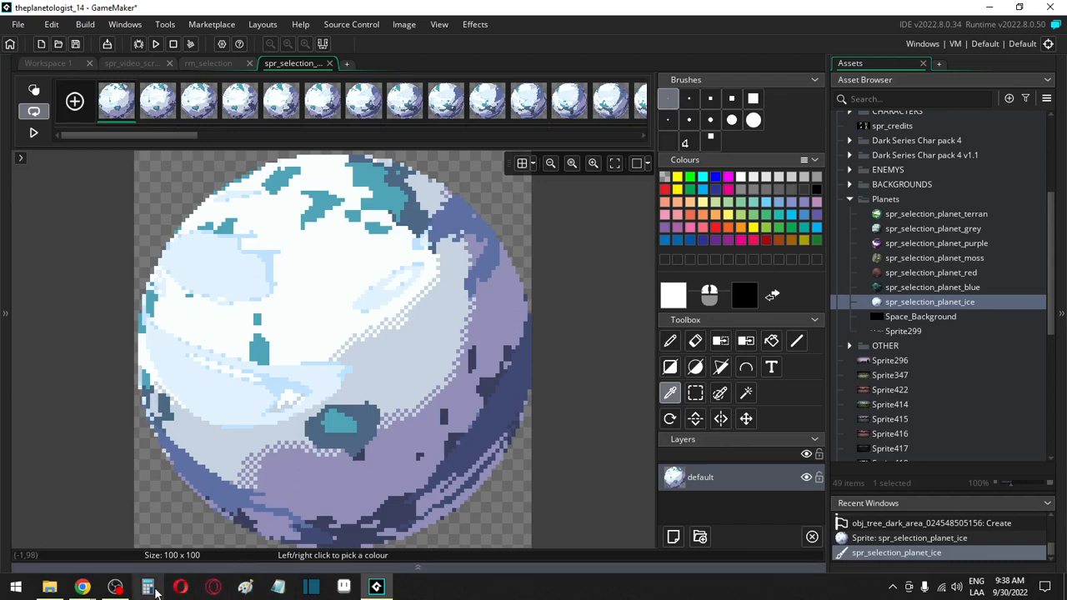
pyautogui.click(343, 587)
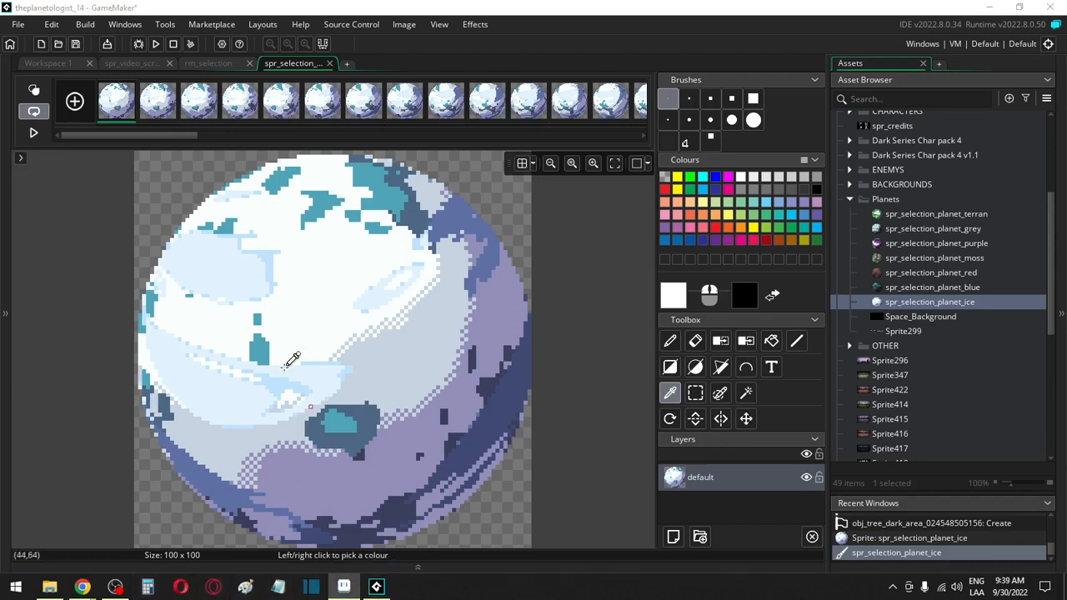
pyautogui.click(900, 288)
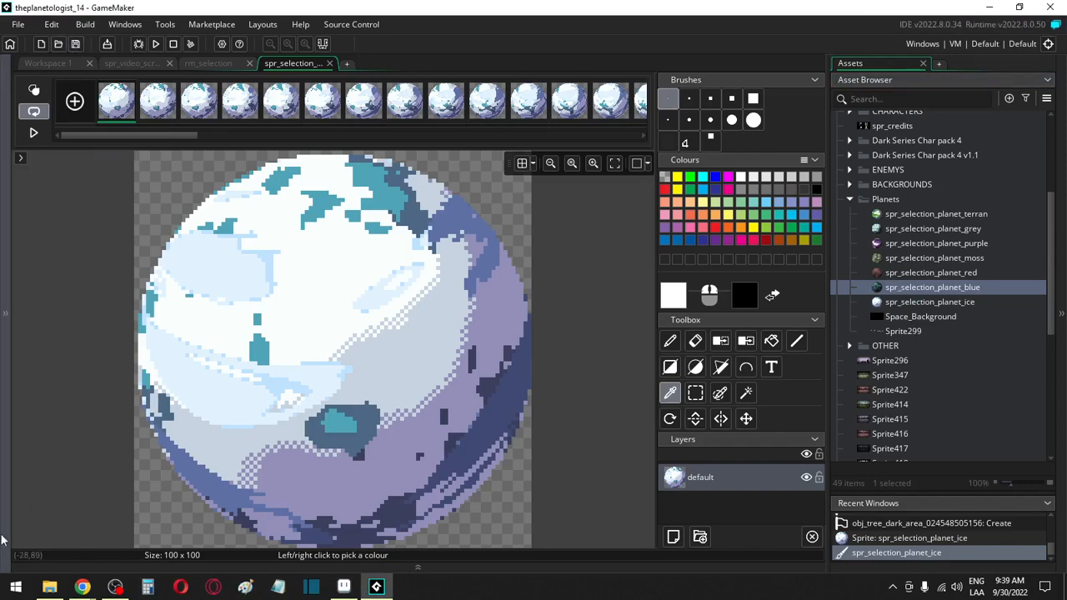
pyautogui.click(52, 590)
pyautogui.moveTo(450, 325); pyautogui.dragTo(141, 283)
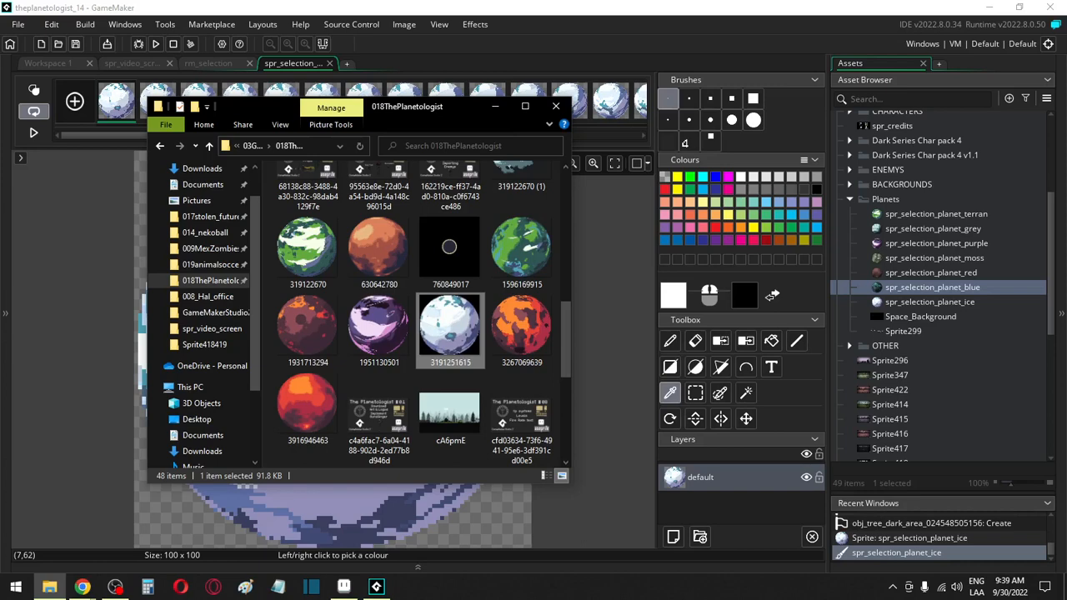
pyautogui.press('o')
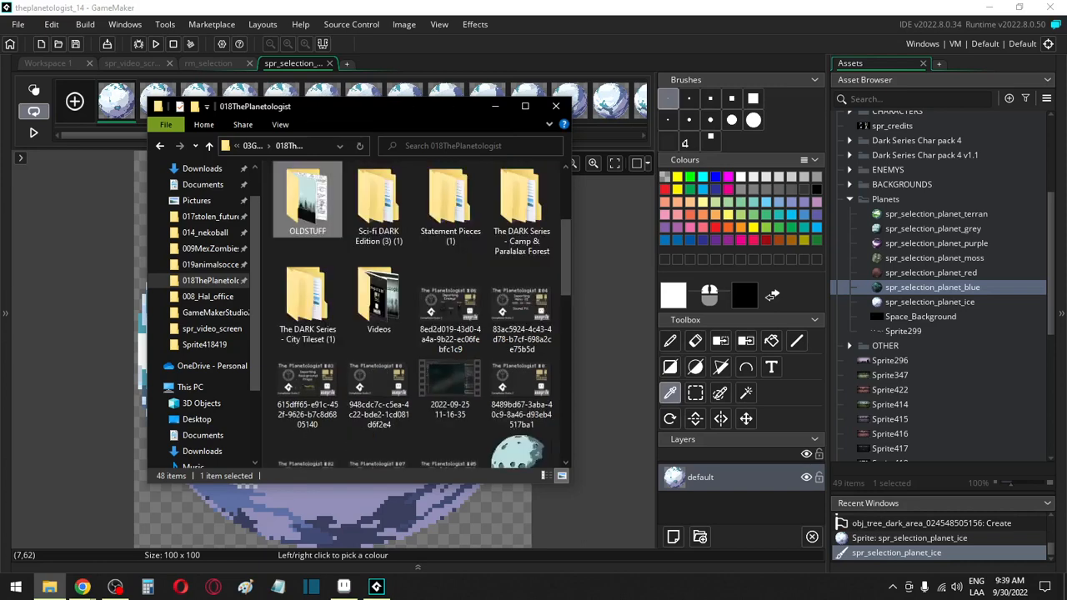
pyautogui.hotkey('alt', 'Tab')
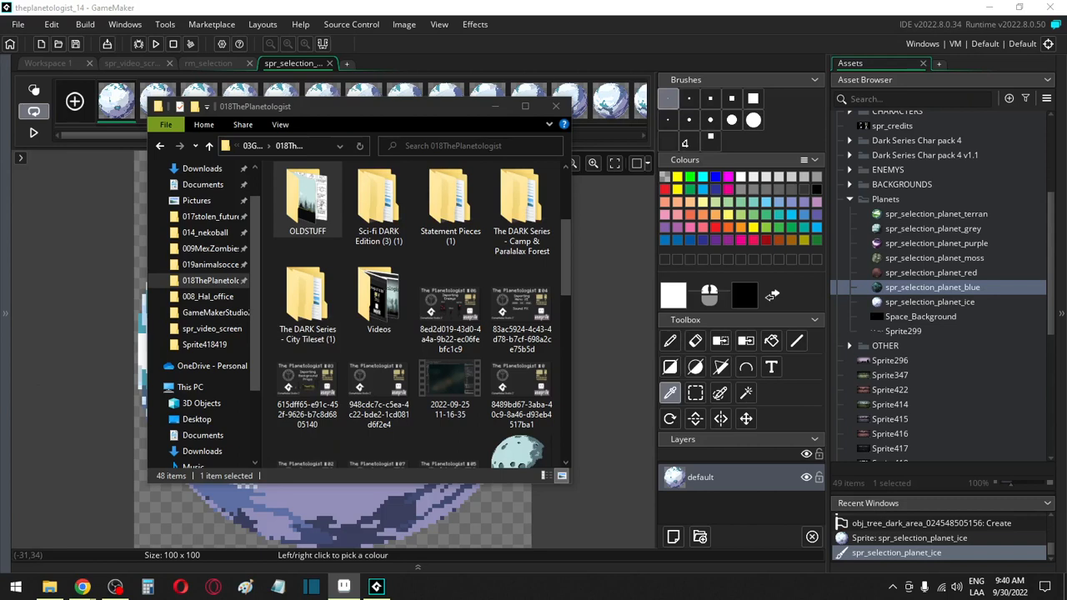
# Step: Return to GameMaker and paste the copied image as a custom brush for the Pencil tool
pyautogui.click(927, 293)
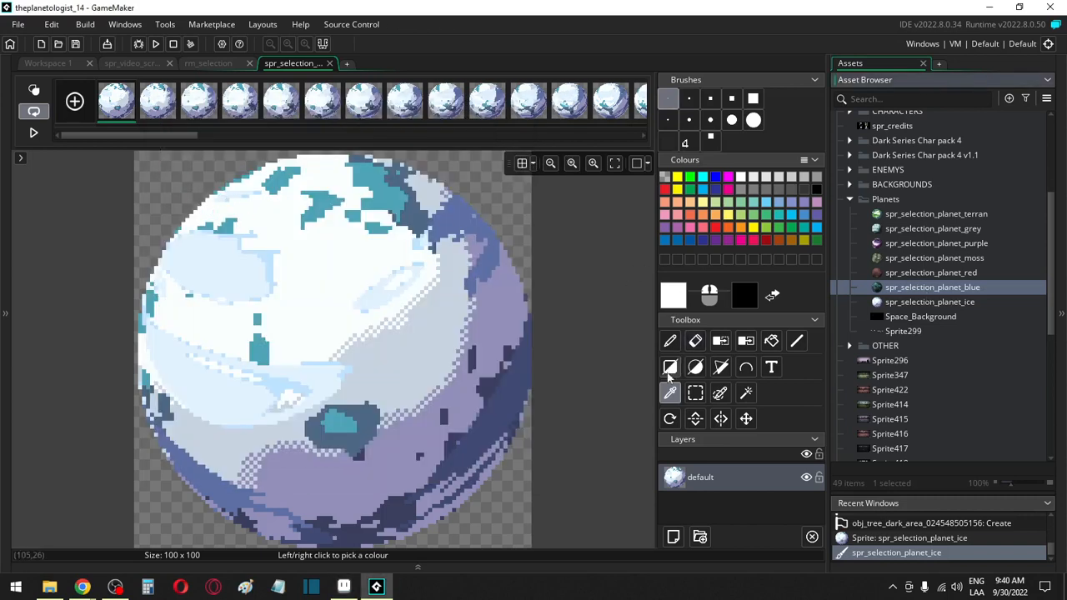
pyautogui.click(670, 340)
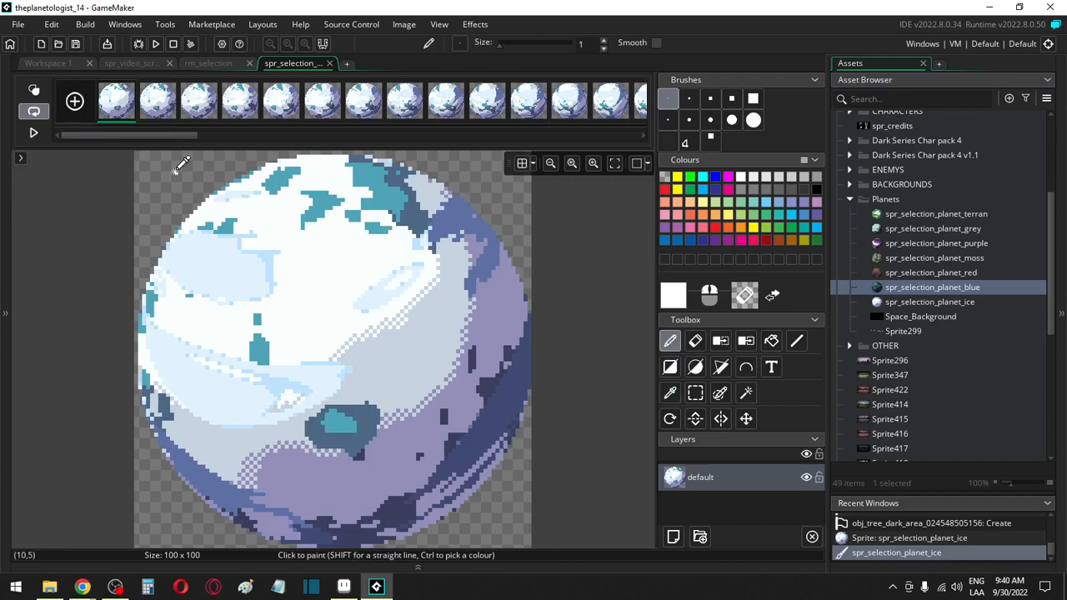
pyautogui.hotkey('ctrl', 'v')
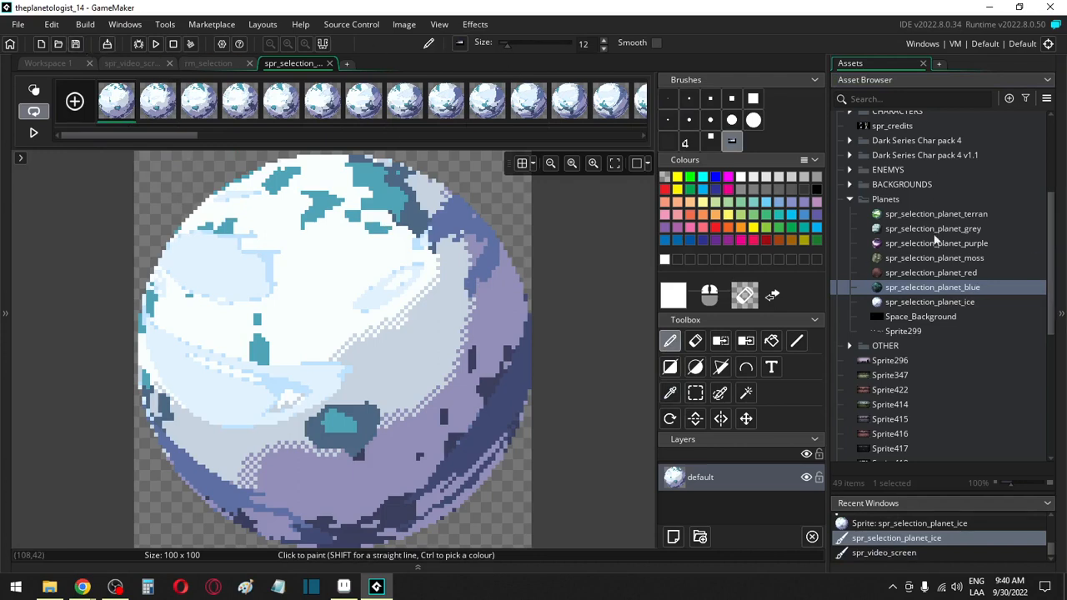
# Step: Create a new group named "ice" inside the BACKGROUNDS sprite group
pyautogui.scroll(5, 914, 287)
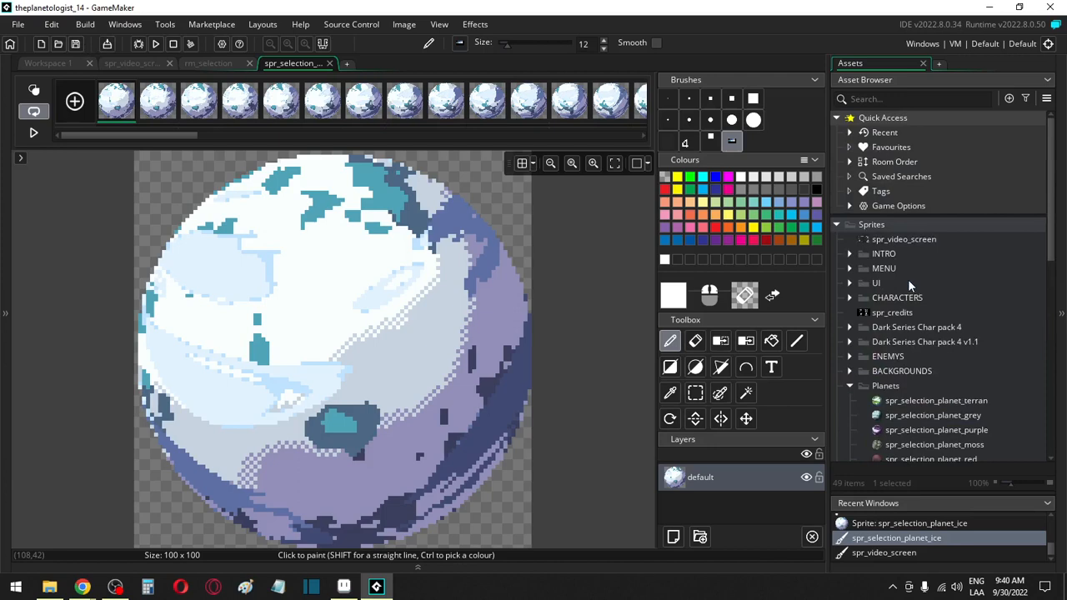
pyautogui.scroll(-2, 908, 279)
pyautogui.click(850, 306)
pyautogui.click(850, 291)
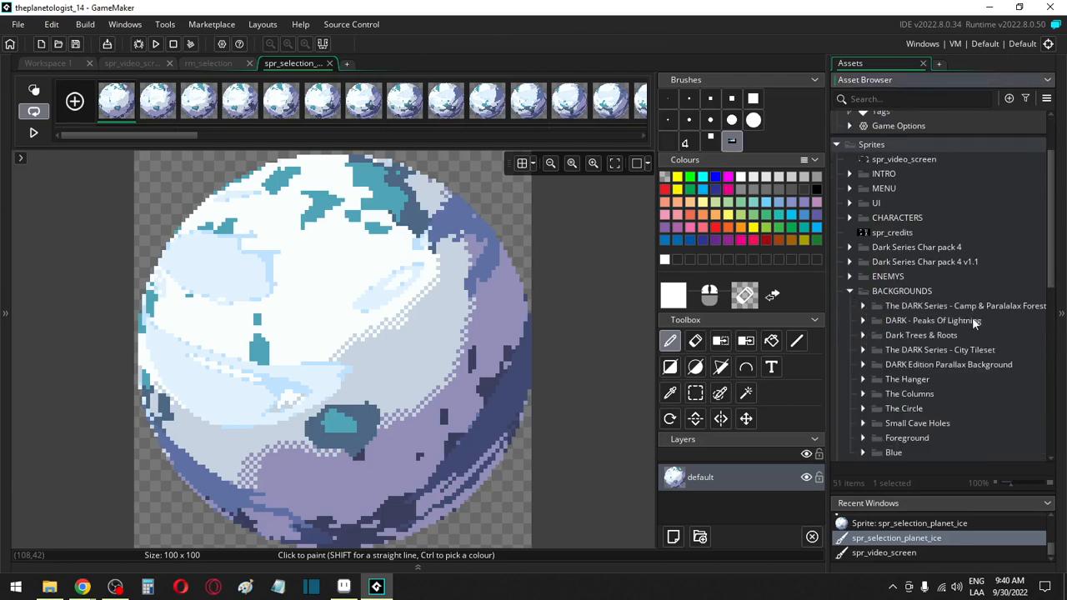
pyautogui.scroll(-3, 958, 292)
pyautogui.rightClick(908, 154)
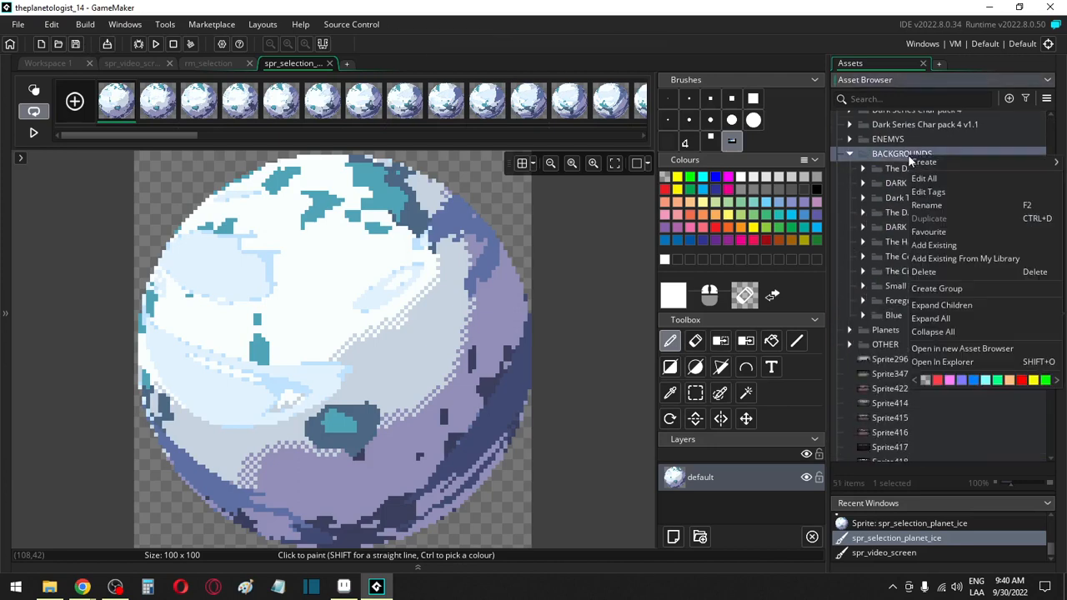
pyautogui.click(937, 288)
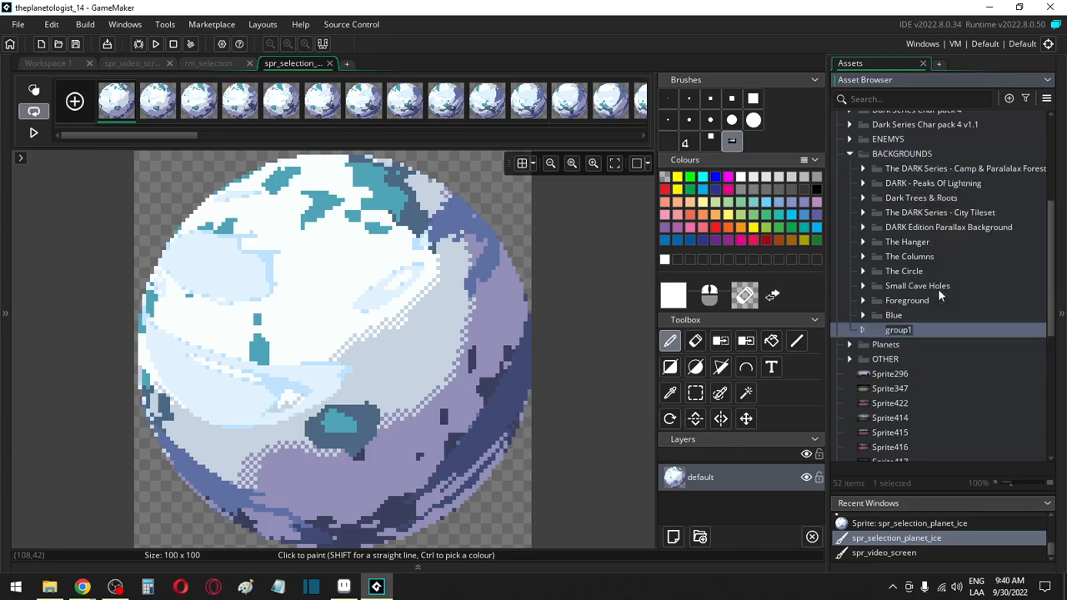
pyautogui.write('ice')
# Step: Compare the Small_Cave_1, Small_Cave_2 and Small_Cave_3 flat images in the Small Cave Holes group, and collapse the group
pyautogui.click(863, 286)
pyautogui.click(876, 315)
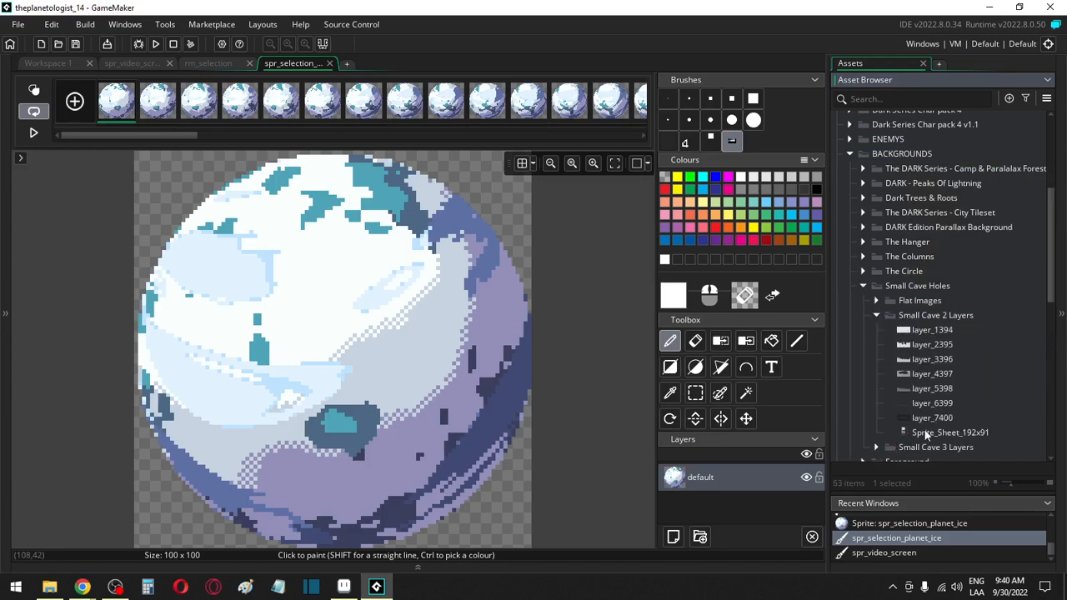
pyautogui.click(877, 299)
pyautogui.click(921, 331)
pyautogui.doubleClick(921, 331)
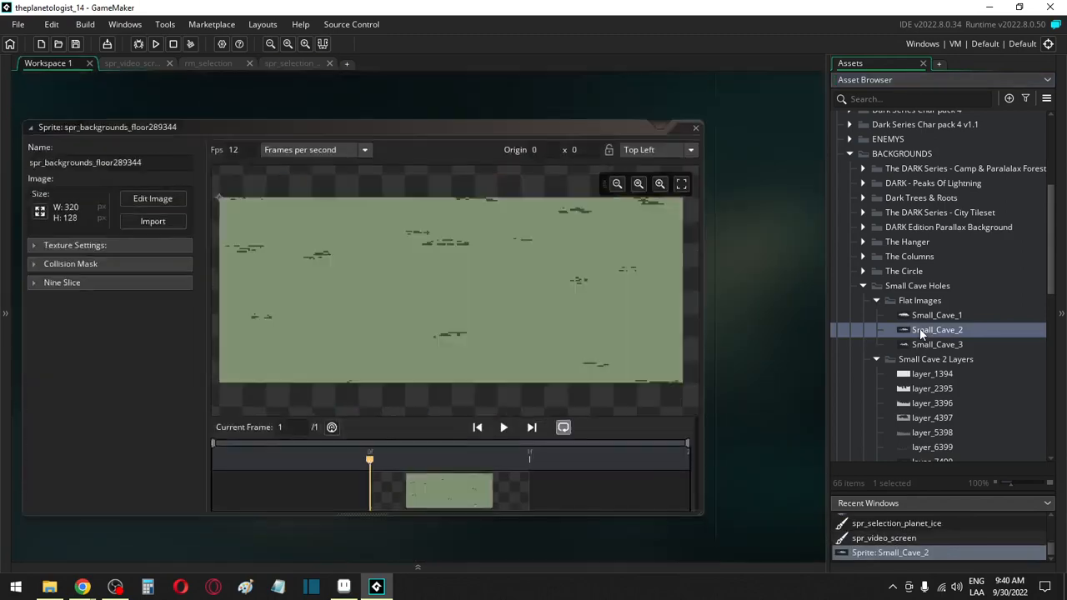
pyautogui.doubleClick(923, 315)
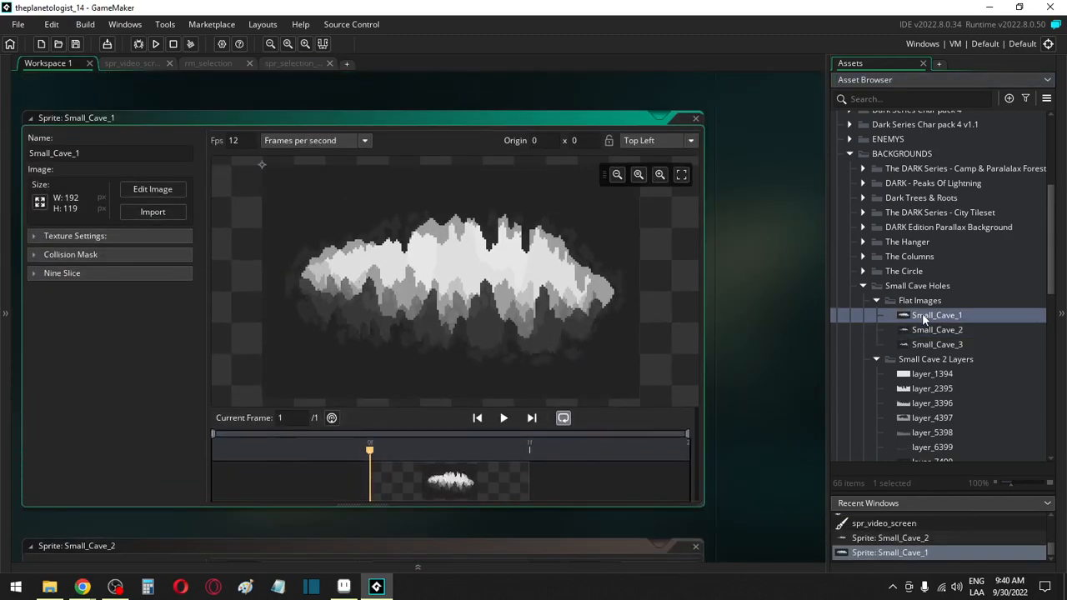
pyautogui.doubleClick(921, 330)
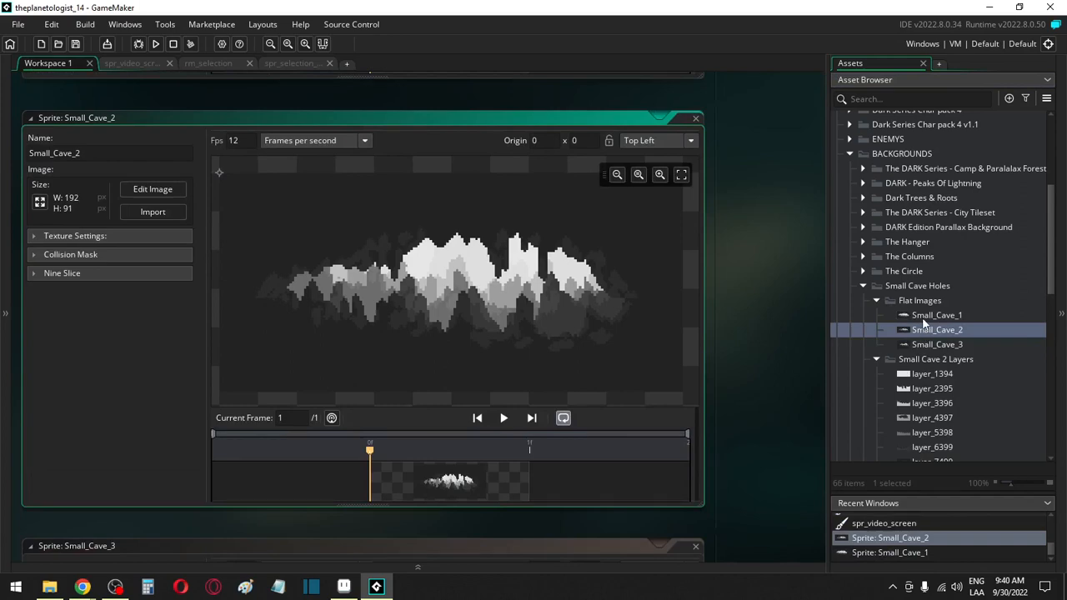
pyautogui.doubleClick(922, 316)
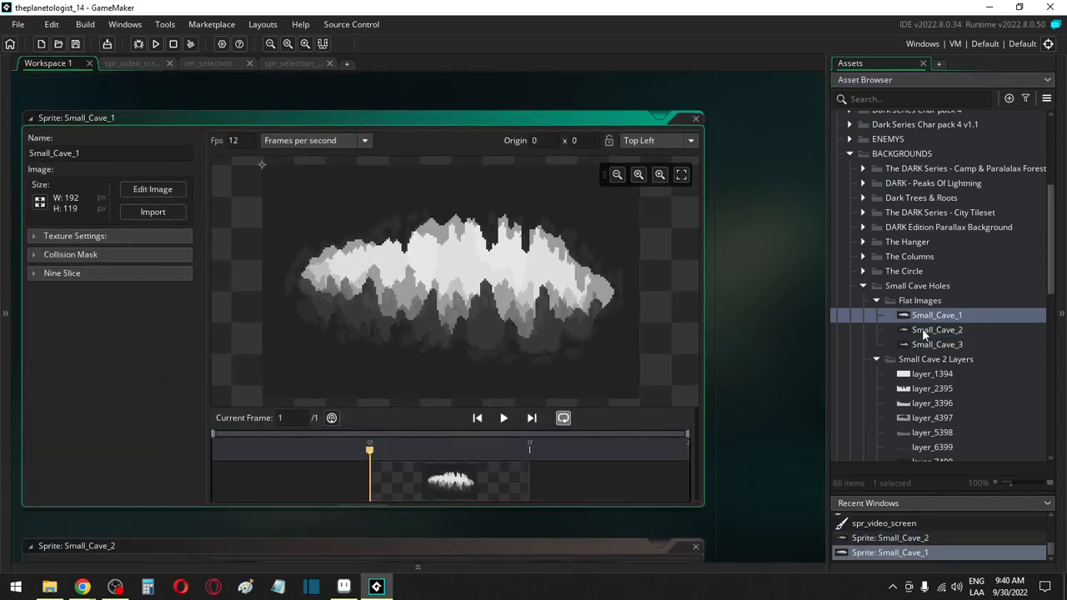
pyautogui.doubleClick(924, 344)
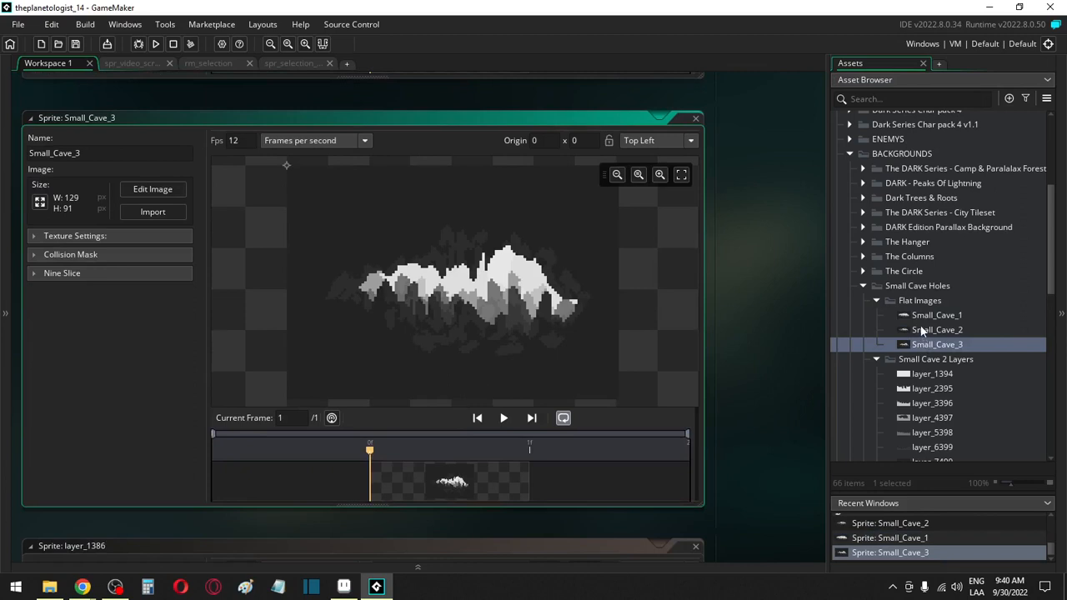
pyautogui.doubleClick(922, 331)
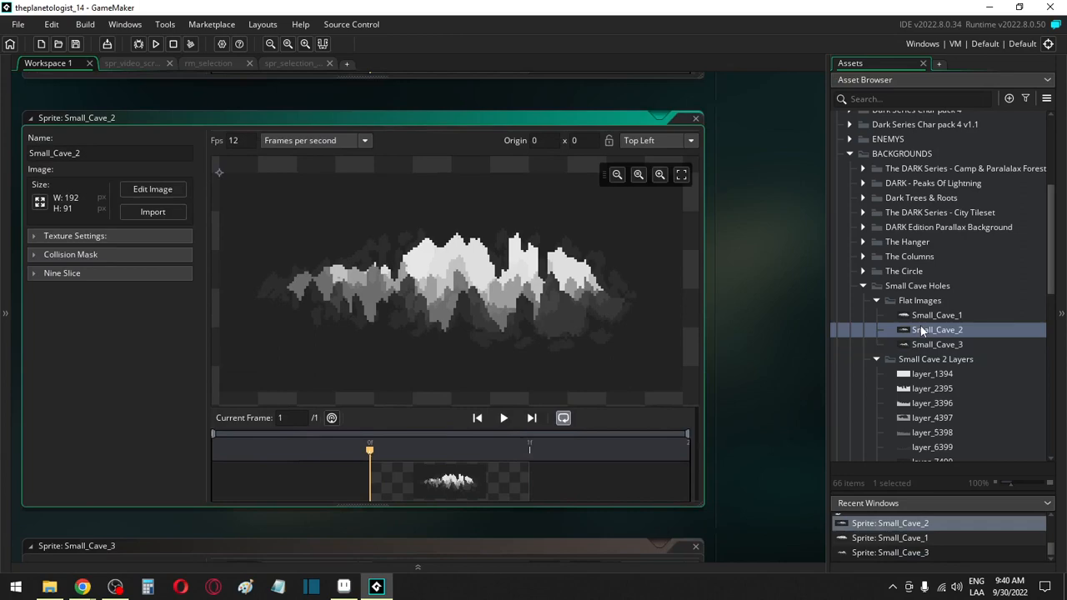
pyautogui.doubleClick(922, 316)
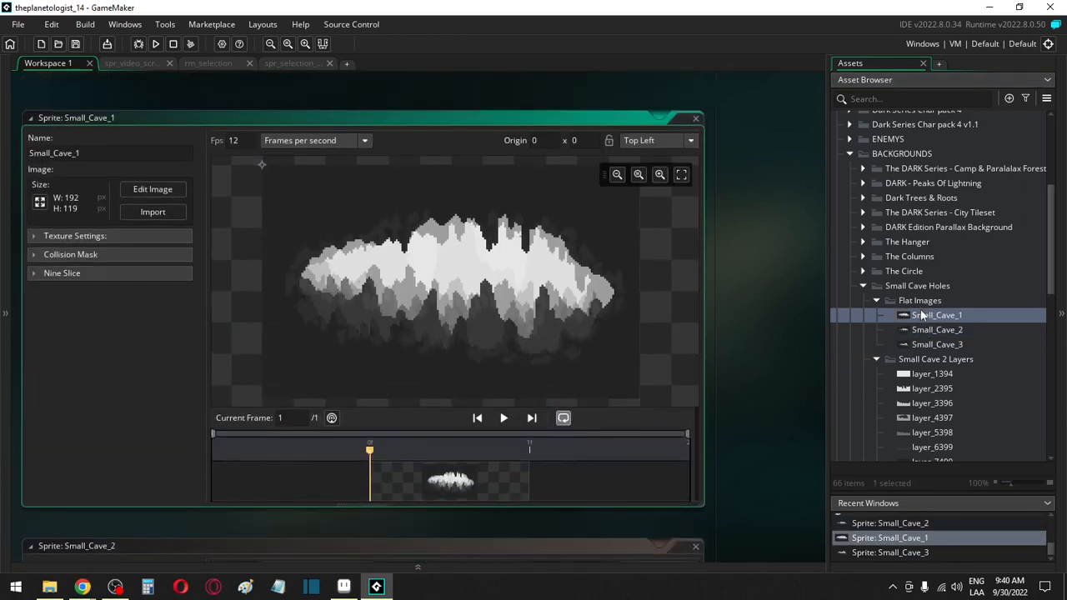
pyautogui.scroll(-1, 960, 330)
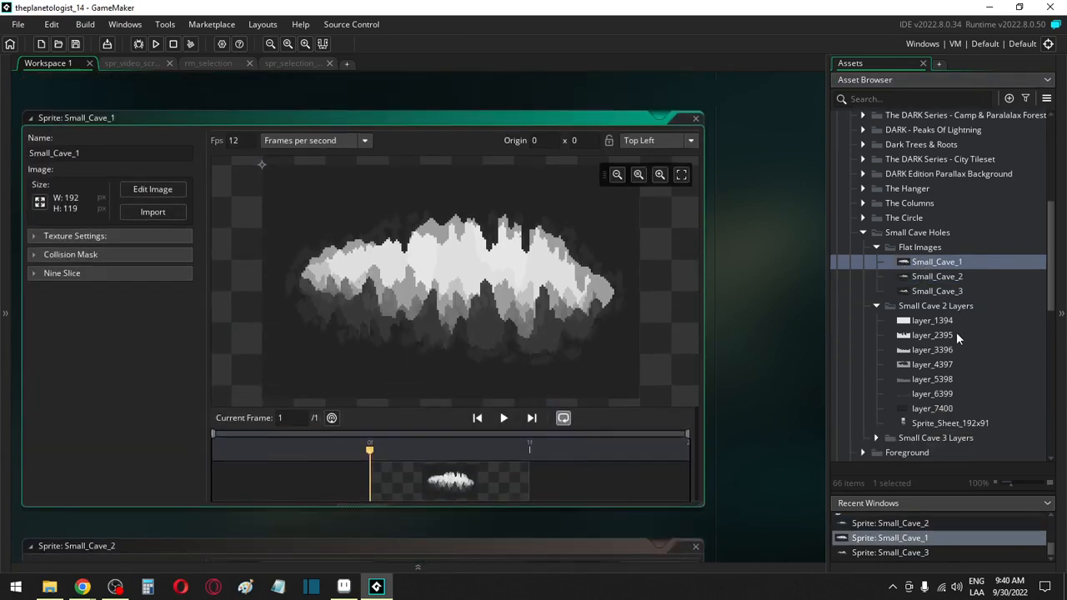
pyautogui.click(877, 306)
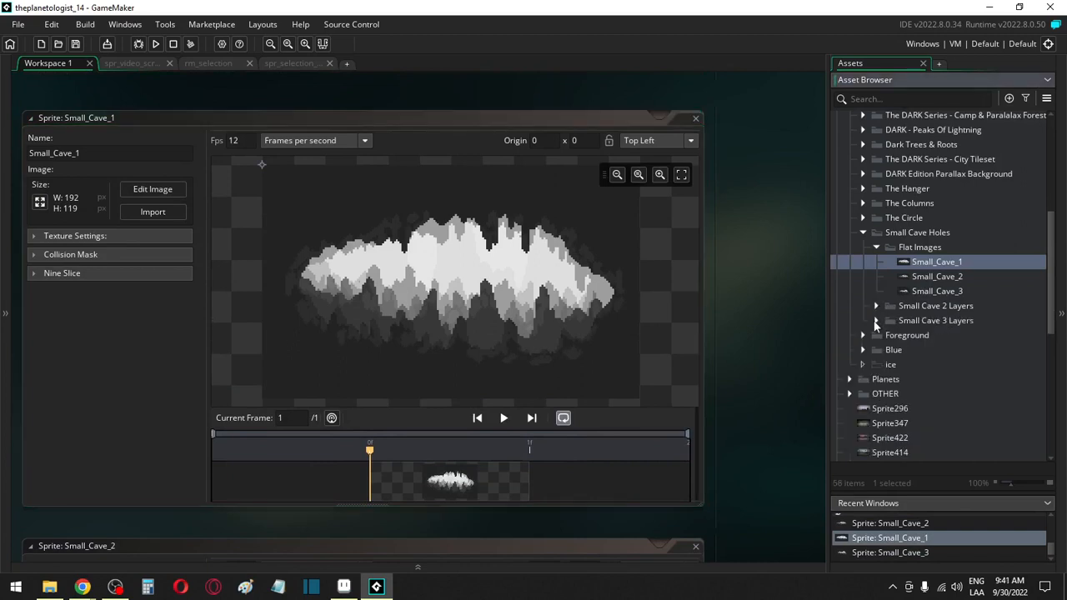
pyautogui.click(864, 232)
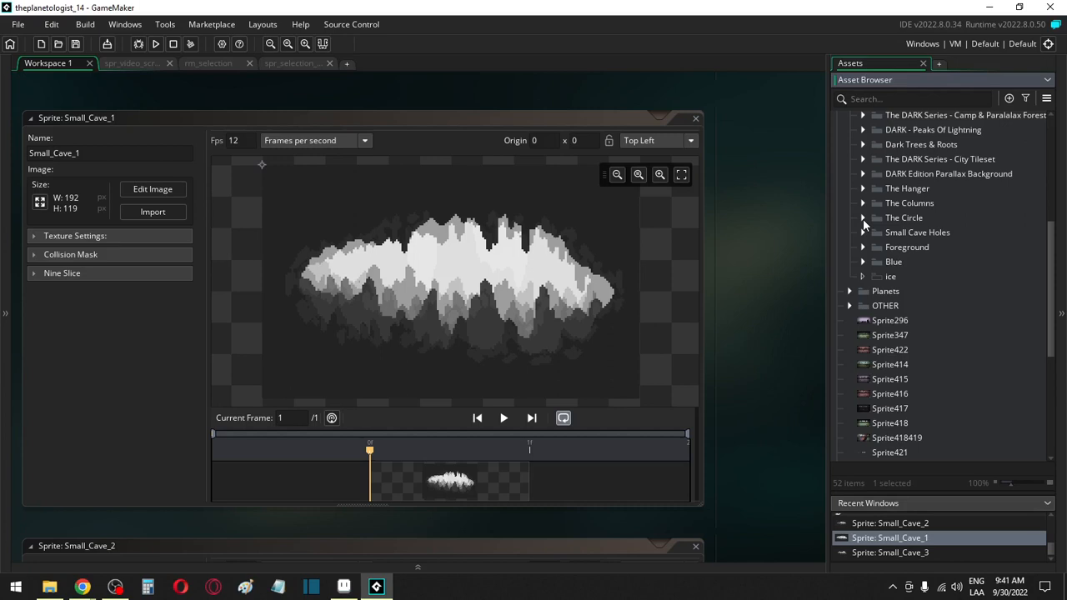
# Step: Look through The Columns group, including its horizontal and vertical layer subgroups, and select the Horizontal Layers and Sprite Sheet group
pyautogui.click(862, 204)
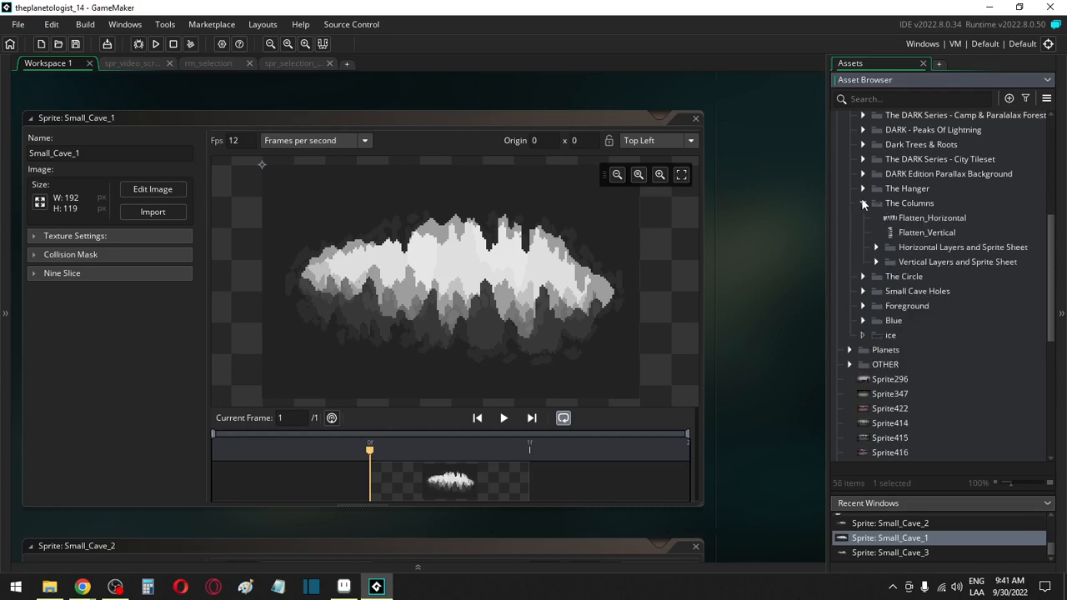
pyautogui.click(876, 248)
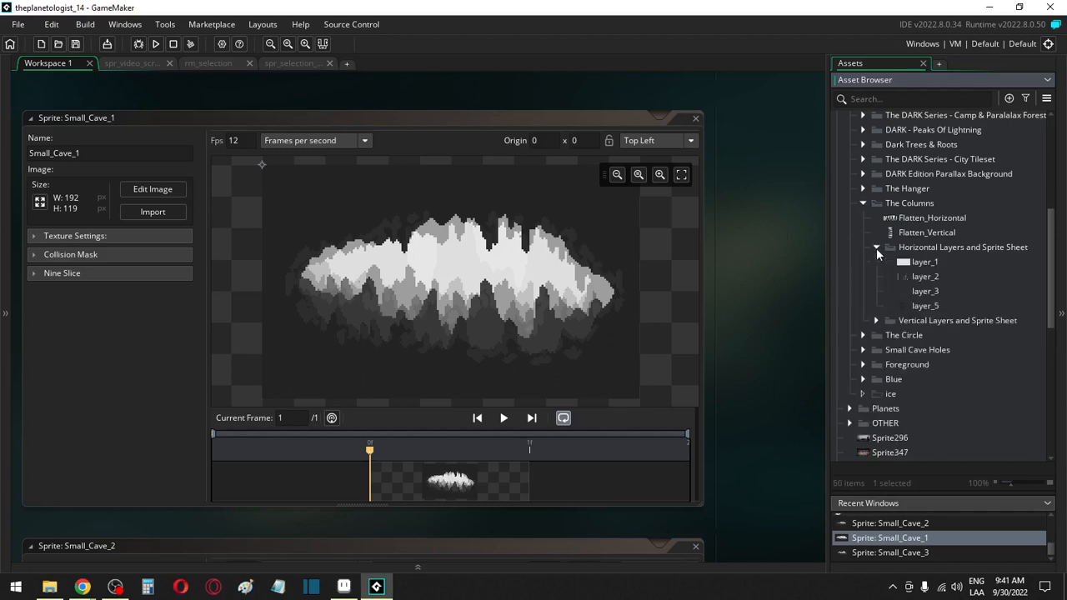
pyautogui.click(876, 248)
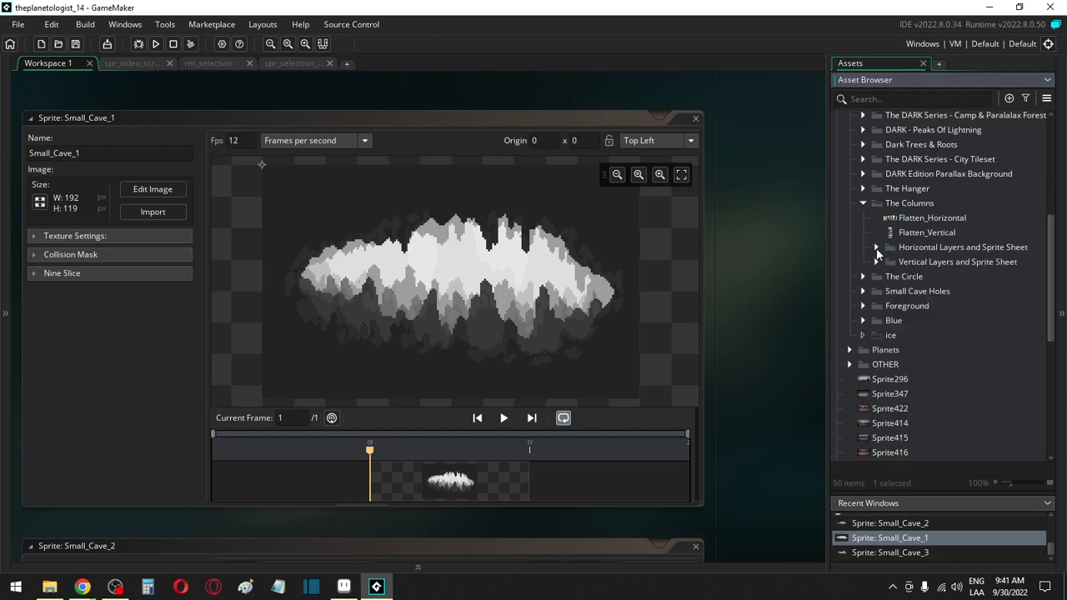
pyautogui.click(876, 262)
pyautogui.click(876, 260)
pyautogui.click(919, 253)
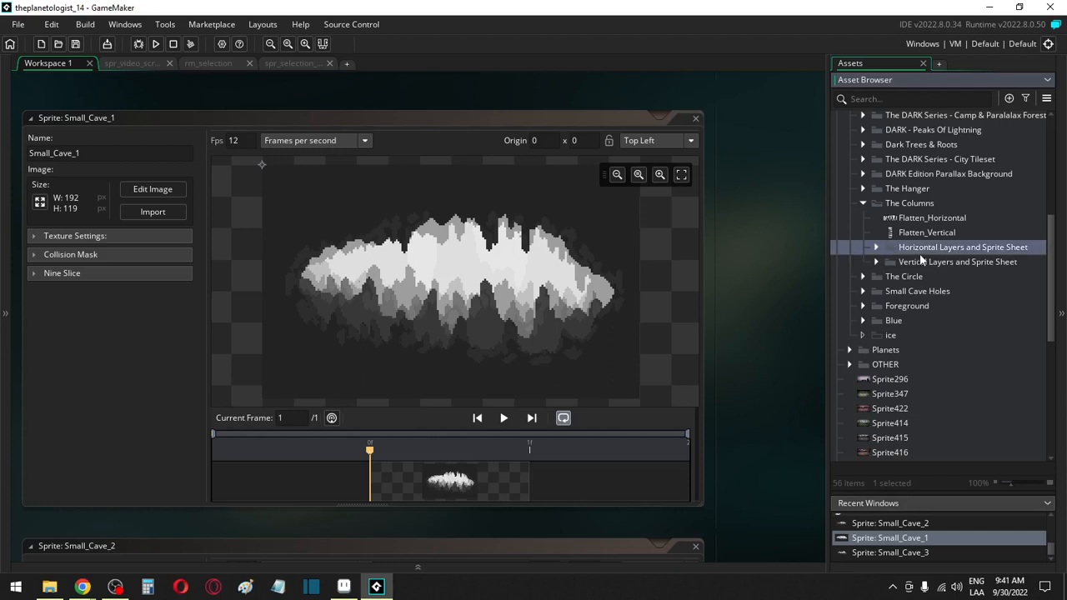
# Step: Look through The Circle group, viewing the Flatten sprite and the Layers + Sprite Sheet subgroup of Statement Piece
pyautogui.click(862, 204)
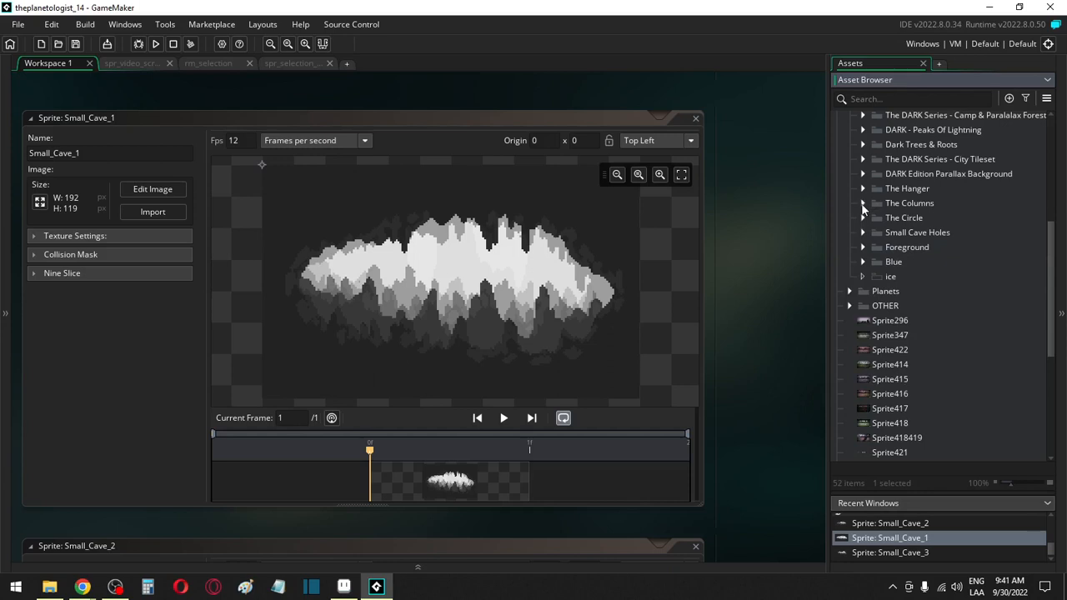
pyautogui.scroll(2, 868, 268)
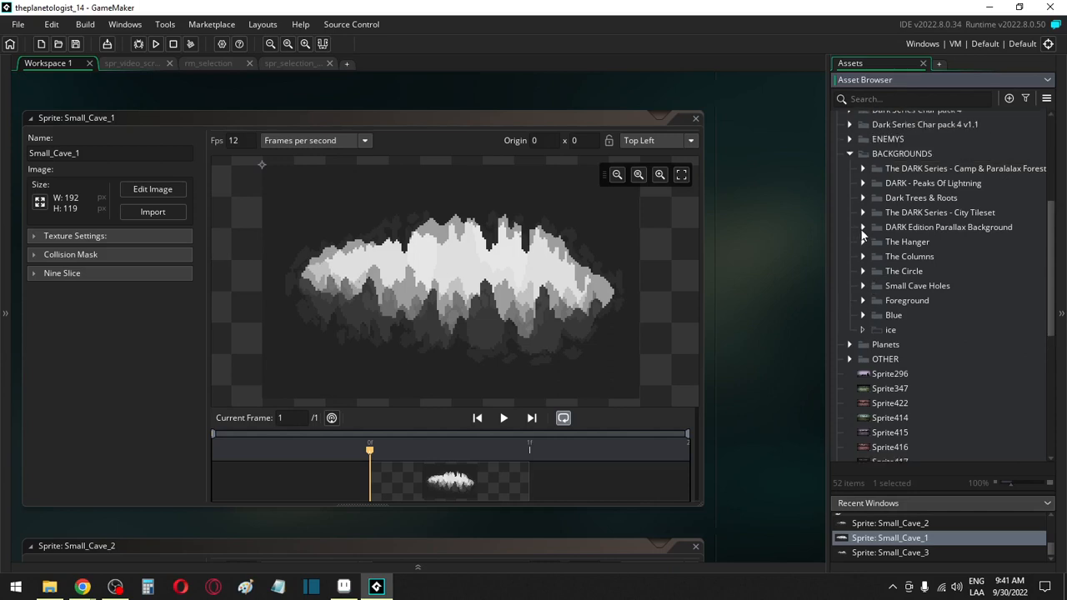
pyautogui.click(862, 271)
pyautogui.click(876, 286)
pyautogui.click(876, 286)
pyautogui.click(876, 301)
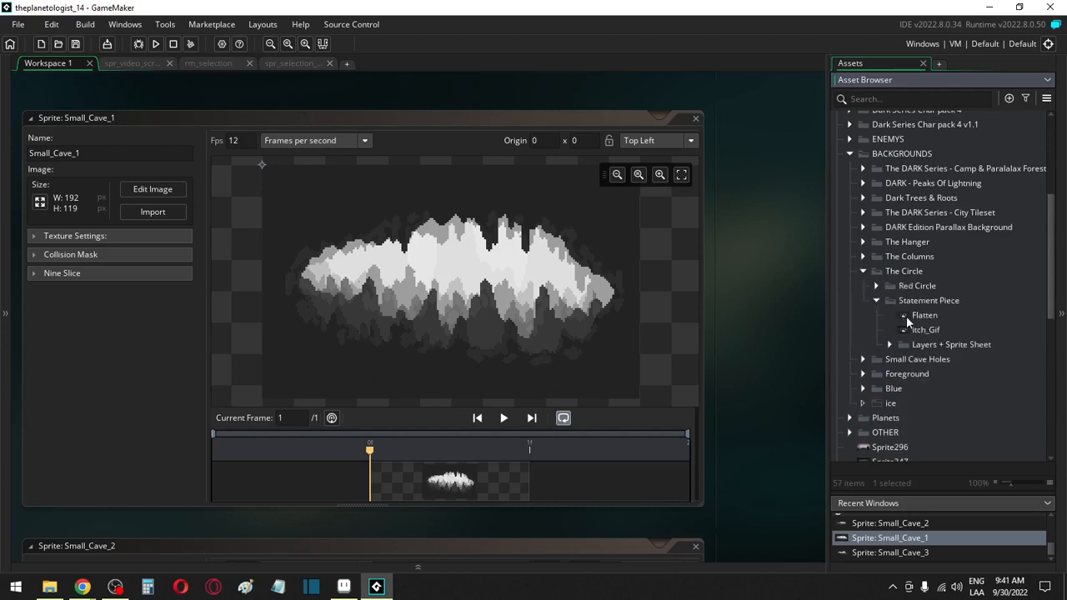
pyautogui.doubleClick(906, 315)
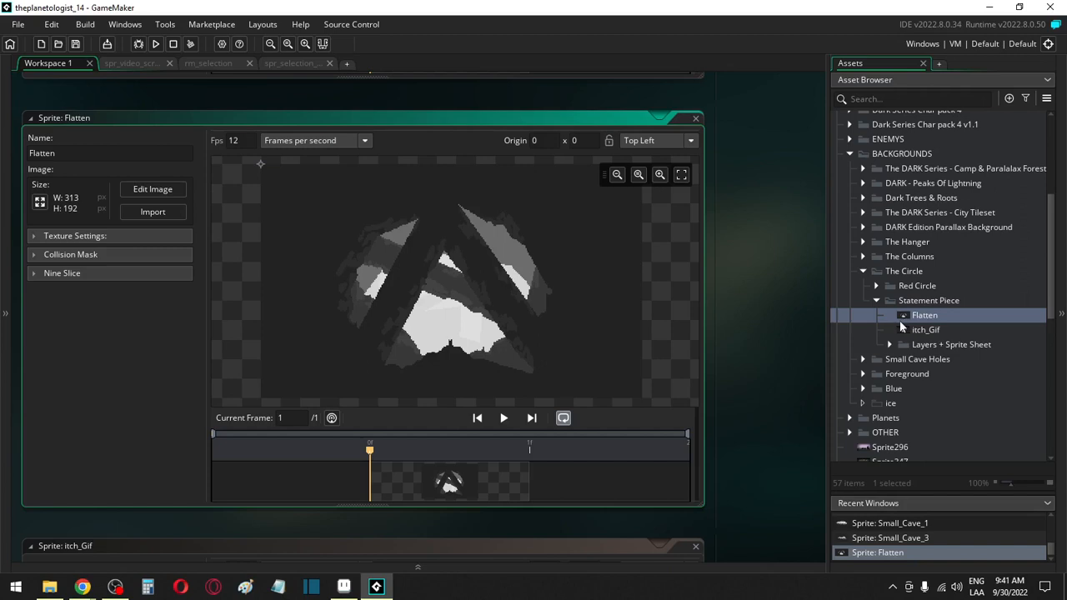
pyautogui.click(890, 344)
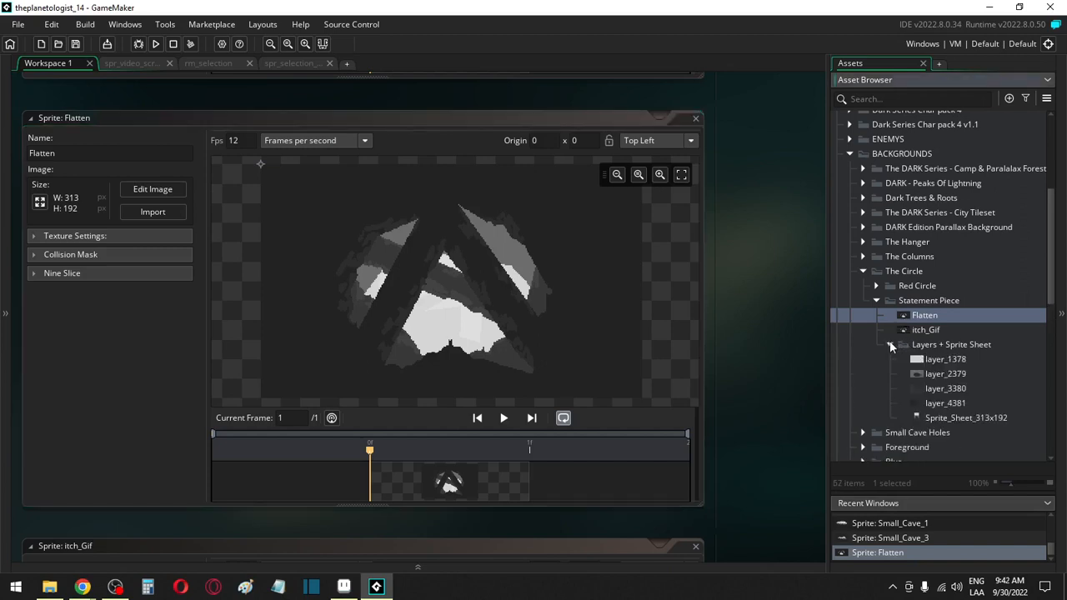
pyautogui.click(889, 344)
pyautogui.click(876, 301)
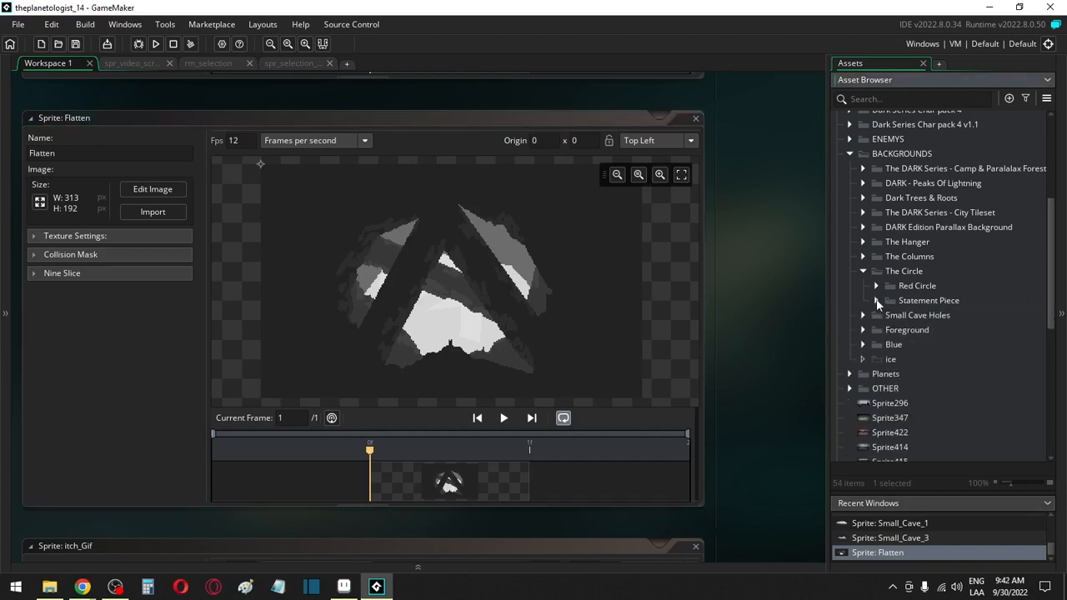
# Step: View Small_Cave_3 again among the flat images of the Small Cave Holes group, and collapse the Flat Images subgroup
pyautogui.click(863, 315)
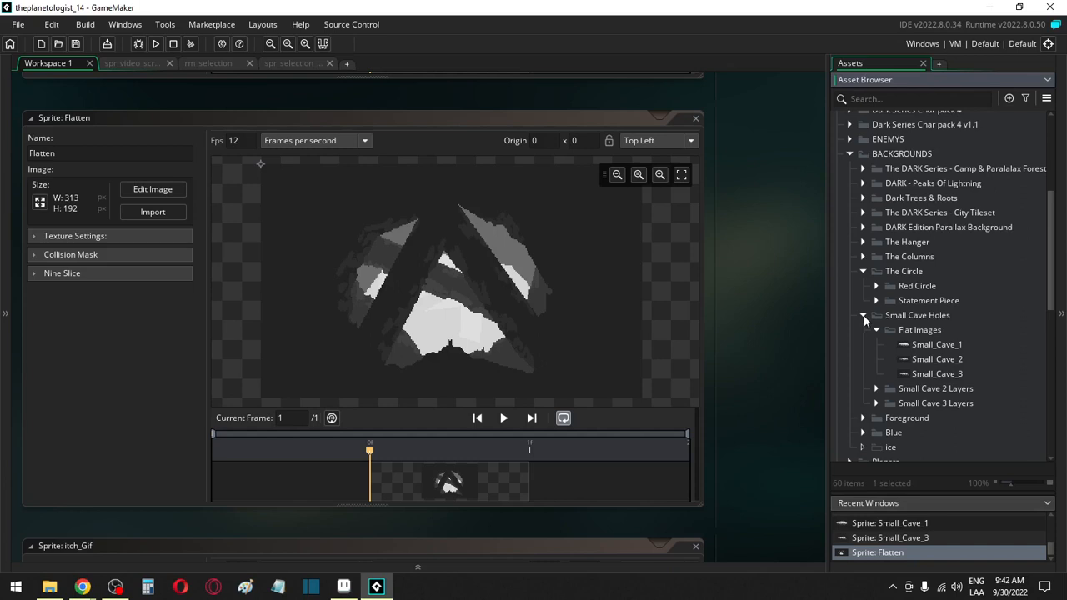
pyautogui.click(863, 316)
pyautogui.click(862, 316)
pyautogui.click(865, 315)
pyautogui.click(865, 327)
pyautogui.scroll(-2, 865, 334)
pyautogui.scroll(1, 865, 337)
pyautogui.click(863, 276)
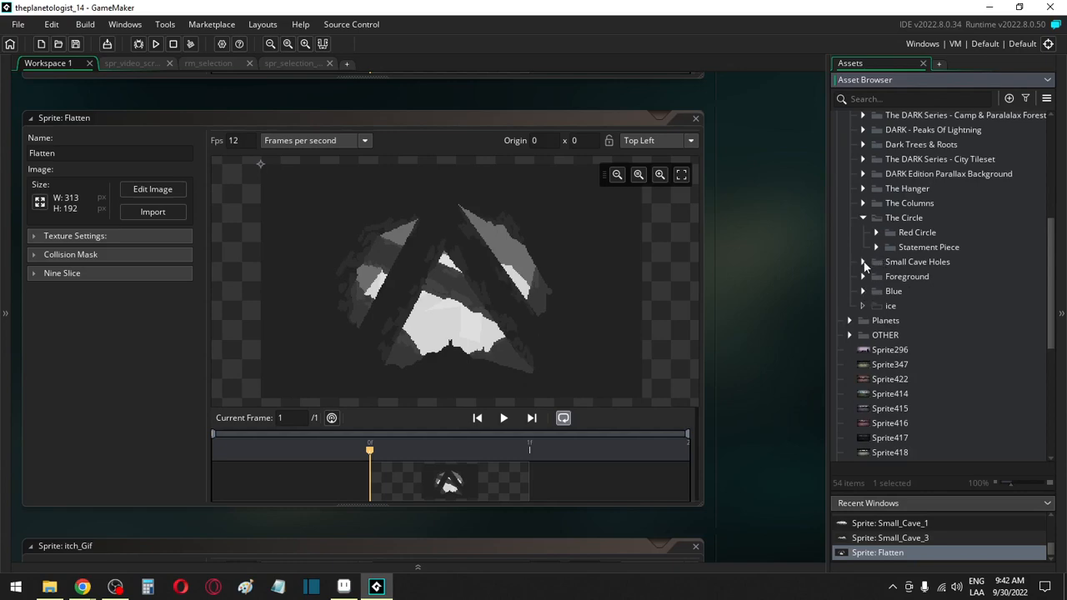
pyautogui.click(863, 262)
pyautogui.doubleClick(901, 321)
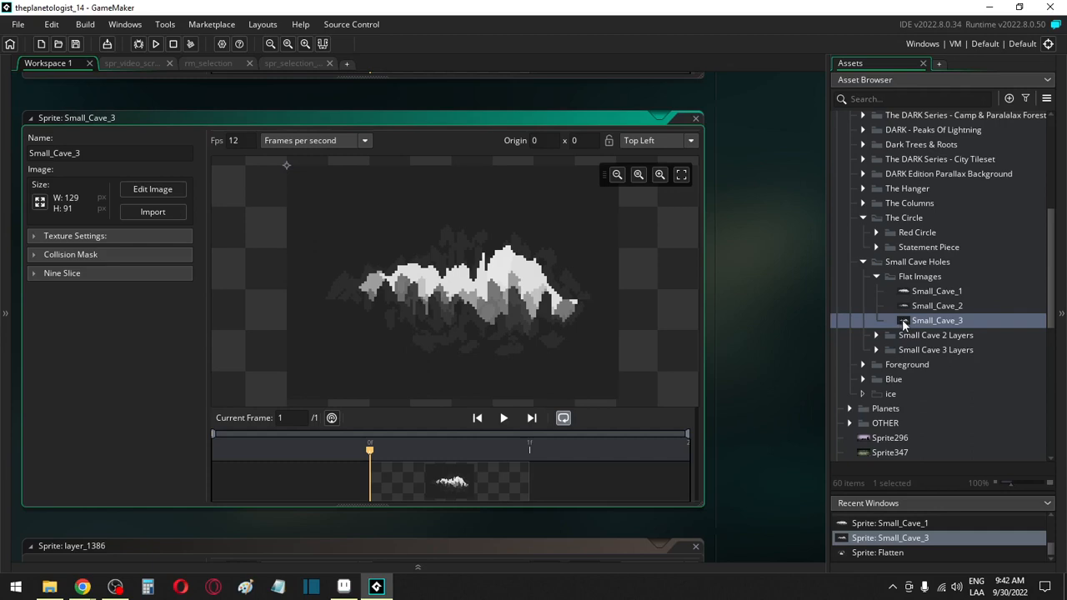
pyautogui.doubleClick(884, 278)
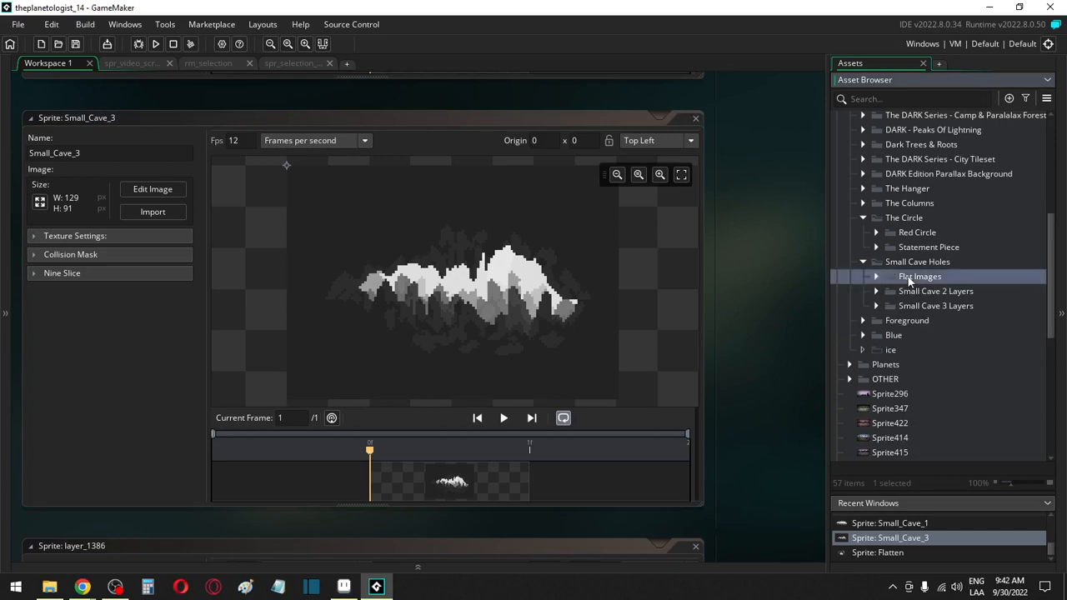
# Step: Inspect the Small Cave 3 Layers subgroup and try to move it into the ice group
pyautogui.click(876, 306)
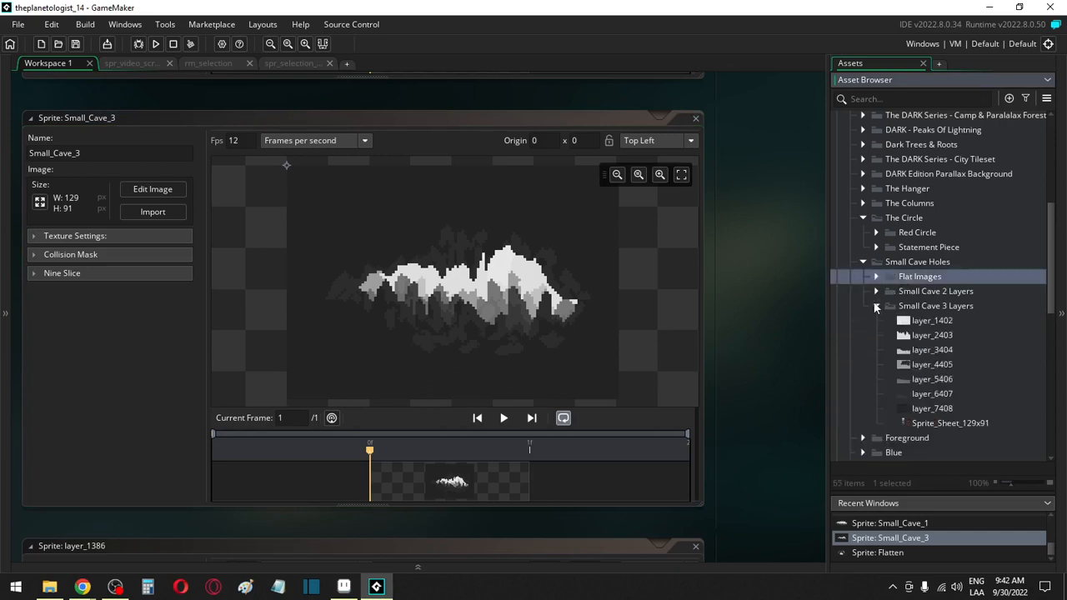
pyautogui.click(876, 276)
pyautogui.click(877, 278)
pyautogui.click(876, 306)
pyautogui.moveTo(908, 304); pyautogui.dragTo(888, 353)
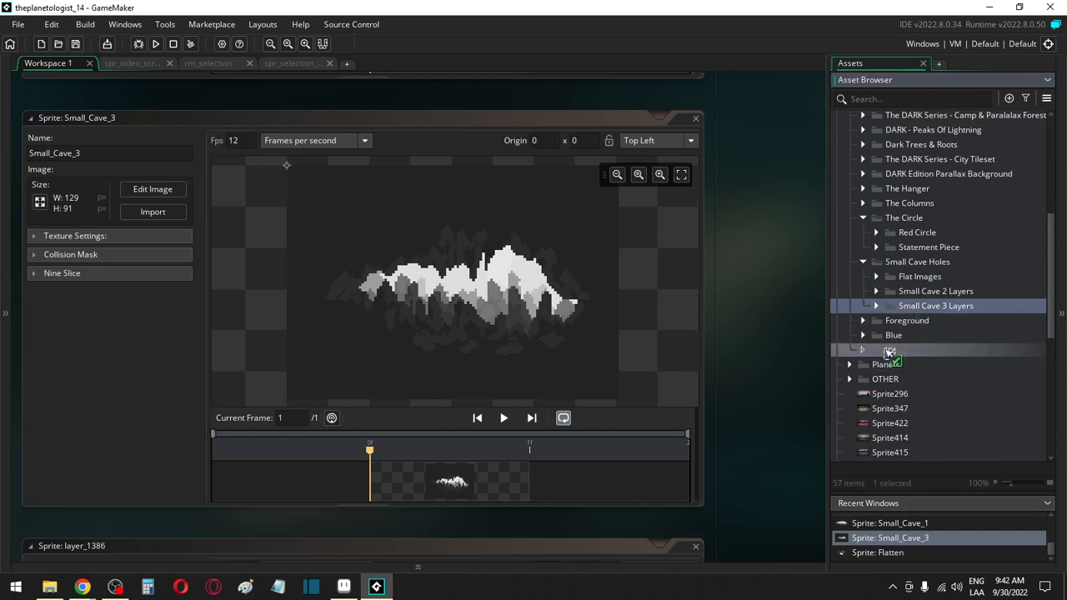
pyautogui.moveTo(889, 353); pyautogui.dragTo(907, 305)
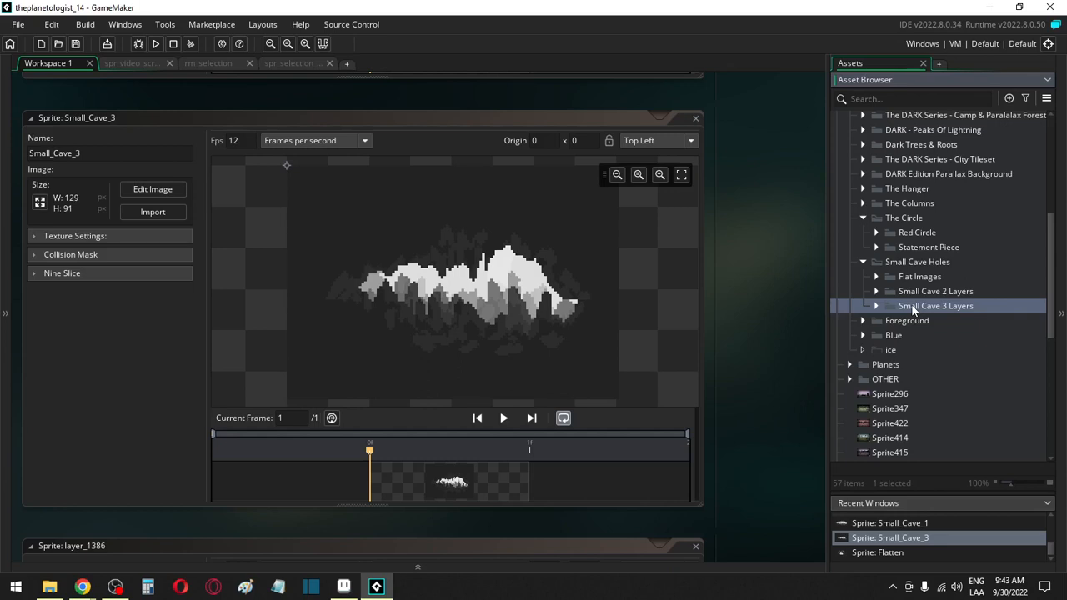
# Step: Expand The Columns group and view its Flatten_Horizontal sprite
pyautogui.click(862, 204)
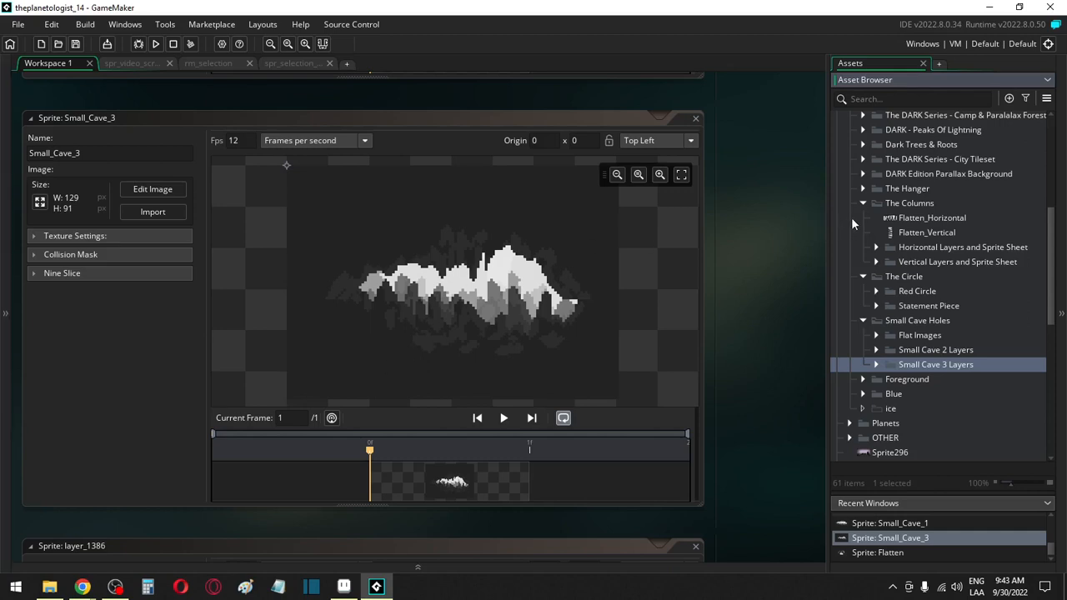
pyautogui.click(904, 218)
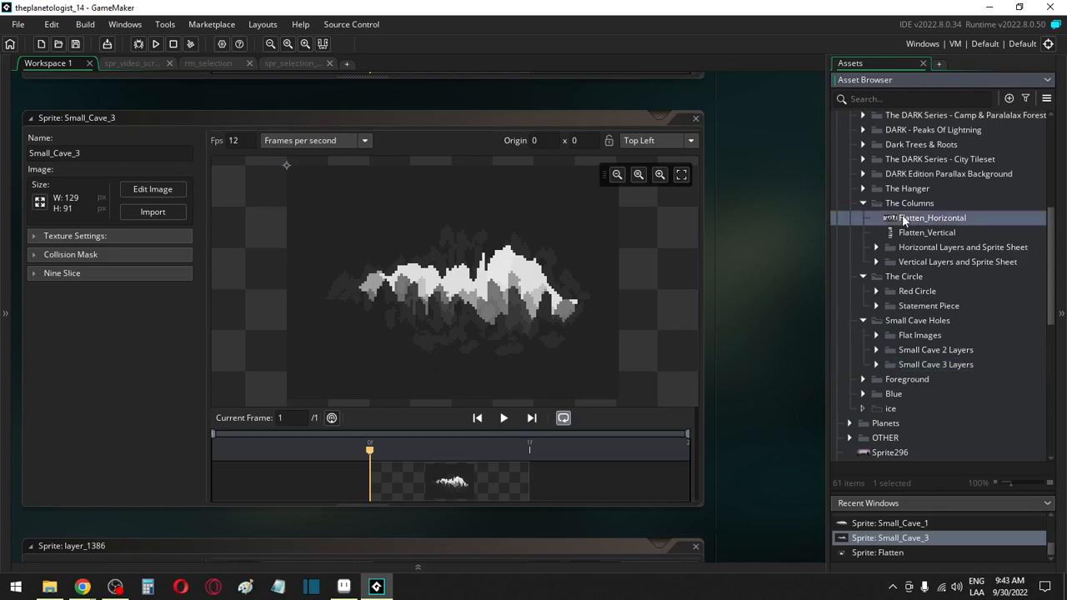
pyautogui.doubleClick(904, 218)
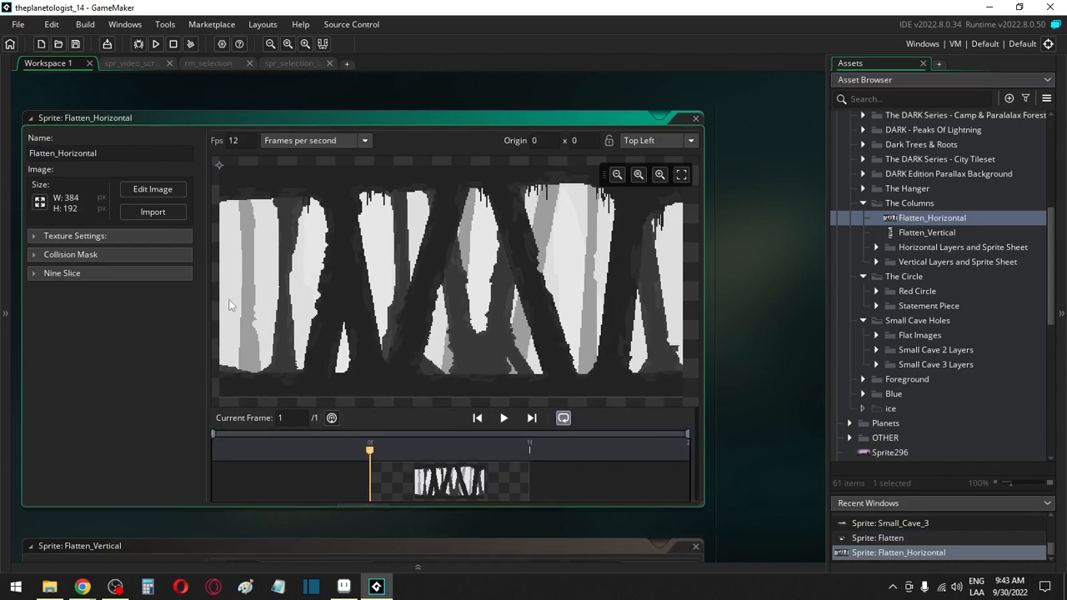
pyautogui.hotkey('alt', 'Tab')
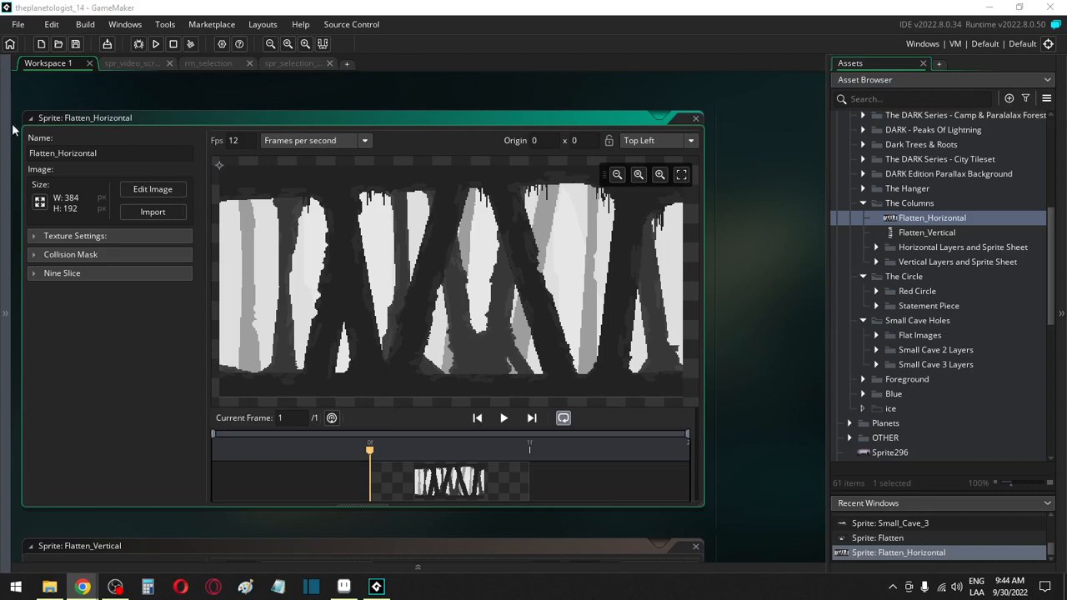
# Step: Move the Horizontal Layers and Sprite Sheet group from The Columns into the ice group
pyautogui.click(924, 249)
pyautogui.scroll(-3, 923, 253)
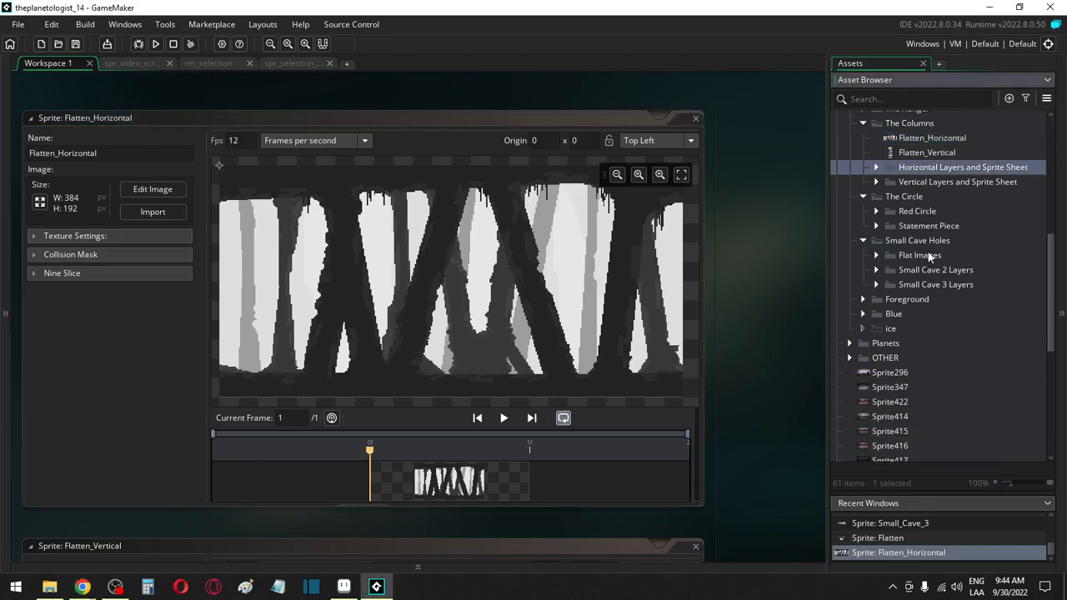
pyautogui.moveTo(919, 166); pyautogui.dragTo(893, 329)
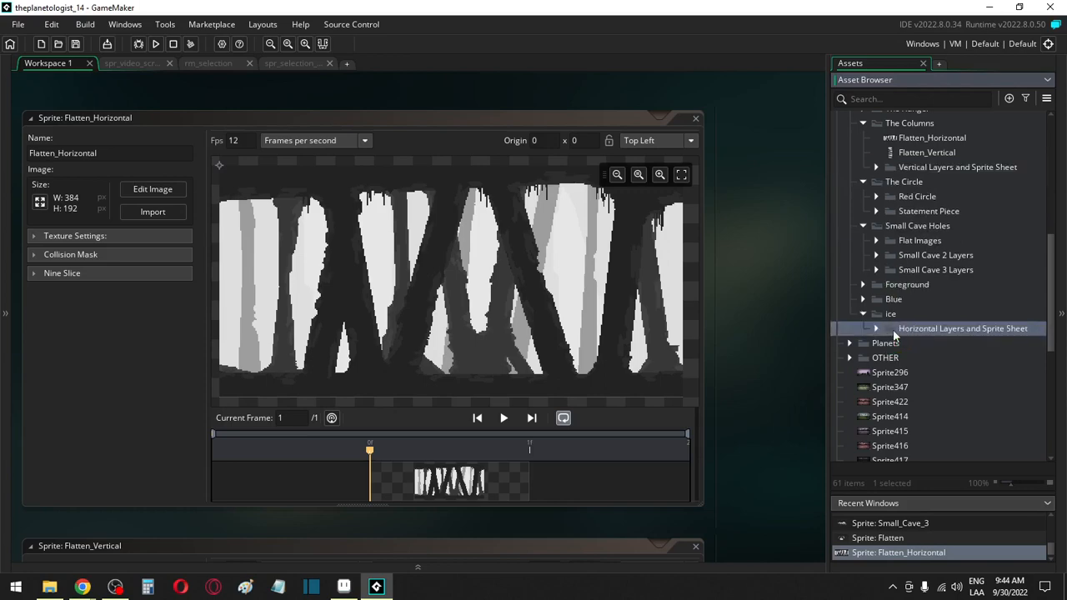
# Step: Open layer_1 from the moved Horizontal Layers and Sprite Sheet group in the image editor
pyautogui.doubleClick(904, 330)
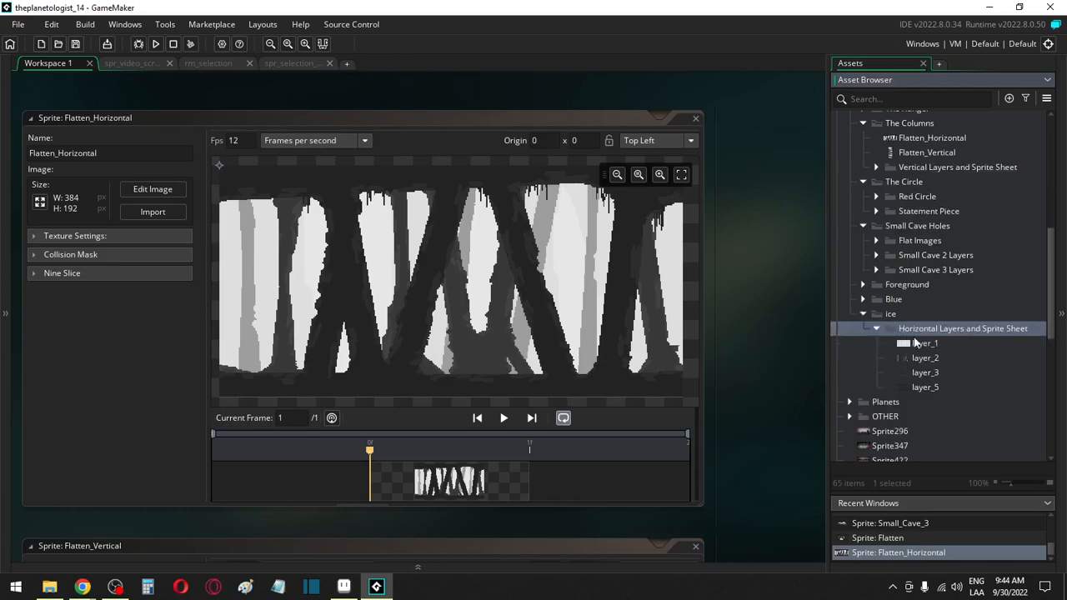
pyautogui.doubleClick(917, 345)
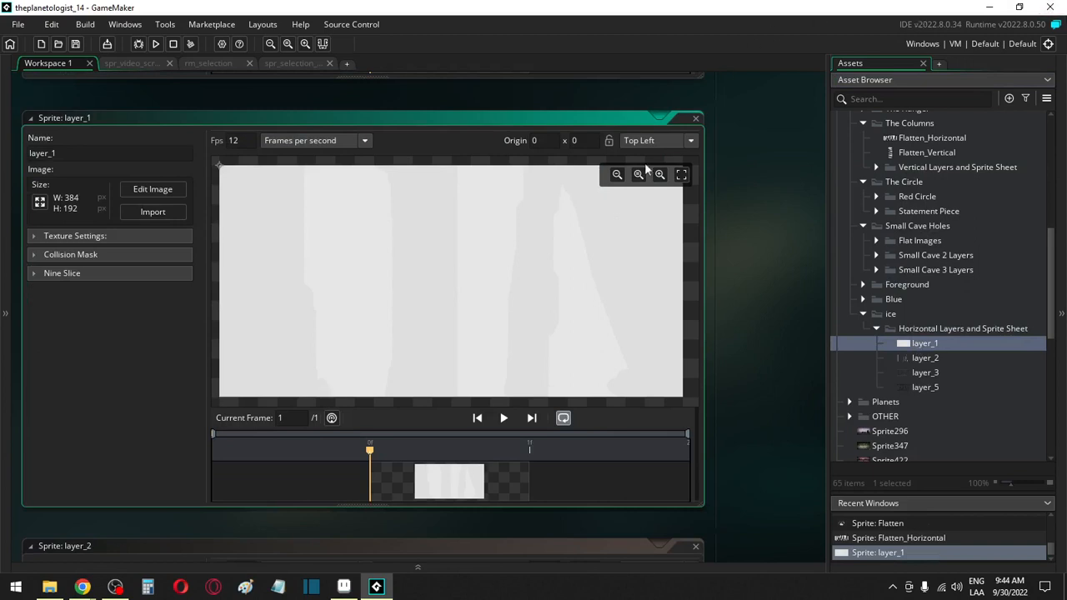
pyautogui.click(154, 189)
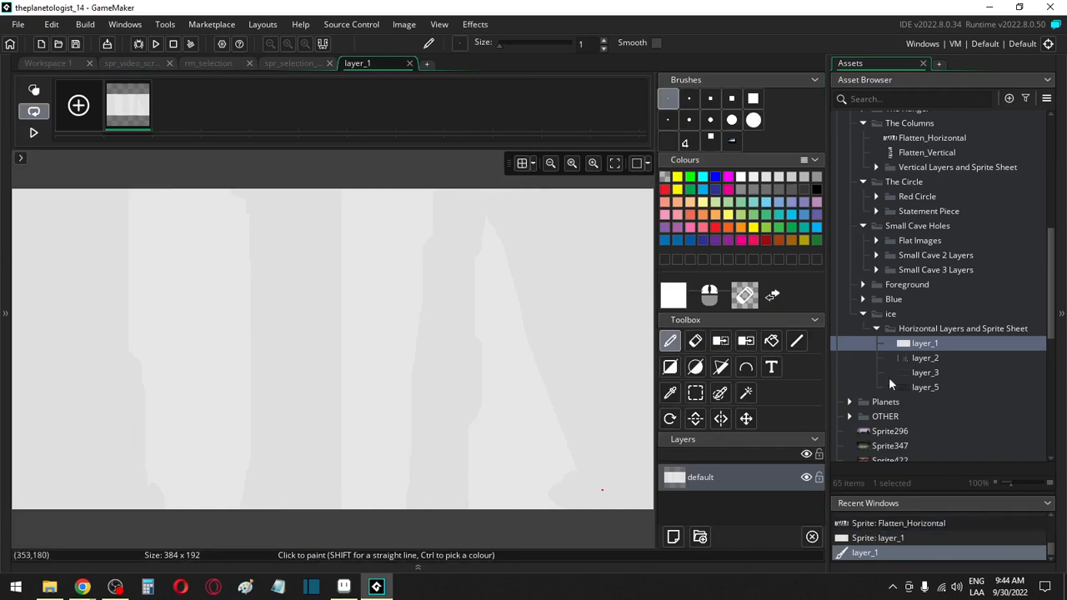
# Step: Duplicate the layer_1 sprite as layer_0 and place the copy above layer_1 in its group
pyautogui.click(925, 359)
pyautogui.click(923, 346)
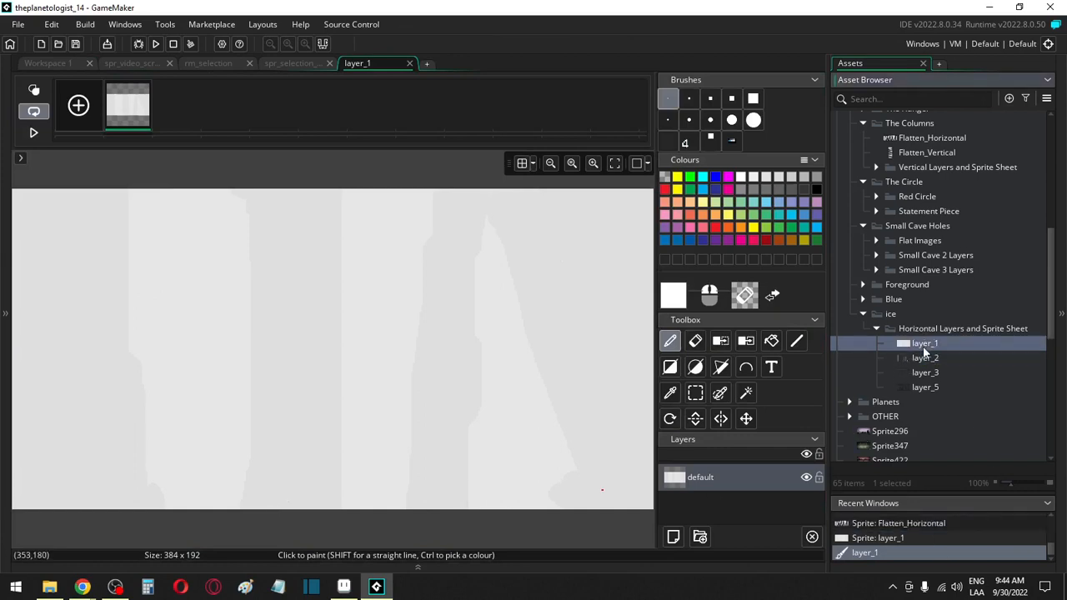
pyautogui.hotkey('ctrl', 'd')
pyautogui.write('0')
pyautogui.click(931, 386)
pyautogui.moveTo(929, 401); pyautogui.dragTo(922, 346)
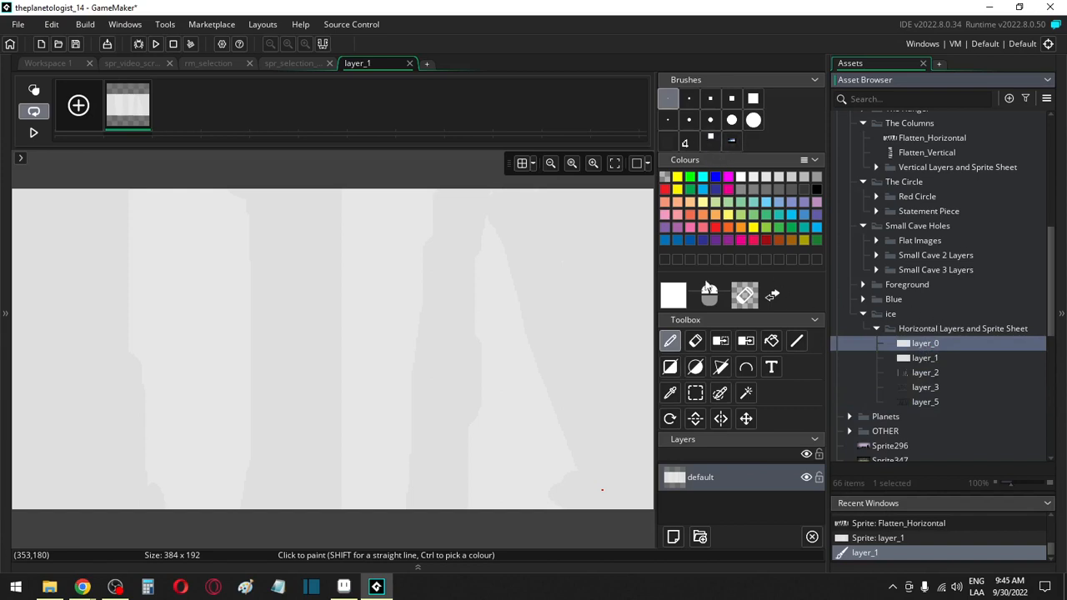
# Step: Erase the lighter grey areas of layer_1 to transparency with the Colour remove tool
pyautogui.click(720, 340)
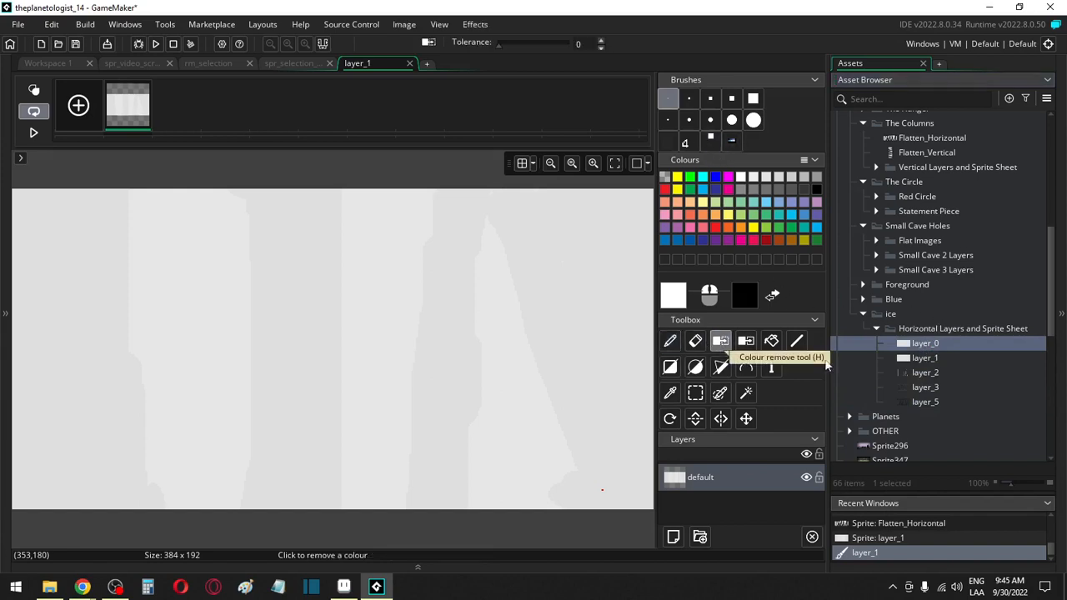
pyautogui.doubleClick(935, 363)
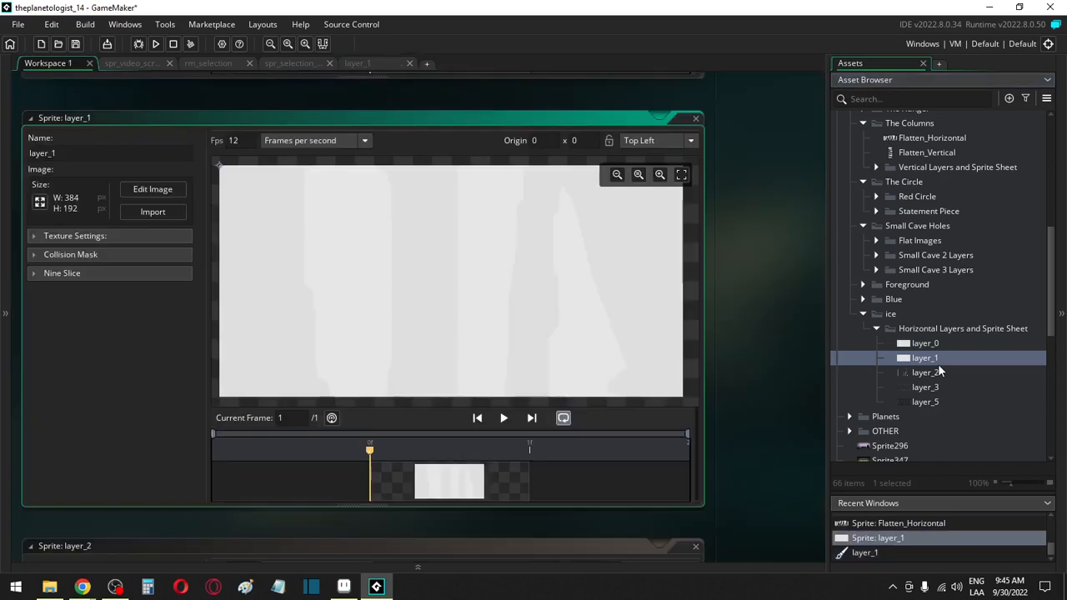
pyautogui.click(152, 190)
pyautogui.click(385, 270)
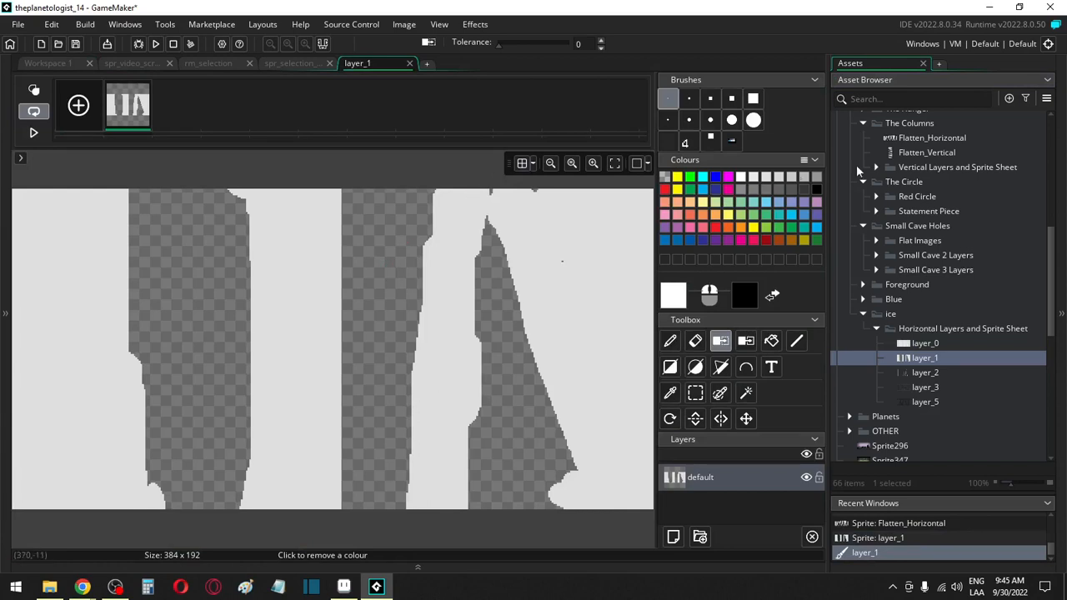
# Step: Open layer_0 in the image editor and stamp the custom ice palette brush onto its upper part
pyautogui.click(733, 140)
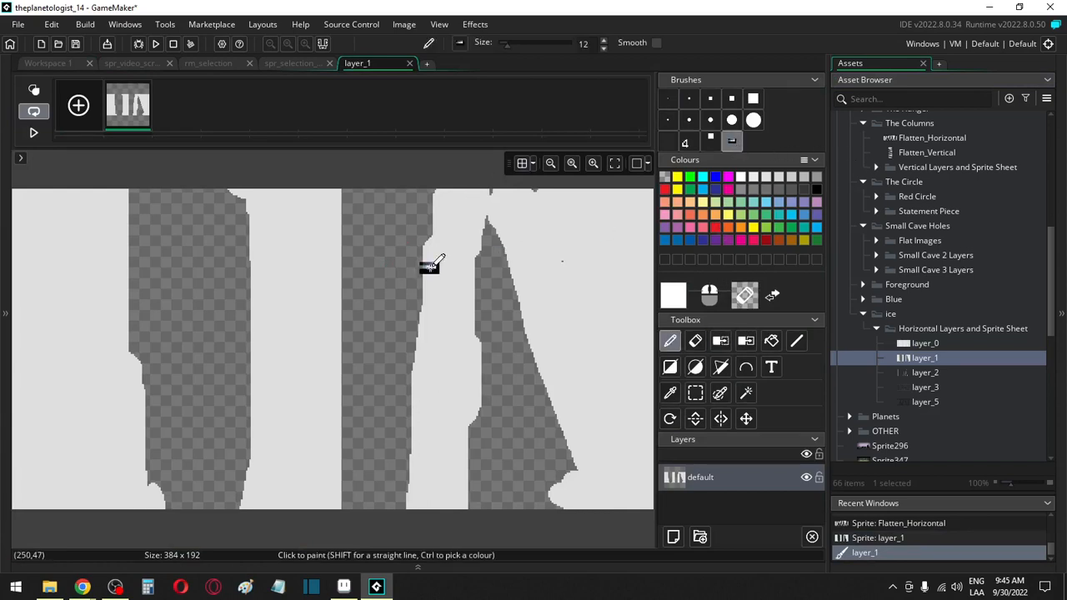
pyautogui.keyDown('ctrl'); pyautogui.scroll(4, 403, 266); pyautogui.keyUp('ctrl')
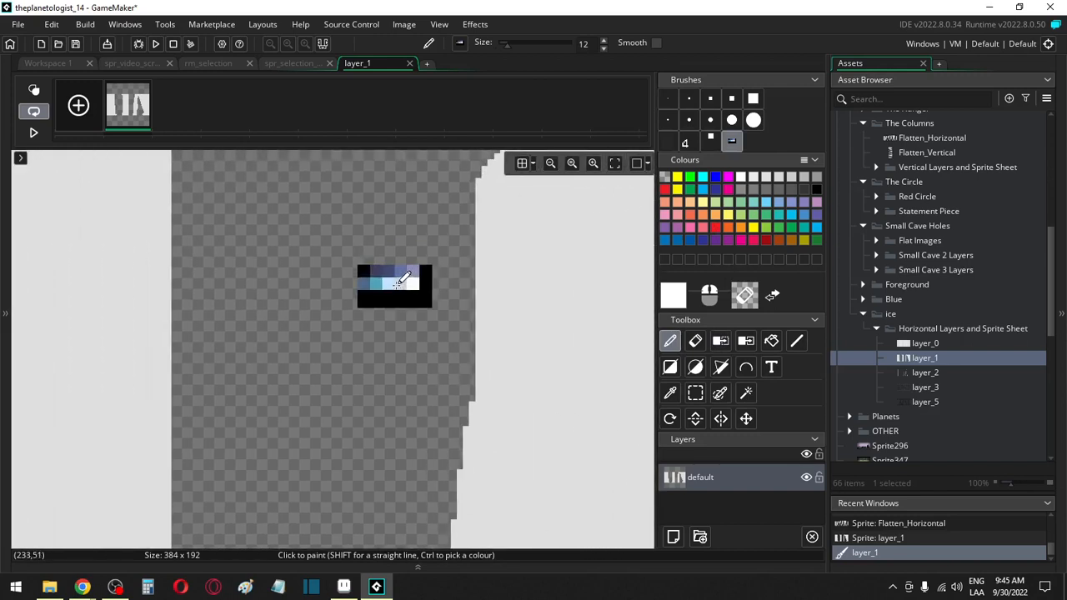
pyautogui.doubleClick(925, 343)
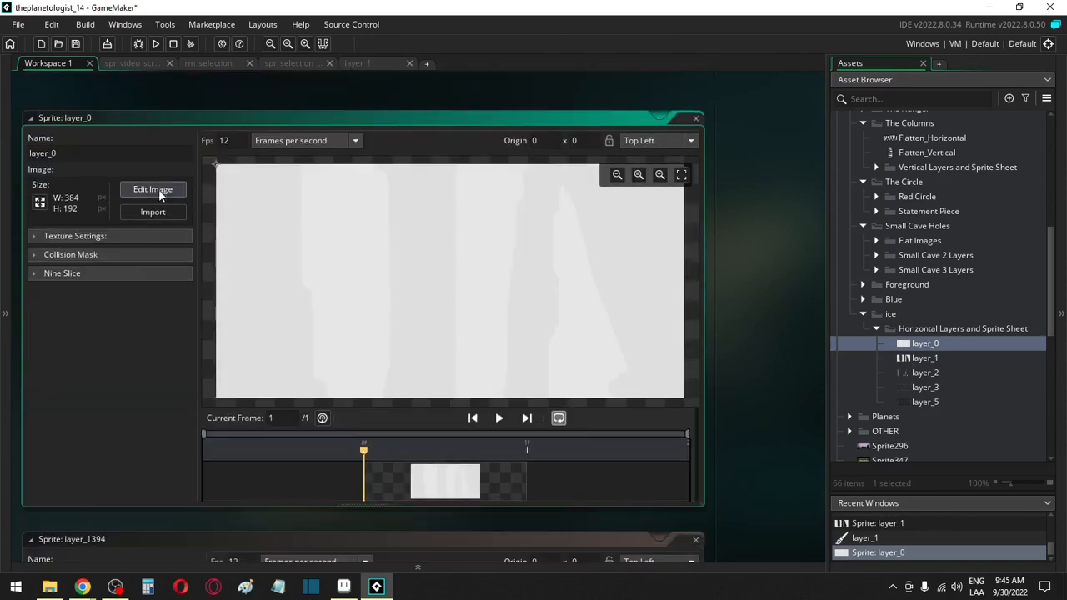
pyautogui.click(152, 189)
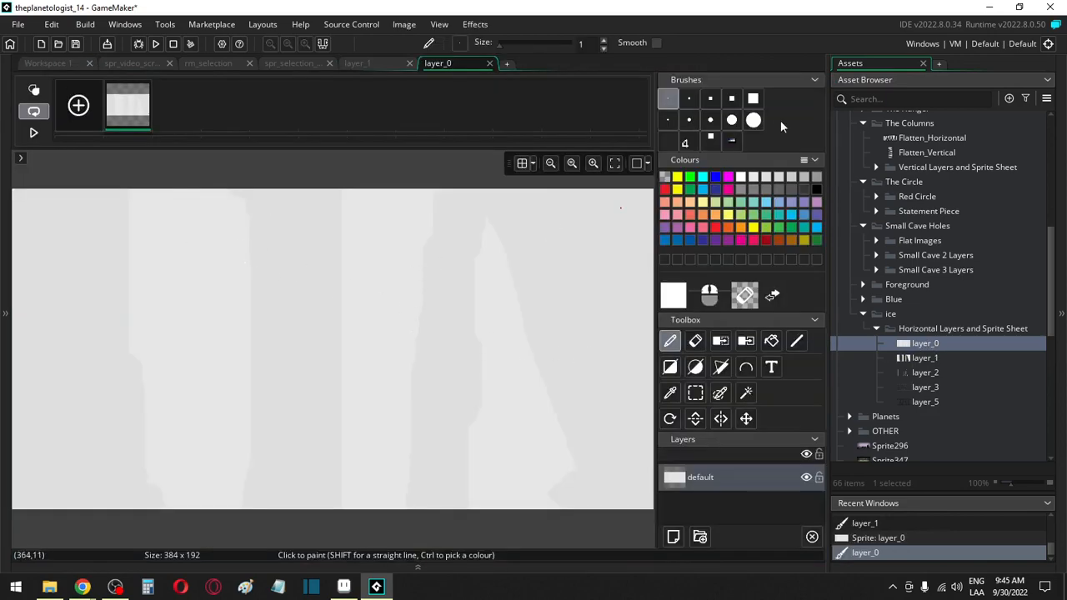
pyautogui.click(731, 140)
pyautogui.scroll(1, 515, 228)
pyautogui.scroll(1, 517, 227)
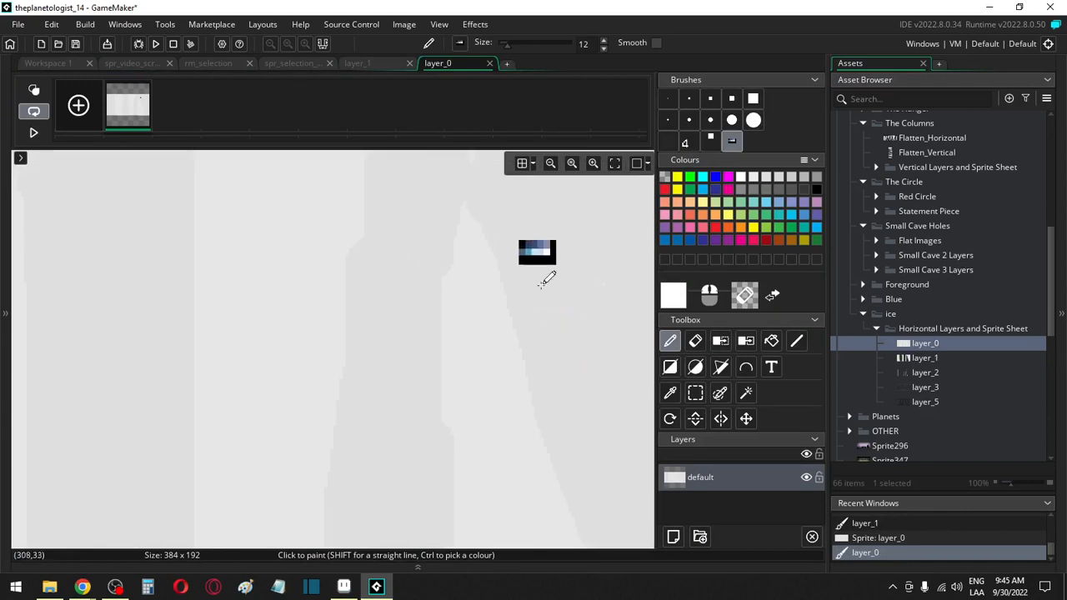
# Step: Pick the stamped palette's white on layer_0 and tint it to pale cyan E5FFFF by setting its saturation to 10
pyautogui.press('ctrl')
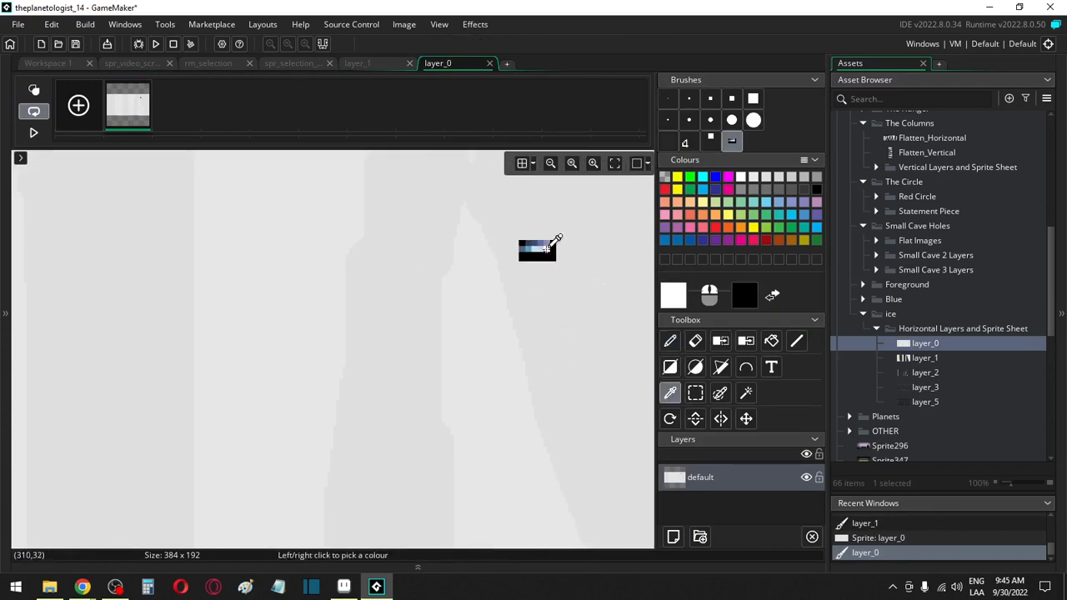
pyautogui.click(675, 295)
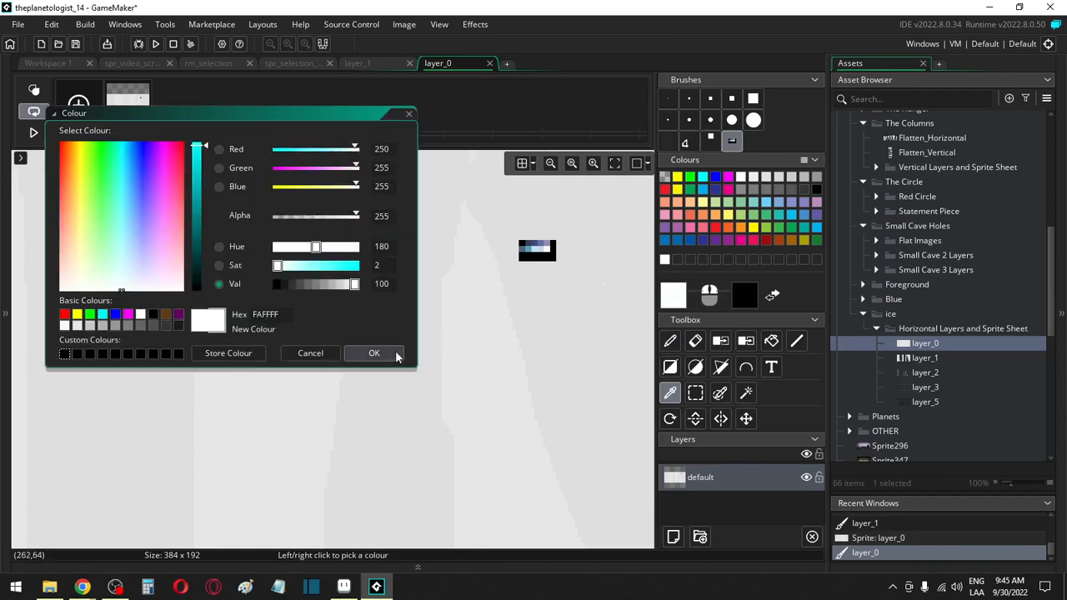
pyautogui.click(287, 271)
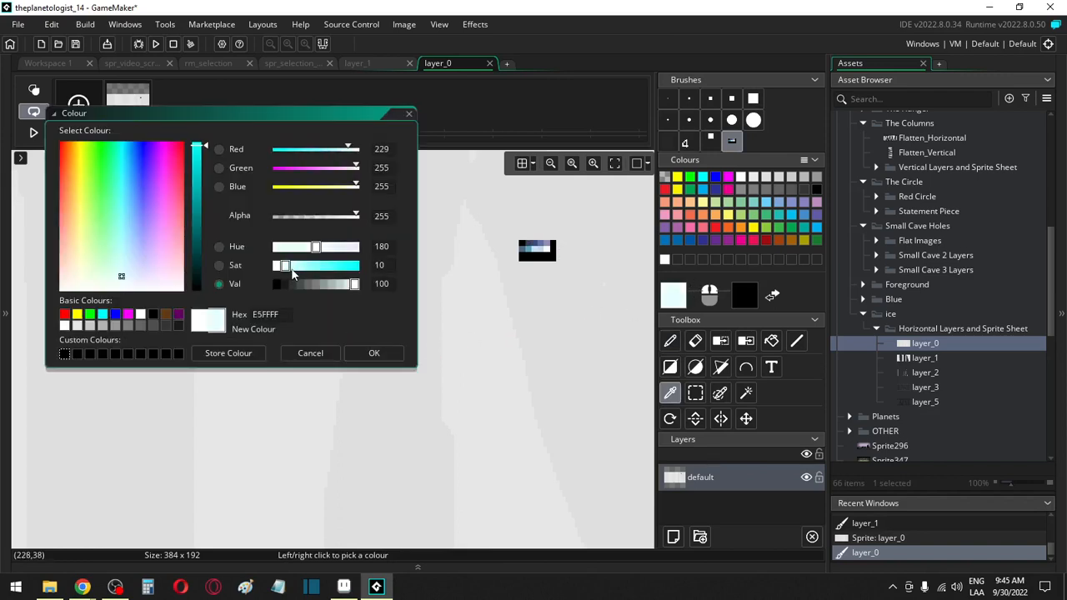
pyautogui.click(366, 352)
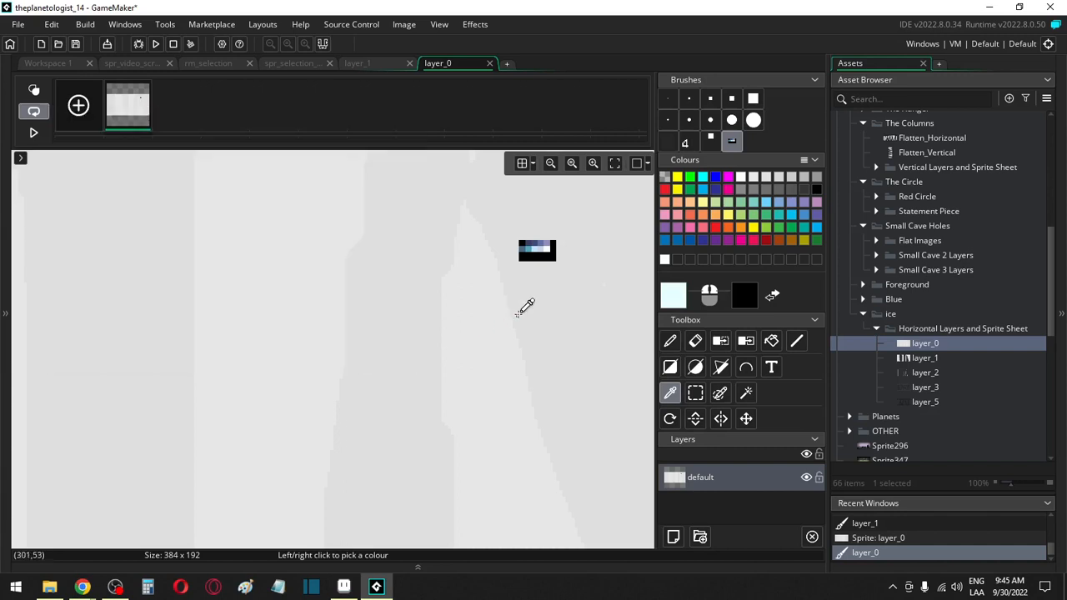
# Step: Recolour all grey areas of layer_0 with the pale cyan and remove the palette stamp from the image
pyautogui.press('f')
pyautogui.click(524, 307)
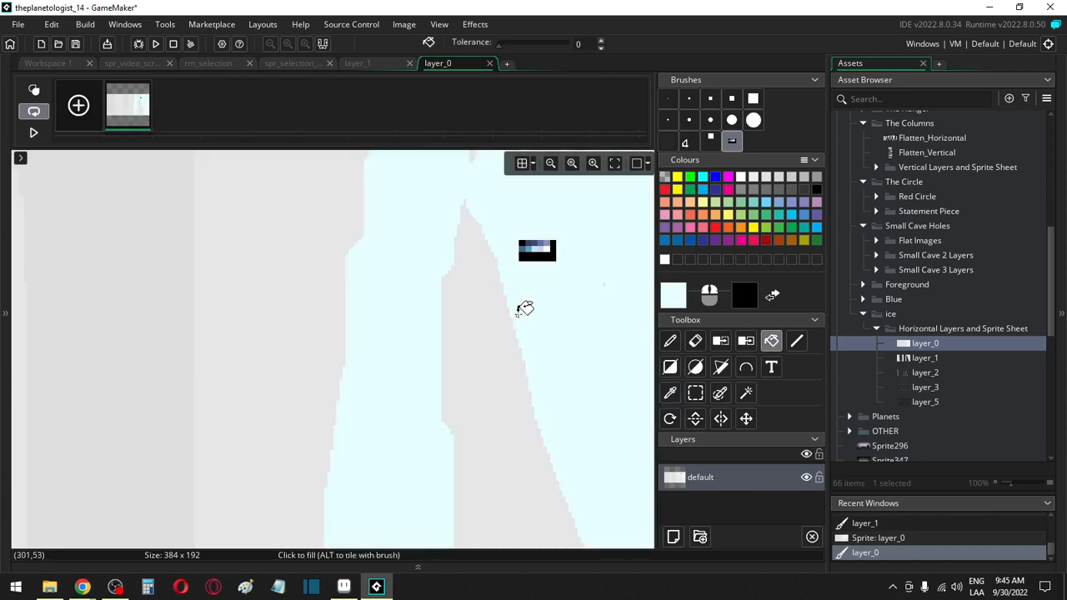
pyautogui.click(483, 322)
pyautogui.click(324, 297)
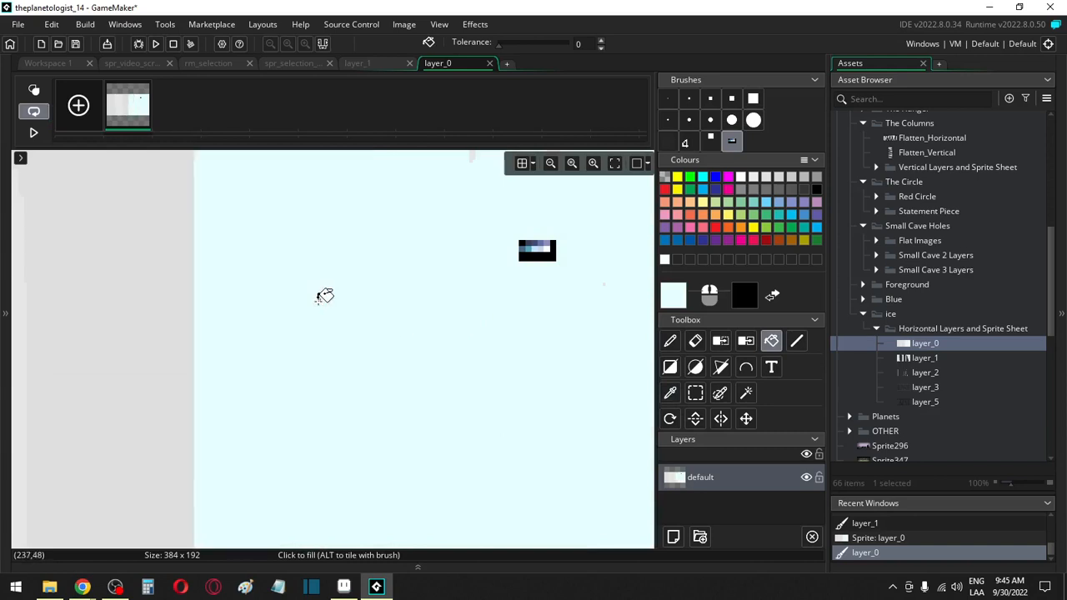
pyautogui.press('c')
pyautogui.click(170, 307)
pyautogui.scroll(-4, 170, 308)
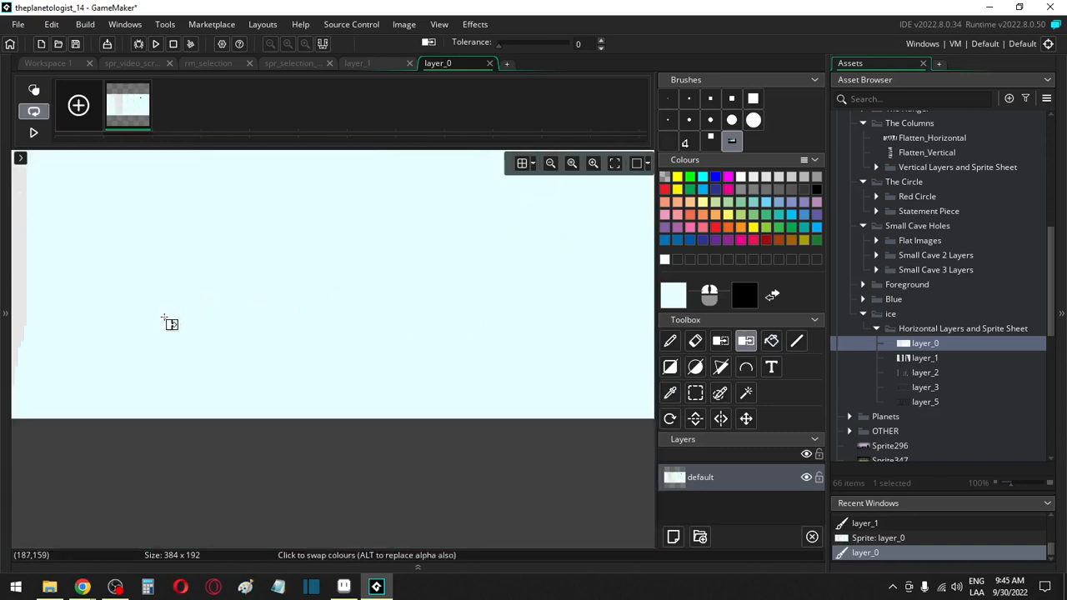
pyautogui.click(323, 358)
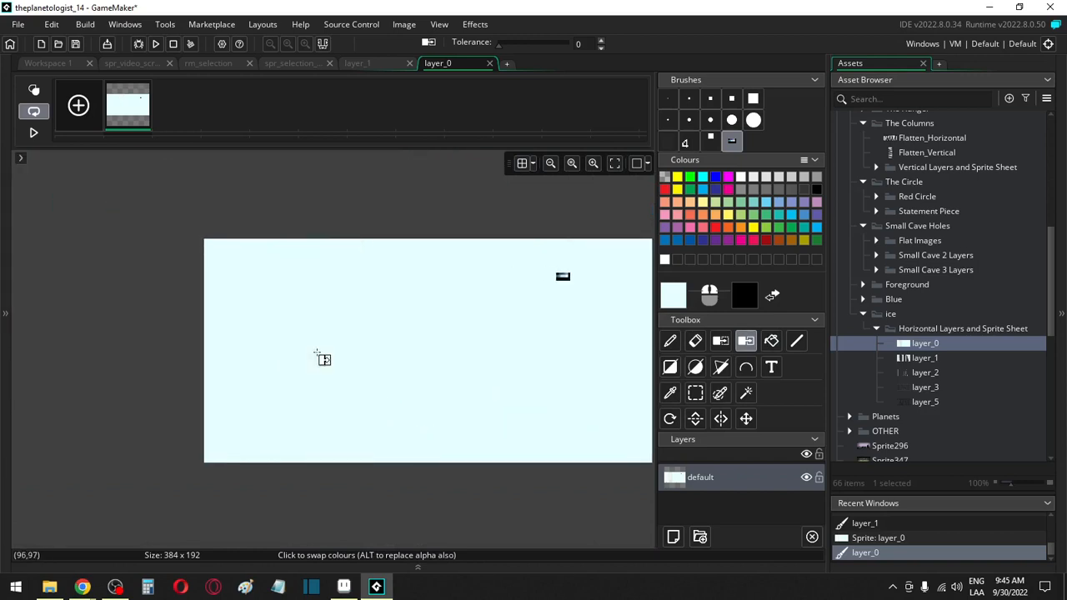
pyautogui.moveTo(553, 389); pyautogui.dragTo(407, 393, button='middle')
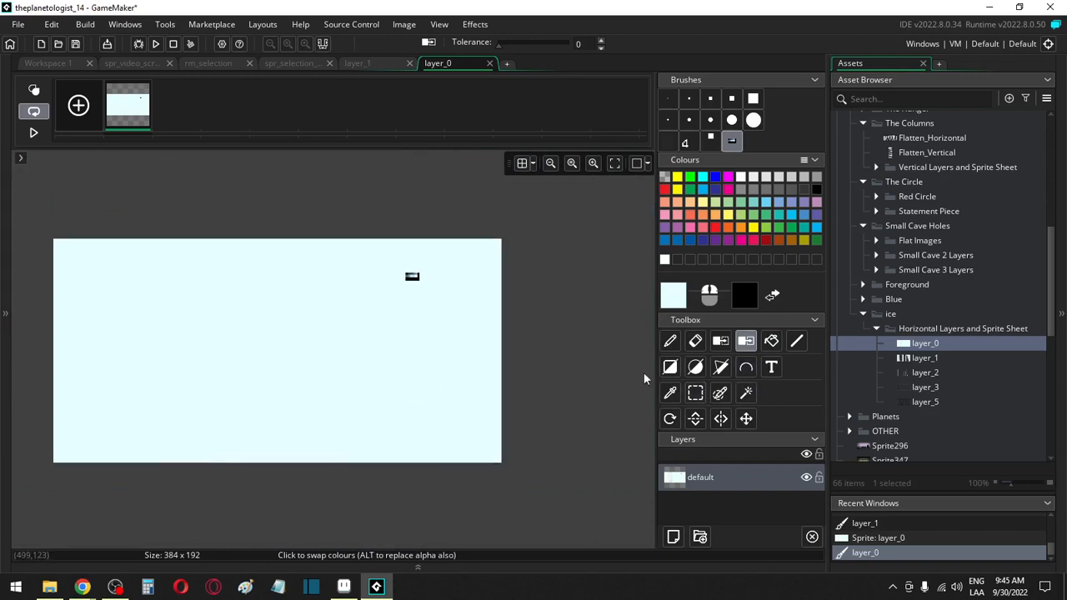
pyautogui.click(670, 367)
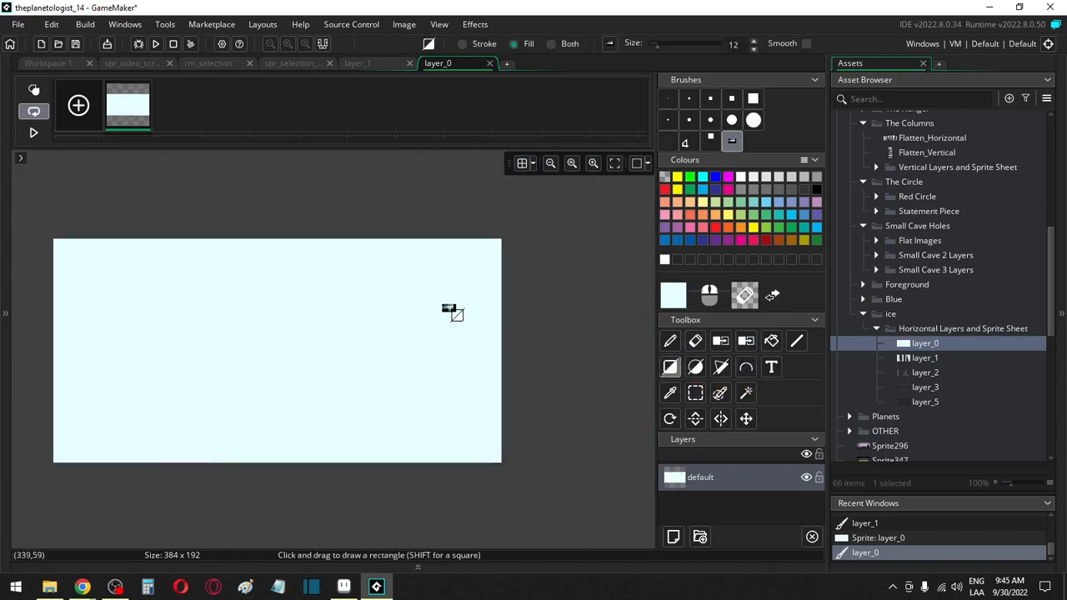
# Step: Open the ice group's layer_1 sprite in the image editor
pyautogui.click(921, 358)
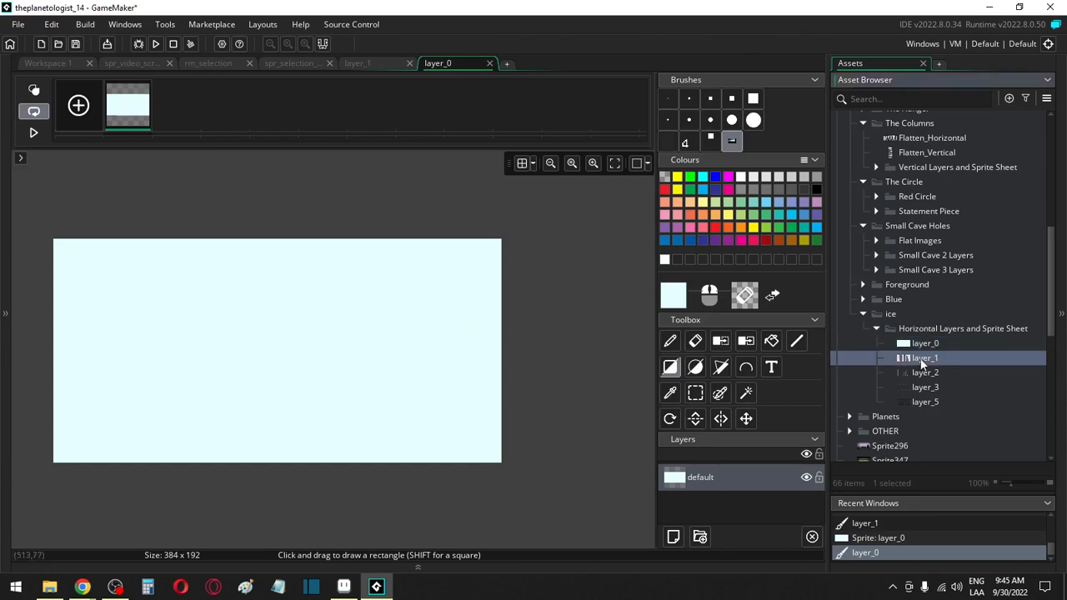
pyautogui.doubleClick(921, 358)
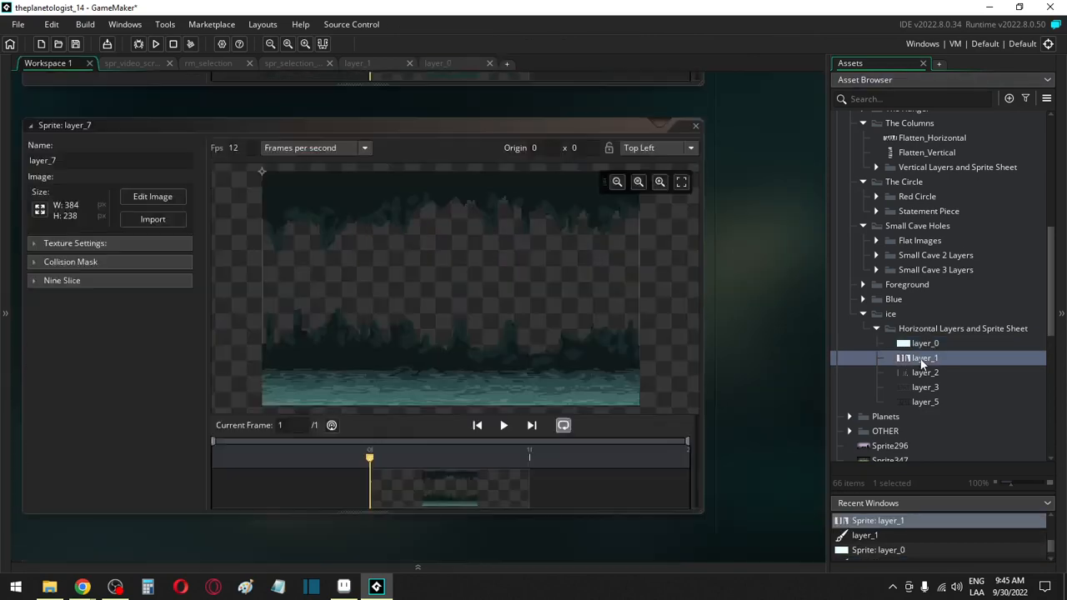
pyautogui.click(166, 191)
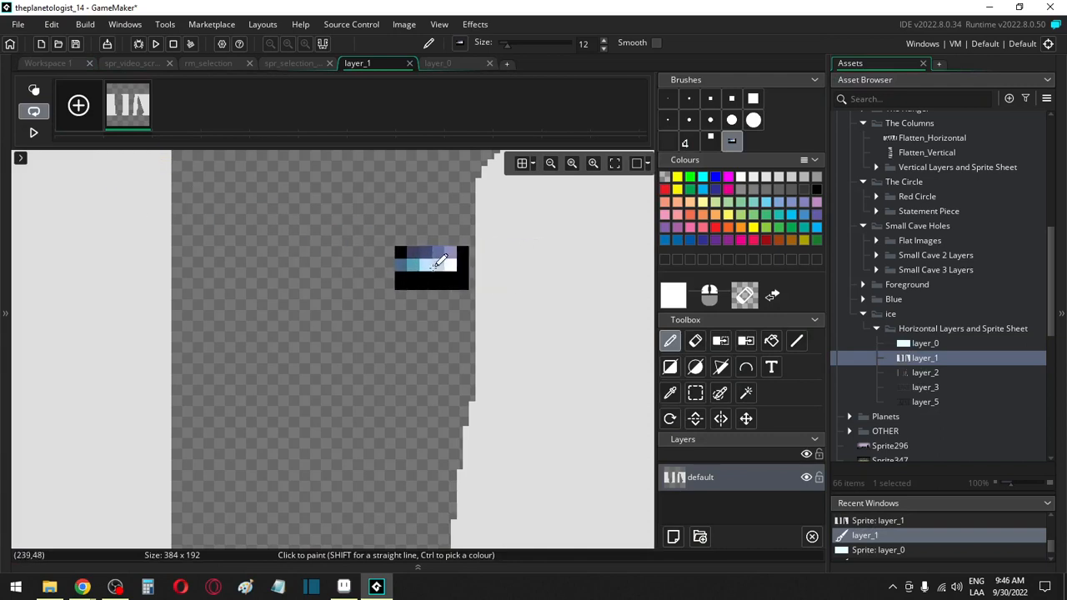
# Step: Stamp the ice palette on layer_1's transparent gap, pick its light blue-grey as the drawing colour, and undo the stamps
pyautogui.keyDown('ctrl'); pyautogui.scroll(-2, 381, 327); pyautogui.keyUp('ctrl')
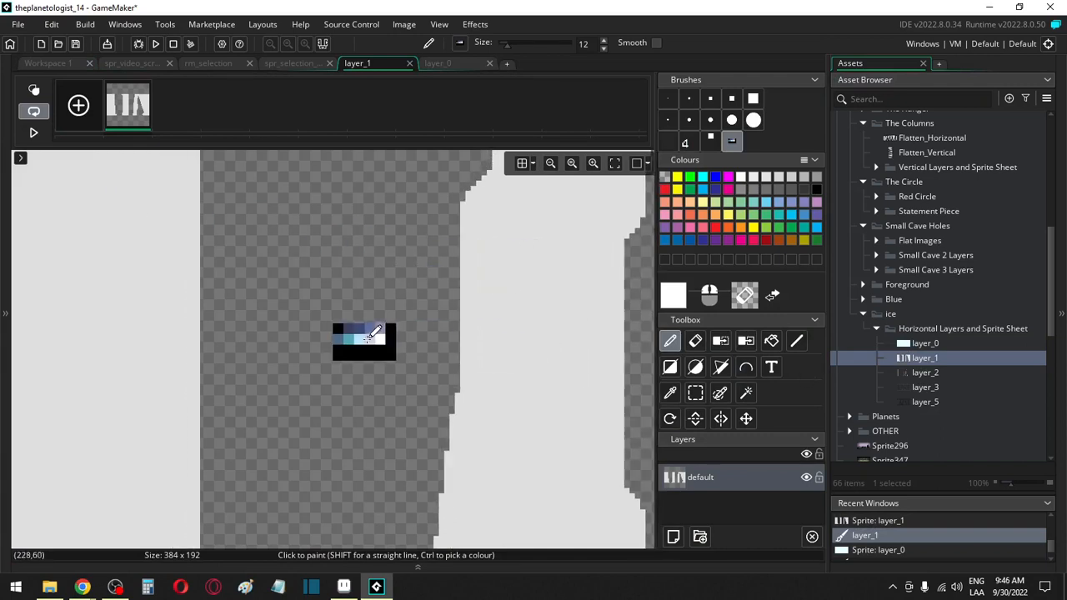
pyautogui.click(389, 312)
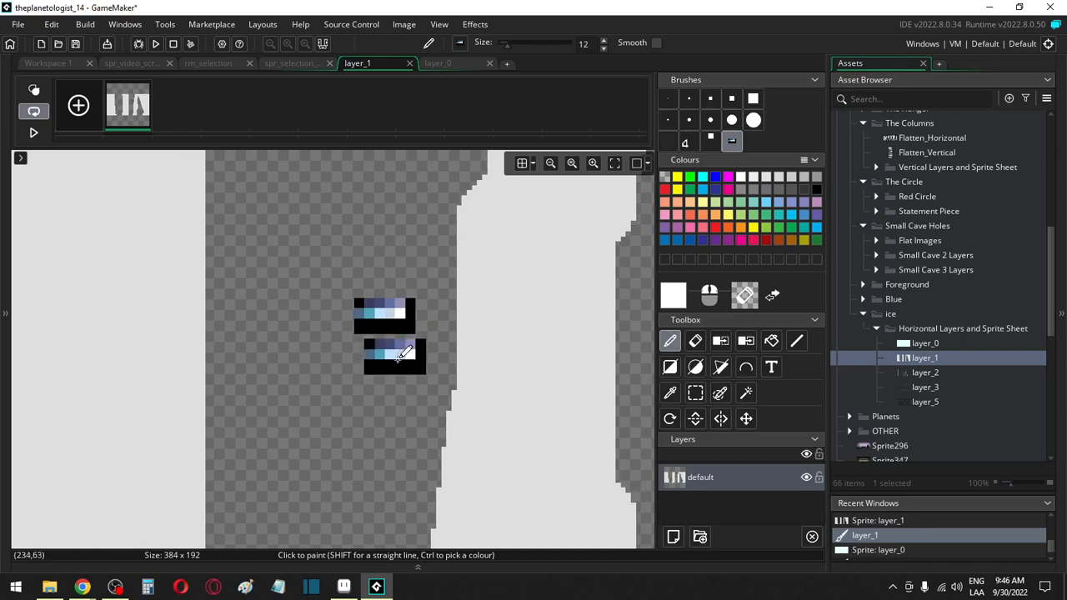
pyautogui.keyDown('ctrl'); pyautogui.rightClick(391, 327); pyautogui.keyUp('ctrl')
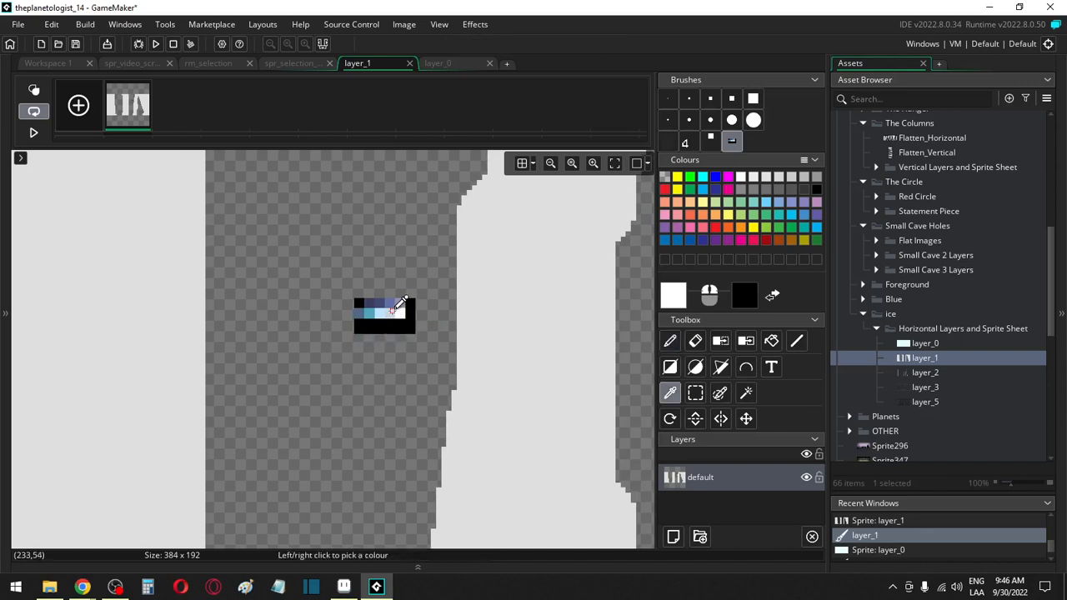
pyautogui.keyDown('ctrl'); pyautogui.click(392, 310); pyautogui.keyUp('ctrl')
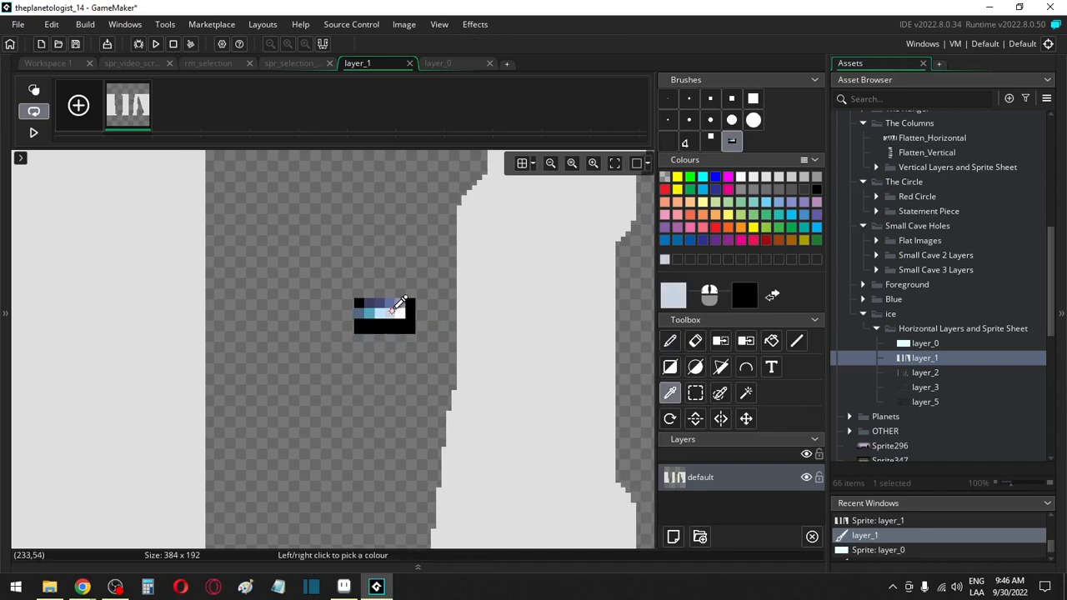
pyautogui.click(393, 361)
pyautogui.hotkey('ctrl', 'z')
pyautogui.hotkey('ctrl', 'z')
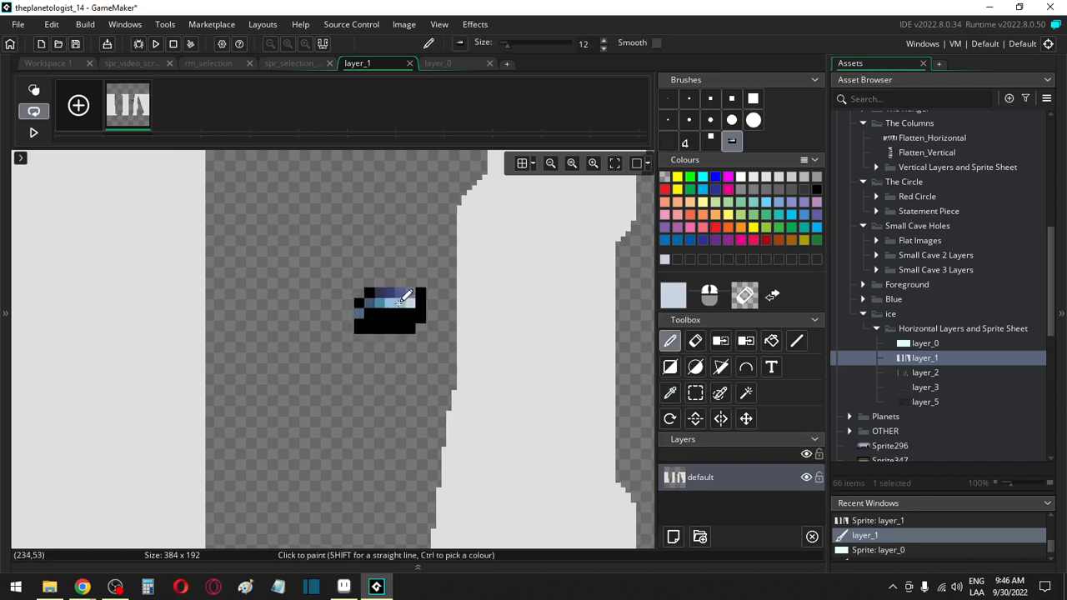
# Step: Replace the grey of layer_1's columns with the picked light blue-grey using the Colour replace tool
pyautogui.press('g')
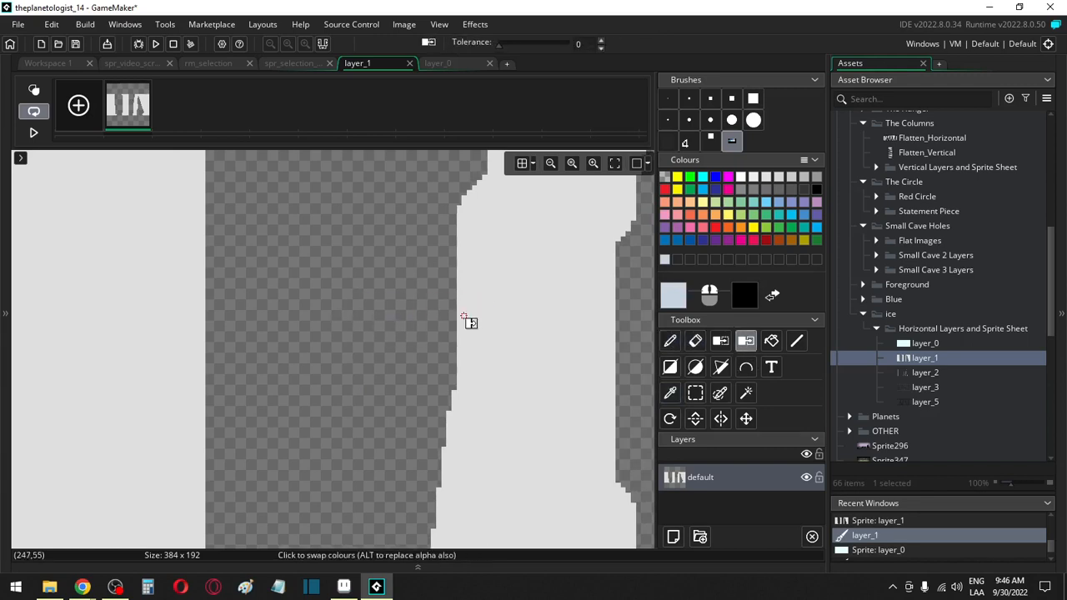
pyautogui.press('f')
pyautogui.press('g')
pyautogui.click(476, 311)
pyautogui.scroll(-2, 412, 400)
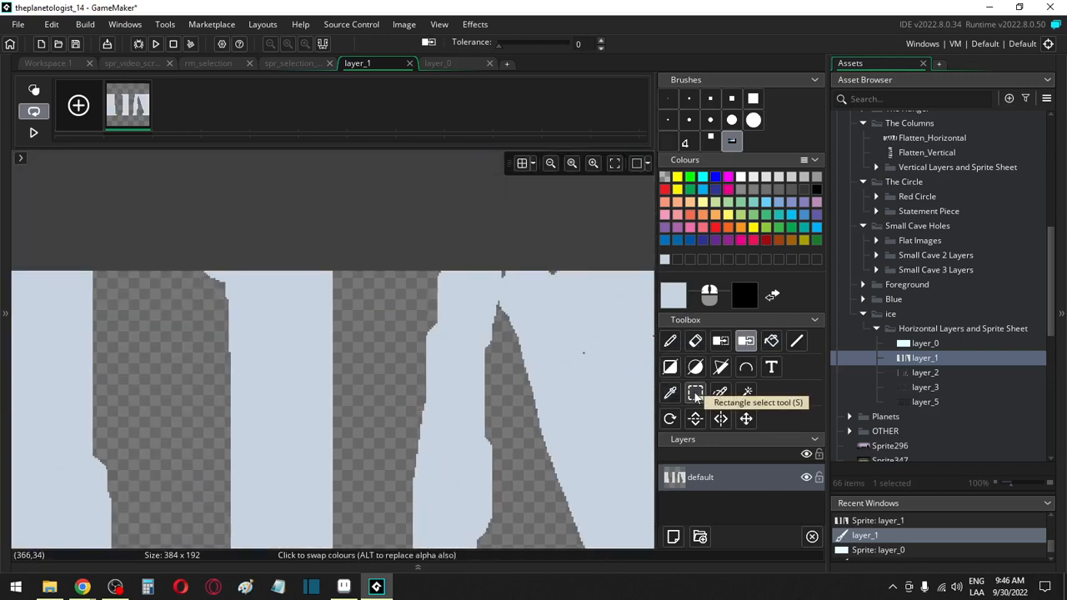
# Step: Open layer_2 in the image editor and stamp the custom ice palette brush on the transparent area beside a column
pyautogui.doubleClick(923, 375)
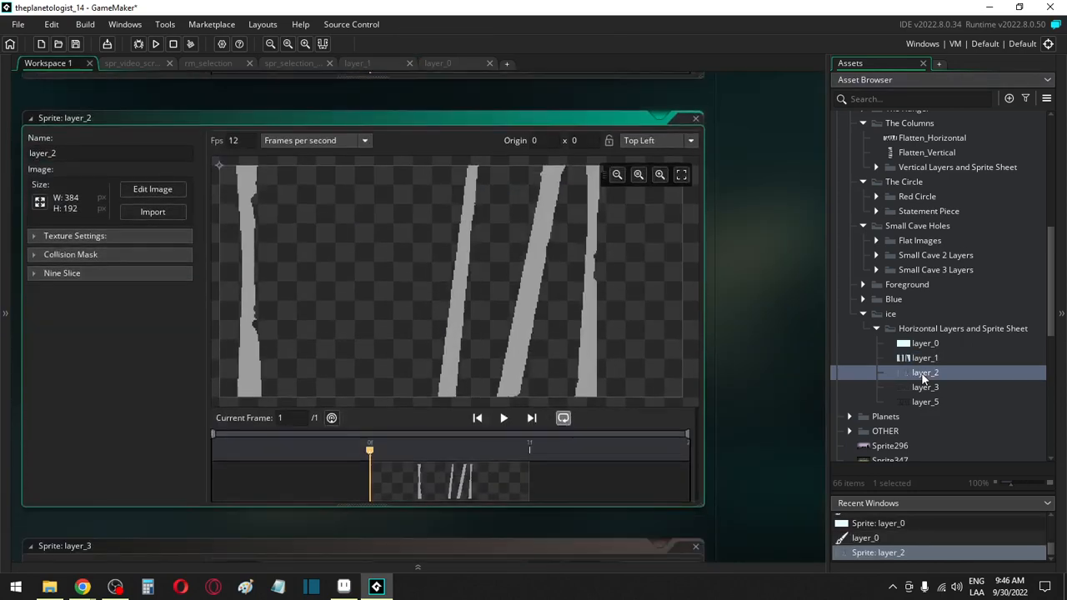
pyautogui.click(150, 189)
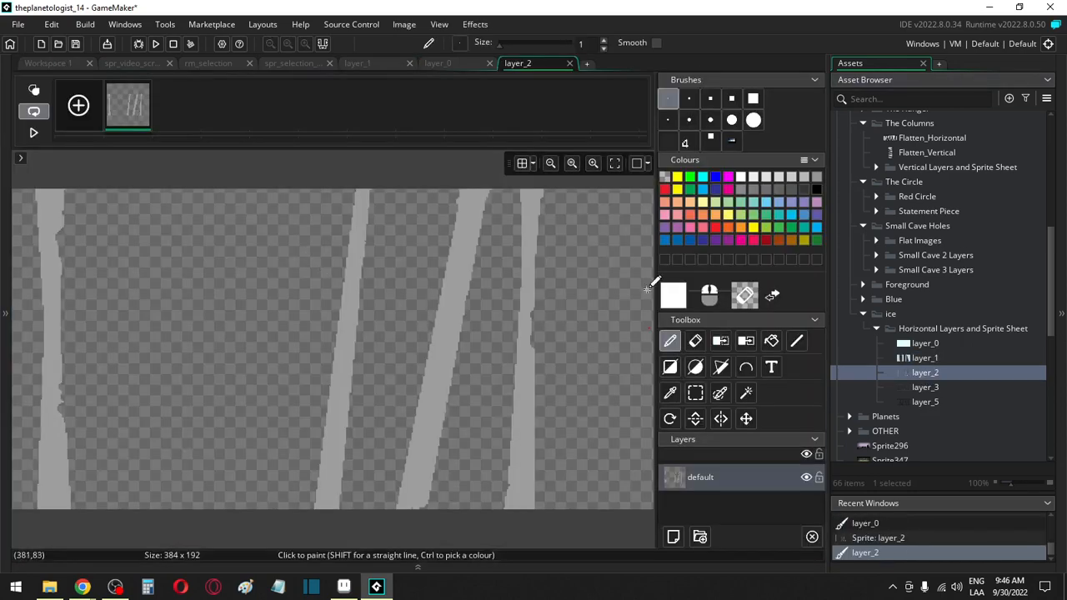
pyautogui.click(731, 140)
pyautogui.scroll(4, 312, 294)
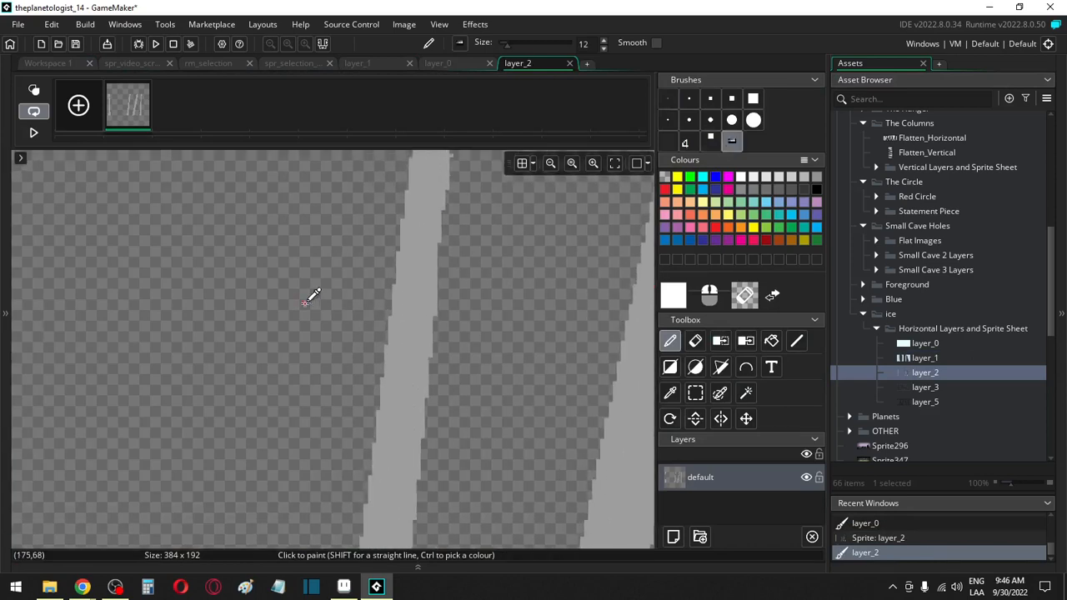
pyautogui.moveTo(333, 299); pyautogui.dragTo(352, 314, button='middle')
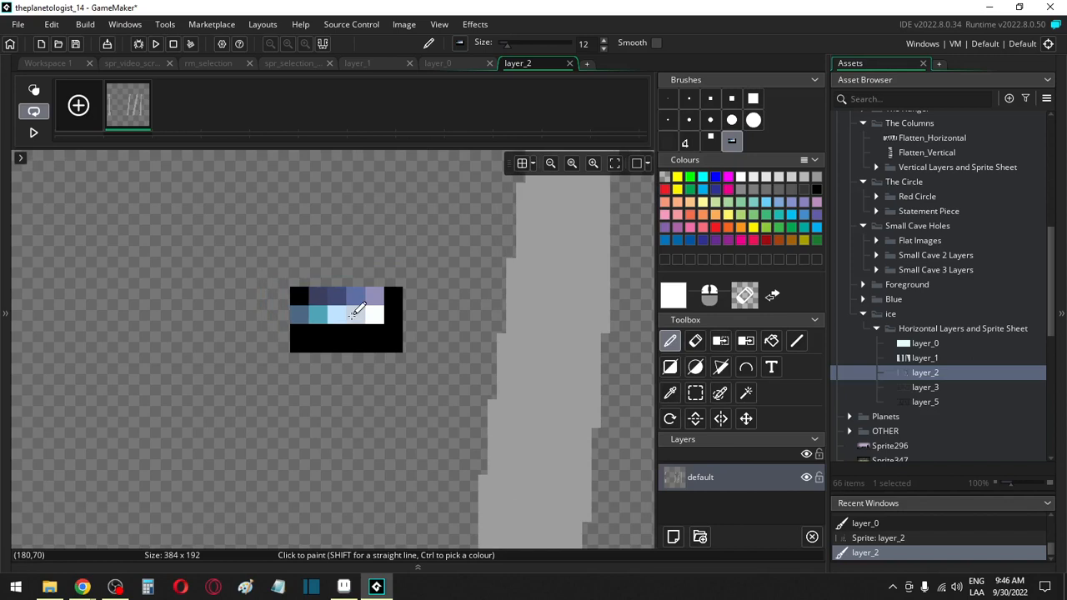
pyautogui.click(352, 315)
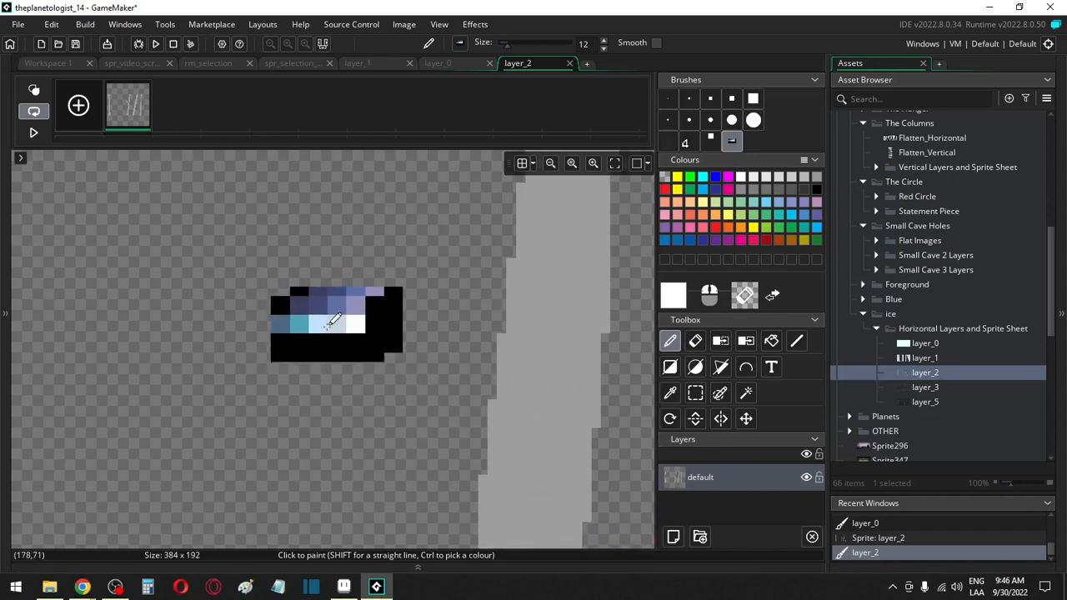
pyautogui.press('r')
pyautogui.press('o')
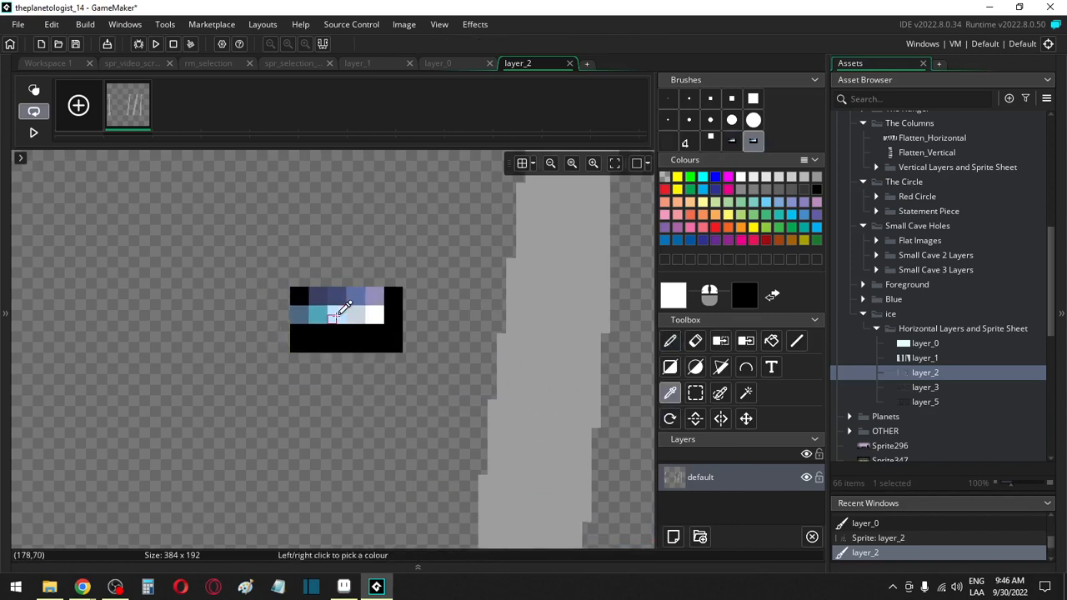
pyautogui.click(332, 318)
pyautogui.click(666, 295)
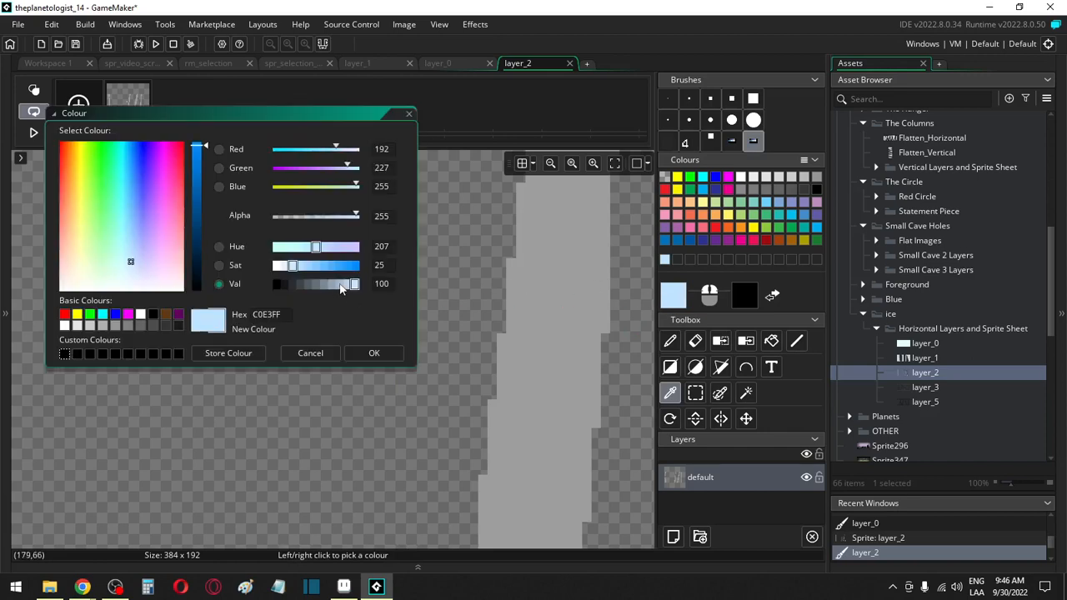
pyautogui.click(341, 287)
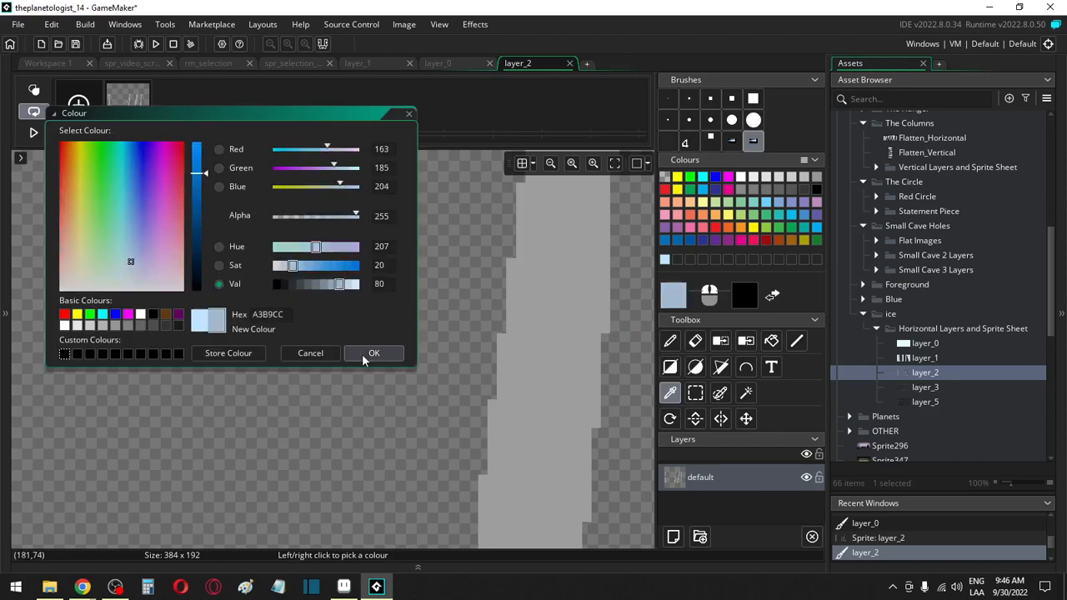
pyautogui.click(310, 353)
# Step: Pick the palette's teal, adjust it to A0D8E5 with saturation 30 and value 90, and replace layer_2's grey columns with it
pyautogui.click(321, 316)
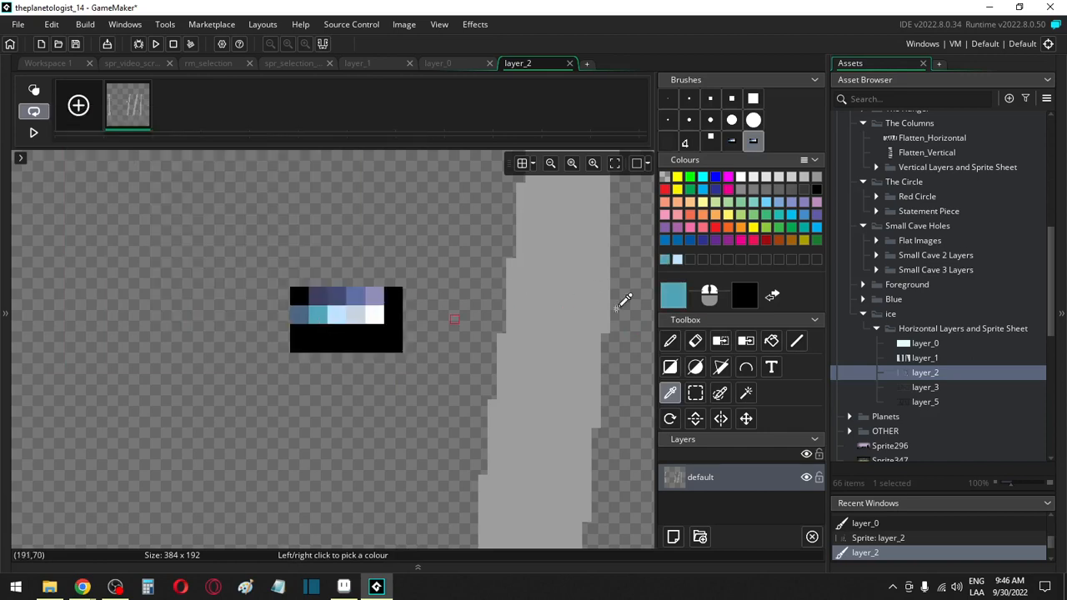
pyautogui.click(672, 302)
pyautogui.click(346, 287)
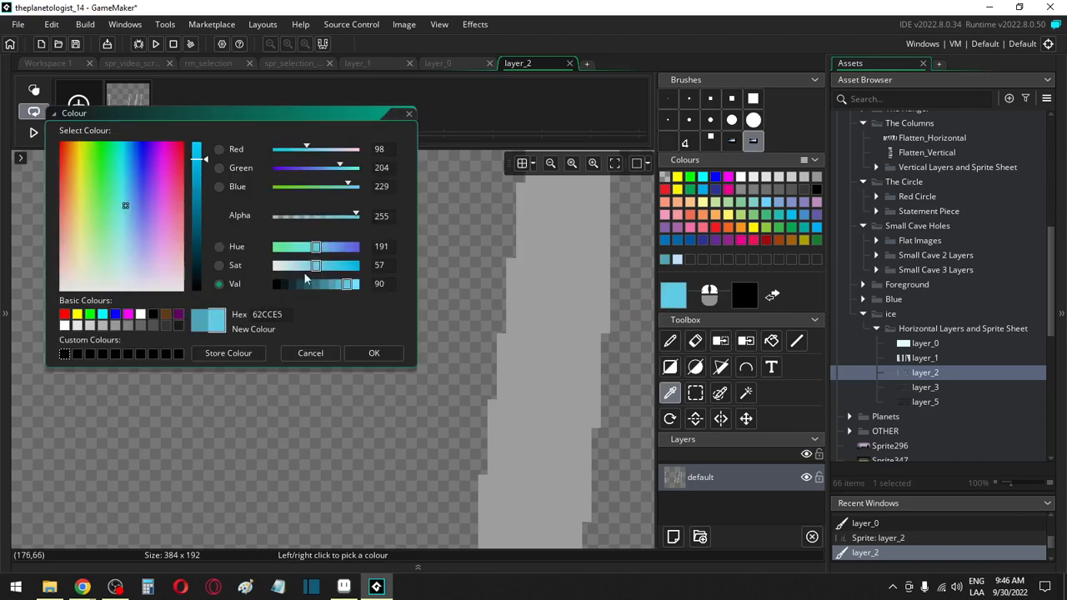
pyautogui.click(303, 267)
pyautogui.click(378, 353)
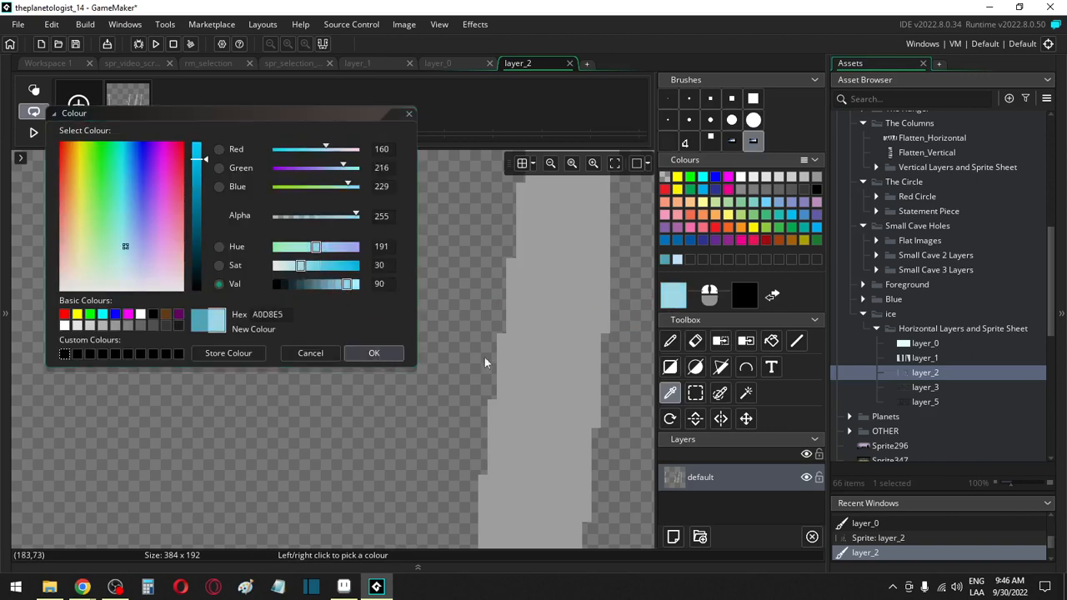
pyautogui.press('f')
pyautogui.click(520, 339)
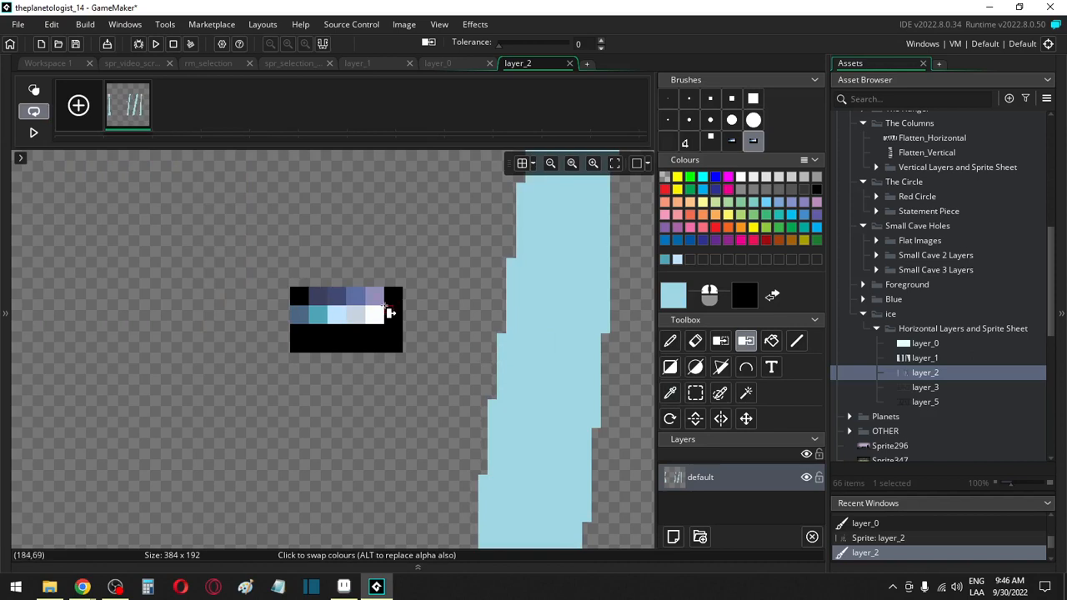
# Step: Select the palette stamp on layer_2 with the Rectangle select tool and delete it
pyautogui.scroll(-3, 381, 337)
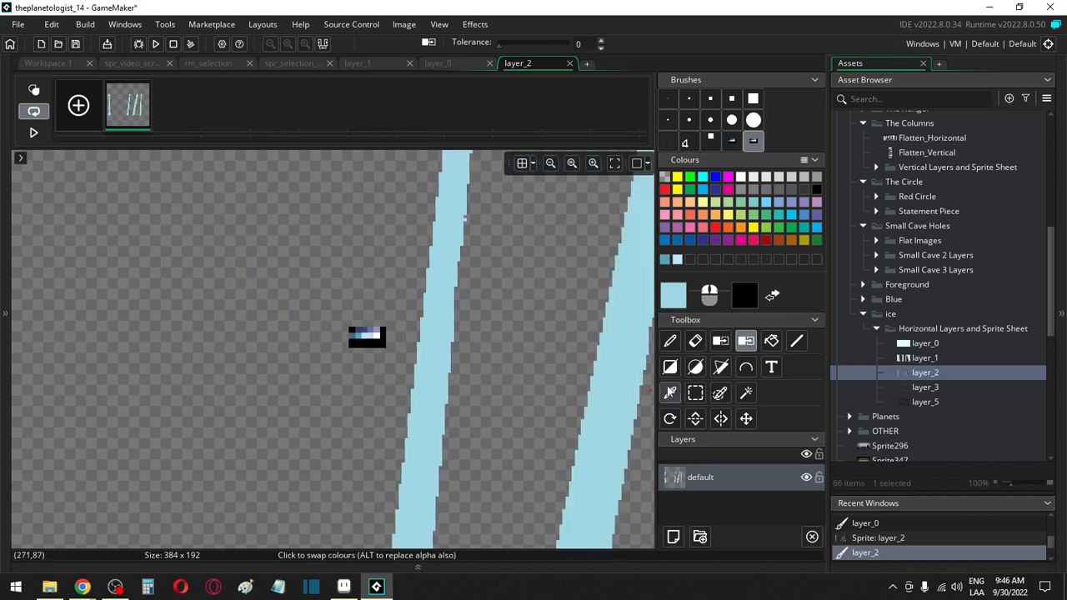
pyautogui.click(695, 393)
pyautogui.moveTo(305, 293); pyautogui.dragTo(408, 386)
pyautogui.press('Delete')
pyautogui.scroll(-3, 320, 379)
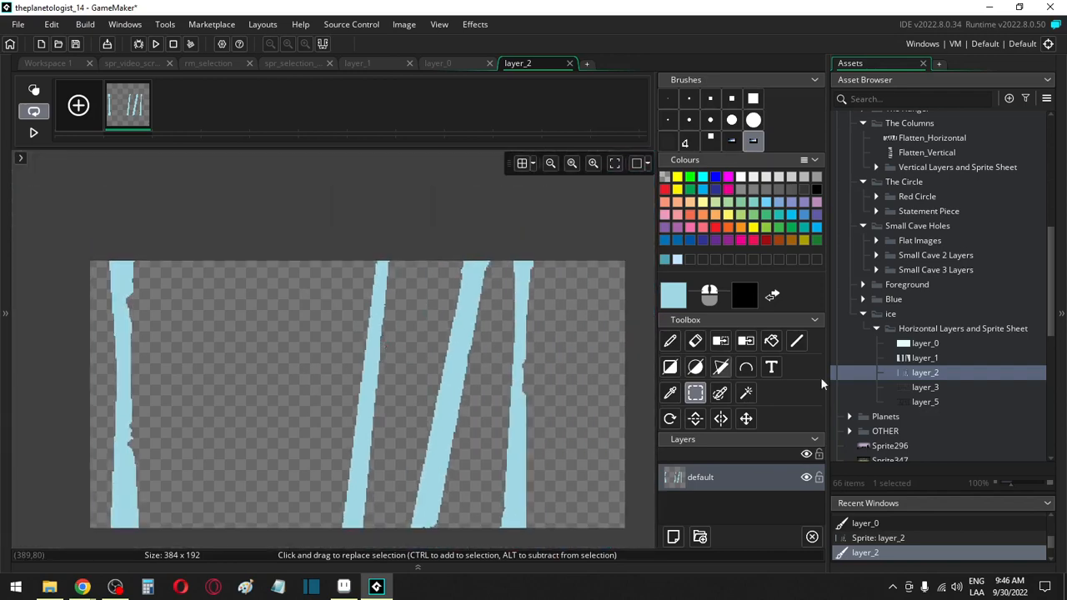
# Step: Open layer_3 in the image editor and stamp the custom ice palette brush on the transparent area between columns
pyautogui.doubleClick(924, 388)
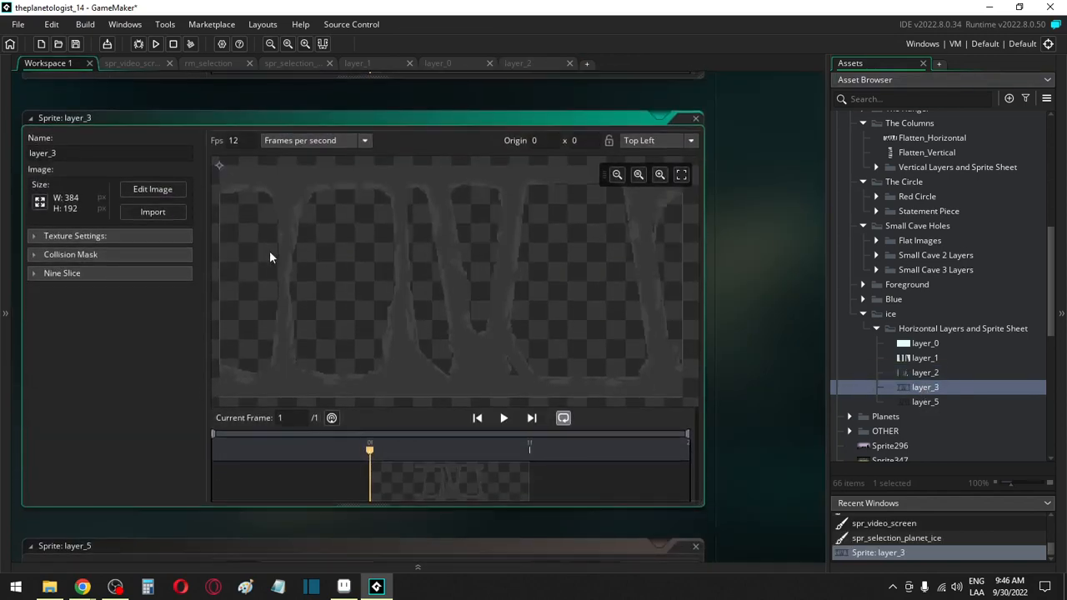
pyautogui.click(153, 190)
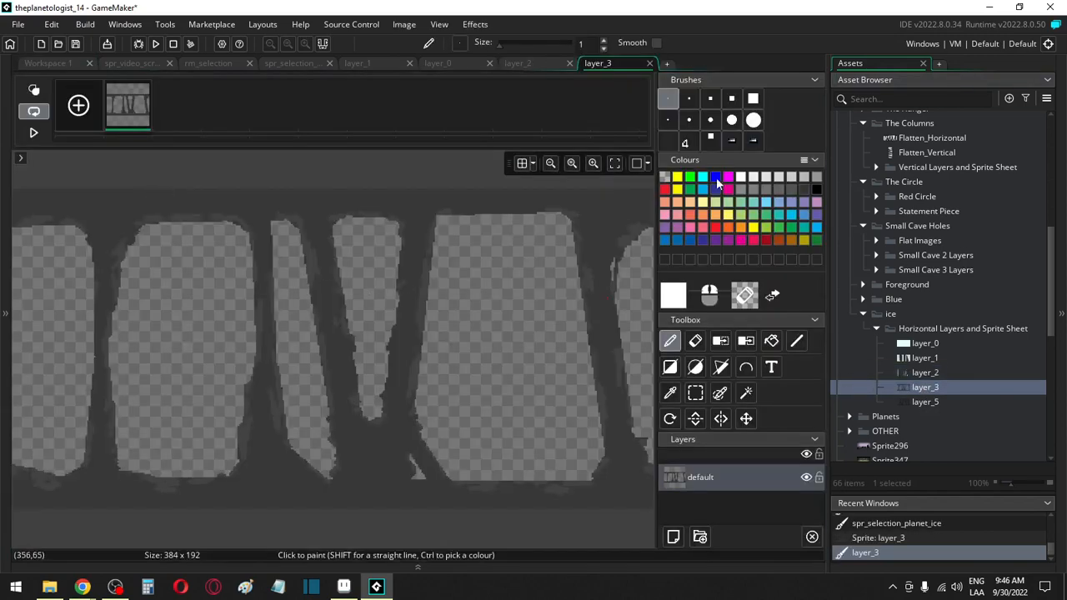
pyautogui.click(752, 141)
pyautogui.scroll(5, 203, 279)
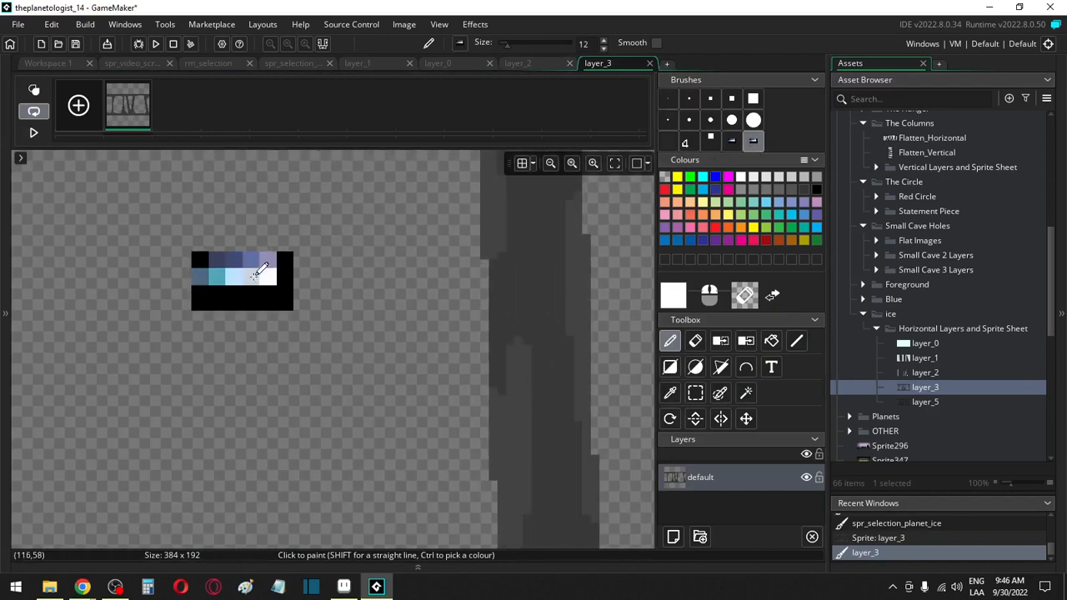
pyautogui.click(377, 268)
pyautogui.scroll(-1, 376, 330)
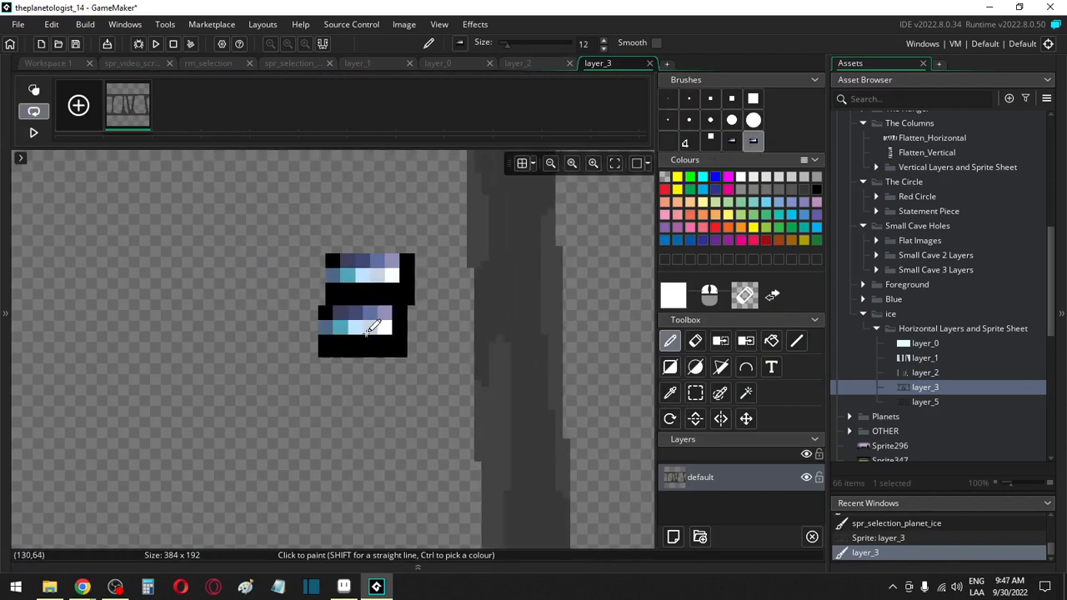
# Step: Replace layer_3's lighter grey edges with the palette's lavender and its darker grey column fill with the medium blue
pyautogui.press('p')
pyautogui.press('i')
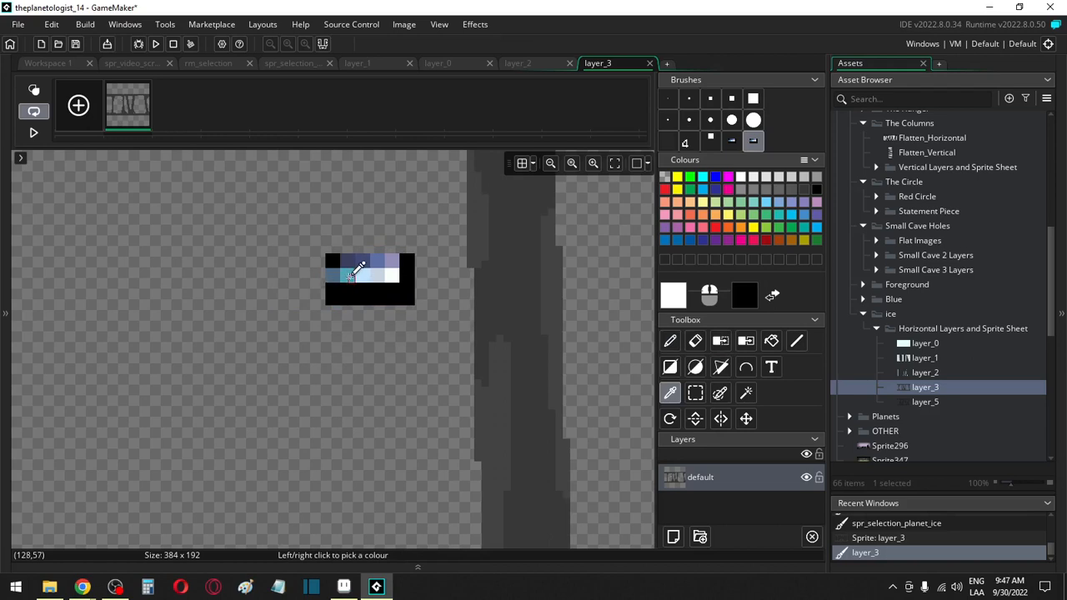
pyautogui.click(354, 270)
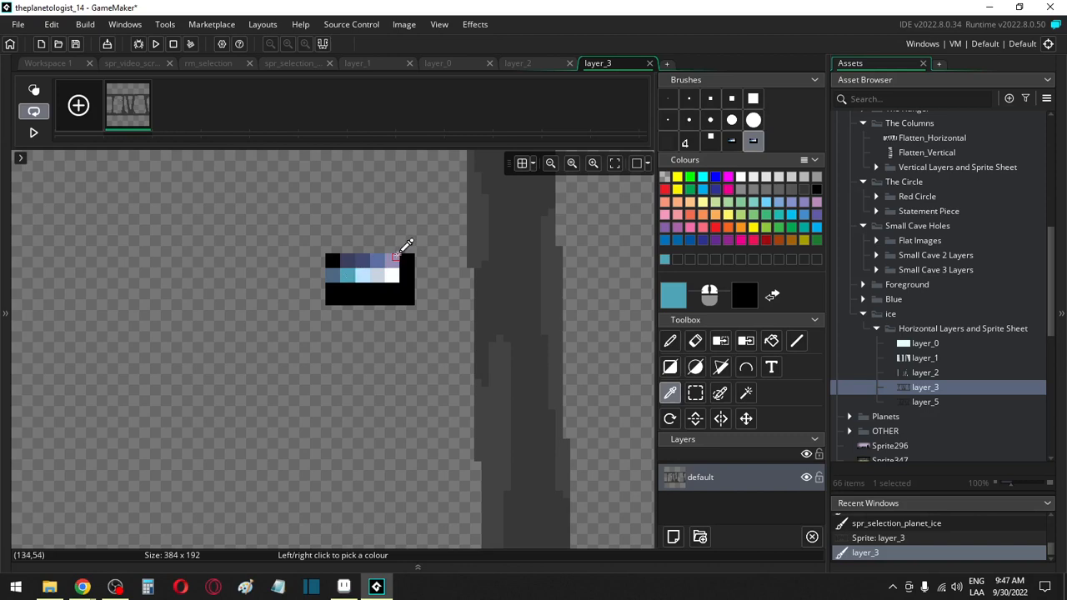
pyautogui.press('f')
pyautogui.press('c')
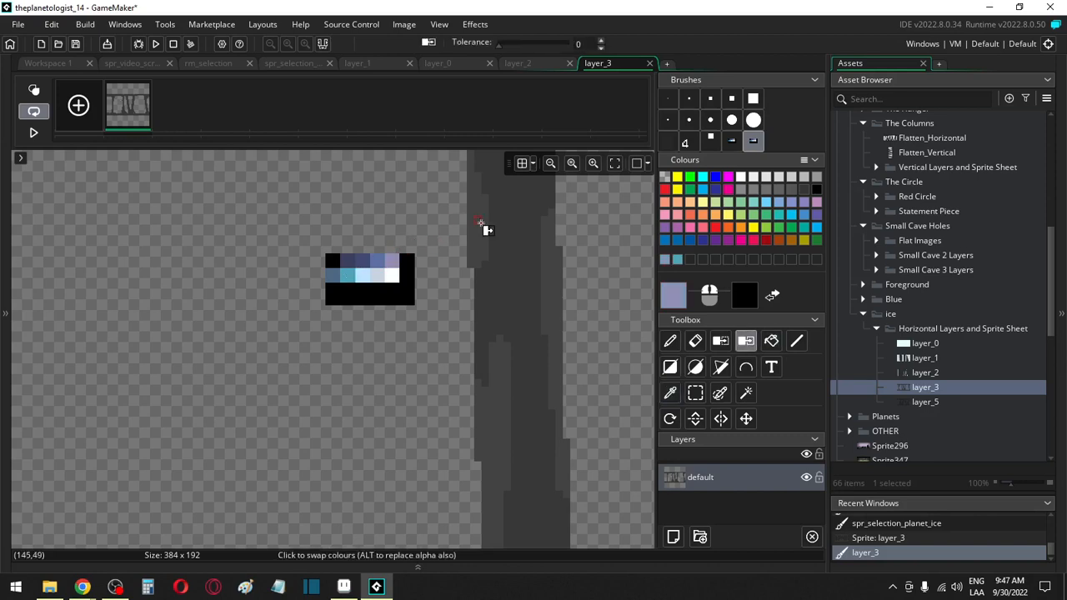
pyautogui.click(480, 223)
pyautogui.keyDown('alt'); pyautogui.click(377, 260); pyautogui.keyUp('alt')
pyautogui.click(504, 256)
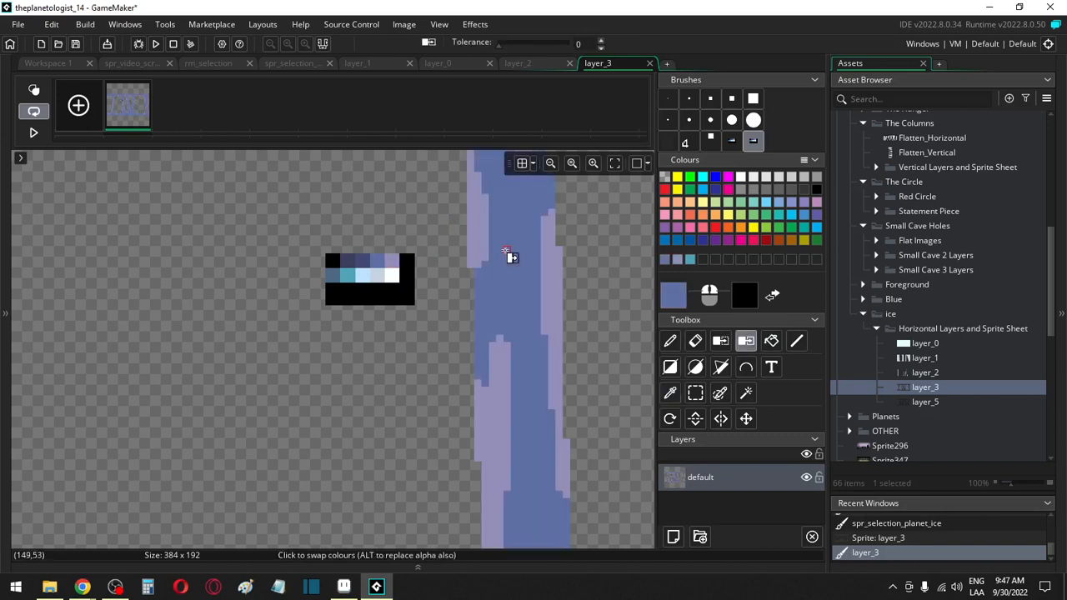
# Step: Select the palette stamp on layer_3 with the Rectangle select tool and delete it
pyautogui.click(695, 394)
pyautogui.moveTo(280, 232); pyautogui.dragTo(412, 347)
pyautogui.press('Delete')
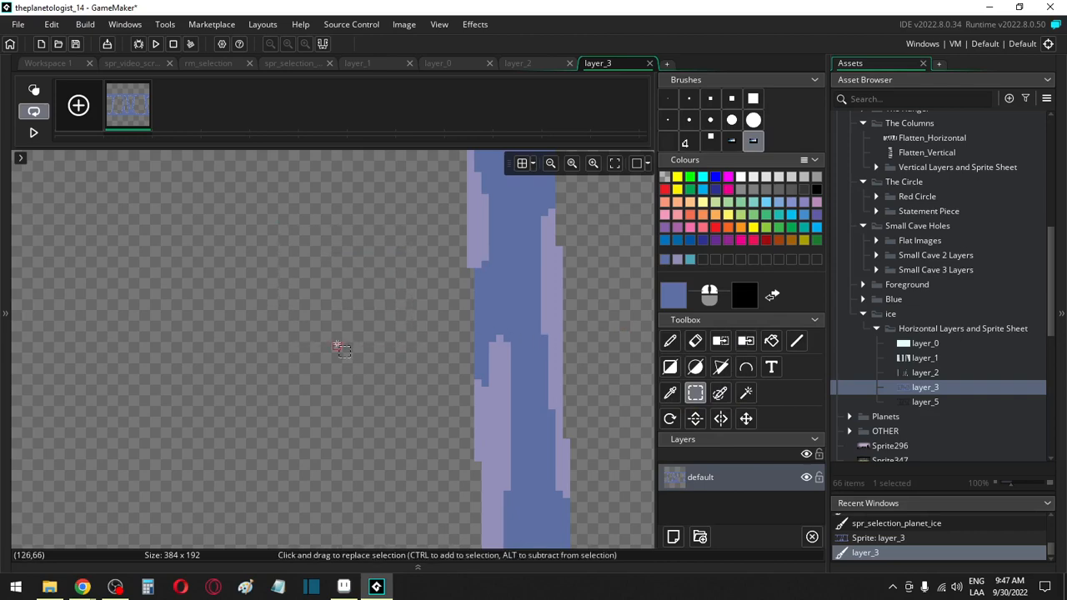
# Step: Open layer_5 in the image editor and stamp the ice palette brush on a transparent gap between the columns
pyautogui.doubleClick(916, 401)
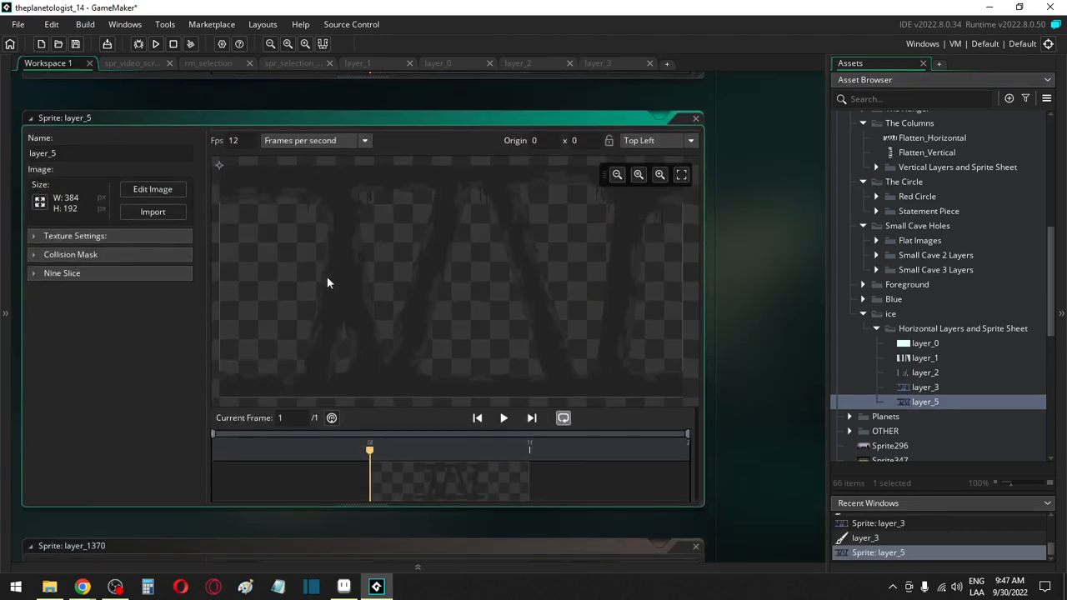
pyautogui.click(153, 190)
pyautogui.scroll(3, 316, 312)
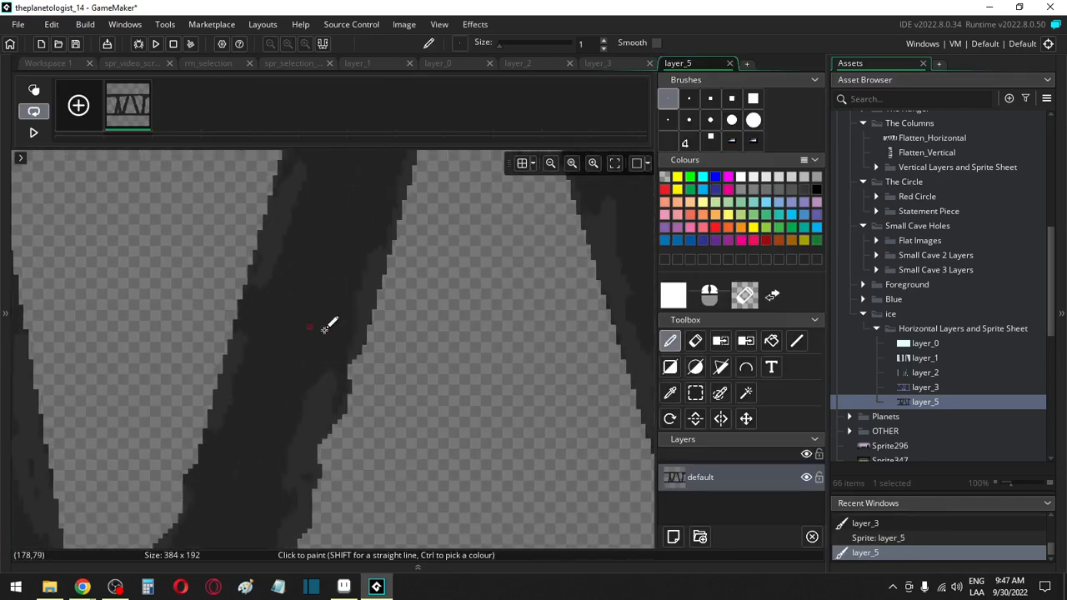
pyautogui.click(751, 142)
pyautogui.click(465, 333)
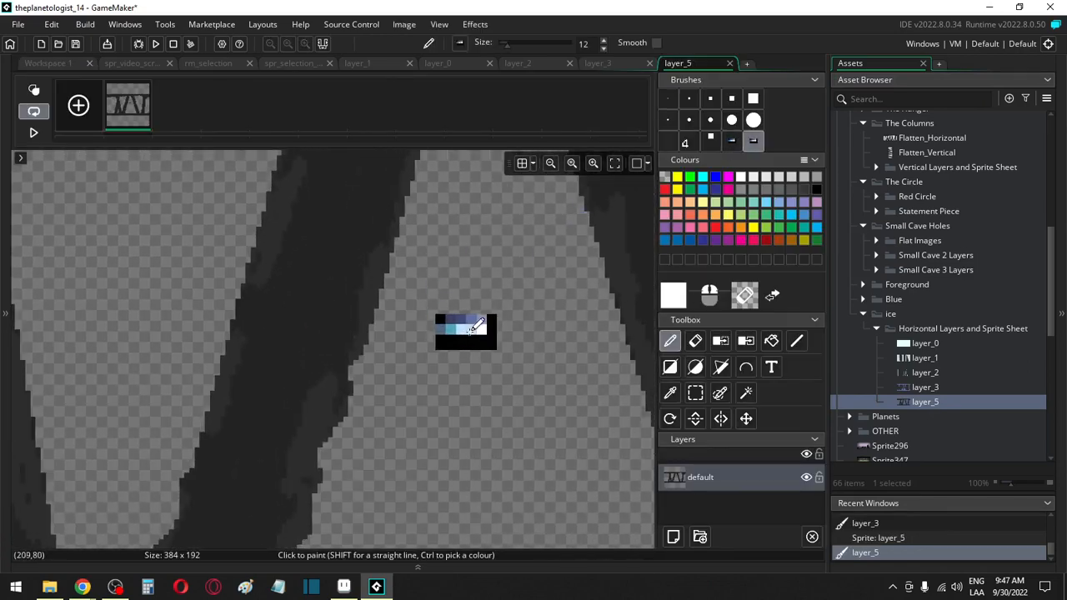
# Step: Pick the palette's dark blue, adjust it to 4C557F with value 50, and replace layer_5's lighter grey edges with it
pyautogui.keyDown('ctrl'); pyautogui.rightClick(459, 340); pyautogui.keyUp('ctrl')
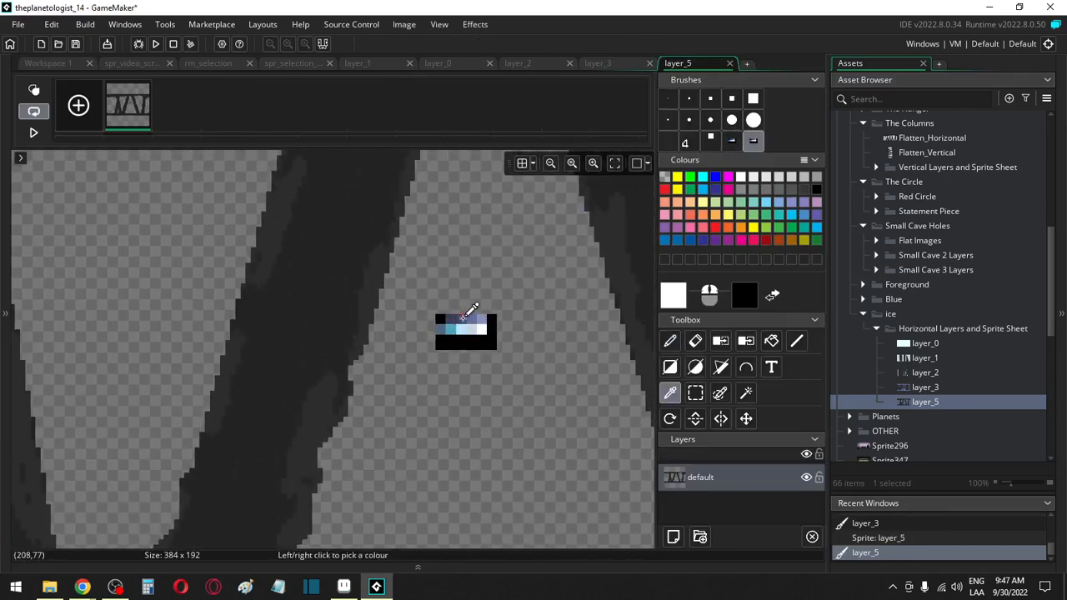
pyautogui.click(459, 319)
pyautogui.click(681, 297)
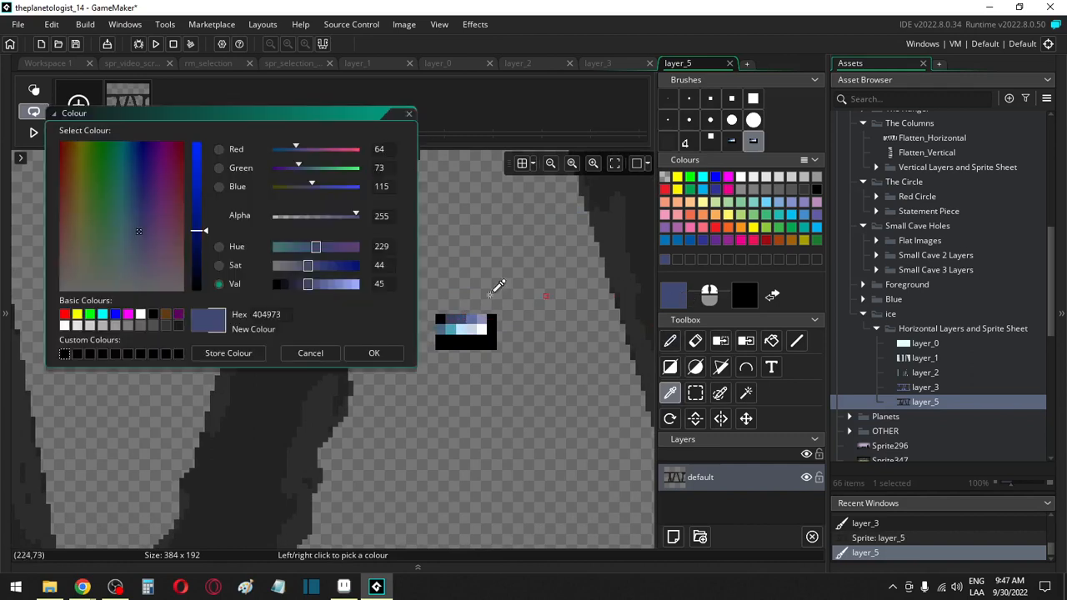
pyautogui.click(317, 290)
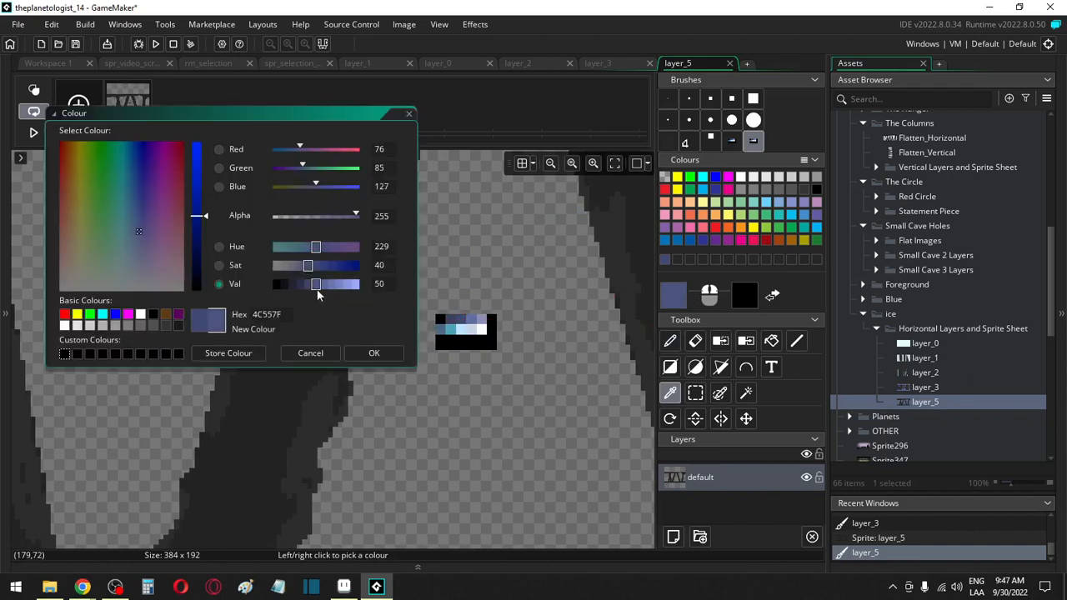
pyautogui.click(374, 352)
pyautogui.press('f')
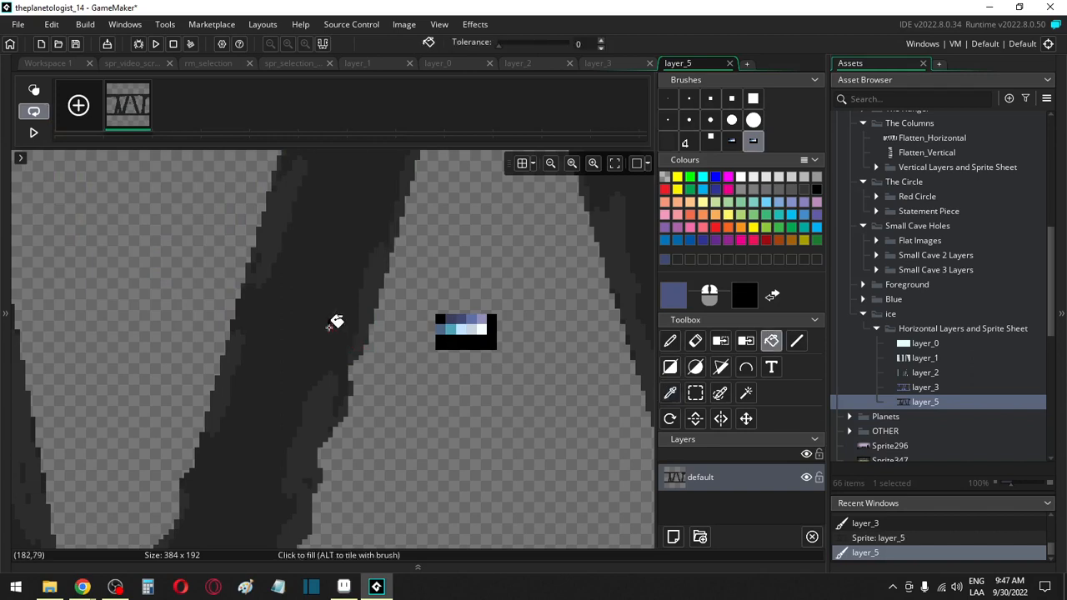
pyautogui.press('r')
pyautogui.click(376, 290)
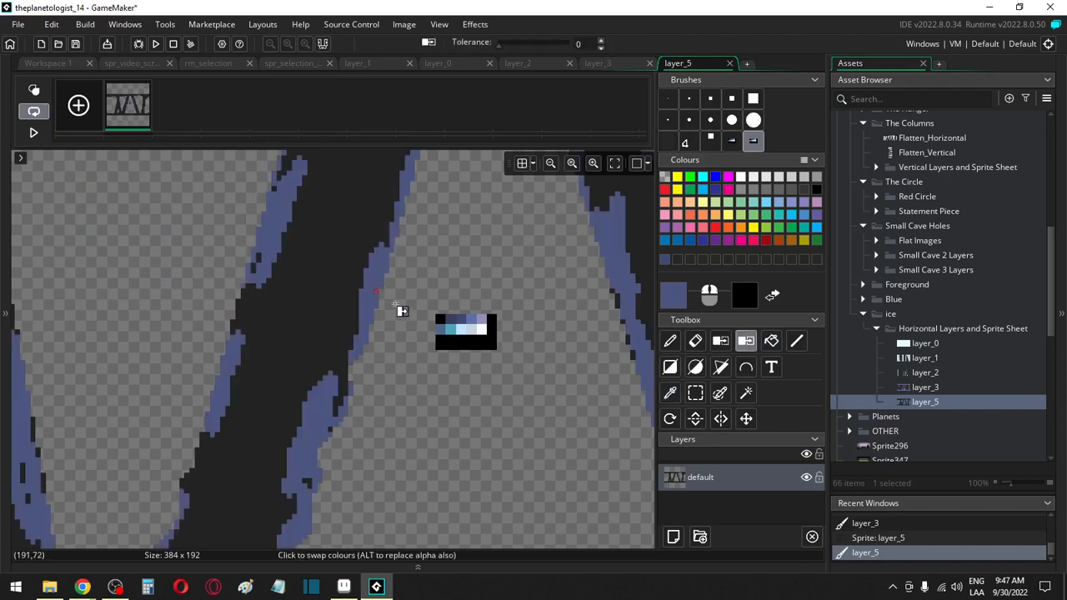
# Step: Darken the colour to 3D4466 with value 40 and replace layer_5's dark grey column fill with it
pyautogui.click(667, 295)
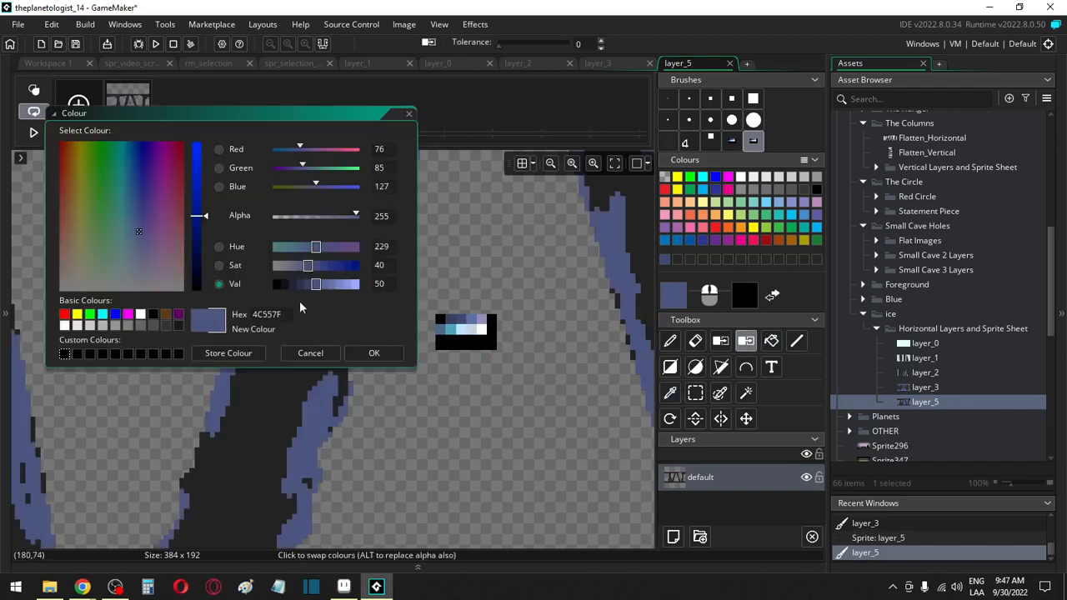
pyautogui.click(308, 290)
pyautogui.click(374, 354)
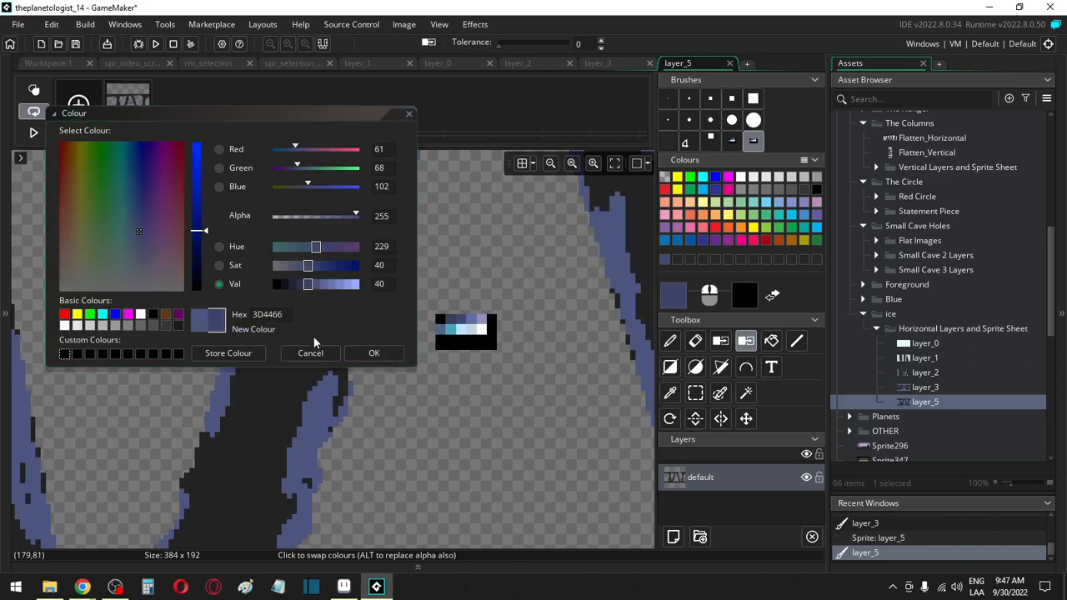
pyautogui.click(309, 320)
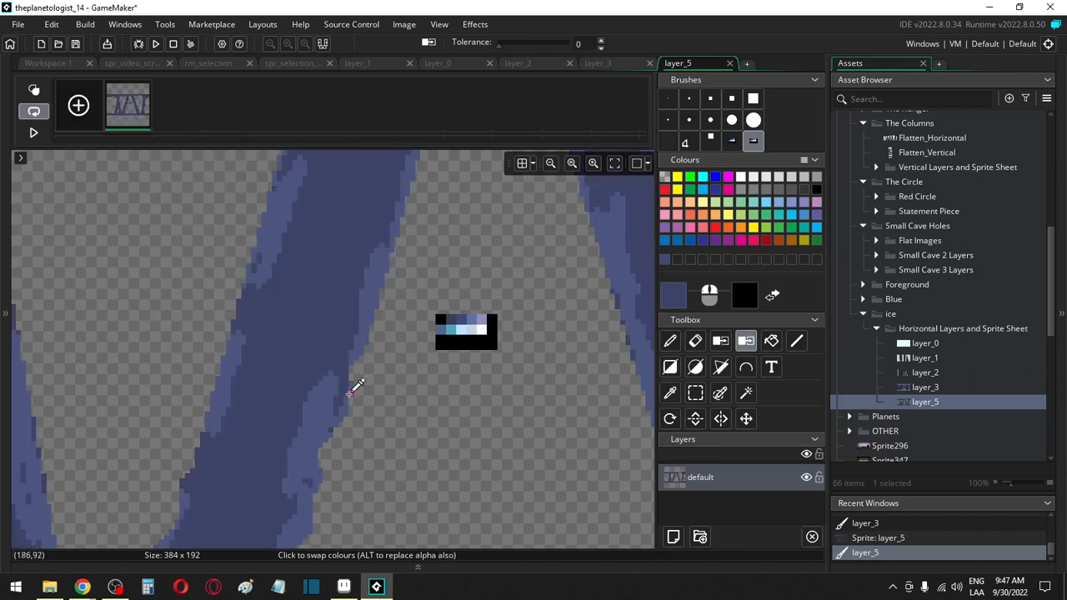
# Step: Select the palette stamp on layer_5 with the Rectangle select tool and delete it
pyautogui.scroll(-4, 358, 381)
pyautogui.scroll(2, 380, 438)
pyautogui.press('s')
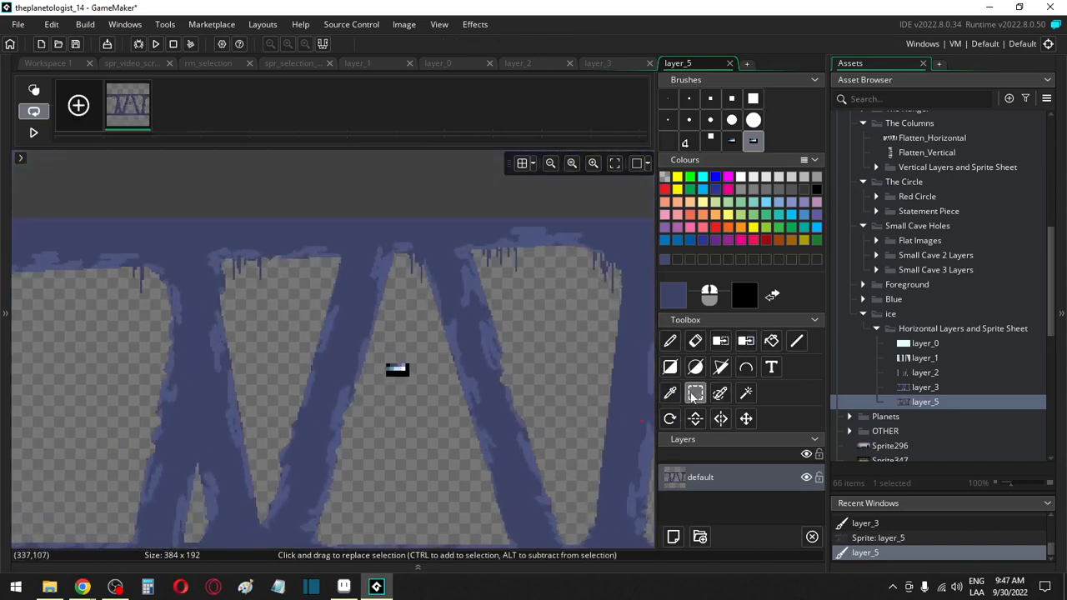
pyautogui.moveTo(431, 344); pyautogui.dragTo(386, 386)
pyautogui.press('Delete')
# Step: Duplicate the spr_backgrounds_floor sprite from Blue's Small Cave 1 Layers and move the copy into ice's Horizontal Layers and Sprite Sheet group
pyautogui.click(861, 300)
pyautogui.scroll(-3, 926, 340)
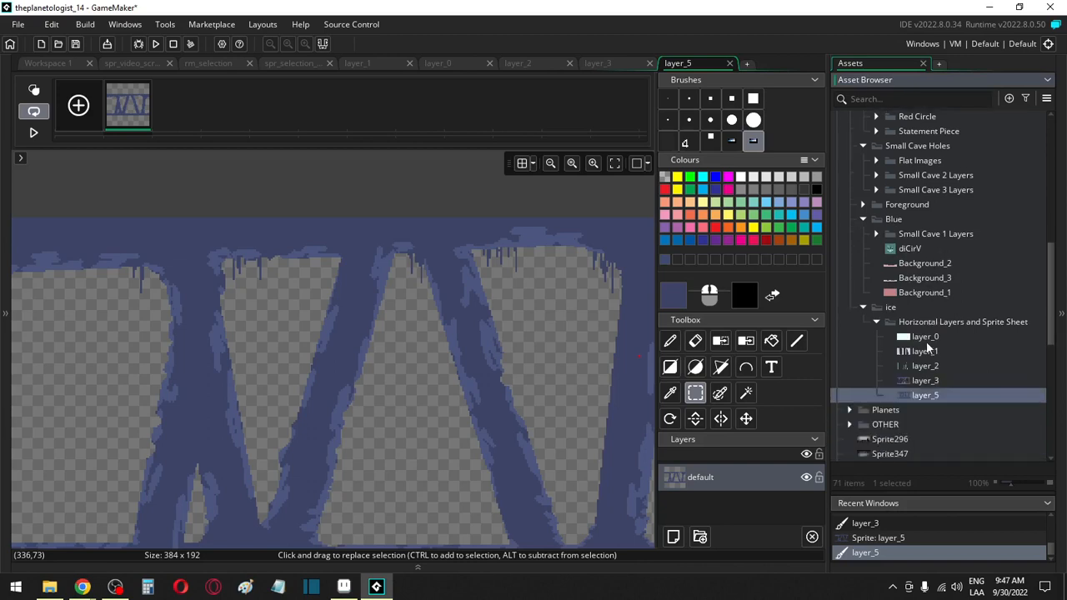
pyautogui.click(924, 291)
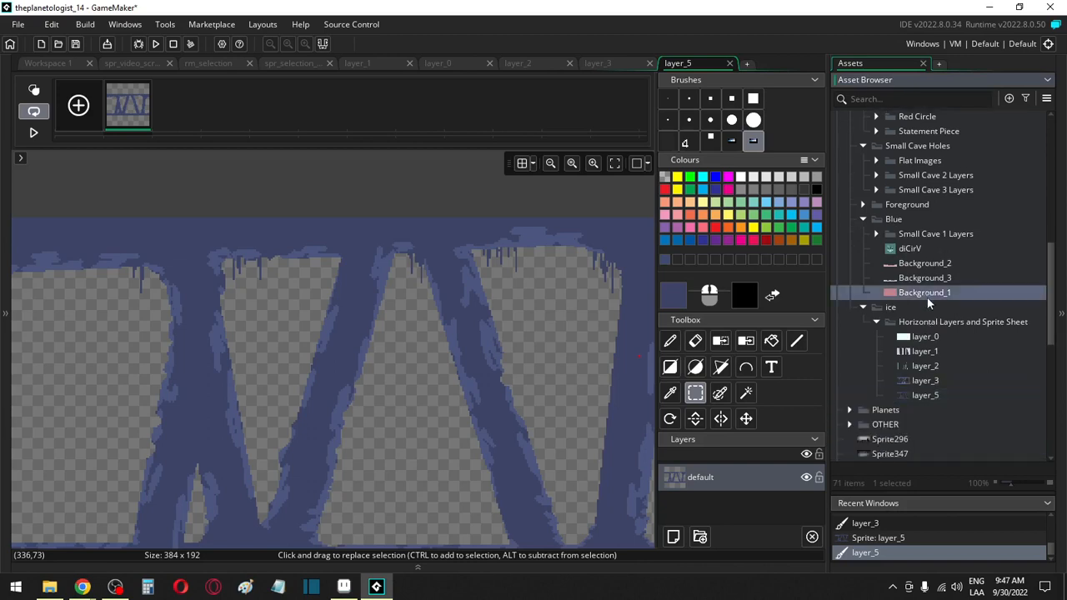
pyautogui.click(876, 235)
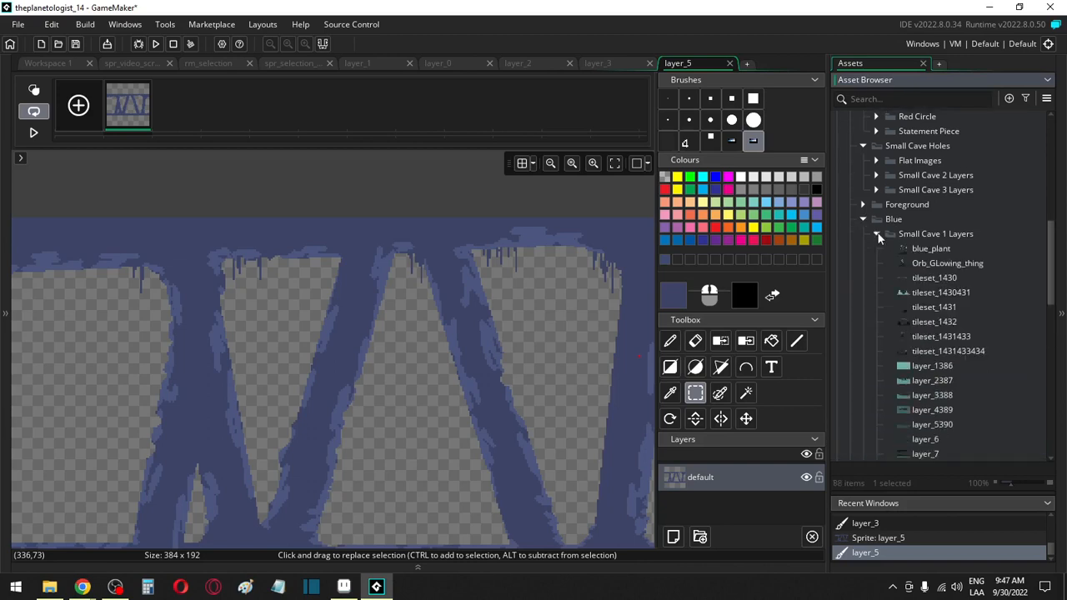
pyautogui.scroll(-5, 923, 280)
pyautogui.click(936, 337)
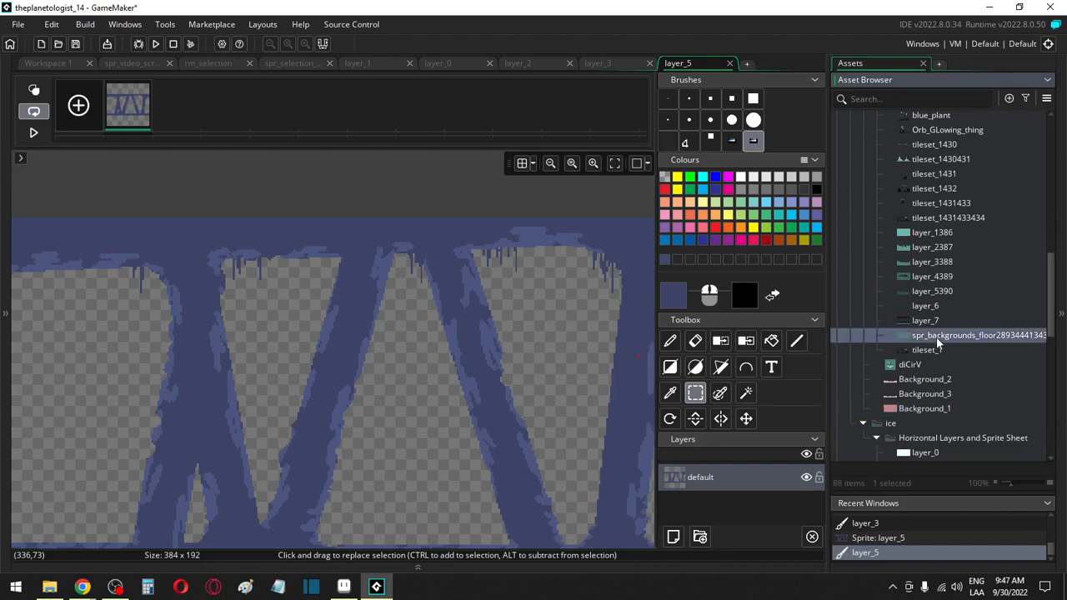
pyautogui.hotkey('ctrl', 'd')
pyautogui.scroll(-6, 932, 372)
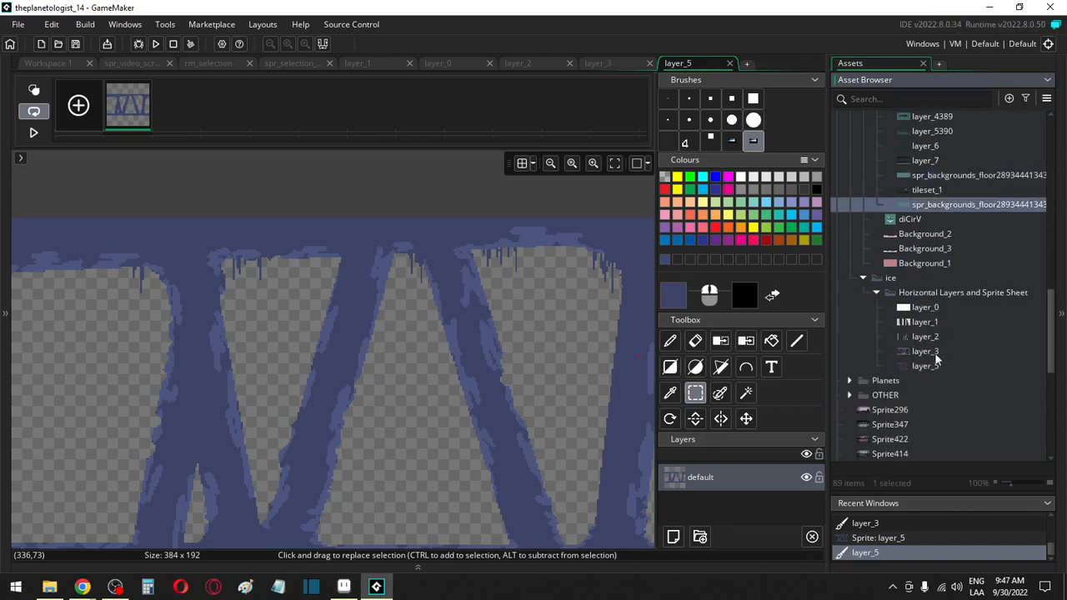
pyautogui.moveTo(936, 210); pyautogui.dragTo(930, 375)
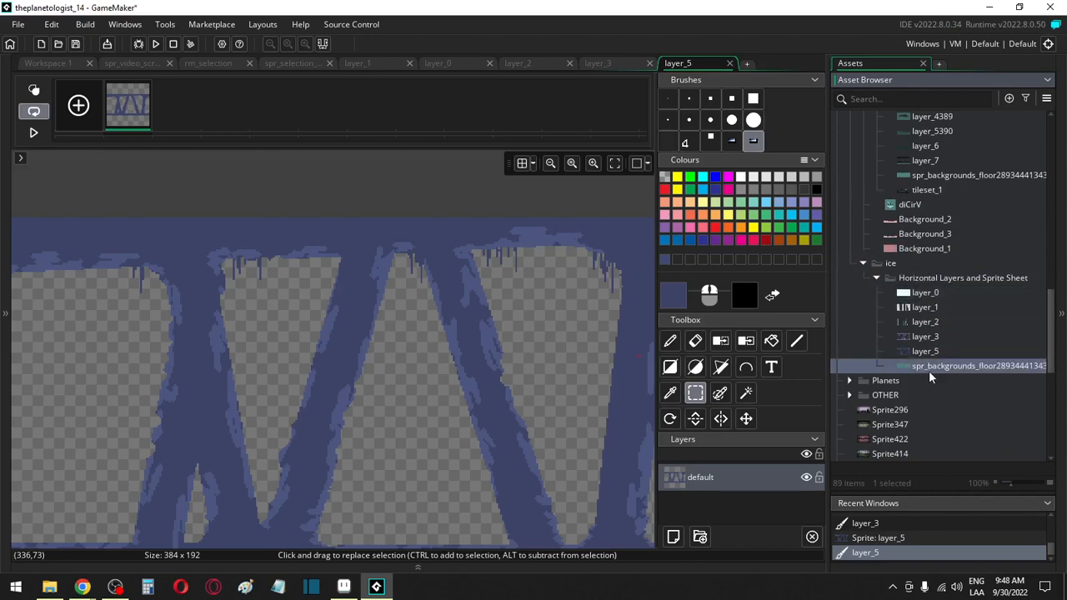
# Step: Open the duplicated floor sprite in the image editor and stamp the ice palette brush on its teal surface
pyautogui.doubleClick(929, 372)
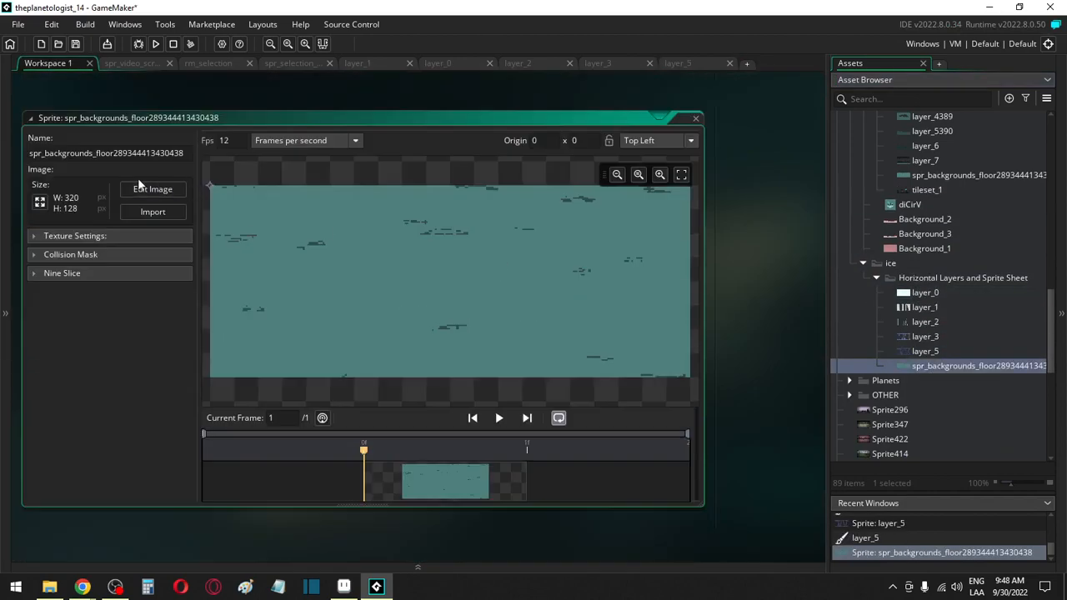
pyautogui.click(138, 189)
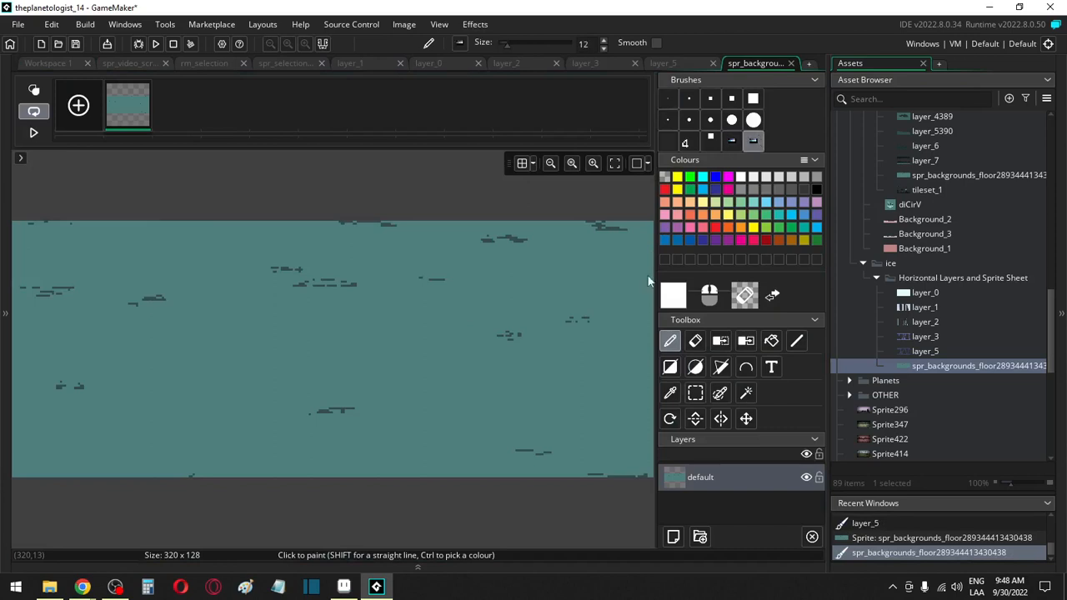
pyautogui.scroll(5, 471, 375)
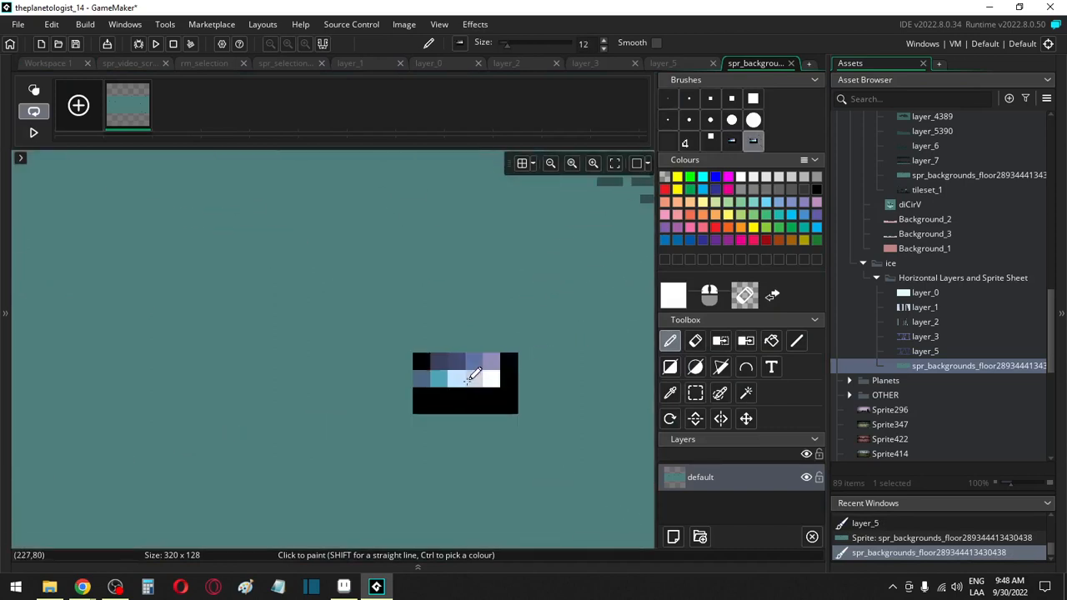
pyautogui.scroll(-2, 469, 380)
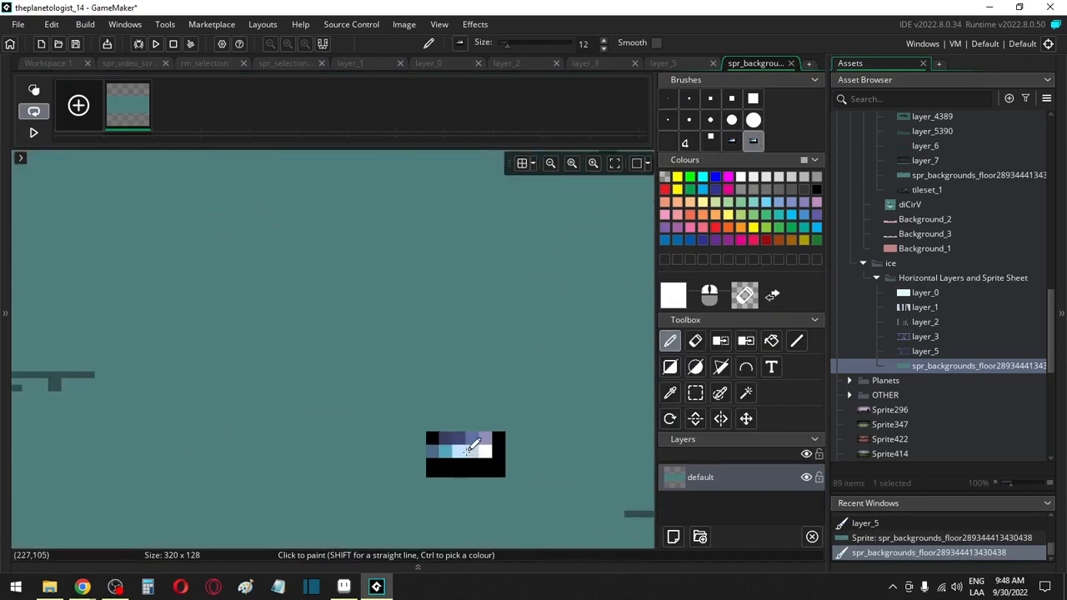
pyautogui.press('ctrl')
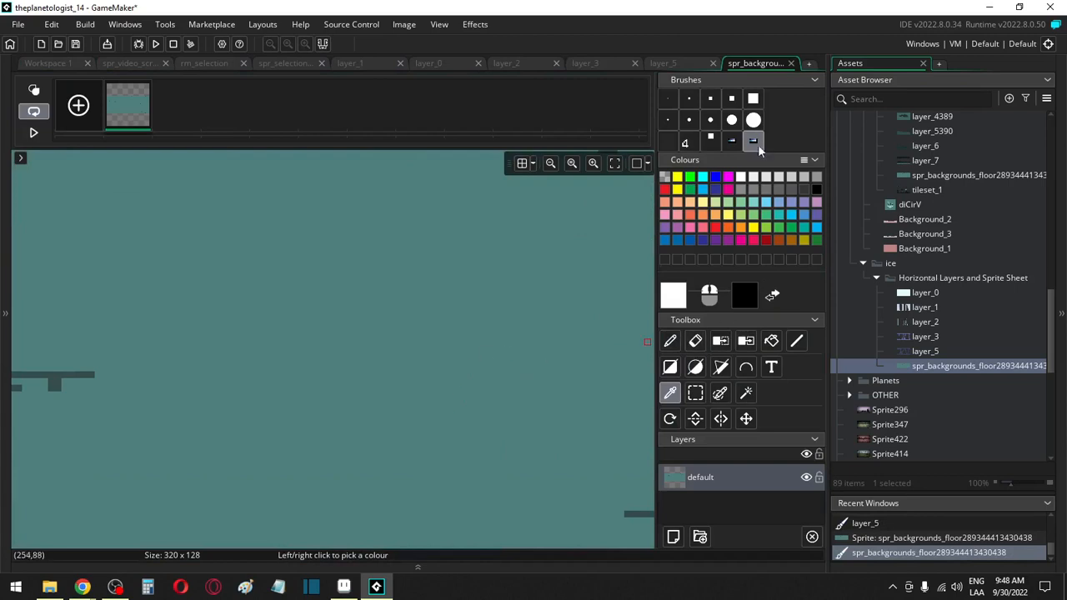
pyautogui.click(668, 338)
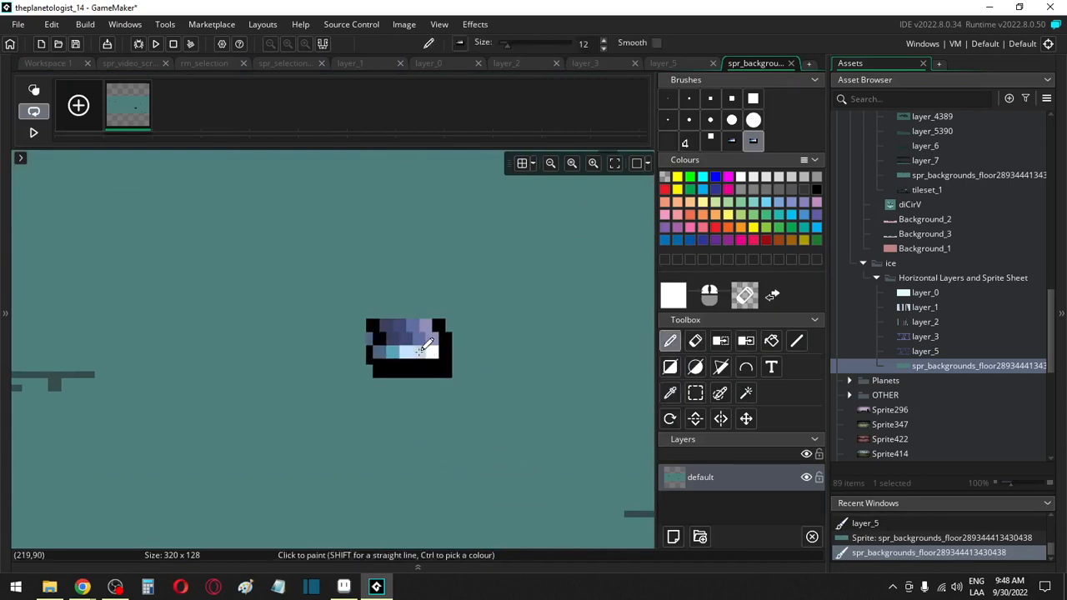
# Step: Sample the pale blue from the palette stamp, darken it to B7D1E5 with value 90, and fill the floor's teal surface with it
pyautogui.press('r')
pyautogui.press('i')
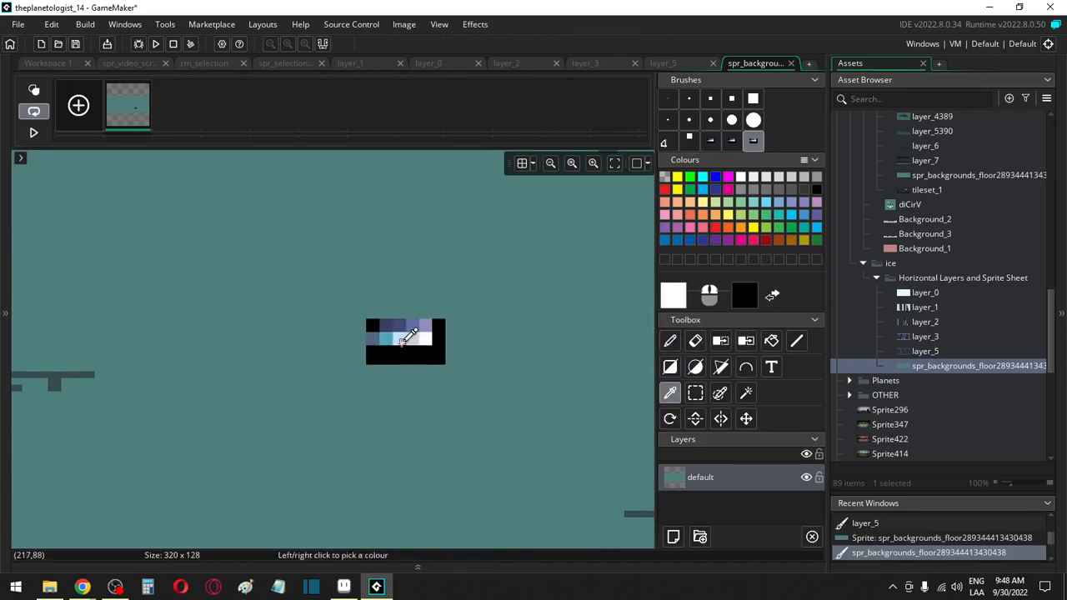
pyautogui.click(405, 338)
pyautogui.click(671, 297)
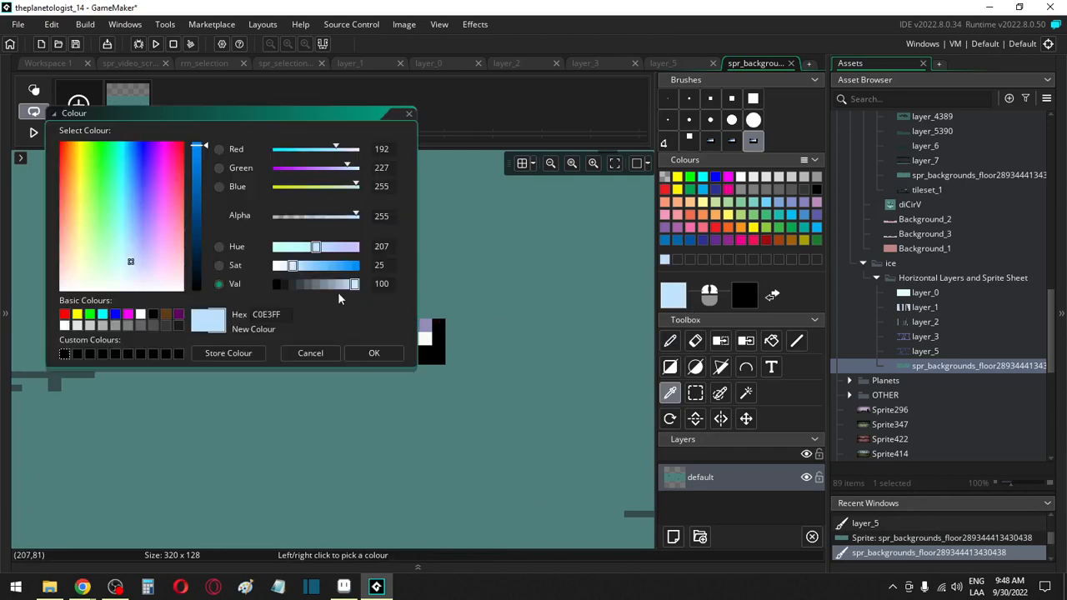
pyautogui.click(348, 285)
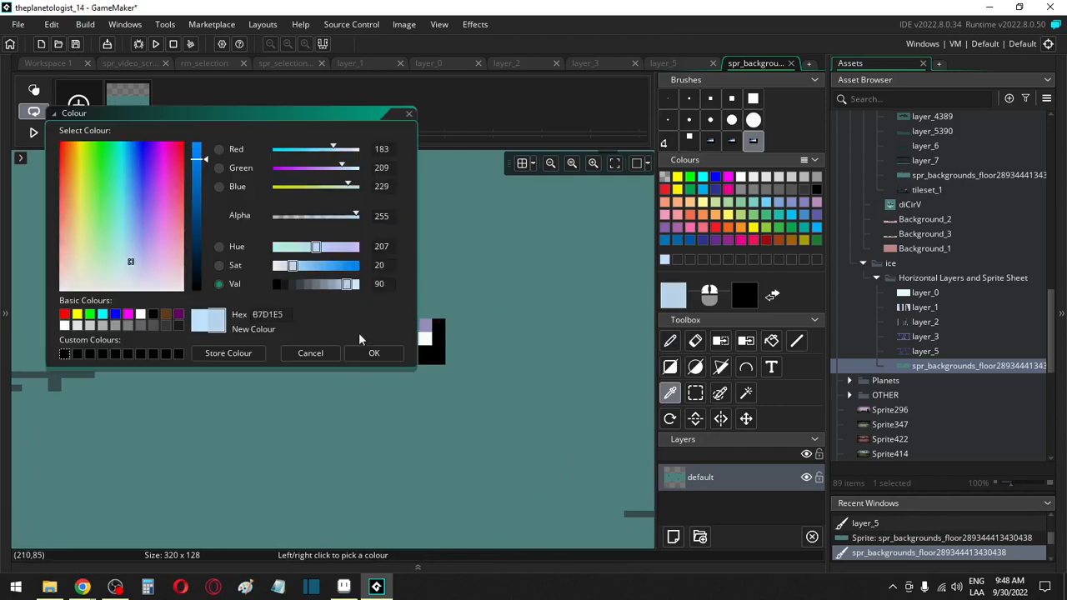
pyautogui.click(360, 353)
pyautogui.press('f')
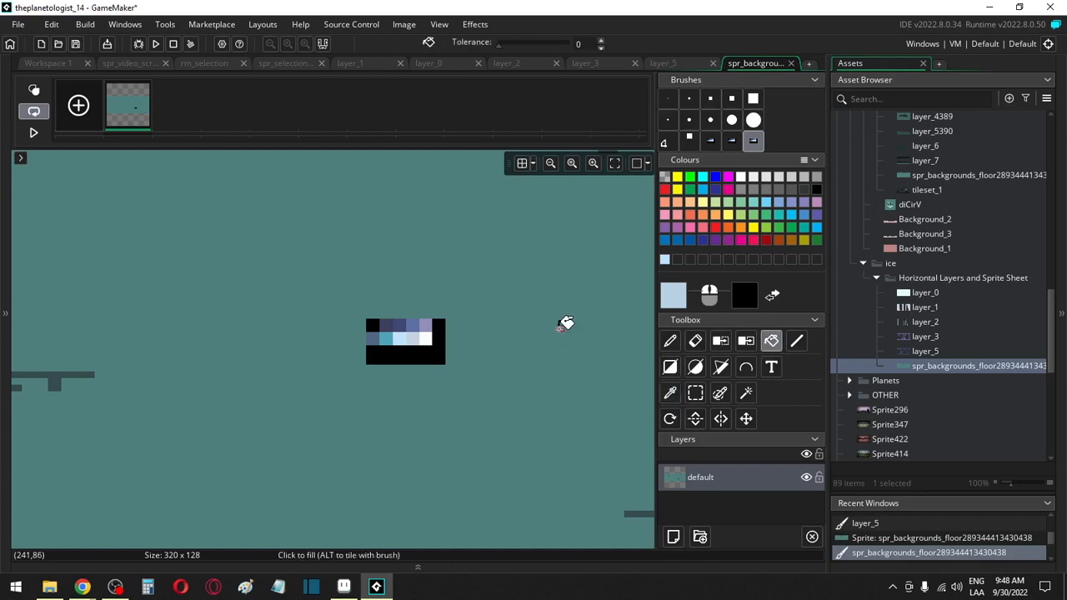
pyautogui.click(559, 330)
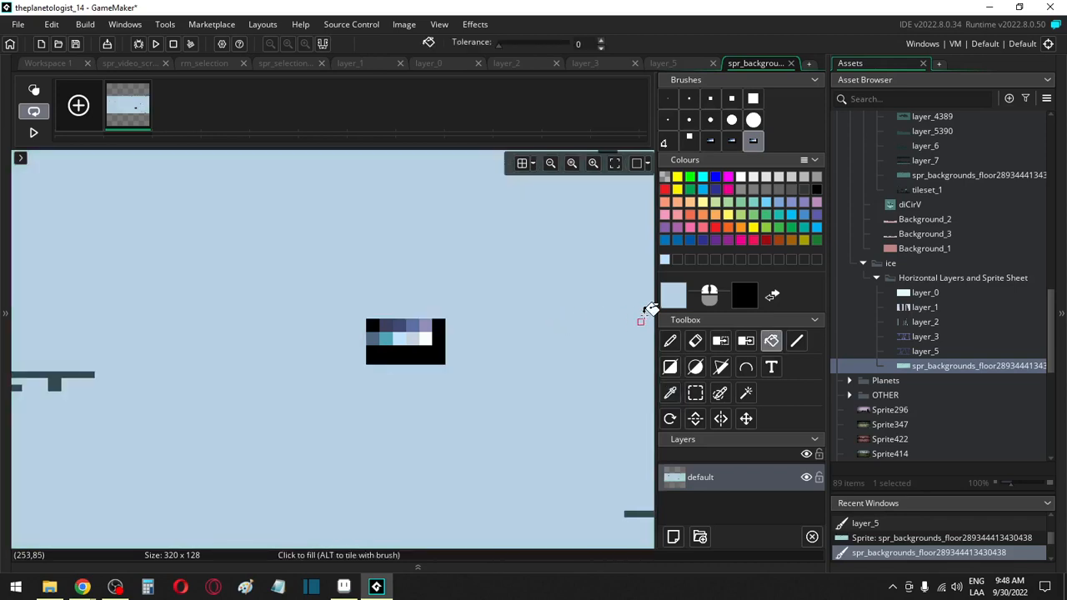
# Step: Darken the colour to 8EA2B2 with value 70 and fill the floor surface with it
pyautogui.click(672, 296)
pyautogui.click(332, 285)
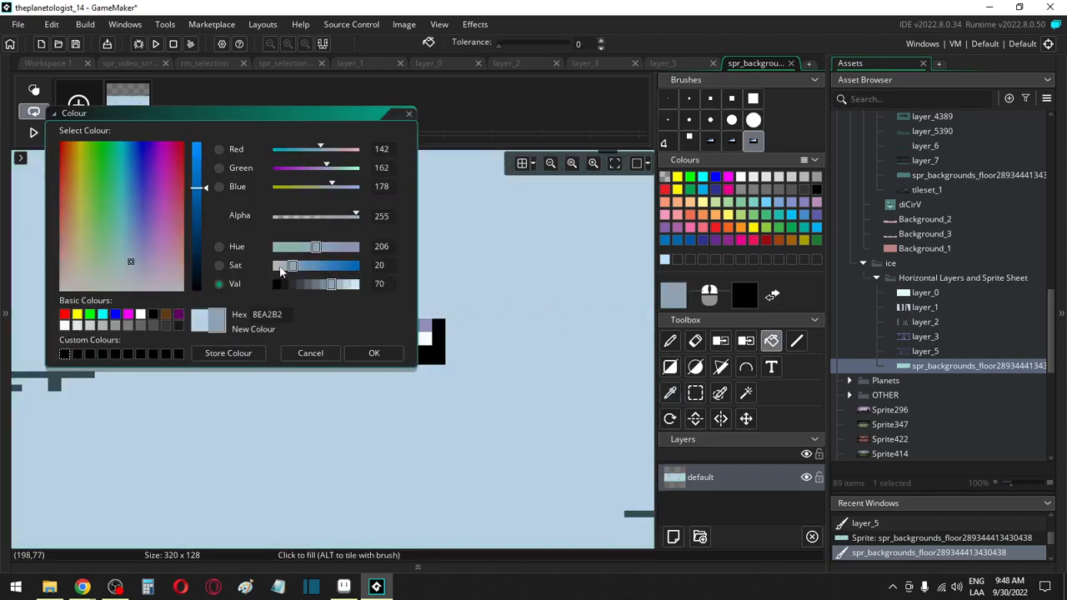
pyautogui.click(374, 352)
pyautogui.click(553, 326)
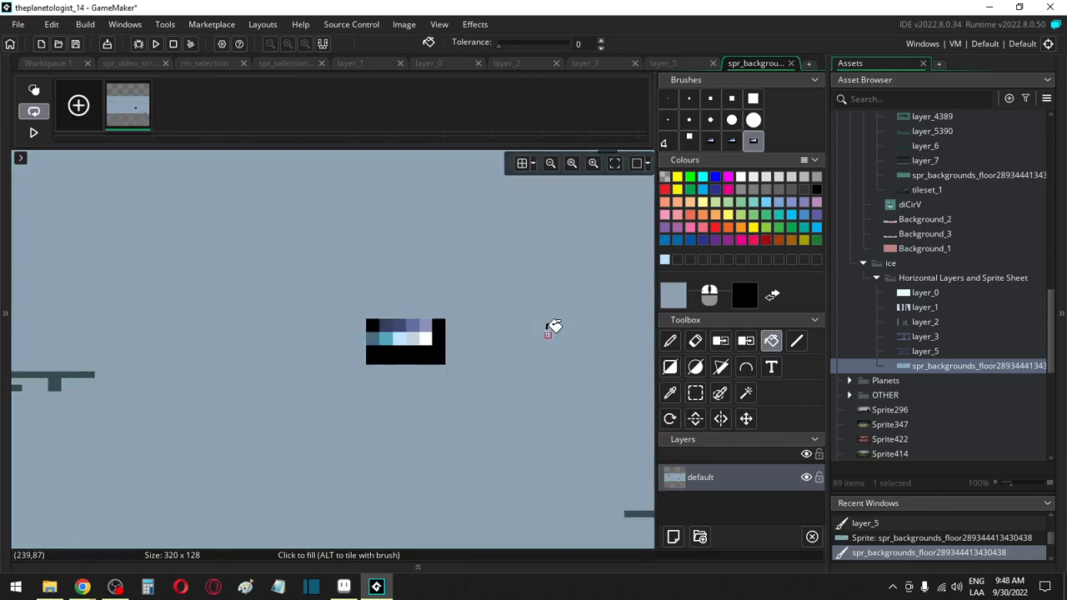
pyautogui.scroll(-5, 553, 326)
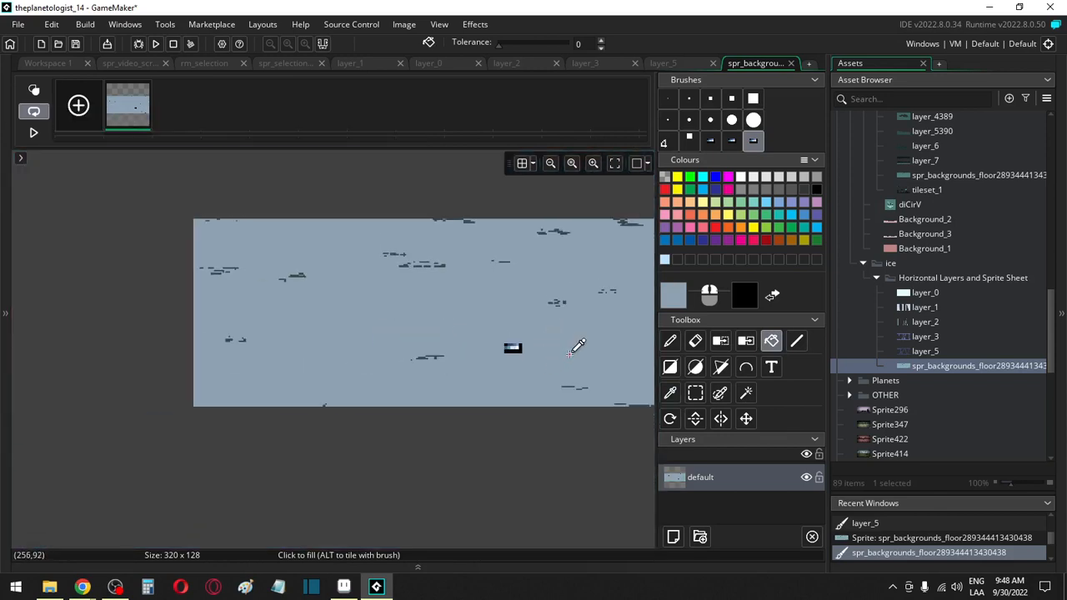
pyautogui.scroll(4, 573, 350)
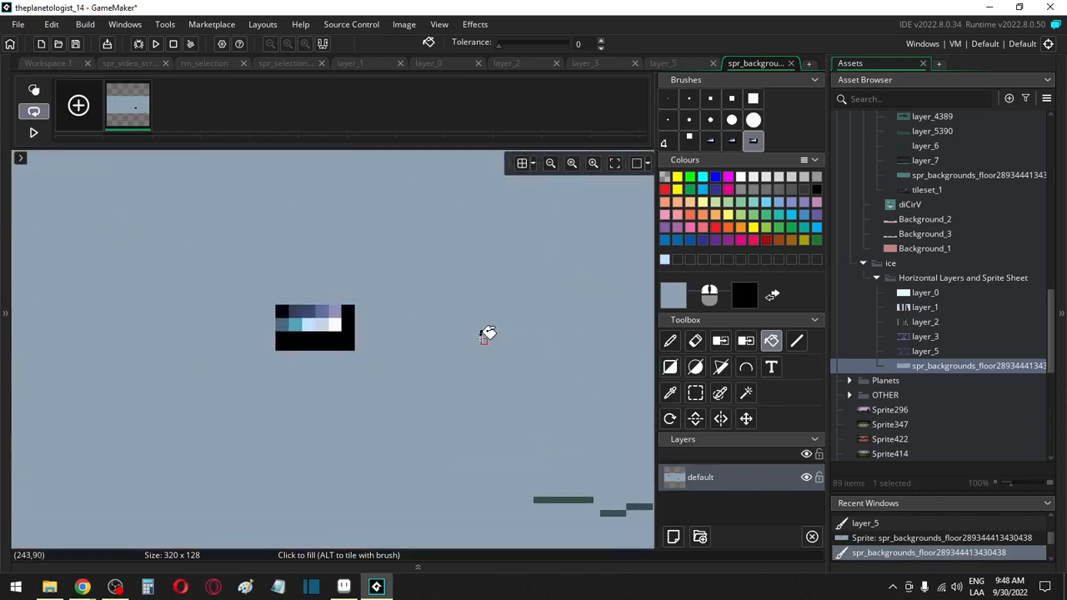
# Step: Sample the teal from the palette stamp and replace the dark marks across the floor with it
pyautogui.press('i')
pyautogui.click(295, 324)
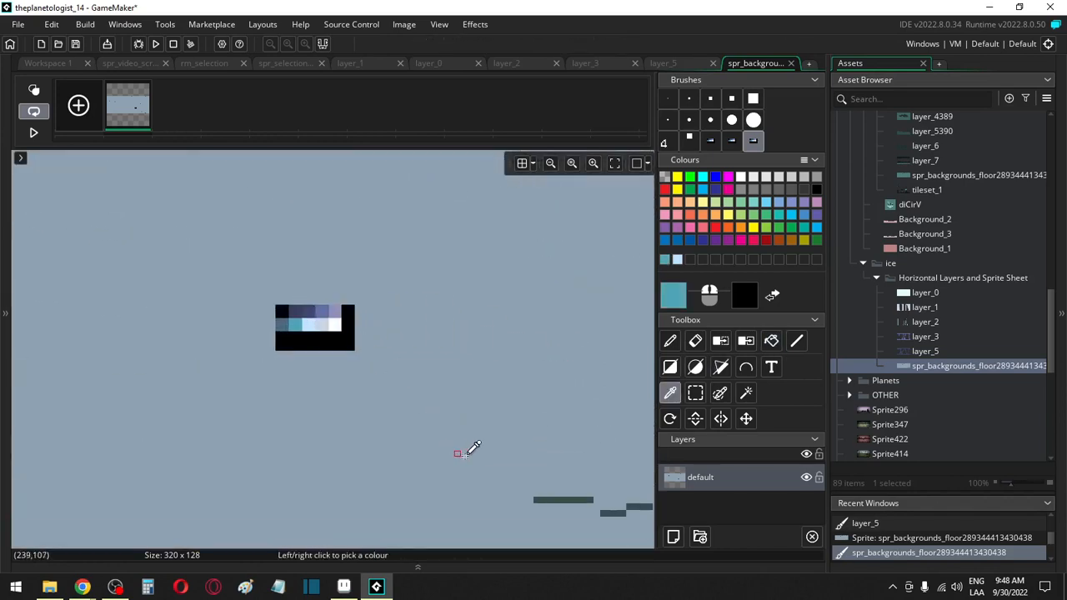
pyautogui.press('f')
pyautogui.press('h')
pyautogui.click(550, 499)
pyautogui.scroll(-2, 513, 405)
pyautogui.scroll(-2, 514, 402)
pyautogui.scroll(3, 514, 402)
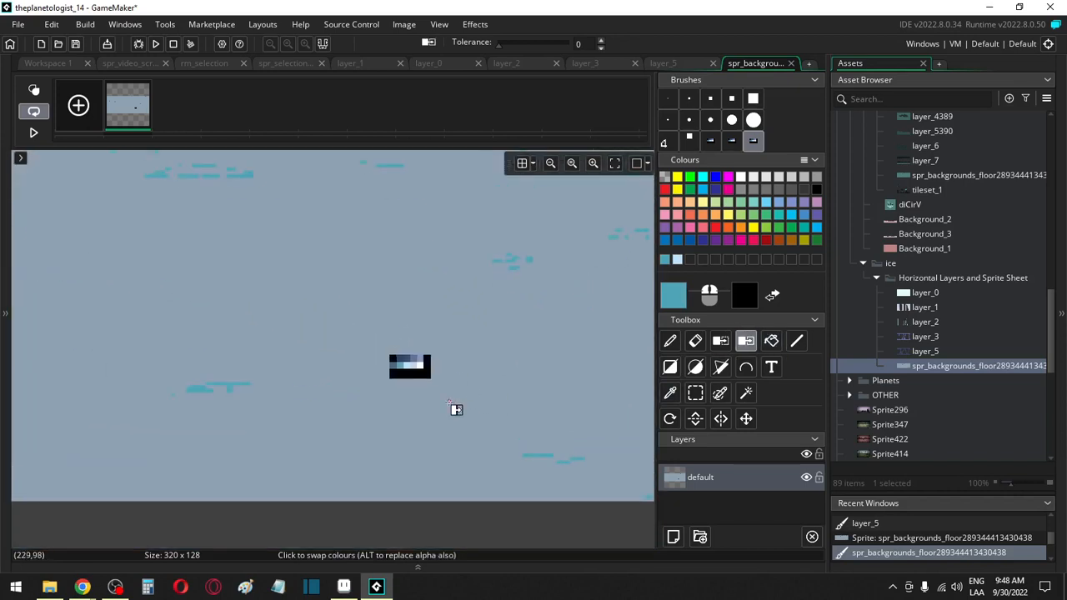
# Step: Sample the pale blue from the palette stamp and raise its saturation slightly
pyautogui.press('i')
pyautogui.click(406, 364)
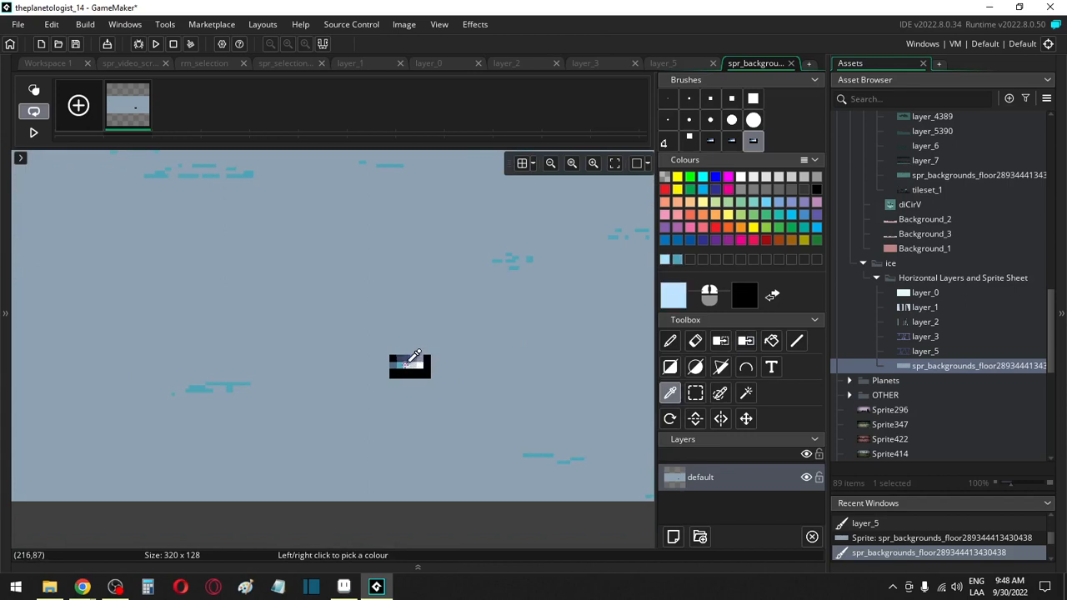
pyautogui.click(673, 296)
pyautogui.moveTo(293, 265); pyautogui.dragTo(301, 265)
pyautogui.press('Return')
pyautogui.press('f')
pyautogui.click(549, 308)
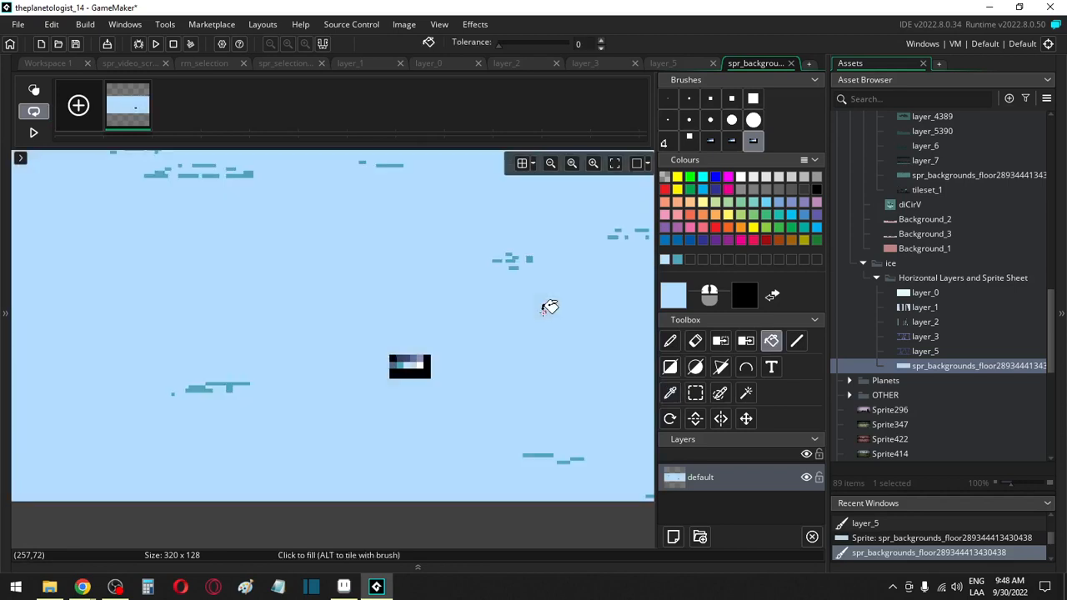
pyautogui.hotkey('ctrl', 'z')
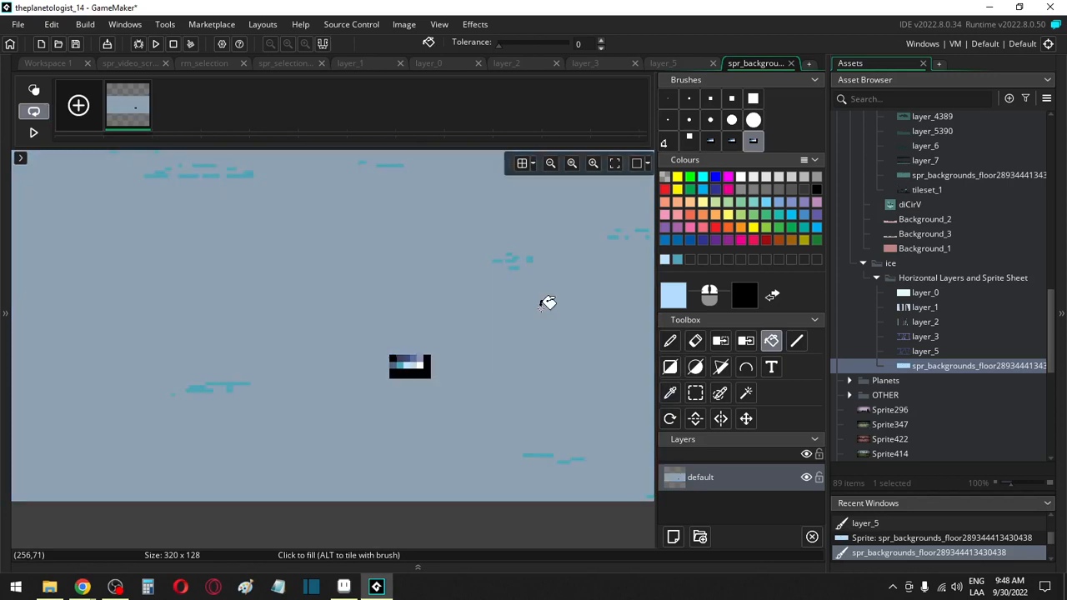
# Step: Replace the grey-blue colour throughout the floor sprite with the more saturated pale blue
pyautogui.hotkey('shift', 'f')
pyautogui.click(543, 311)
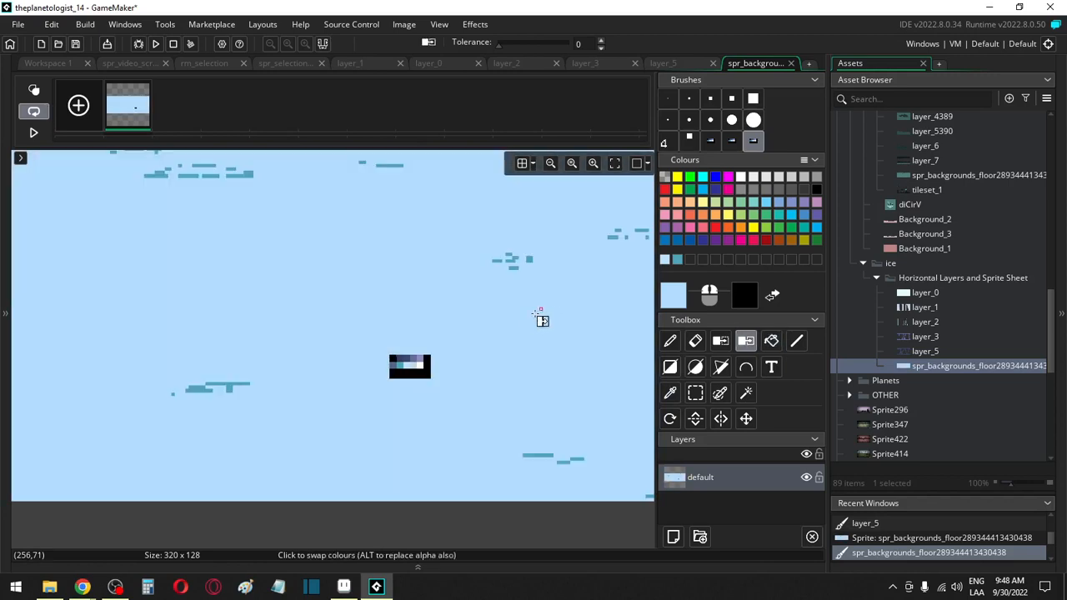
pyautogui.keyDown('ctrl'); pyautogui.scroll(-3, 525, 333); pyautogui.keyUp('ctrl')
pyautogui.keyDown('ctrl'); pyautogui.scroll(1, 525, 360); pyautogui.keyUp('ctrl')
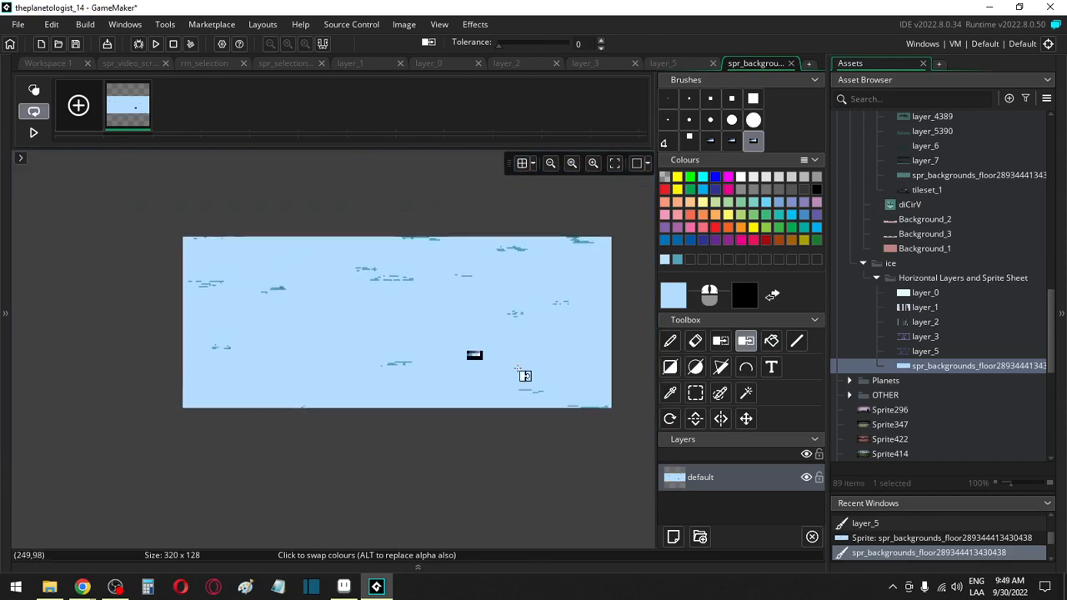
# Step: Duplicate the rm_world_06 room, name the copy rm_world_07 and place it directly after rm_world_06 in the Rooms group
pyautogui.scroll(-5, 945, 359)
pyautogui.scroll(-1, 944, 383)
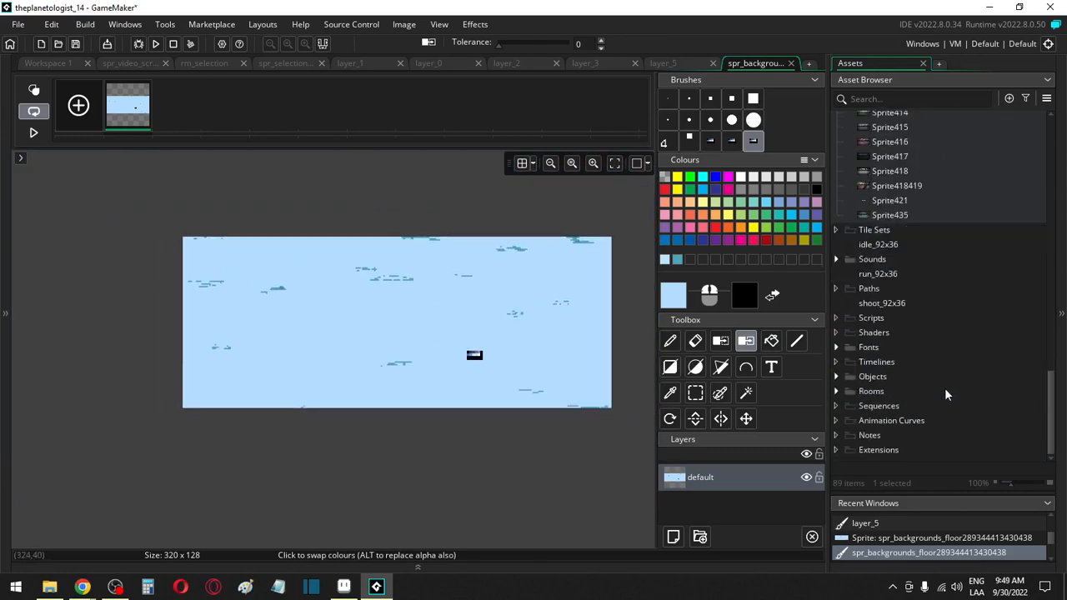
pyautogui.click(836, 390)
pyautogui.scroll(-3, 875, 414)
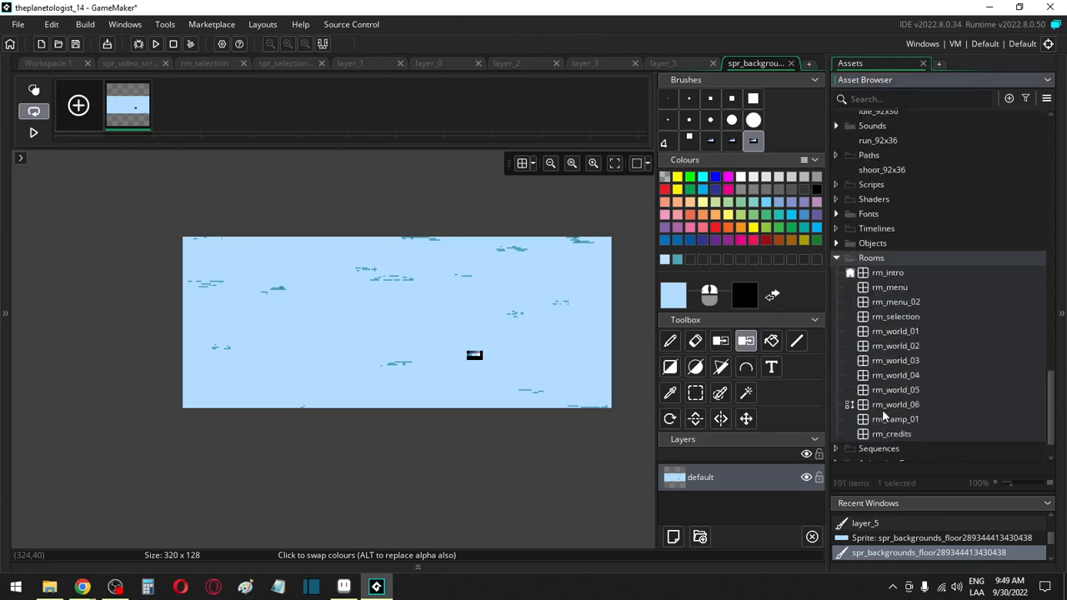
pyautogui.click(886, 405)
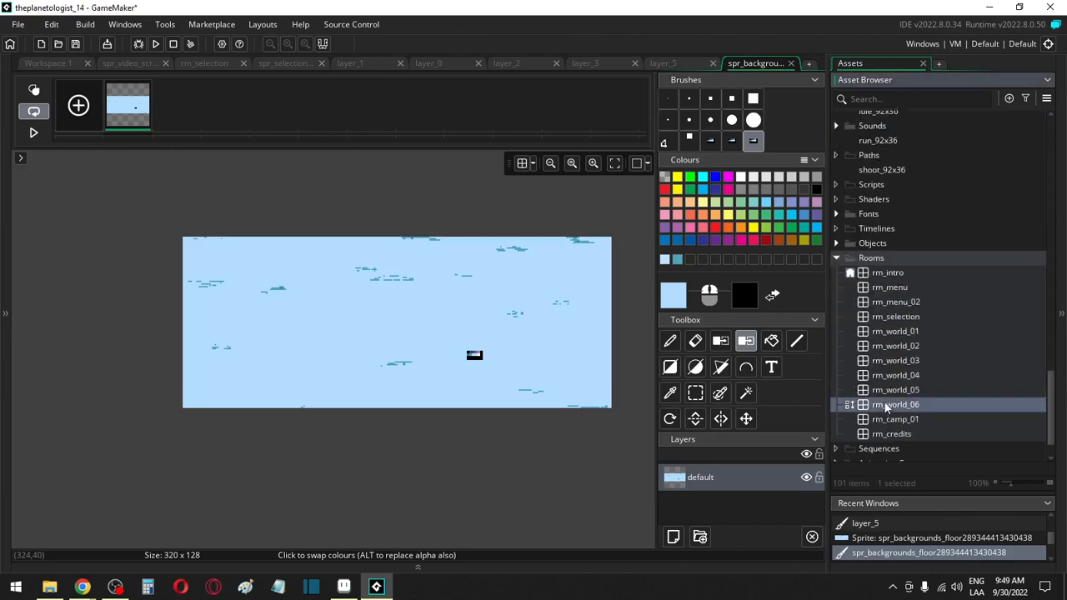
pyautogui.hotkey('ctrl', 'd')
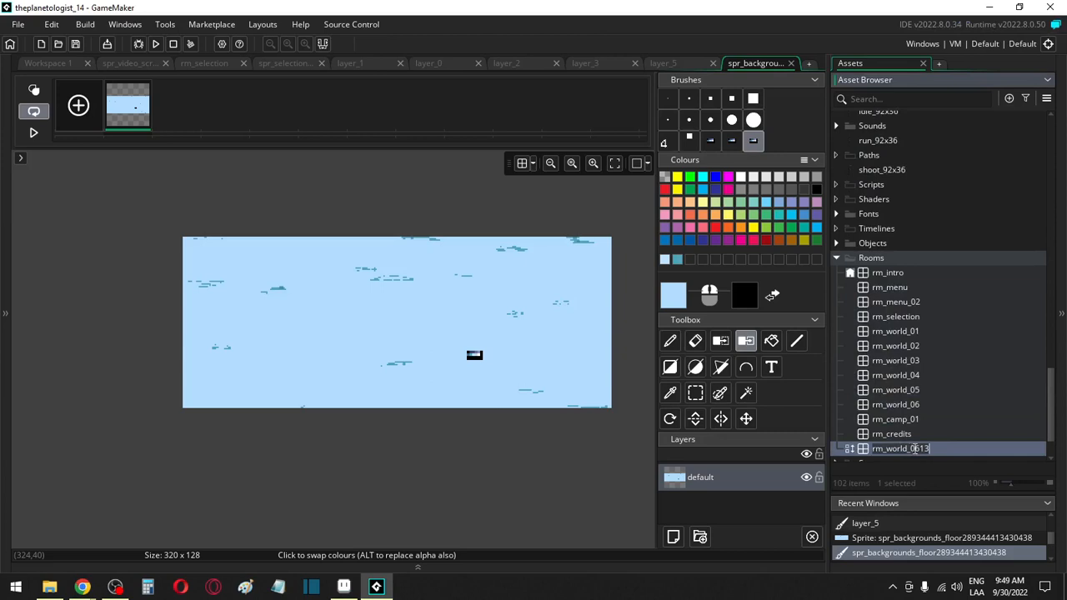
pyautogui.write('7')
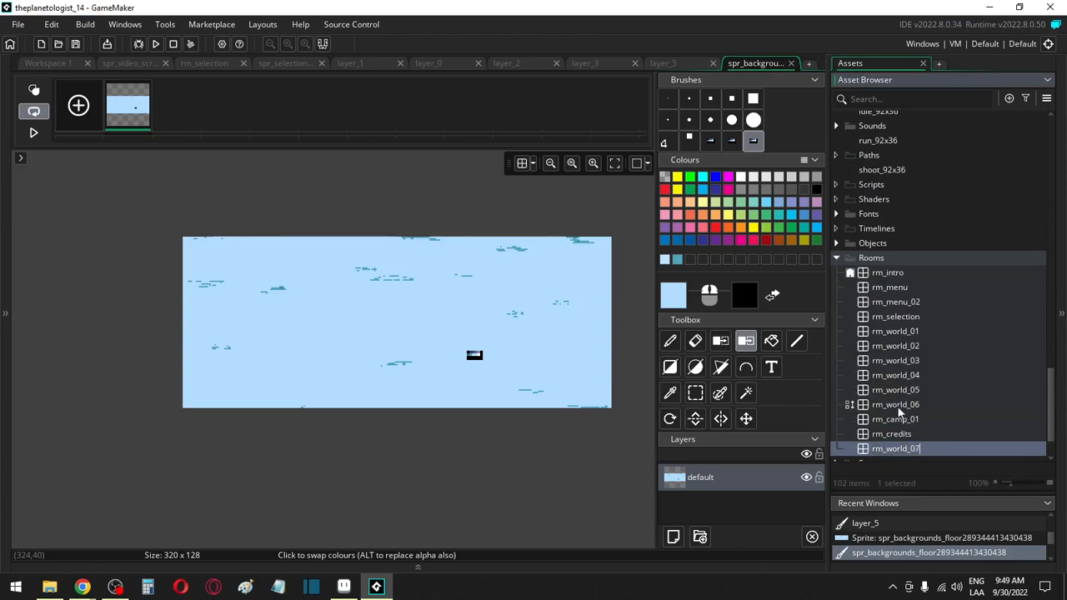
pyautogui.click(898, 404)
pyautogui.moveTo(896, 449); pyautogui.dragTo(892, 417)
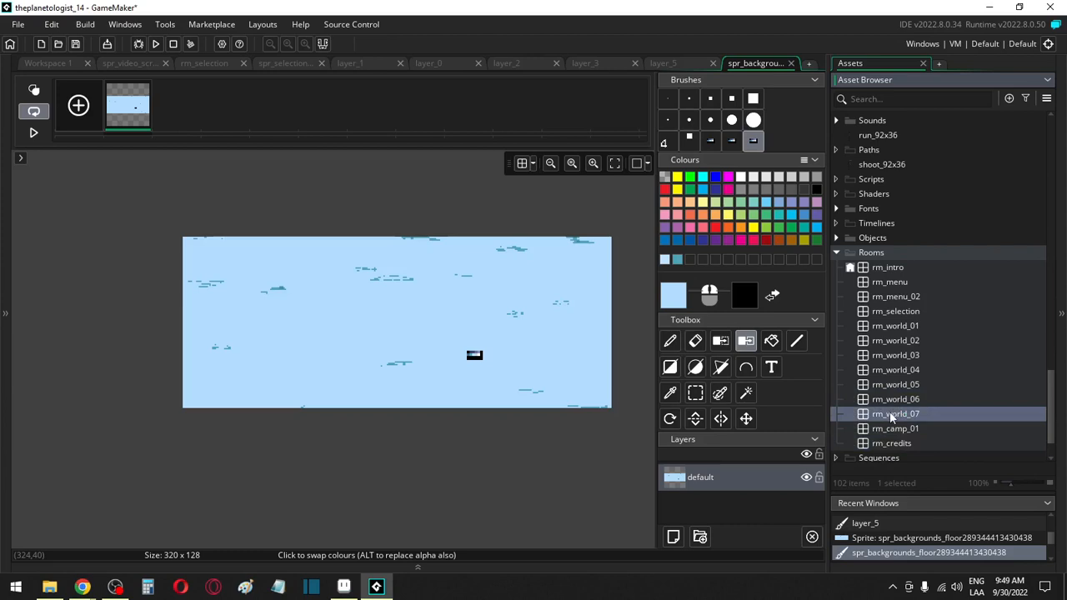
# Step: Open rm_world_07 and assign the ice group's layer_0 sprite to its Backgrounds_5 layer
pyautogui.doubleClick(890, 413)
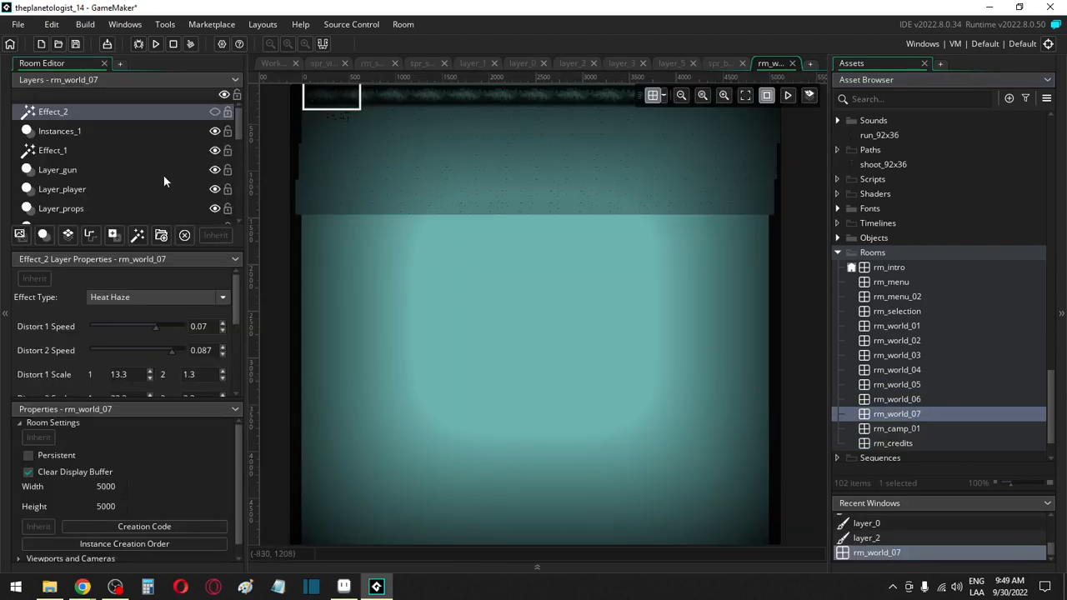
pyautogui.scroll(-5, 119, 209)
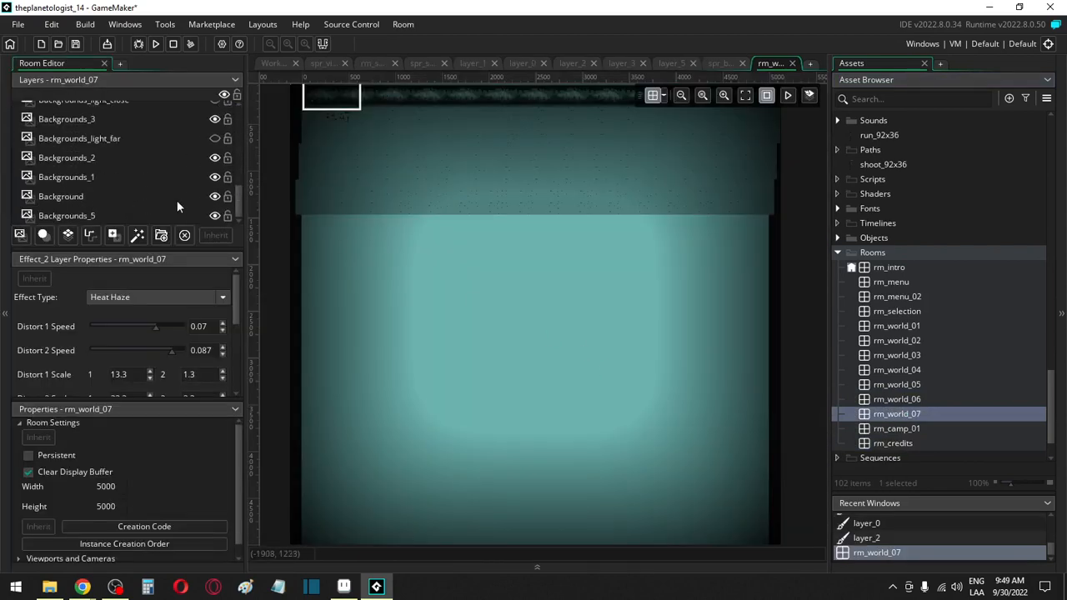
pyautogui.scroll(10, 937, 396)
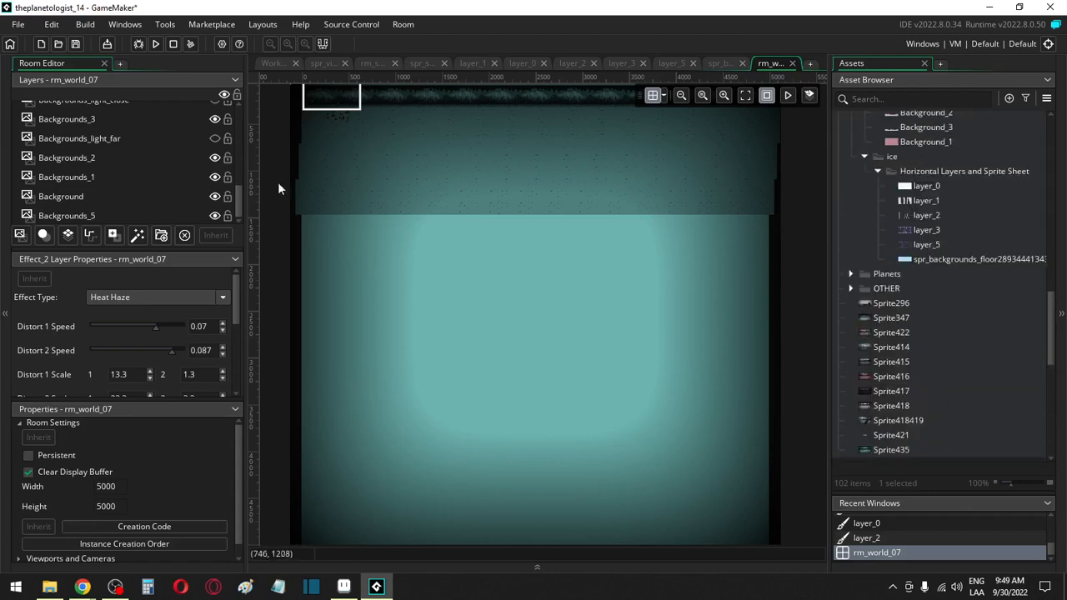
pyautogui.moveTo(305, 145); pyautogui.dragTo(345, 255, button='middle')
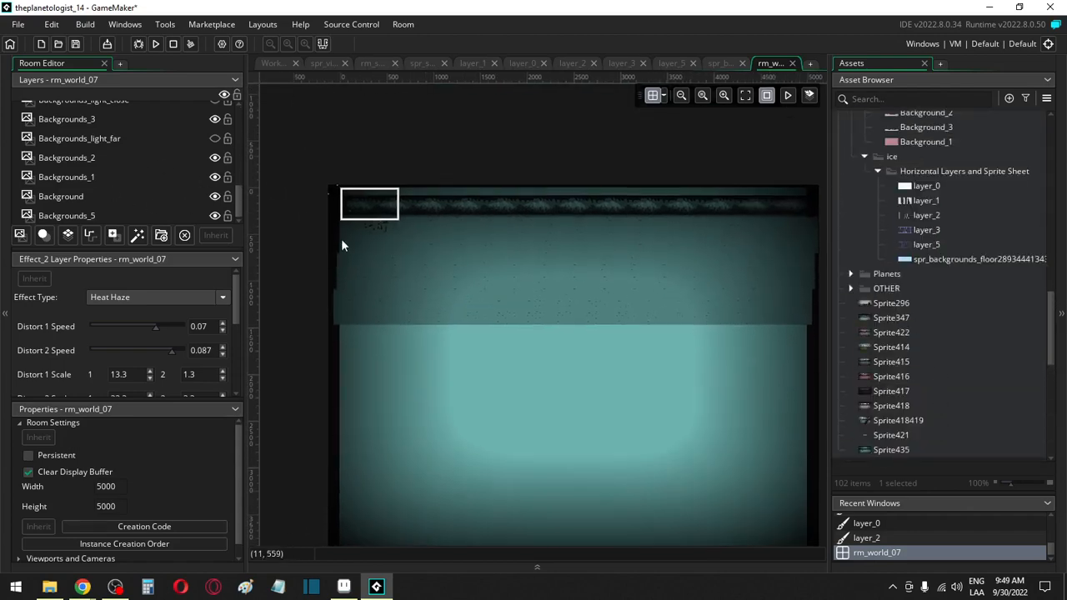
pyautogui.keyDown('ctrl'); pyautogui.scroll(4, 340, 240); pyautogui.keyUp('ctrl')
pyautogui.click(83, 216)
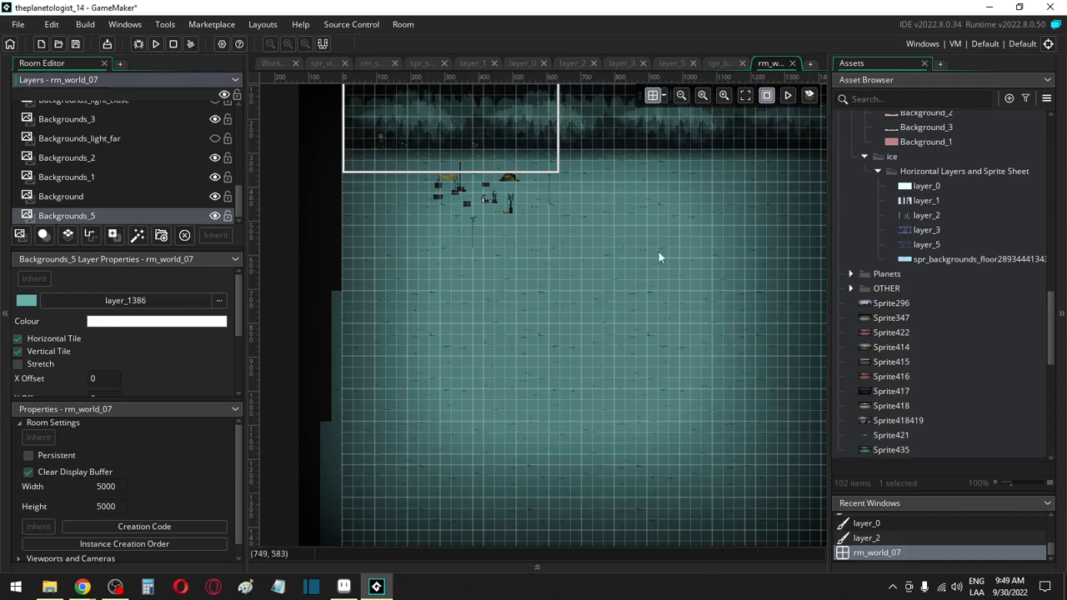
pyautogui.click(916, 192)
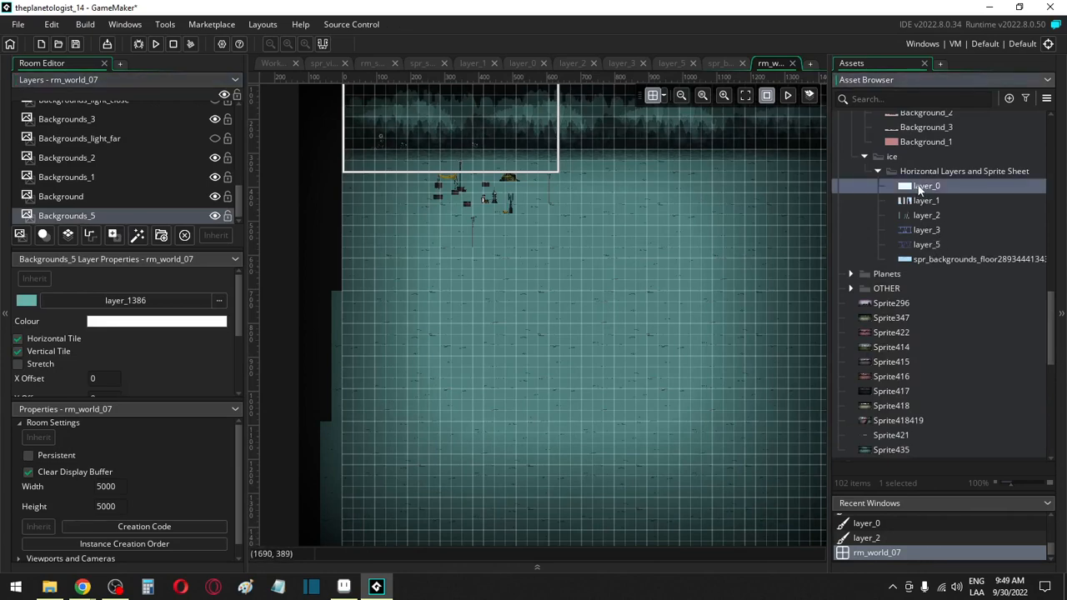
pyautogui.moveTo(919, 185); pyautogui.dragTo(116, 302)
pyautogui.scroll(3, 315, 180)
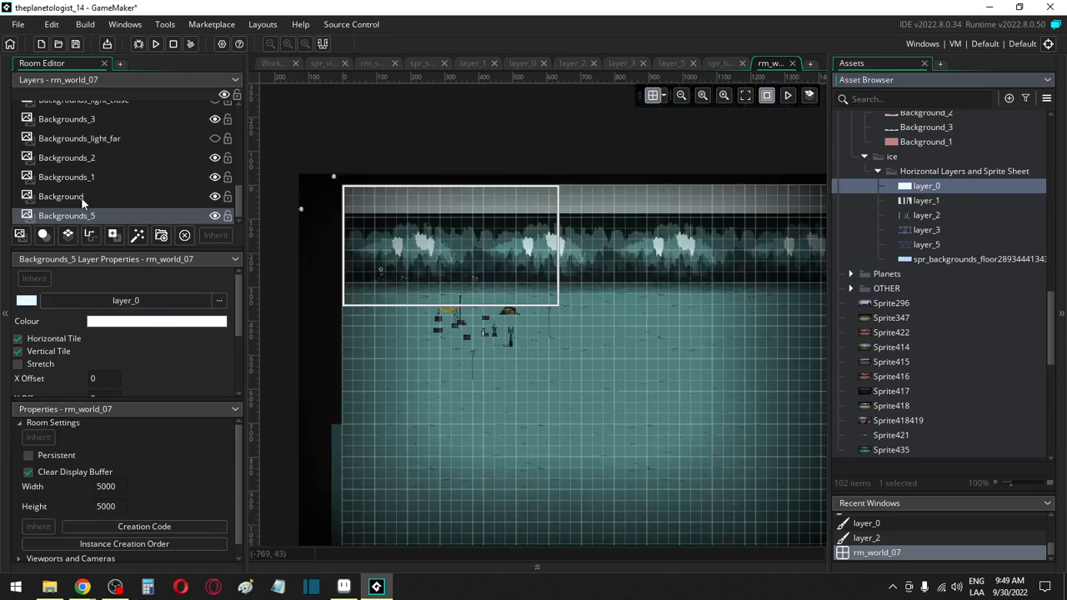
# Step: Assign the ice group's layer_1 sprite to the room's Background layer
pyautogui.click(82, 200)
pyautogui.click(923, 202)
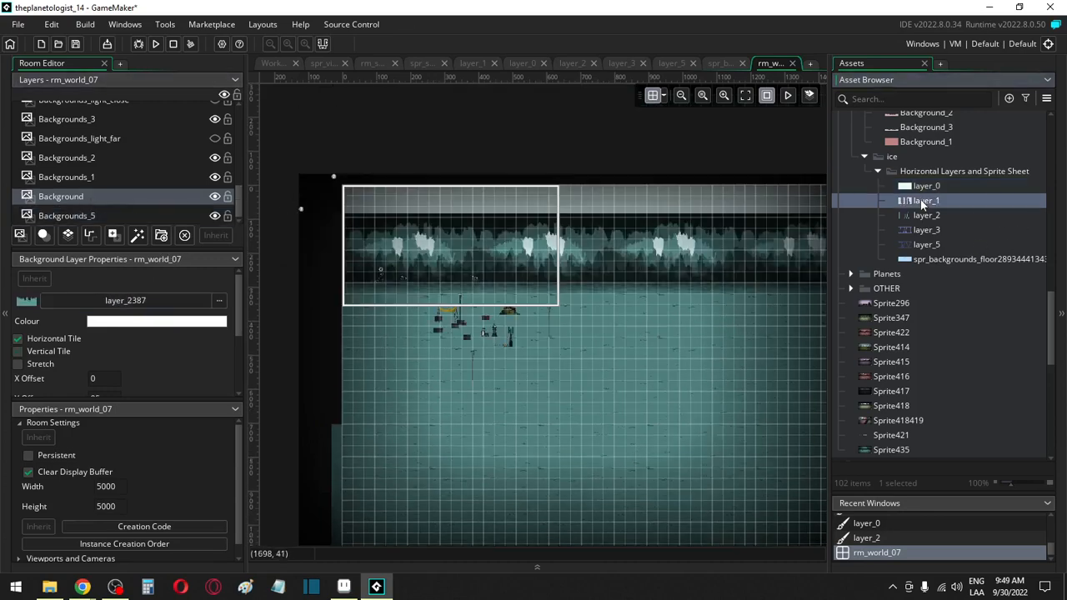
pyautogui.moveTo(923, 205); pyautogui.dragTo(147, 305)
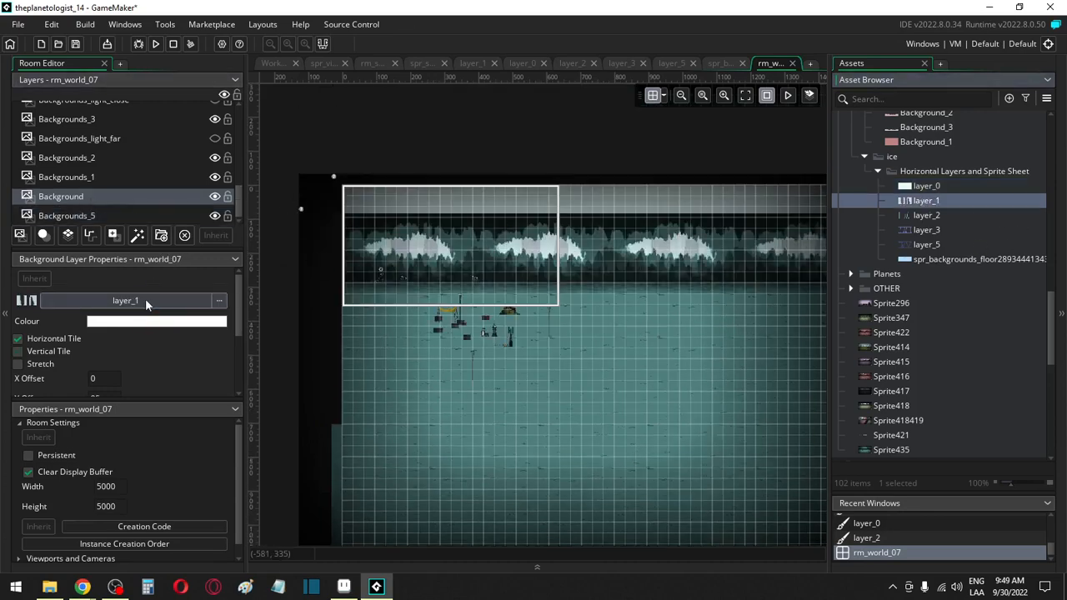
# Step: Assign the ice group's layer_2 sprite to the Backgrounds_1 layer and layer_3 to Backgrounds_2
pyautogui.click(111, 180)
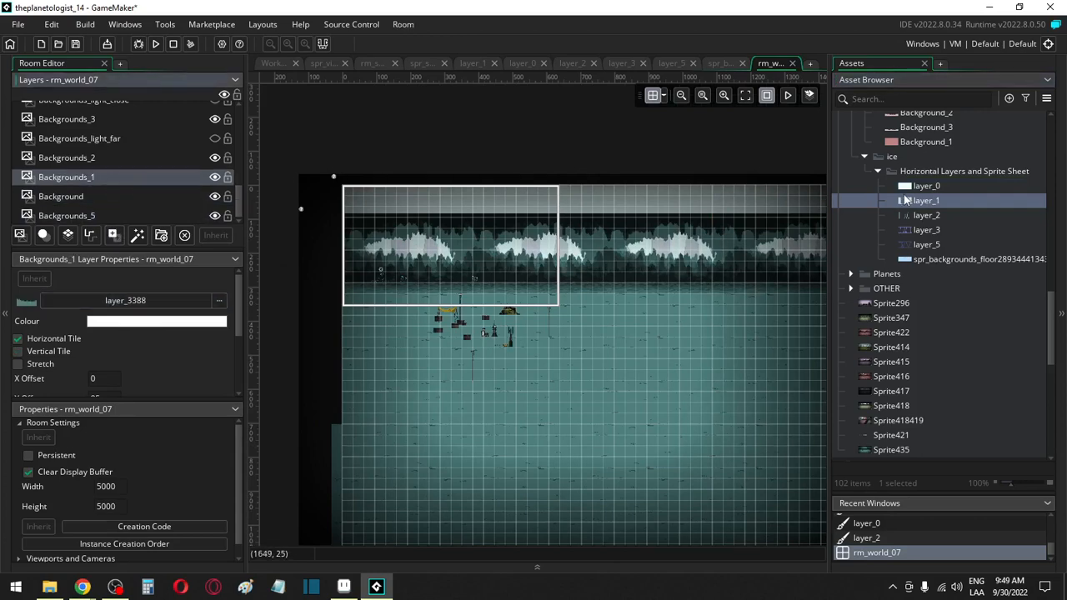
pyautogui.moveTo(920, 215); pyautogui.dragTo(175, 306)
pyautogui.click(126, 158)
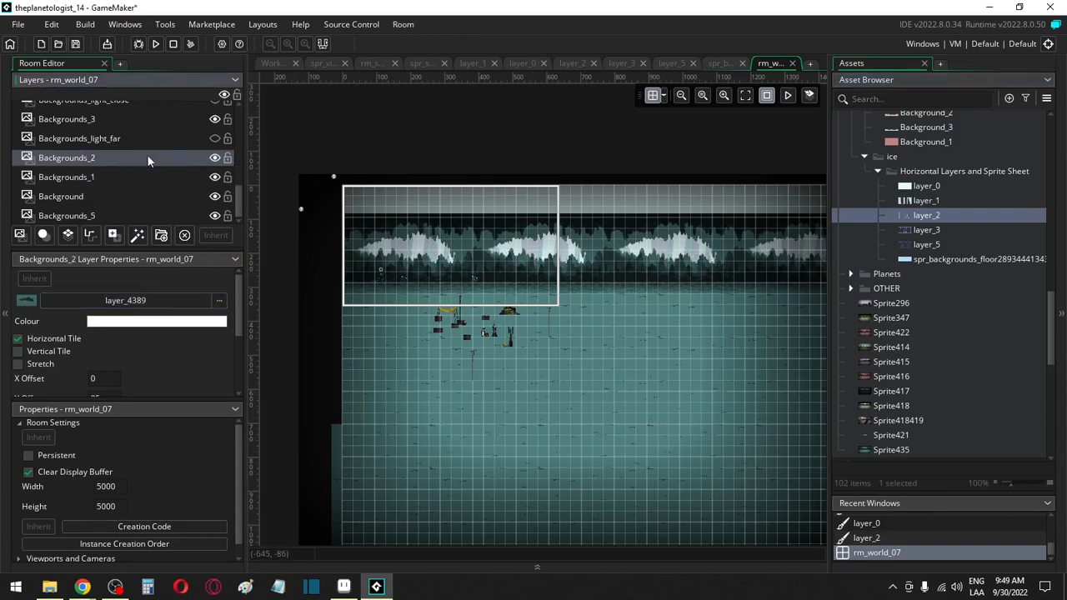
pyautogui.moveTo(931, 236); pyautogui.dragTo(150, 302)
# Step: Hide the Backgrounds_3 and Backgrounds_4 layers of rm_world_07
pyautogui.click(109, 123)
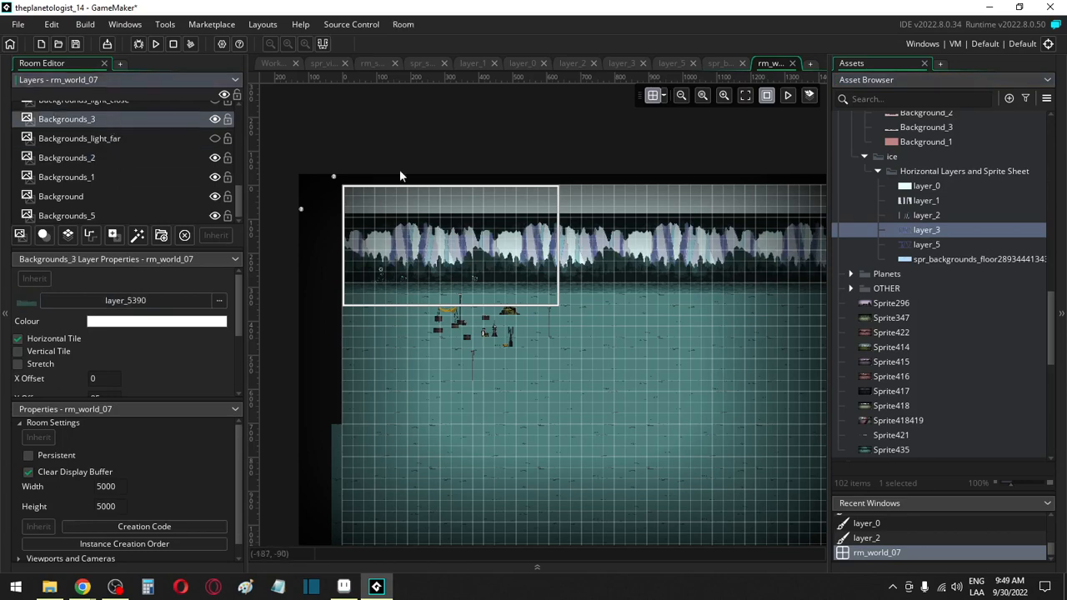
pyautogui.scroll(3, 171, 210)
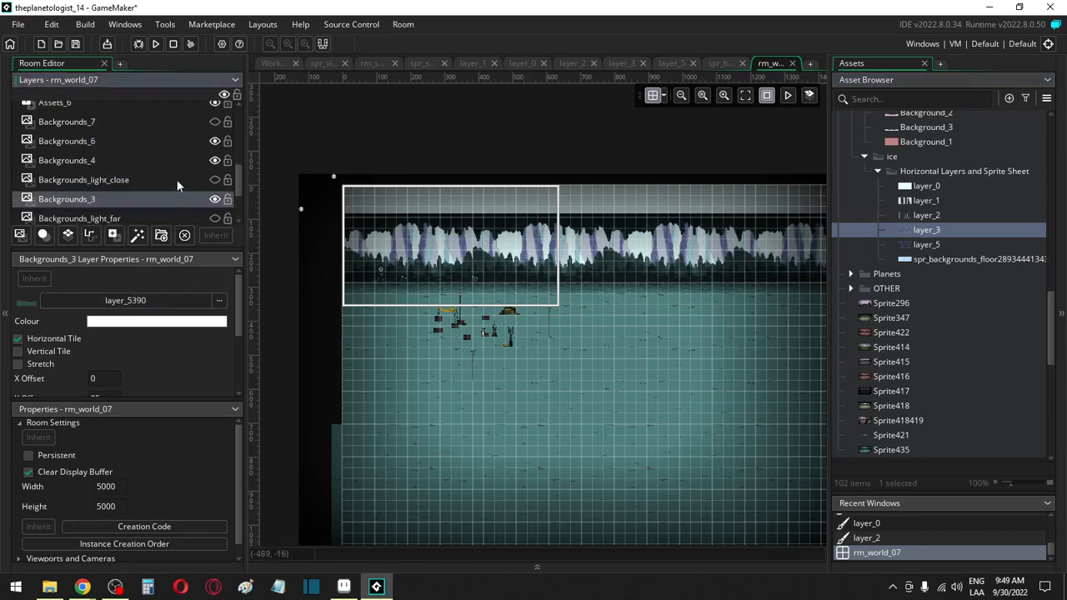
pyautogui.click(923, 245)
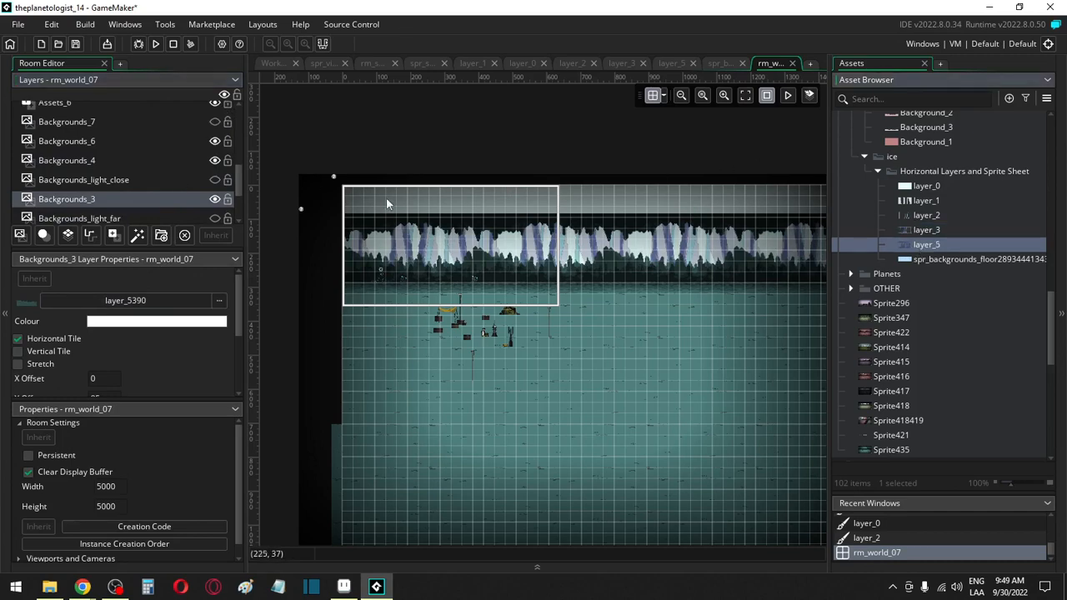
pyautogui.click(165, 198)
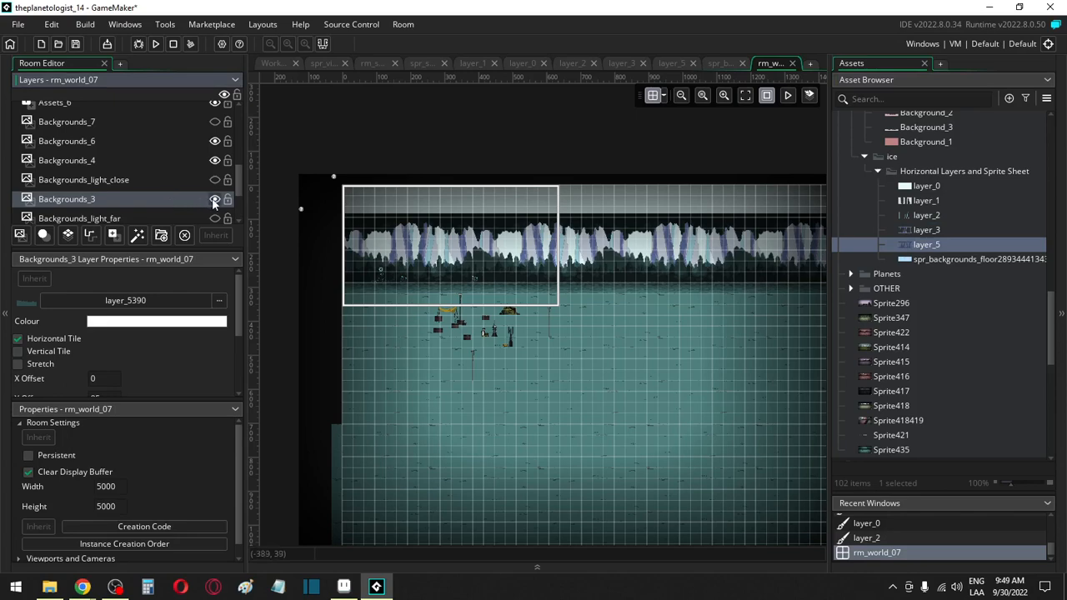
pyautogui.click(214, 199)
pyautogui.click(167, 159)
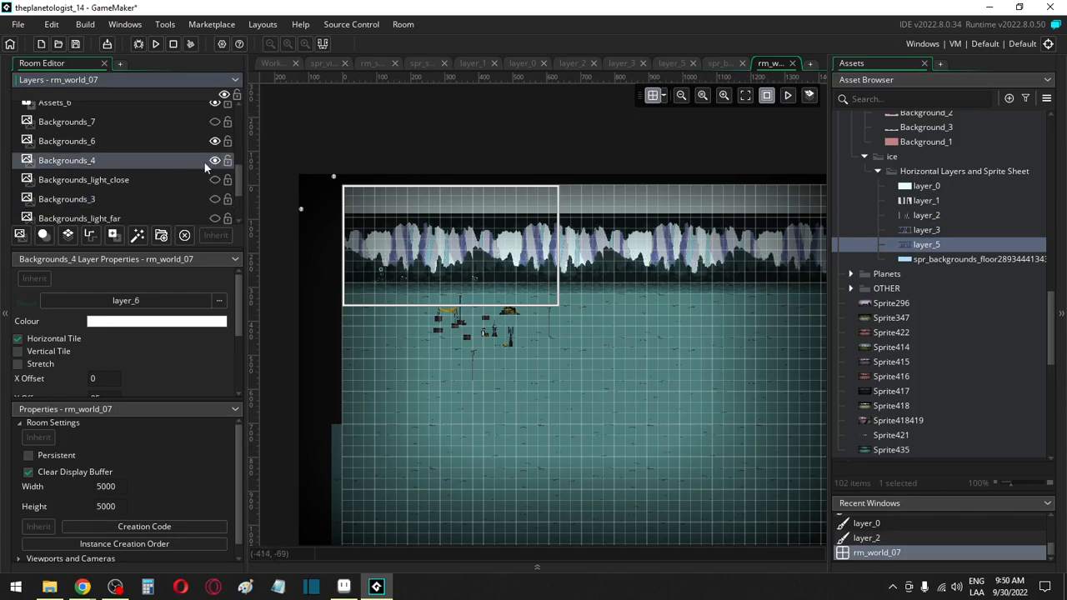
pyautogui.click(215, 160)
# Step: Assign the ice group's layer_5 sprite to the Backgrounds_6 layer
pyautogui.click(173, 141)
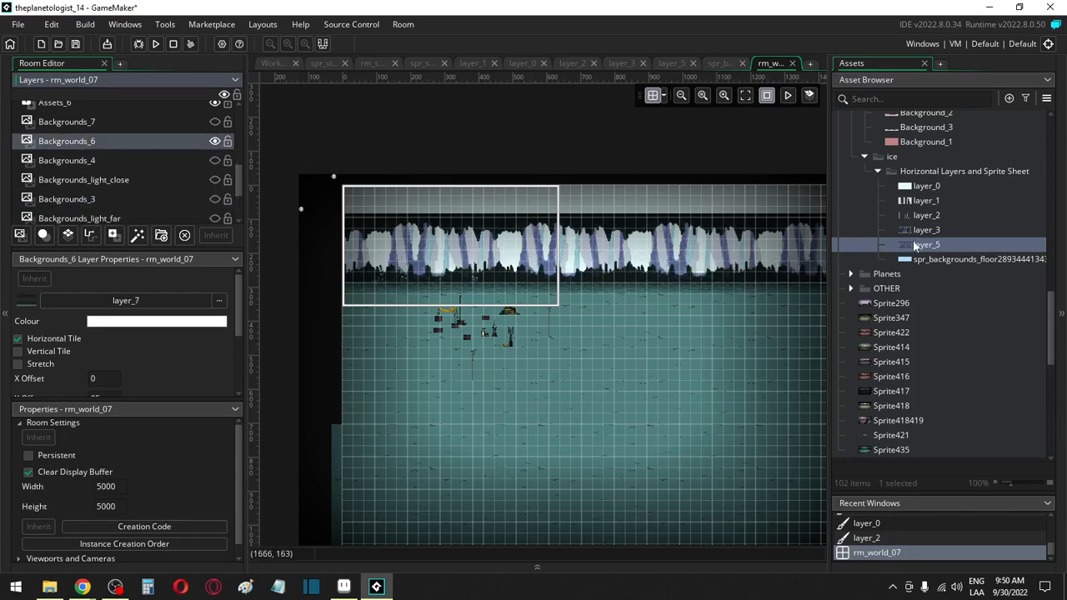
pyautogui.moveTo(921, 248); pyautogui.dragTo(139, 306)
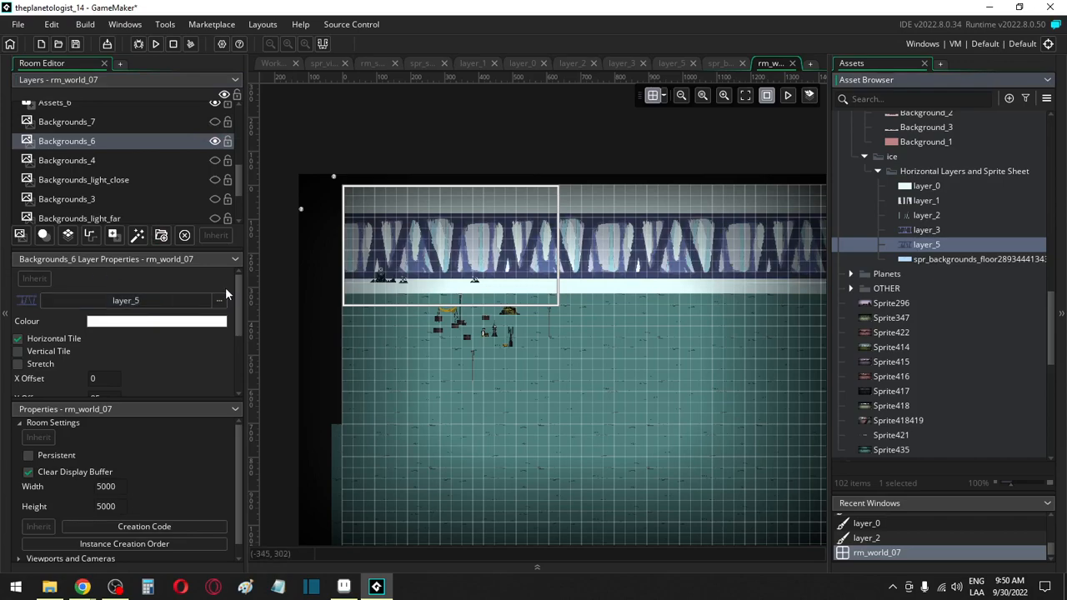
pyautogui.scroll(5, 324, 262)
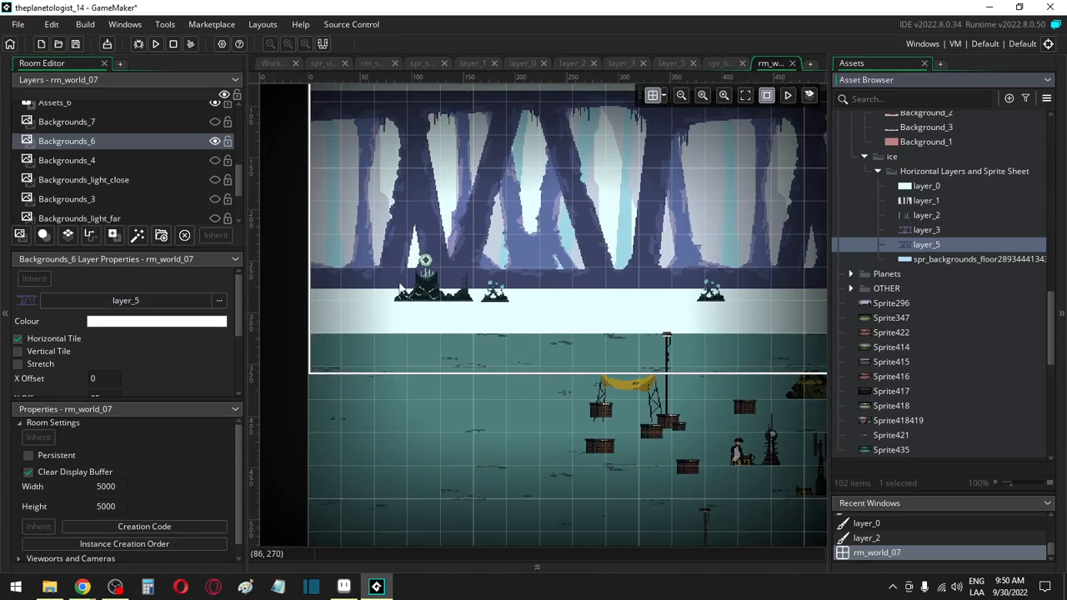
# Step: Delete the Orb_GLowing_thing and both blue_plant sprites from the Assets_6 layer
pyautogui.scroll(2, 121, 171)
pyautogui.click(117, 185)
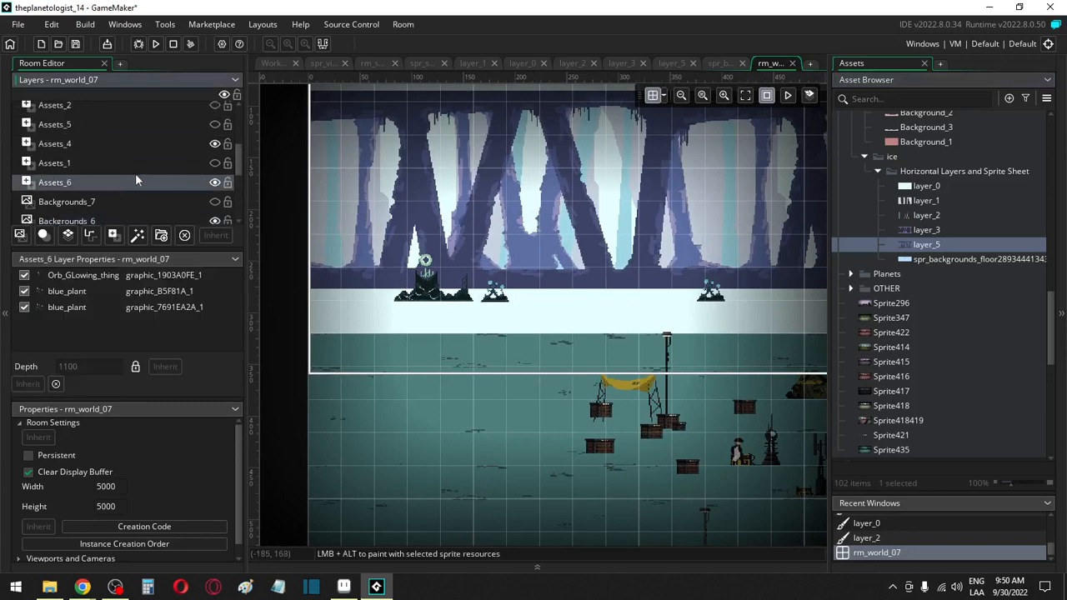
pyautogui.click(92, 275)
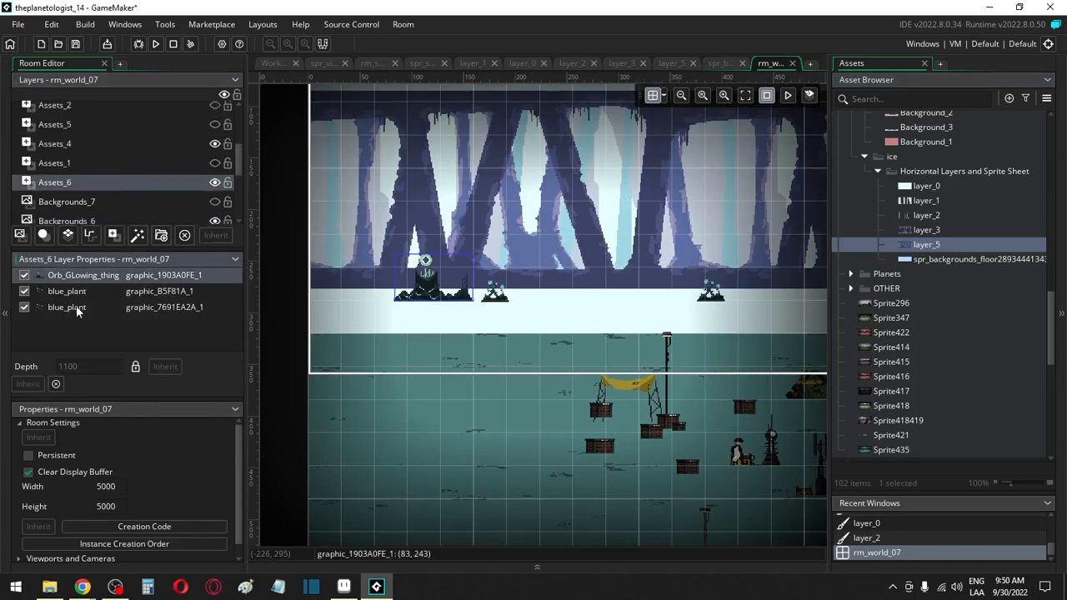
pyautogui.keyDown('shift'); pyautogui.click(73, 307); pyautogui.keyUp('shift')
pyautogui.press('Delete')
# Step: Delete all the old green floor sprites from the Assets_4 layer
pyautogui.click(95, 151)
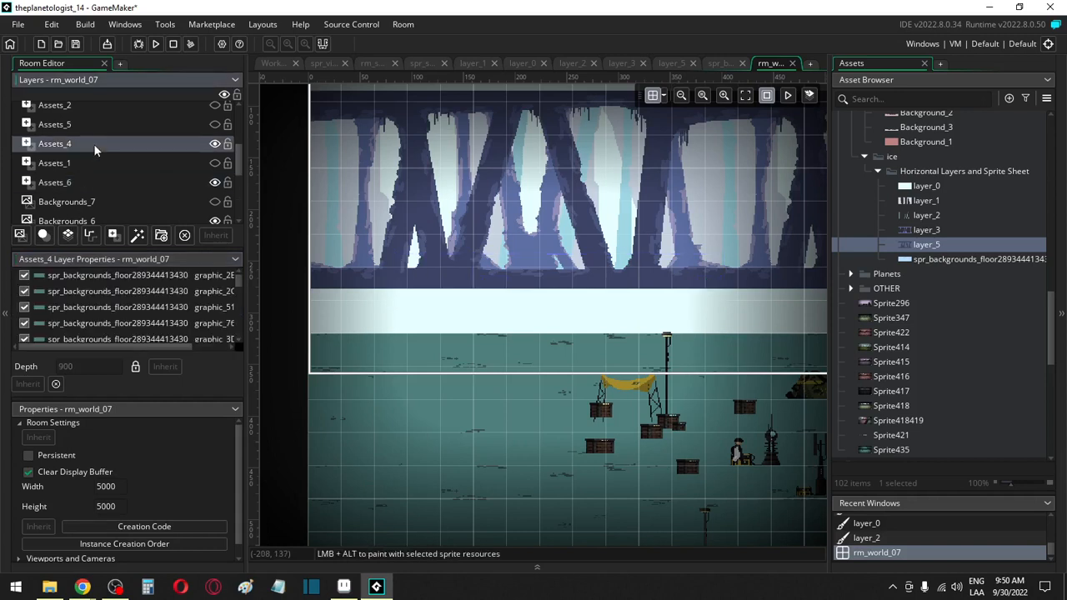
pyautogui.click(111, 278)
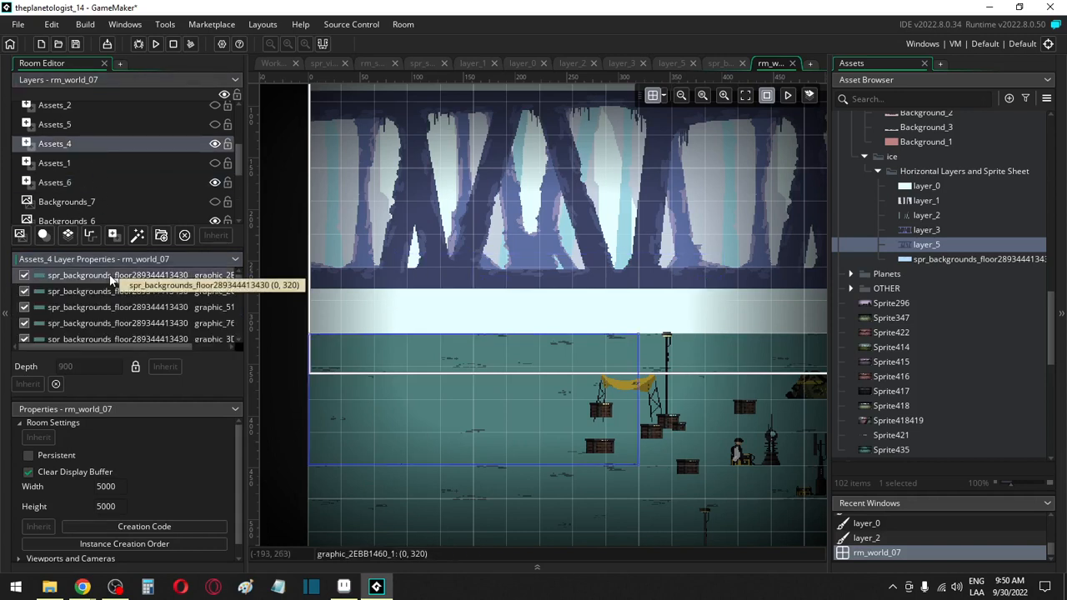
pyautogui.scroll(-3, 114, 305)
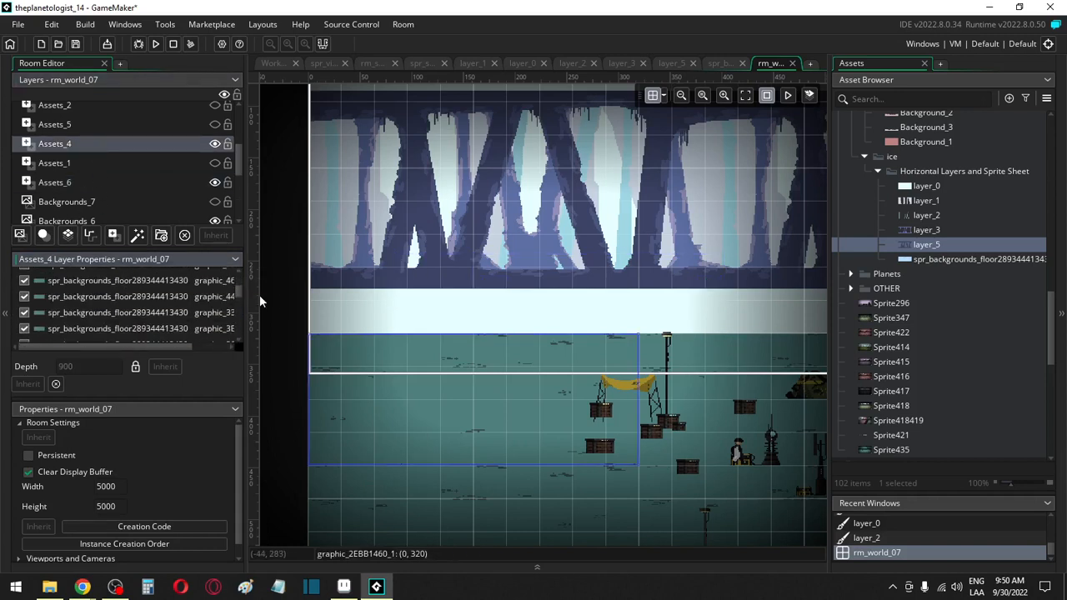
pyautogui.moveTo(237, 300); pyautogui.dragTo(240, 333)
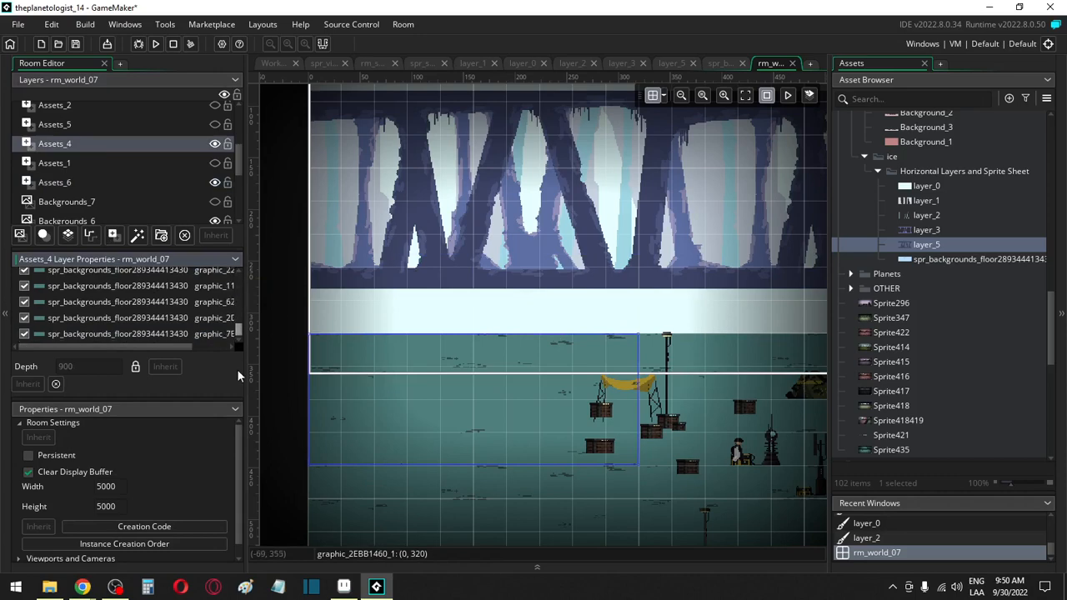
pyautogui.keyDown('shift'); pyautogui.click(189, 336); pyautogui.keyUp('shift')
pyautogui.press('Delete')
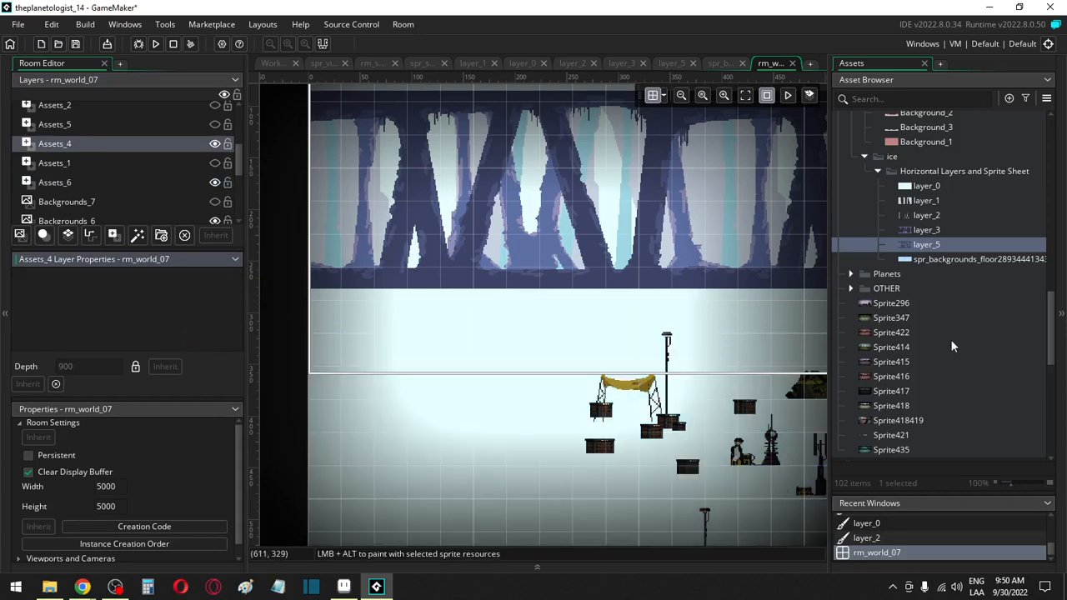
# Step: Paint the ice group's floor sprite onto Assets_4 from about (-2, 274), making three rows of three adjoining tiles below the ice wall
pyautogui.click(945, 258)
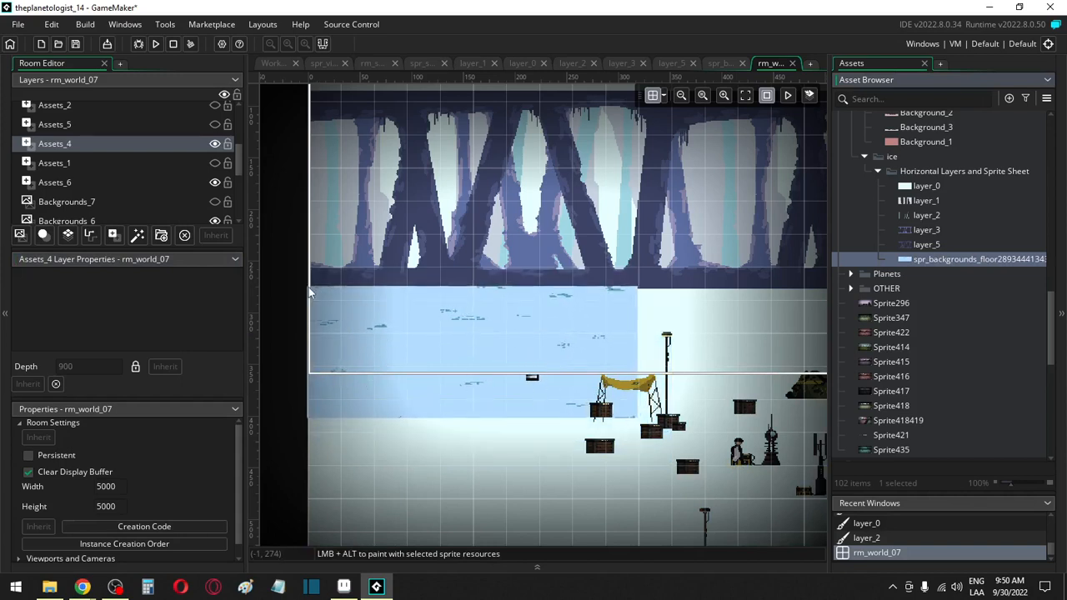
pyautogui.click(308, 286)
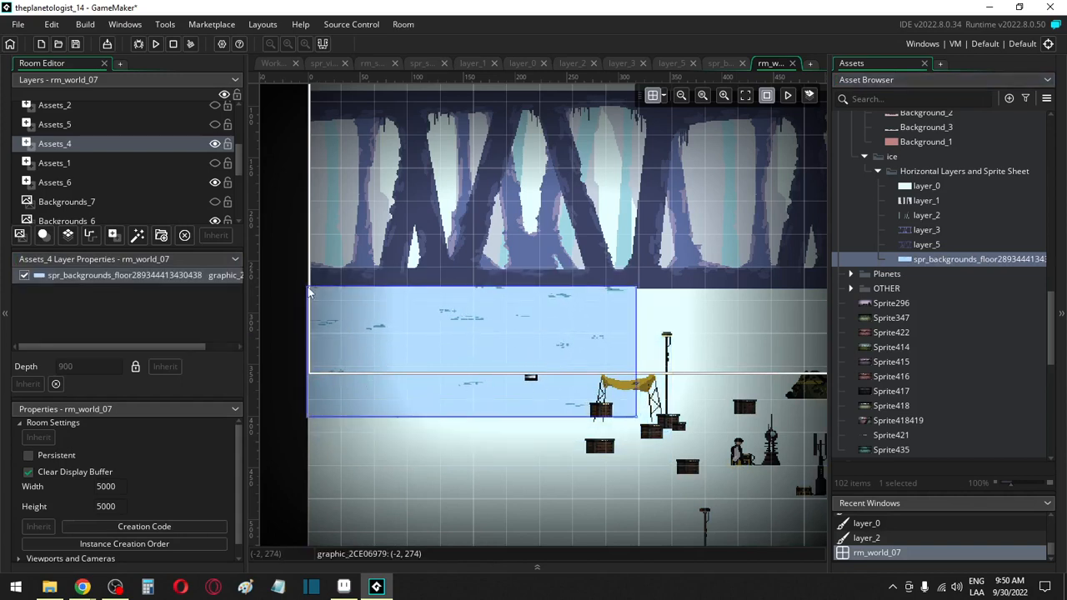
pyautogui.click(314, 434)
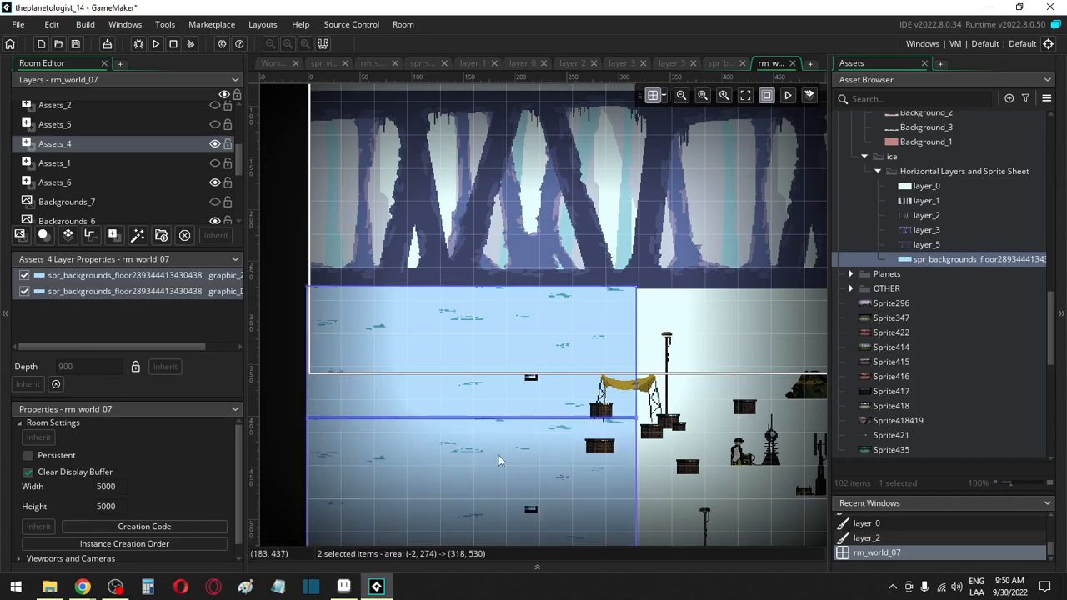
pyautogui.scroll(-3, 496, 455)
pyautogui.click(495, 517)
pyautogui.hscroll(4, 495, 516)
pyautogui.moveTo(495, 517)
pyautogui.keyDown('alt'); pyautogui.mouseDown()
pyautogui.moveTo(491, 450)
pyautogui.moveTo(526, 411)
pyautogui.moveTo(546, 451)
pyautogui.mouseUp(); pyautogui.keyUp('alt')
pyautogui.scroll(-3, 534, 500)
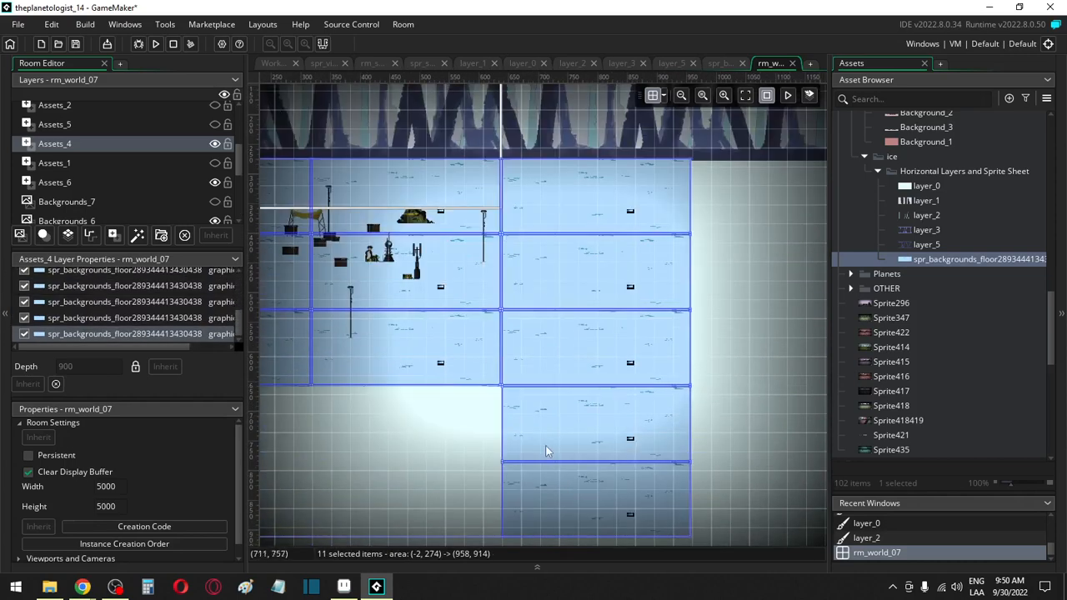
# Step: Continue painting the three rows of ice floor tiles across to the room's right edge
pyautogui.keyDown('alt'); pyautogui.moveTo(680, 309); pyautogui.dragTo(722, 220); pyautogui.keyUp('alt')
pyautogui.hscroll(5, 711, 331)
pyautogui.moveTo(700, 322)
pyautogui.keyDown('alt'); pyautogui.mouseDown()
pyautogui.moveTo(710, 332)
pyautogui.moveTo(712, 218)
pyautogui.moveTo(502, 269)
pyautogui.moveTo(543, 326)
pyautogui.moveTo(744, 319)
pyautogui.moveTo(642, 345)
pyautogui.moveTo(714, 203)
pyautogui.moveTo(667, 198)
pyautogui.moveTo(725, 322)
pyautogui.moveTo(742, 286)
pyautogui.moveTo(516, 223)
pyautogui.moveTo(681, 328)
pyautogui.moveTo(609, 314)
pyautogui.moveTo(573, 332)
pyautogui.moveTo(803, 263)
pyautogui.moveTo(643, 248)
pyautogui.moveTo(559, 255)
pyautogui.moveTo(748, 292)
pyautogui.moveTo(649, 365)
pyautogui.moveTo(631, 353)
pyautogui.mouseUp(); pyautogui.keyUp('alt')
pyautogui.hscroll(4, 712, 219)
pyautogui.hscroll(4, 744, 318)
pyautogui.hscroll(5, 715, 198)
pyautogui.hscroll(6, 742, 287)
pyautogui.hscroll(4, 609, 314)
pyautogui.hscroll(6, 643, 248)
pyautogui.hscroll(5, 649, 364)
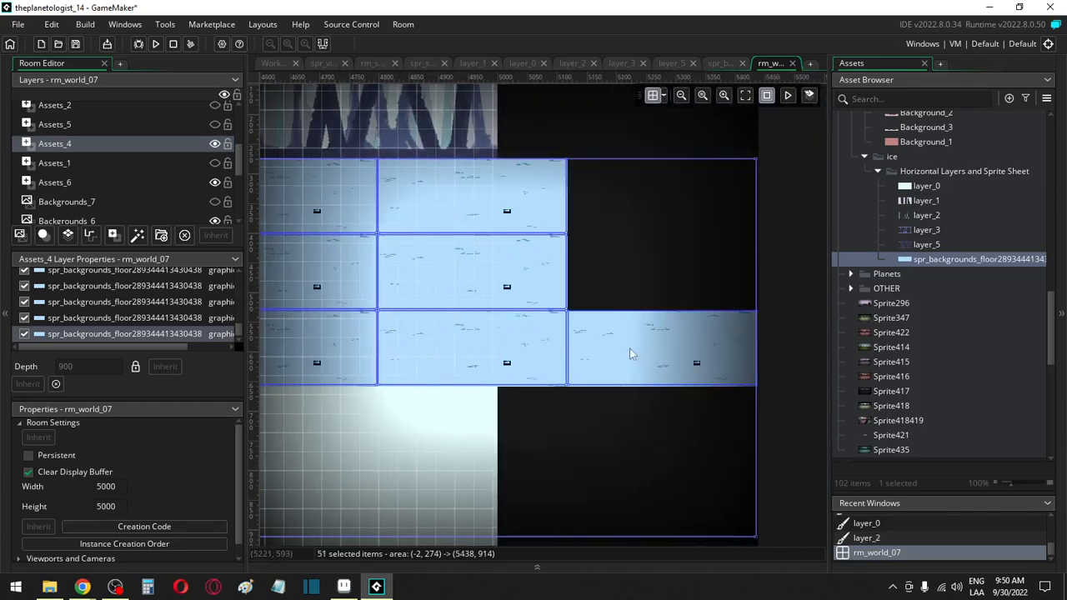
# Step: Delete the surplus floor tile beyond the room's right edge and the two stray tiles below the third row
pyautogui.click(813, 287)
pyautogui.click(698, 331)
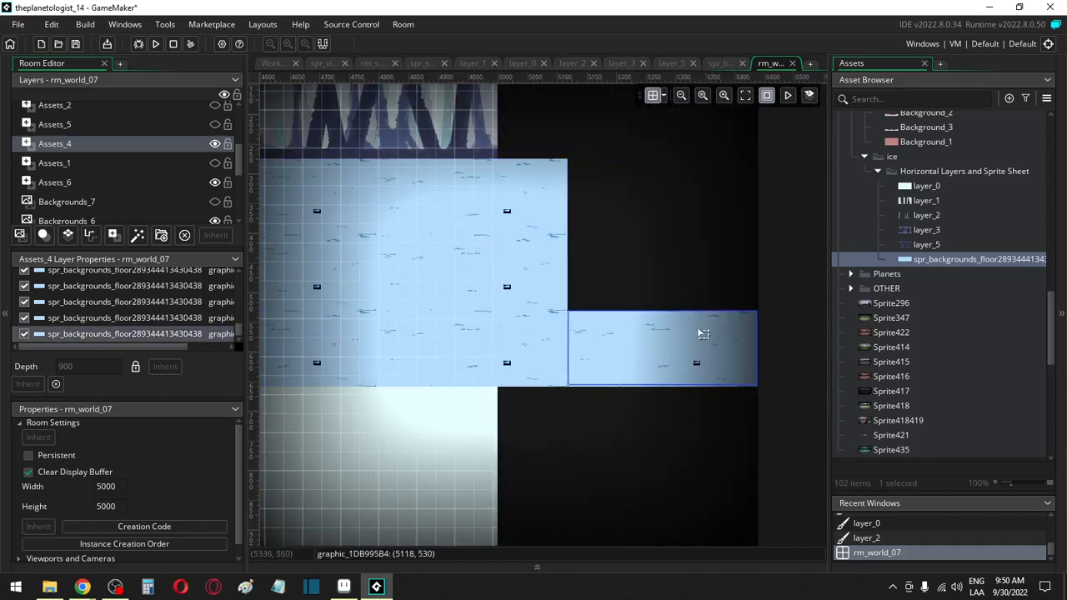
pyautogui.press('Delete')
pyautogui.moveTo(645, 407); pyautogui.dragTo(351, 502)
pyautogui.hscroll(-20, 395, 502)
pyautogui.hscroll(-15, 371, 503)
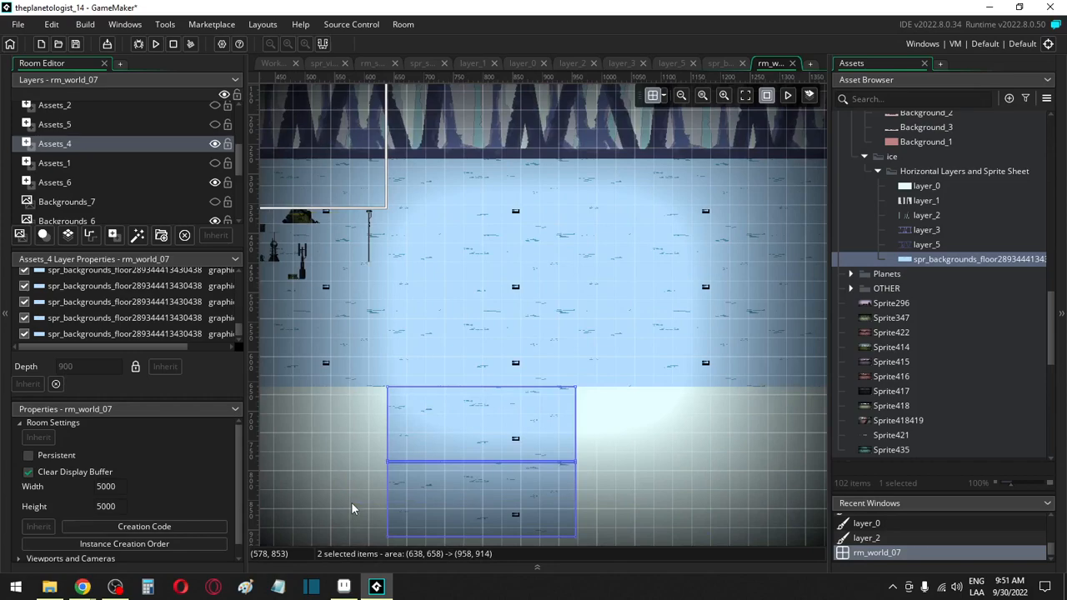
pyautogui.press('Delete')
pyautogui.keyDown('ctrl'); pyautogui.scroll(-12, 433, 414); pyautogui.keyUp('ctrl')
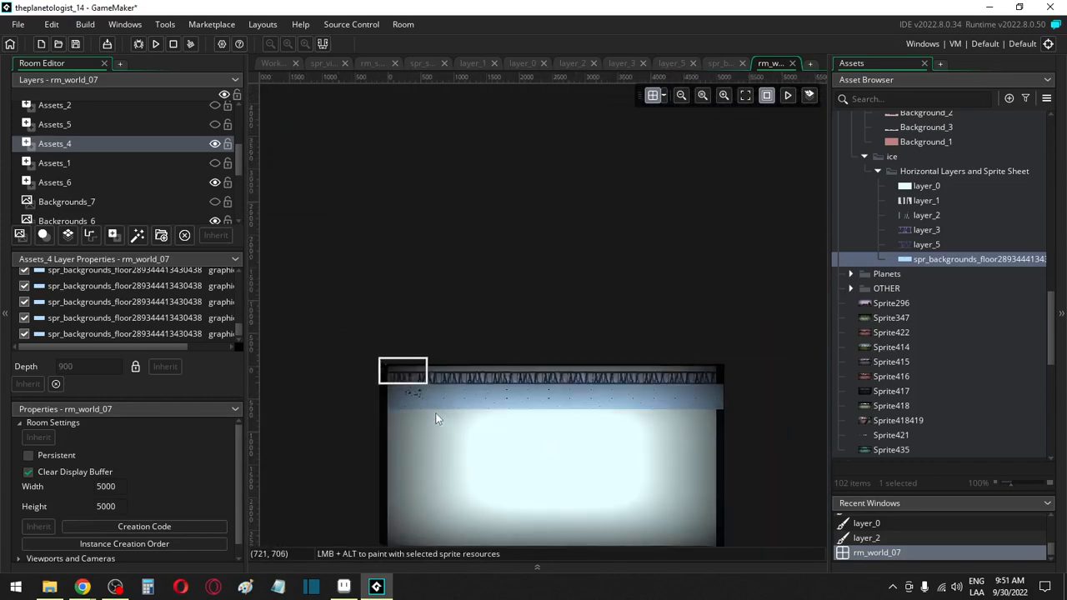
pyautogui.moveTo(643, 442); pyautogui.dragTo(398, 393)
pyautogui.hscroll(-1, 477, 477)
pyautogui.hscroll(1, 582, 457)
pyautogui.click(484, 380)
pyautogui.keyDown('ctrl'); pyautogui.scroll(4, 484, 390); pyautogui.keyUp('ctrl')
pyautogui.keyDown('ctrl'); pyautogui.scroll(-4, 479, 441); pyautogui.keyUp('ctrl')
pyautogui.click(19, 234)
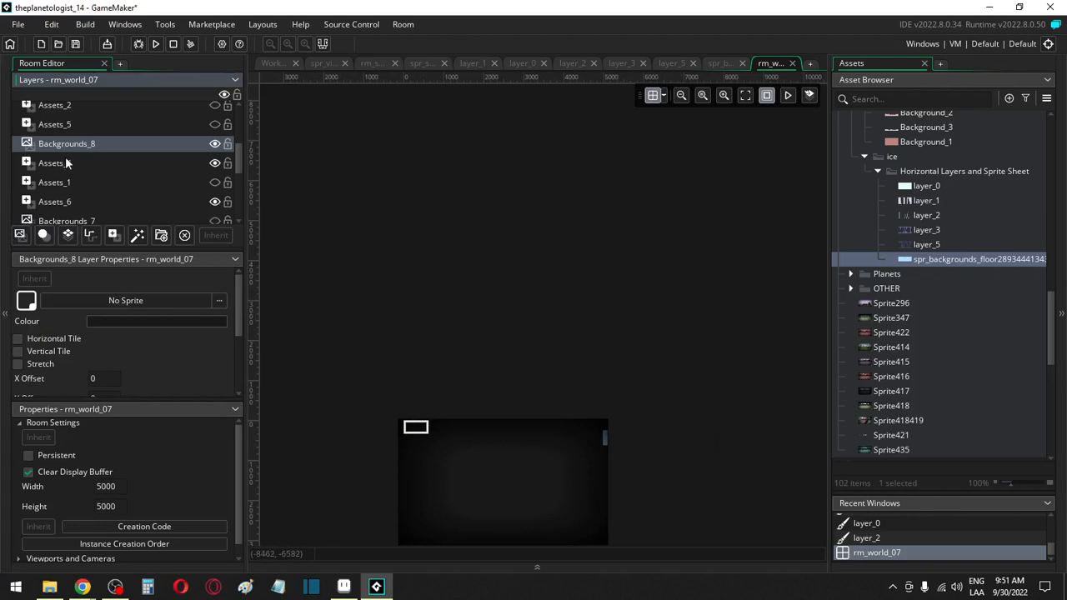
pyautogui.press('Delete')
pyautogui.scroll(-3, 485, 404)
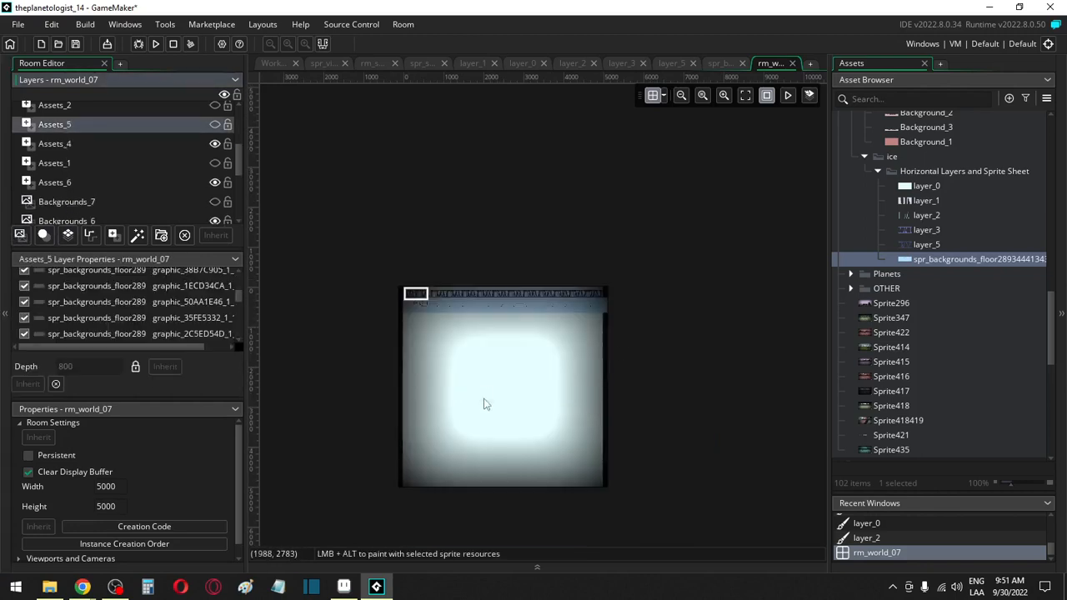
# Step: Copy all Assets_4 floor tiles and paste them twice, placing one block at about (-2, 658) and another at about (92, 1042)
pyautogui.click(100, 143)
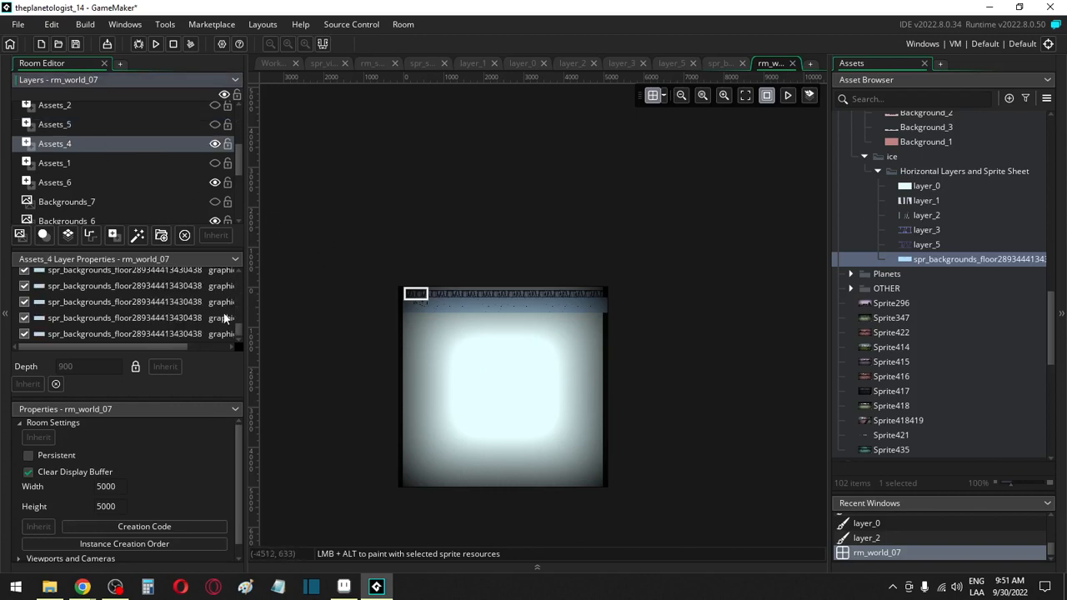
pyautogui.hotkey('ctrl', 'a')
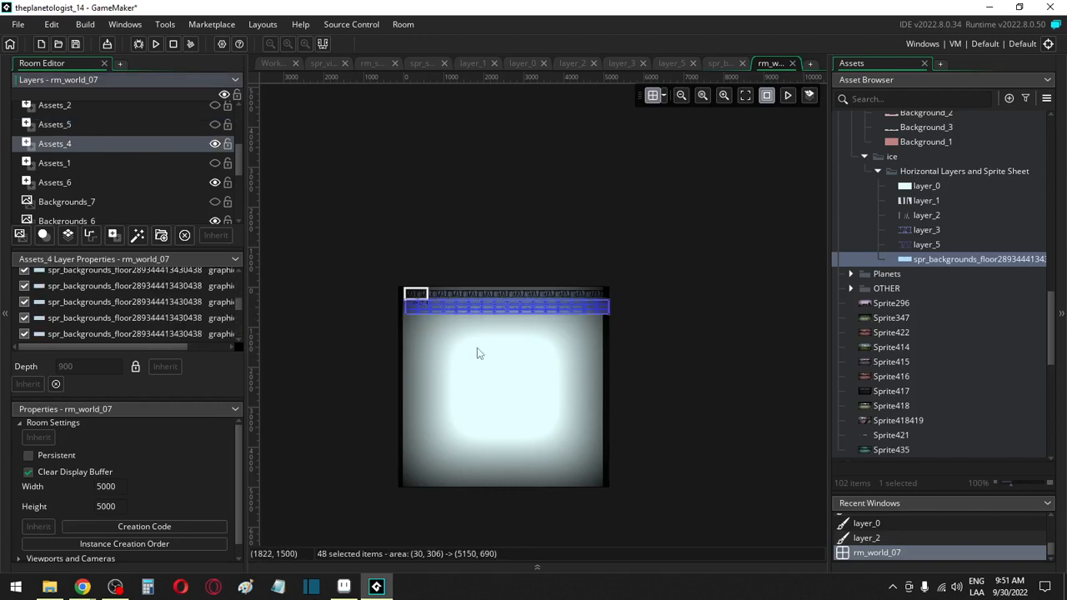
pyautogui.scroll(4, 477, 354)
pyautogui.moveTo(478, 222); pyautogui.dragTo(473, 266)
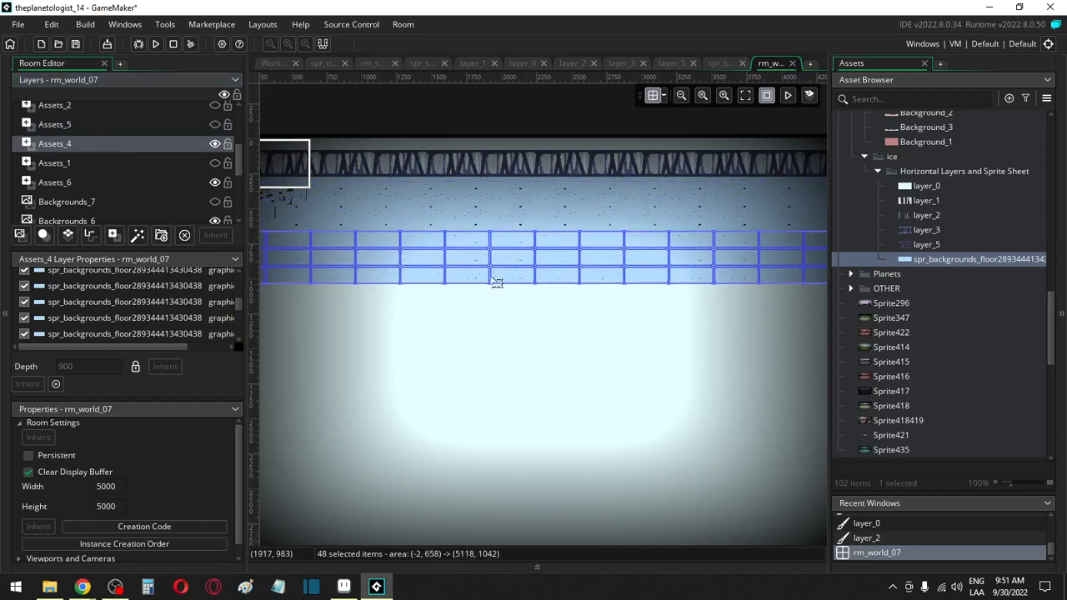
pyautogui.hotkey('ctrl', 'z')
pyautogui.moveTo(500, 214); pyautogui.dragTo(487, 309)
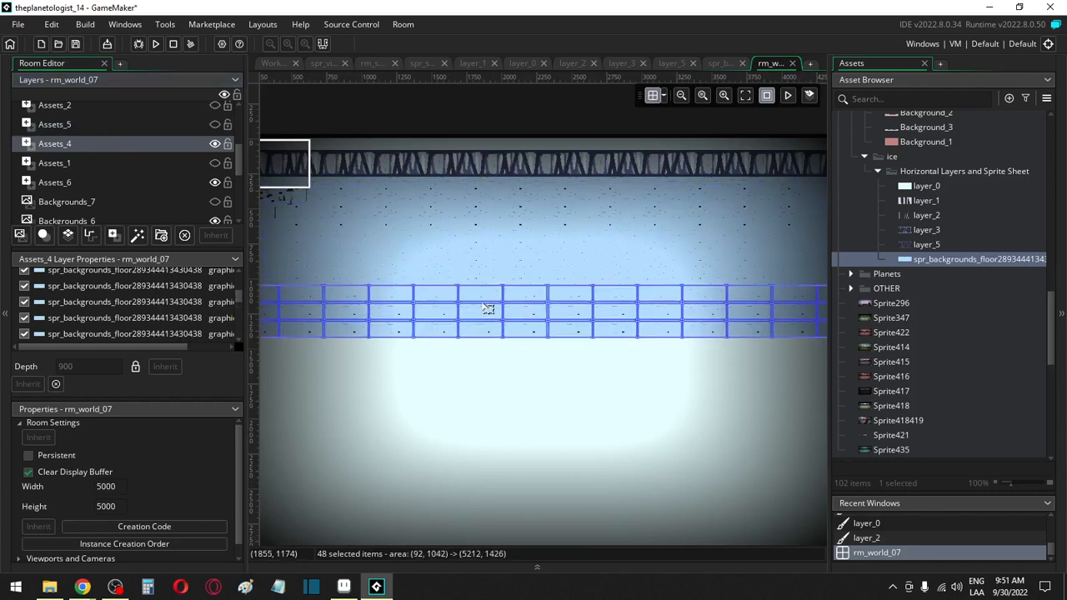
# Step: Paint over the dark mark in the ice floor sprite with its light blue using a size 15 square brush, and save the project
pyautogui.doubleClick(911, 258)
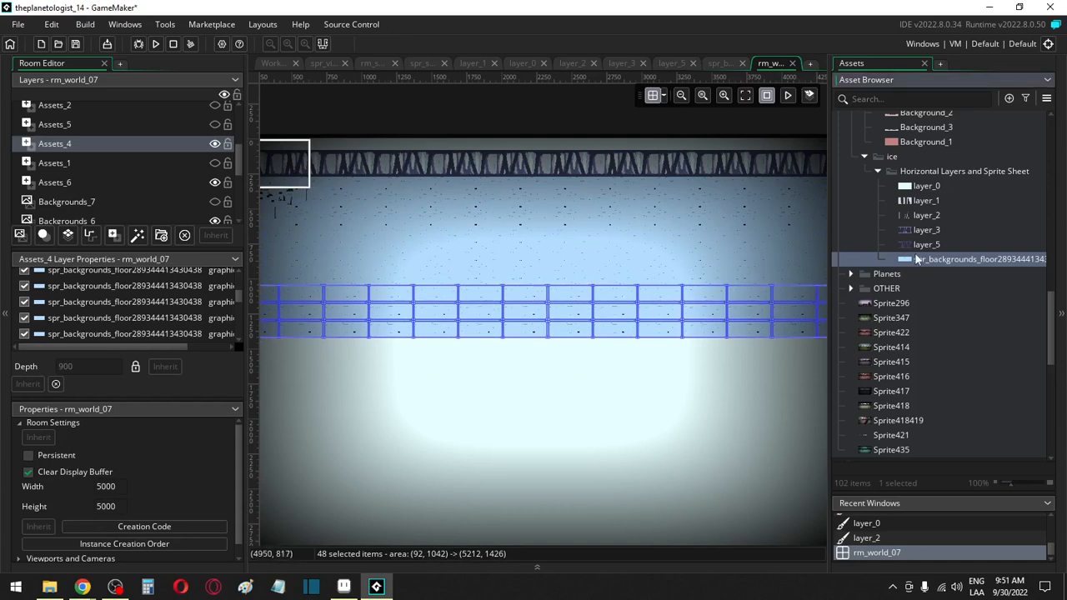
pyautogui.click(376, 191)
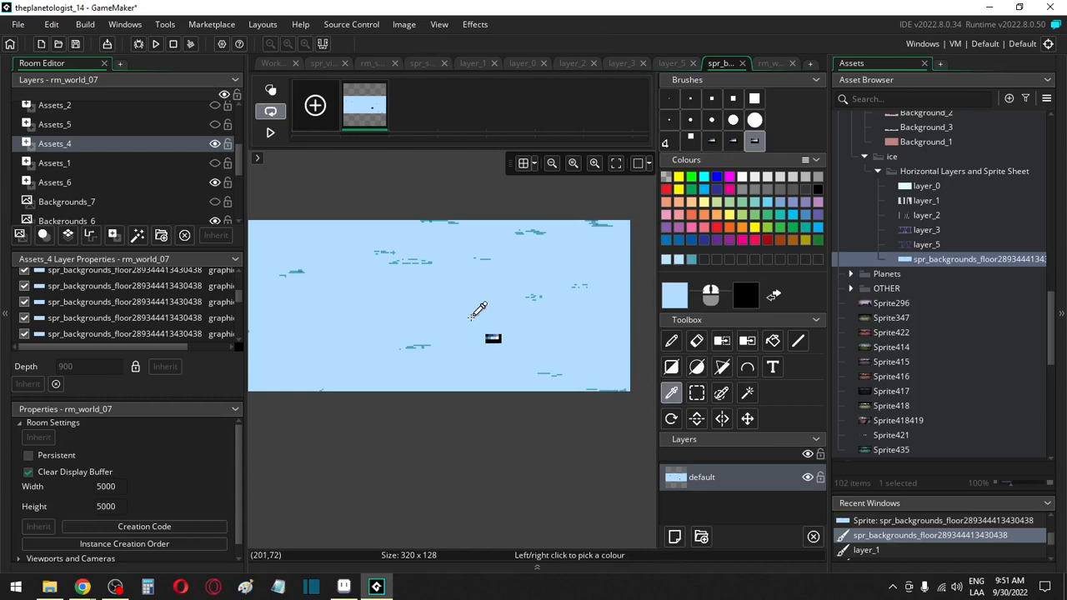
pyautogui.click(669, 98)
pyautogui.click(755, 98)
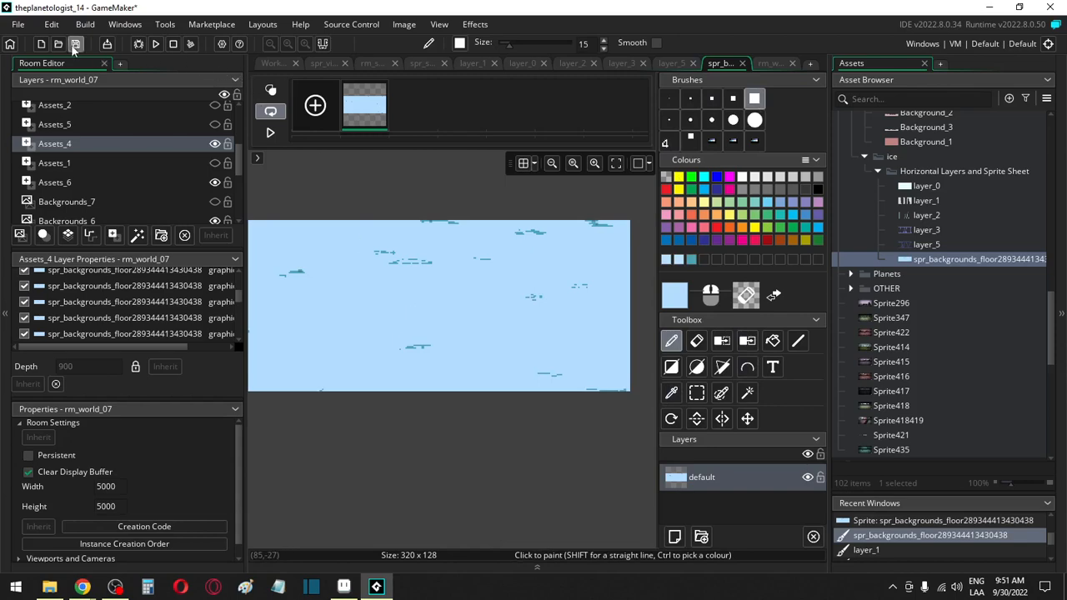
# Step: Open the ice folder's layer_5 sprite in the image editor with the rectangular selection tool ready
pyautogui.click(322, 62)
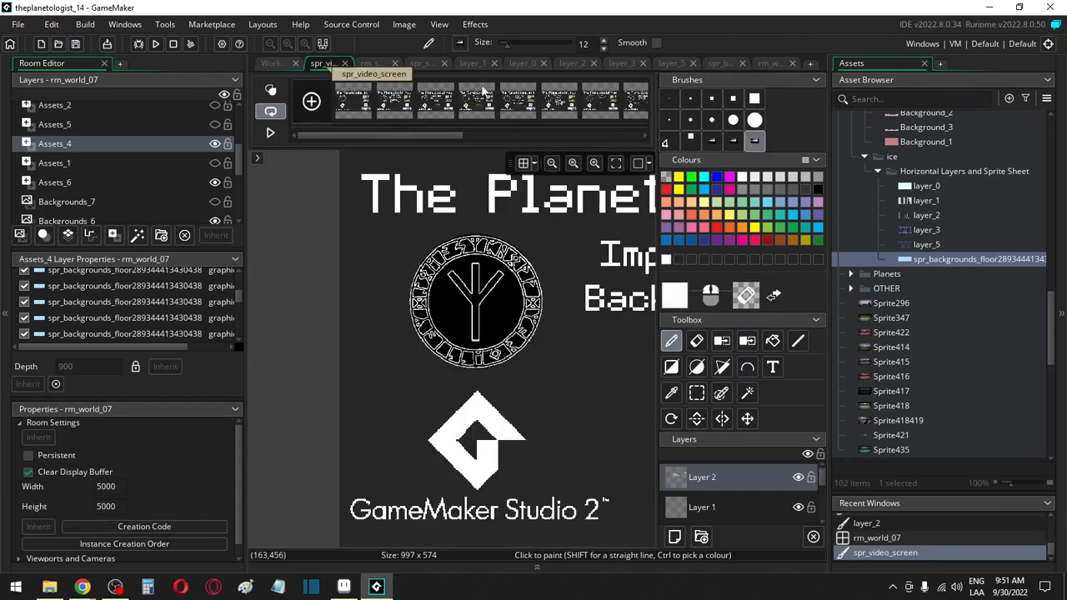
pyautogui.doubleClick(925, 244)
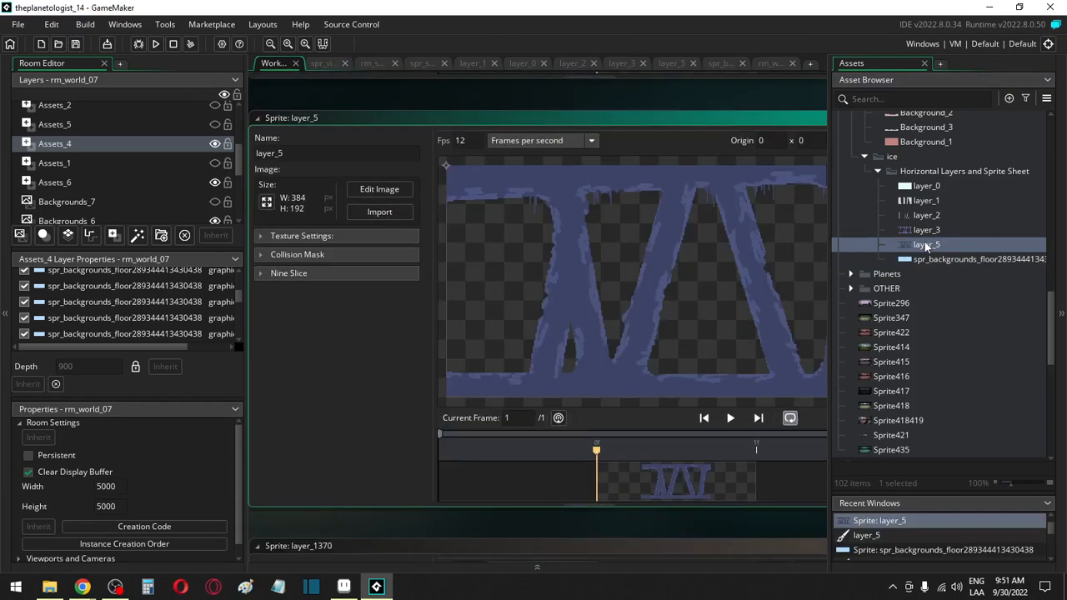
pyautogui.click(379, 189)
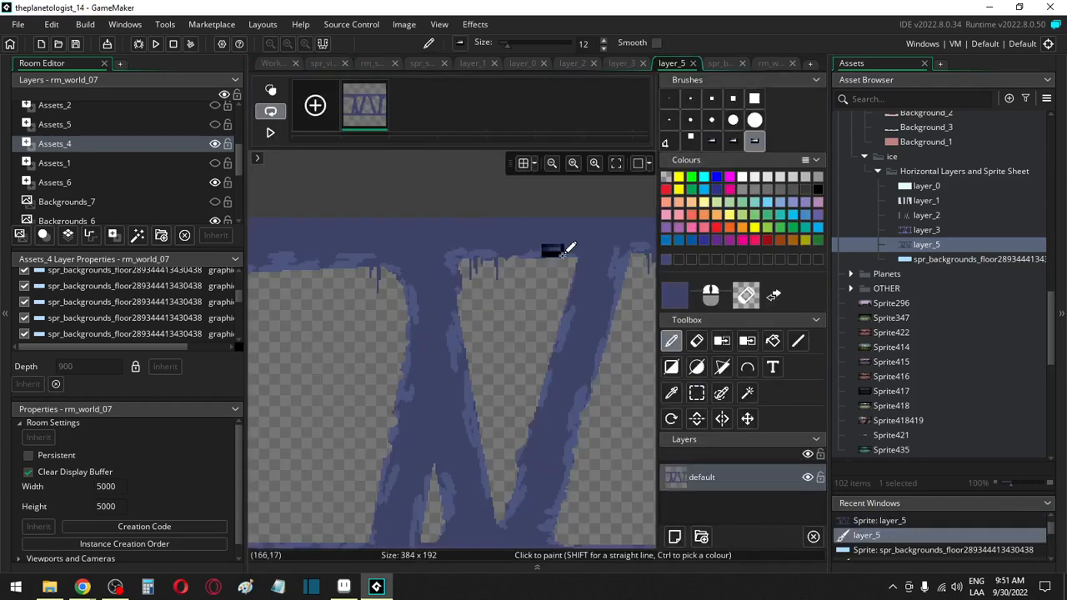
pyautogui.scroll(-5, 477, 297)
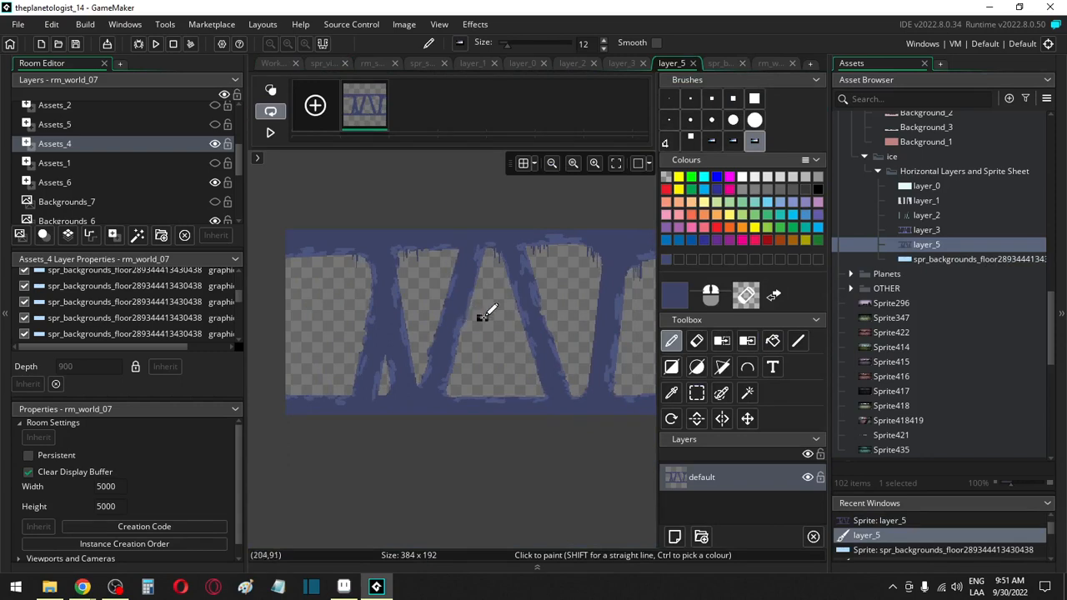
pyautogui.click(697, 392)
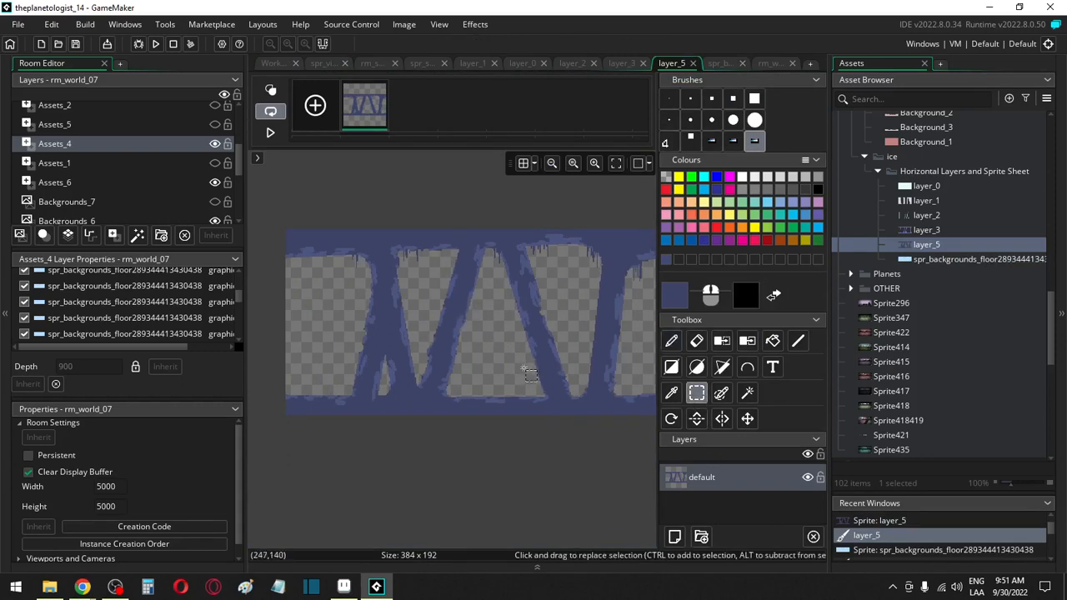
# Step: Move the rm_world_07 tab next to rm_selection and close the spr_selection_planet_ice tab
pyautogui.click(468, 61)
pyautogui.click(430, 61)
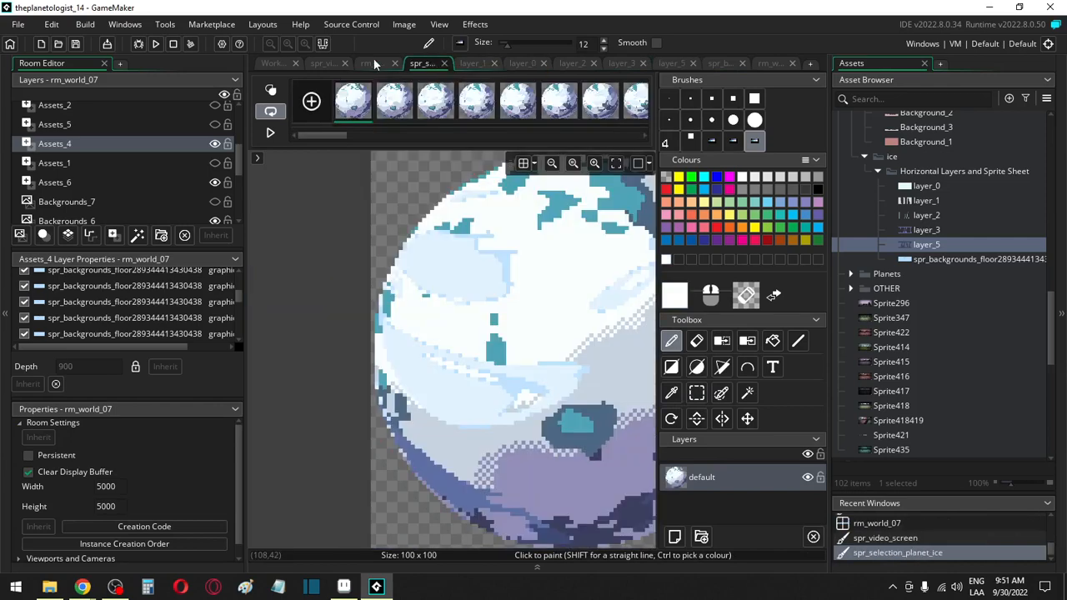
pyautogui.click(371, 64)
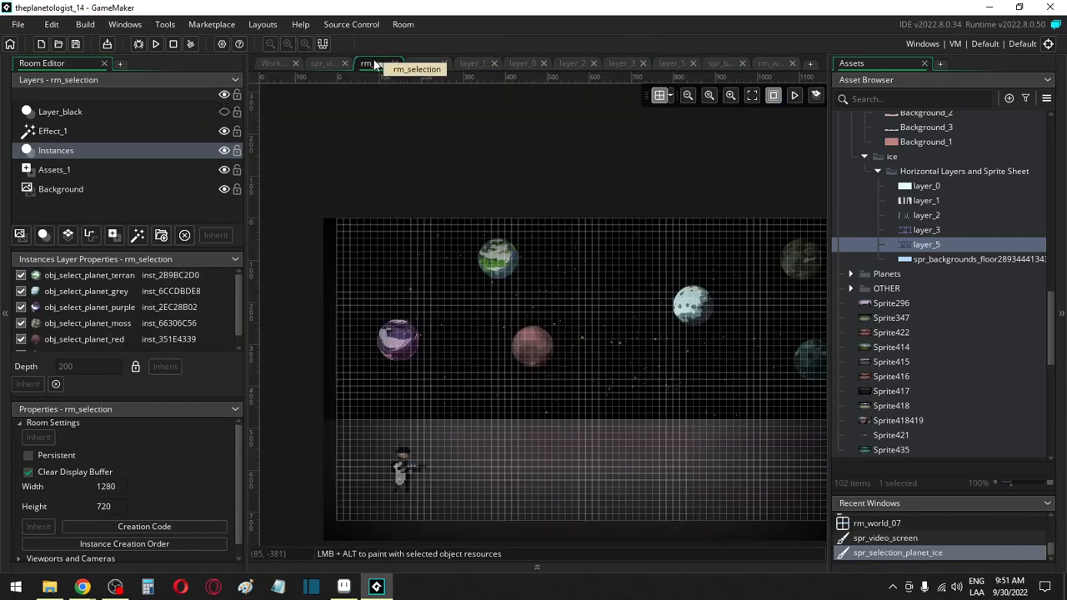
pyautogui.click(764, 64)
pyautogui.moveTo(709, 64); pyautogui.dragTo(427, 66)
pyautogui.click(463, 67)
pyautogui.click(424, 63)
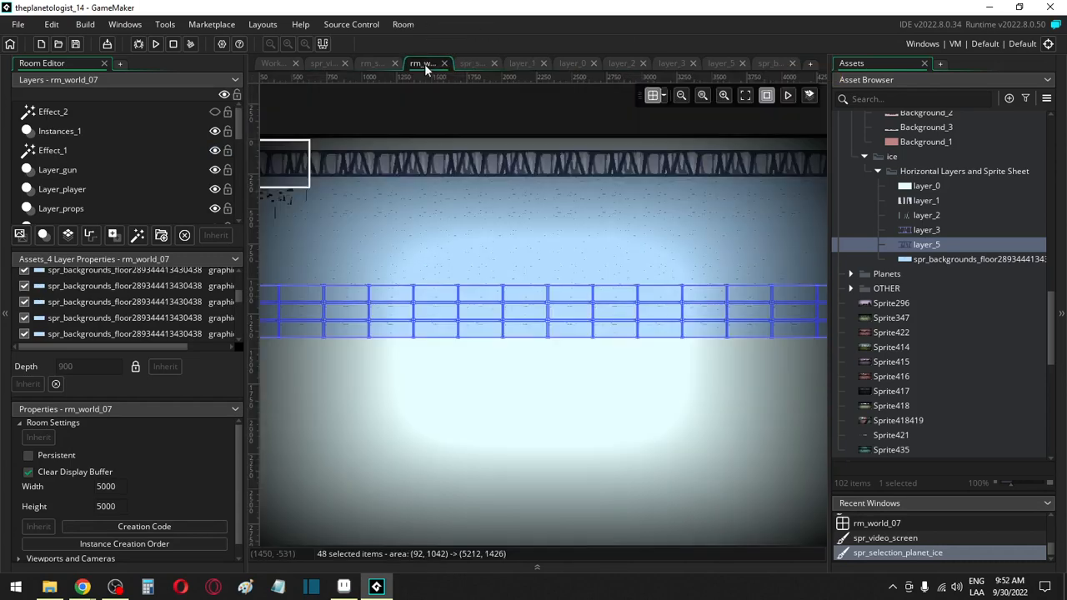
pyautogui.click(476, 65)
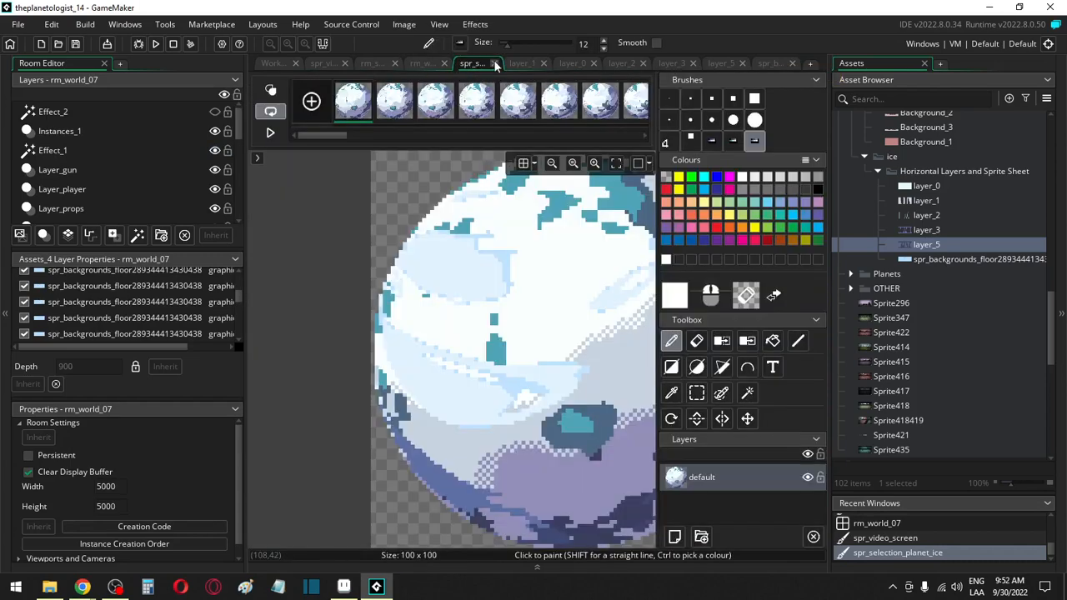
# Step: Examine up close where the ice background meets the floor at the start of rm_world_07
pyautogui.click(426, 64)
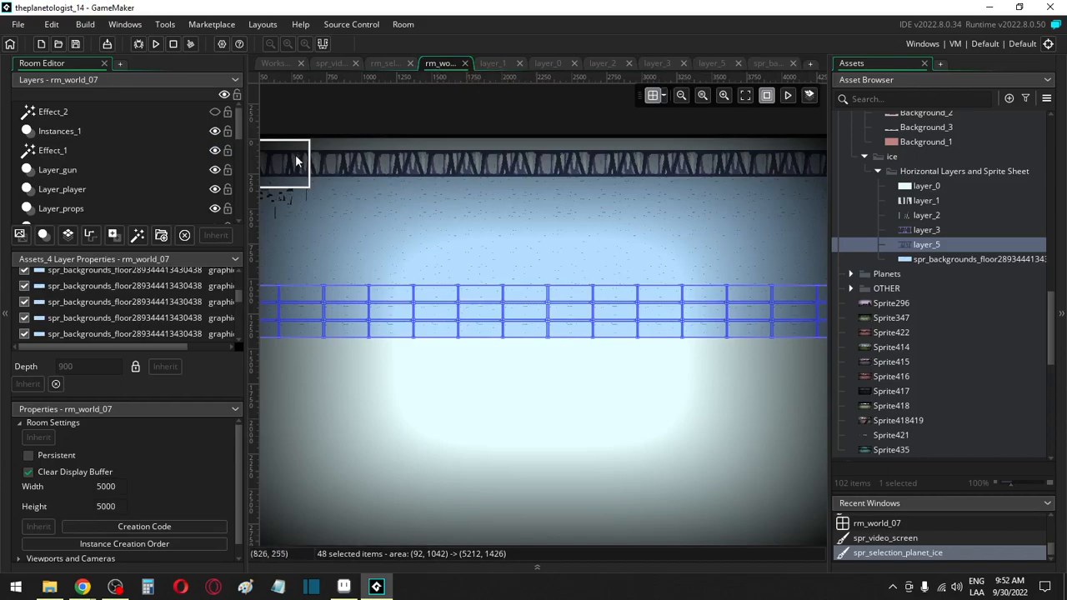
pyautogui.keyDown('ctrl'); pyautogui.scroll(5, 401, 191); pyautogui.keyUp('ctrl')
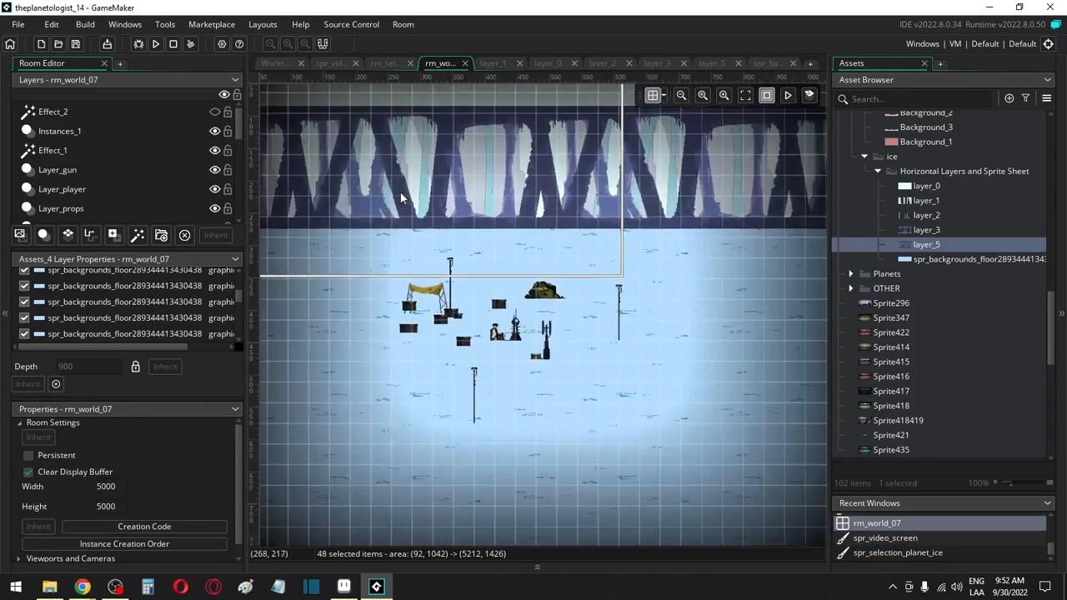
pyautogui.moveTo(400, 197); pyautogui.dragTo(556, 293, button='middle')
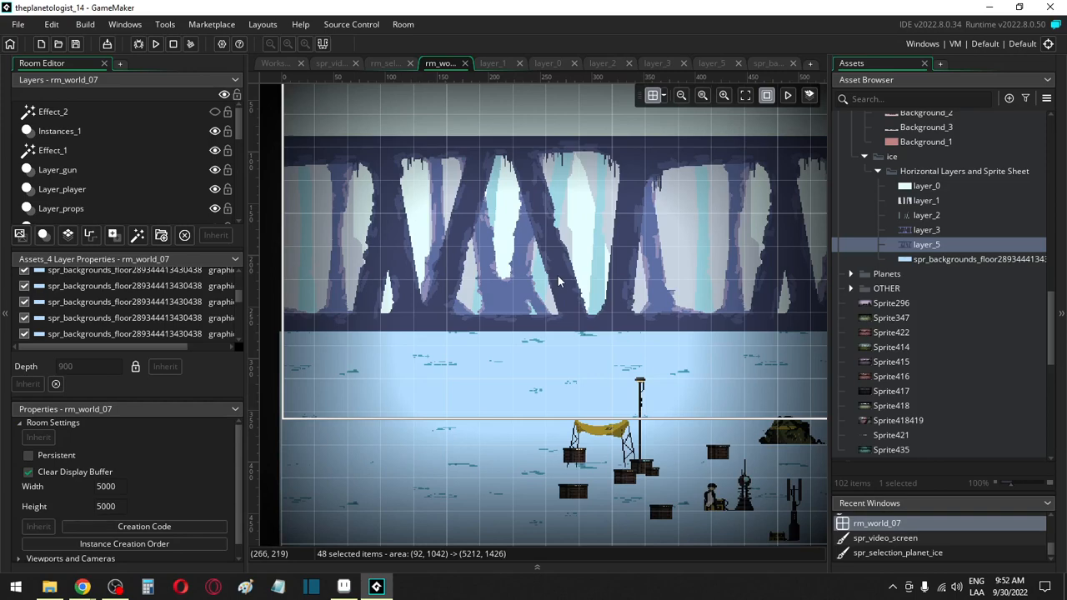
# Step: Find the _7_tileset sprite in the DARK Edition Parallax Background folder and open it in the image editor
pyautogui.doubleClick(925, 245)
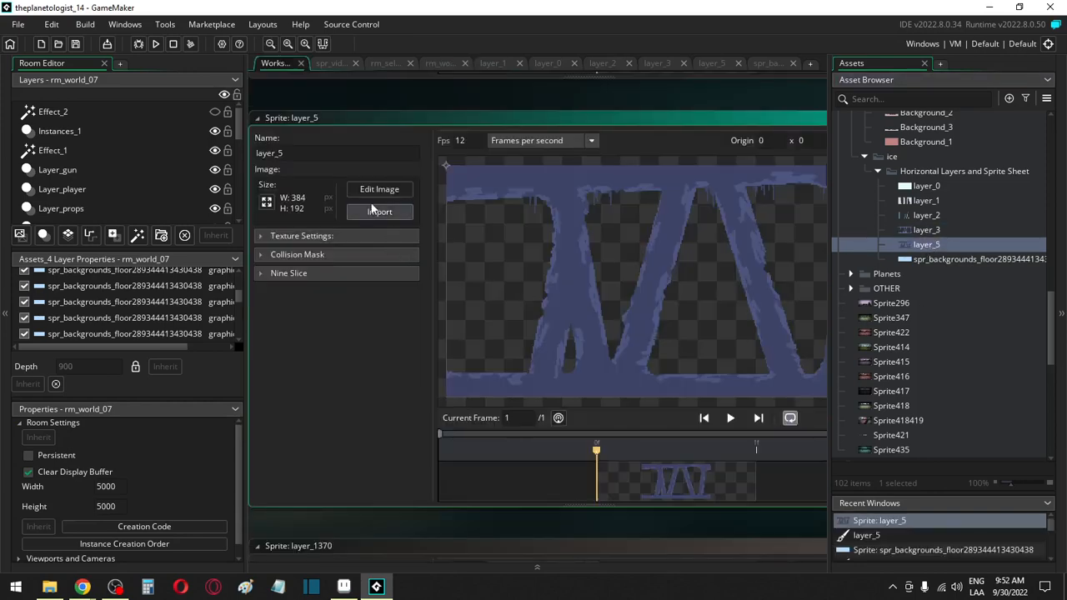
pyautogui.scroll(3, 961, 261)
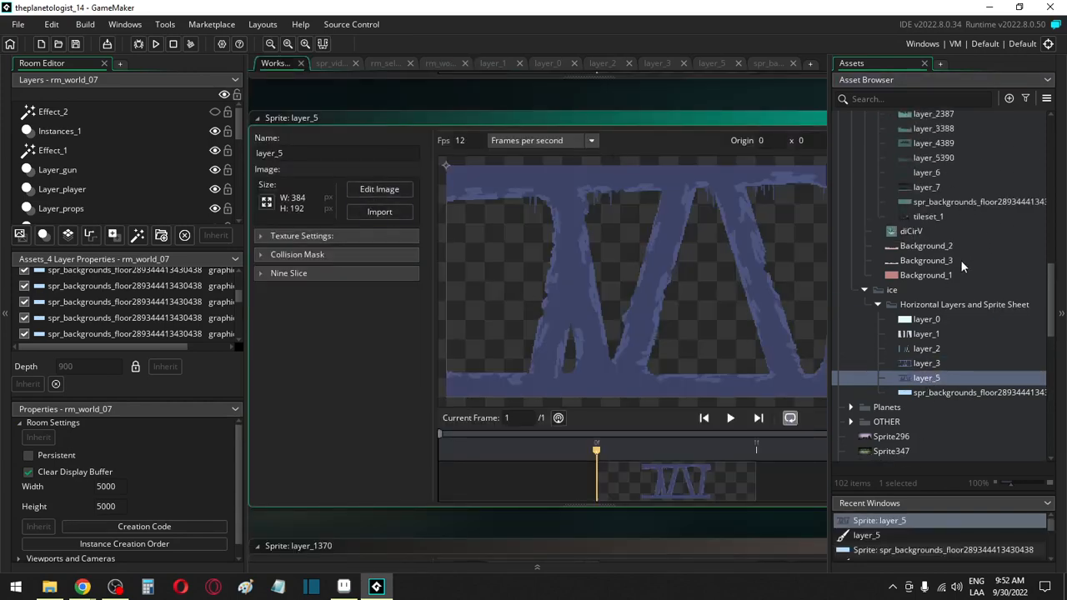
pyautogui.scroll(3, 960, 260)
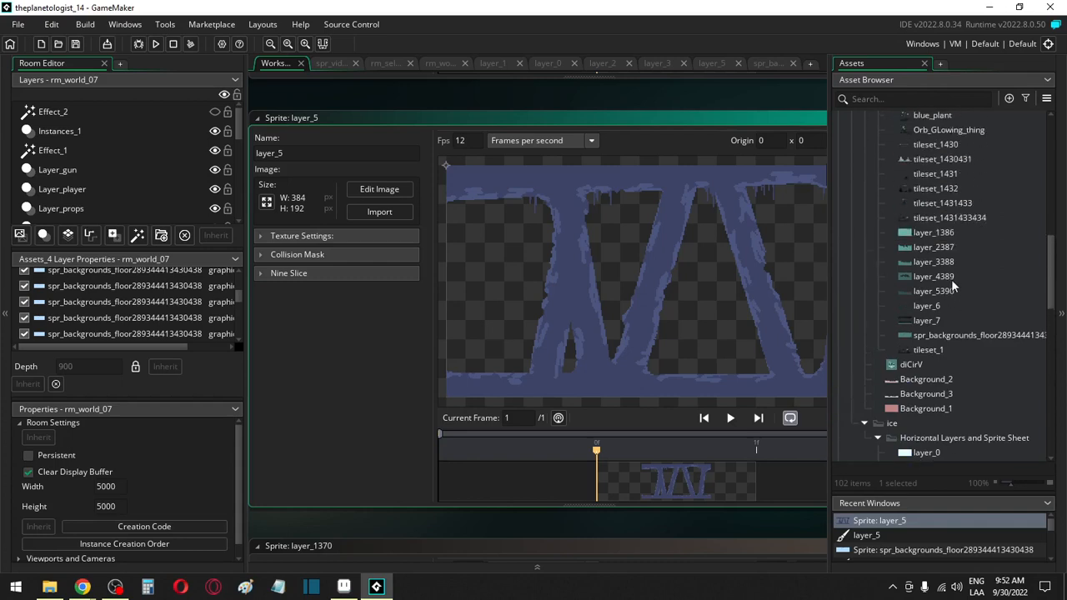
pyautogui.scroll(5, 951, 280)
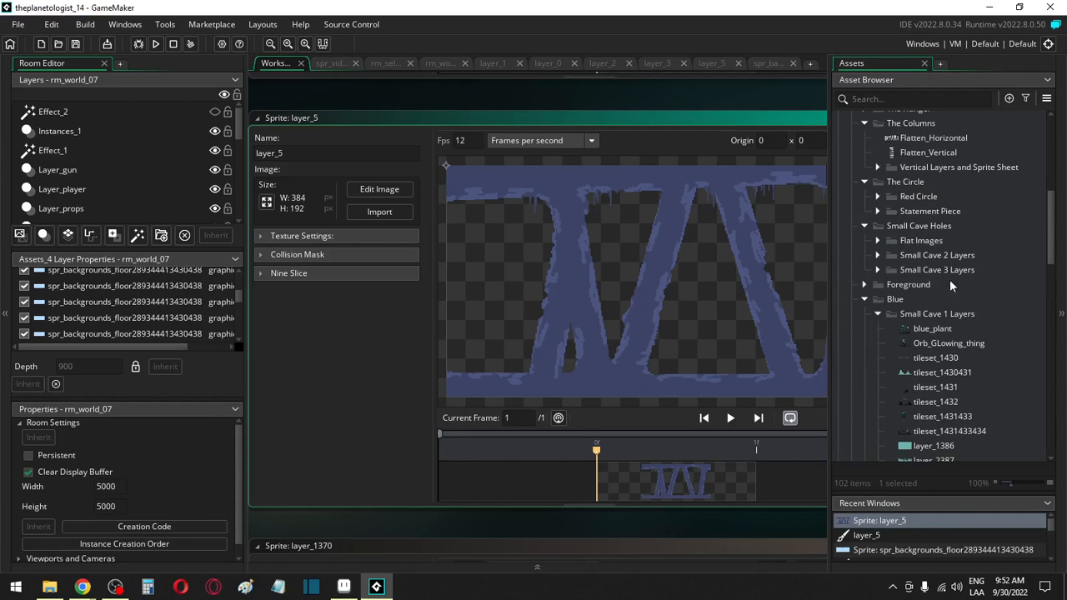
pyautogui.scroll(3, 951, 279)
pyautogui.click(863, 242)
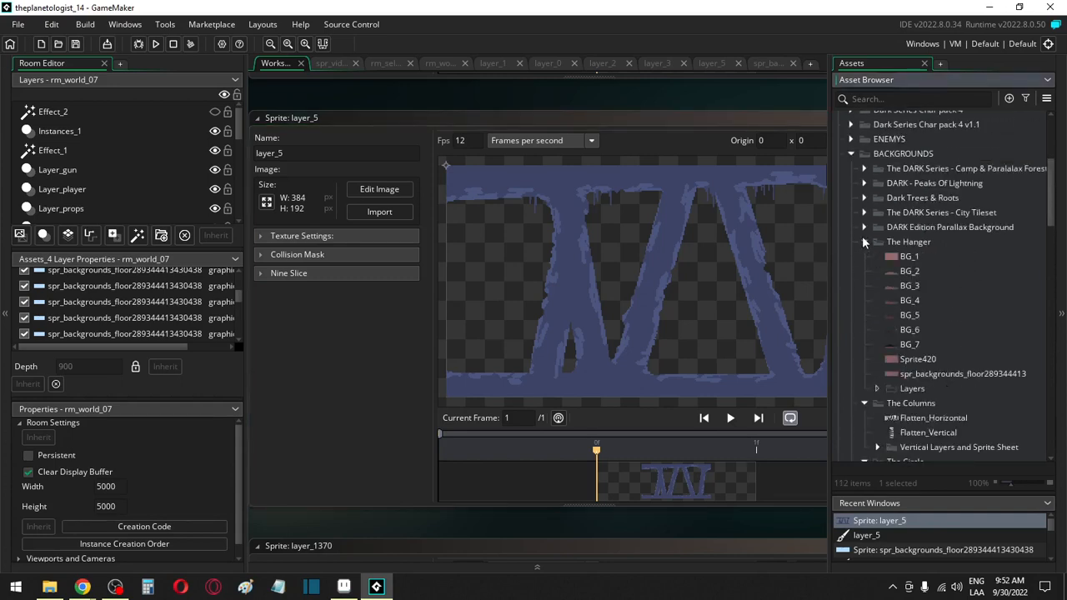
pyautogui.click(864, 227)
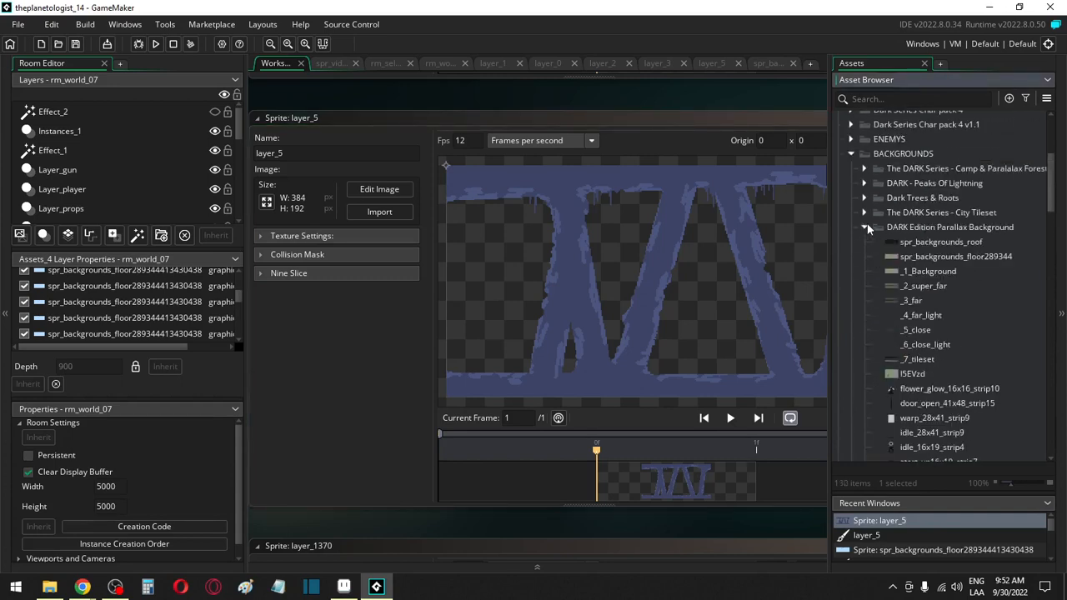
pyautogui.scroll(-1, 975, 287)
pyautogui.click(933, 332)
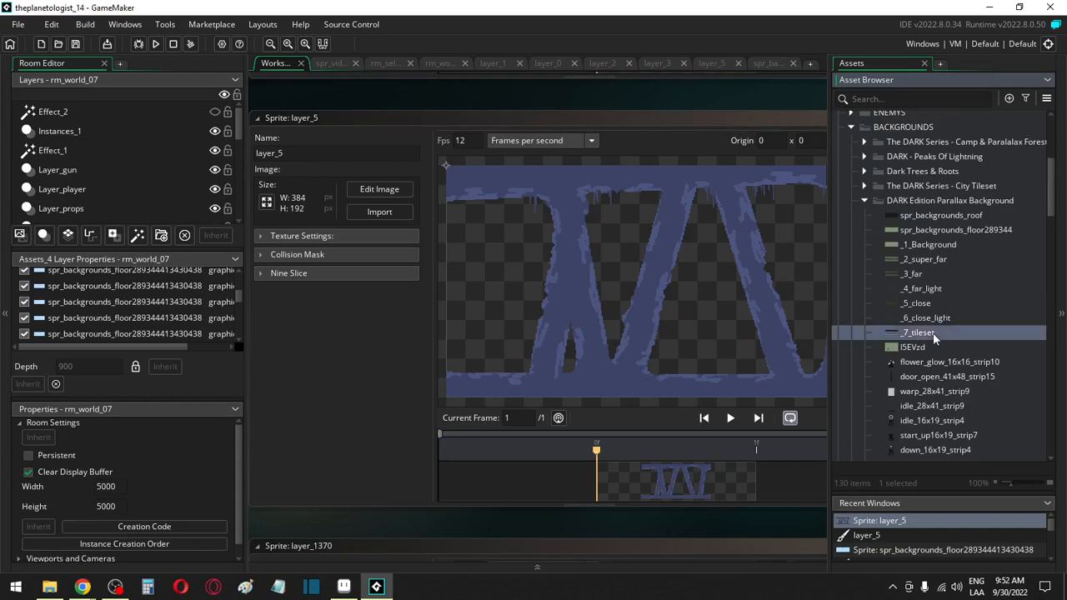
pyautogui.doubleClick(933, 333)
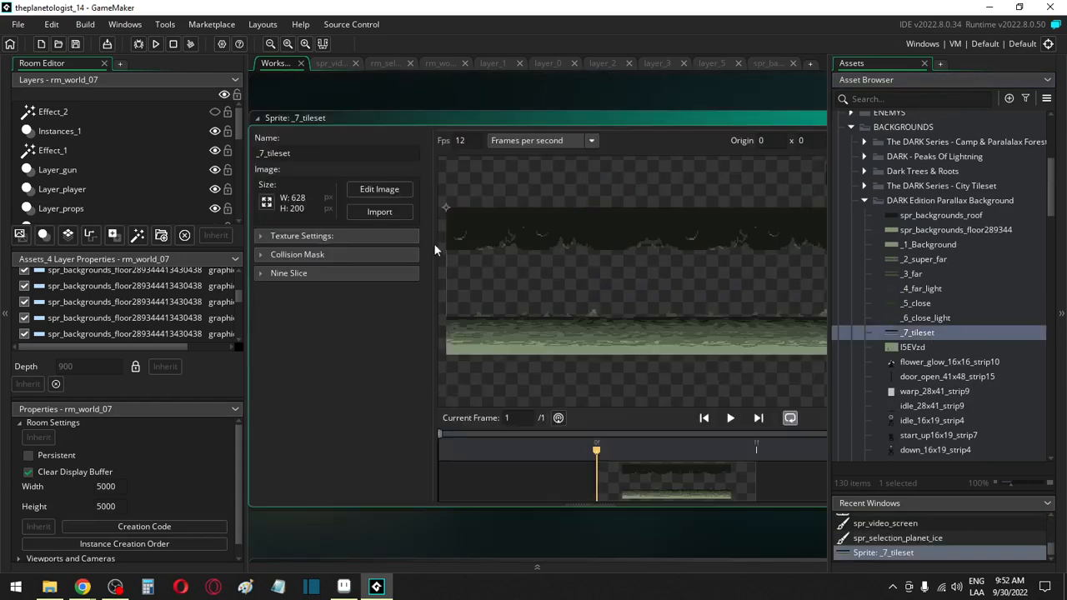
pyautogui.click(379, 190)
# Step: Select the green ground strip along the lower edge of _7_tileset and turn it into a custom brush
pyautogui.press('s')
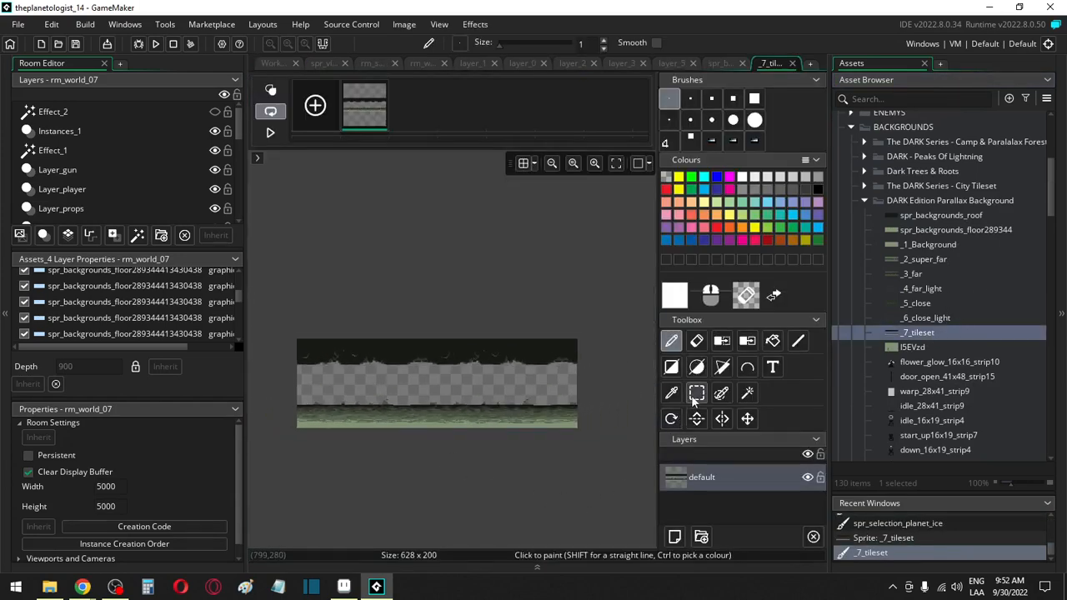
pyautogui.moveTo(603, 498); pyautogui.dragTo(265, 399)
pyautogui.press('d')
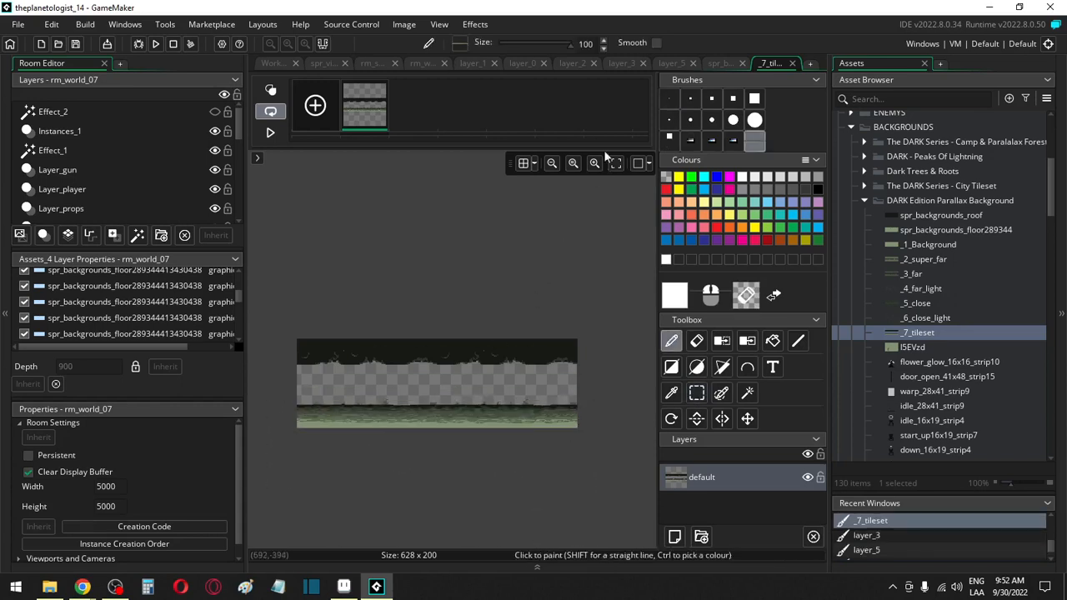
pyautogui.click(693, 398)
pyautogui.moveTo(612, 484); pyautogui.dragTo(282, 410)
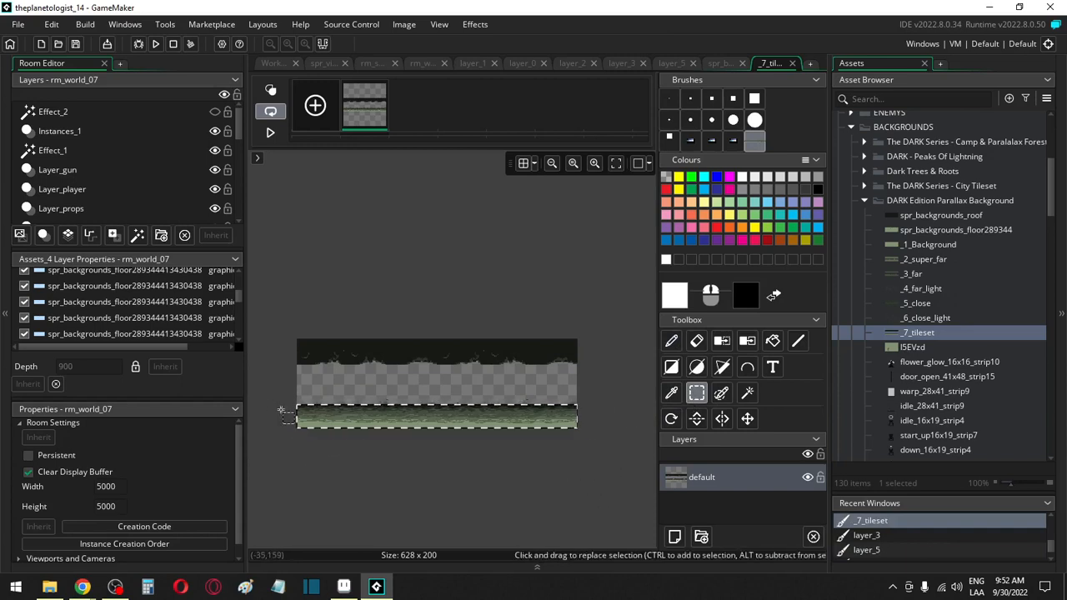
pyautogui.press('d')
# Step: Reopen the ice folder's layer_5 sprite in the image editor and preview the ground strip brush over its lower edge
pyautogui.scroll(-10, 939, 371)
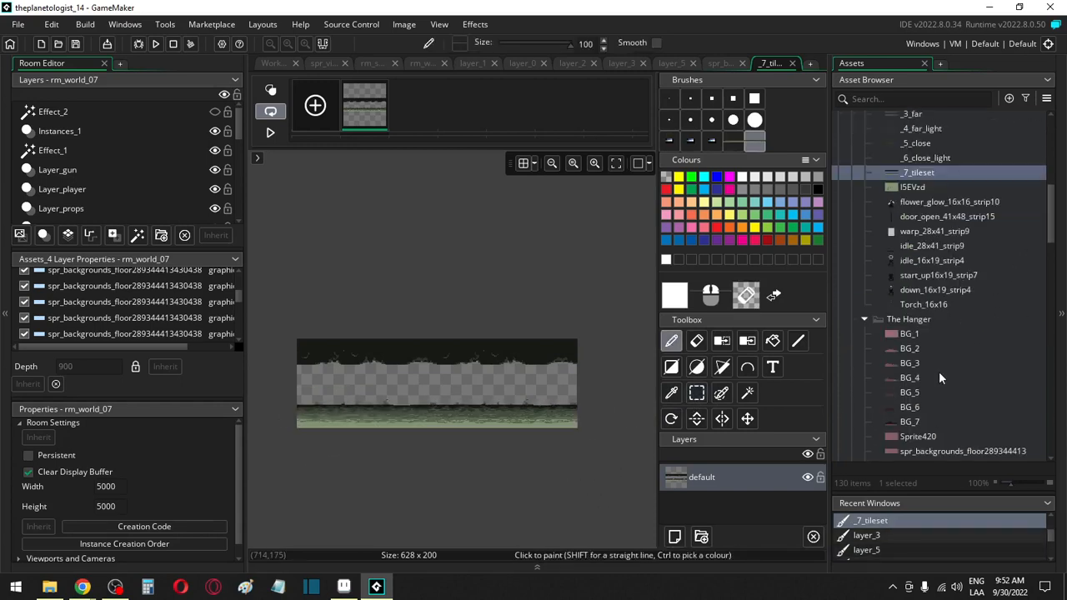
pyautogui.scroll(-4, 939, 378)
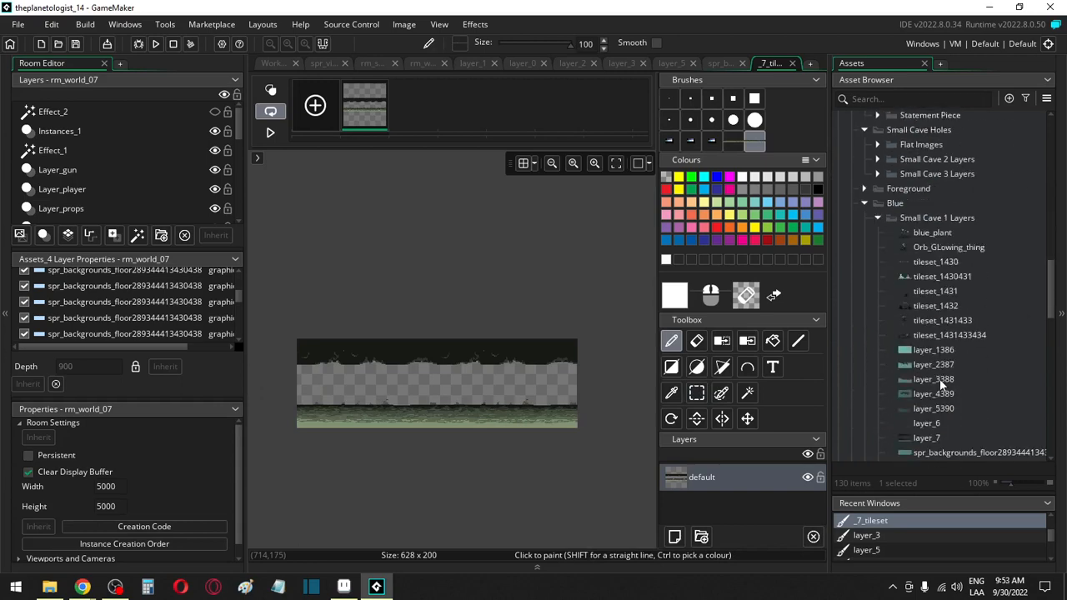
pyautogui.scroll(-3, 920, 381)
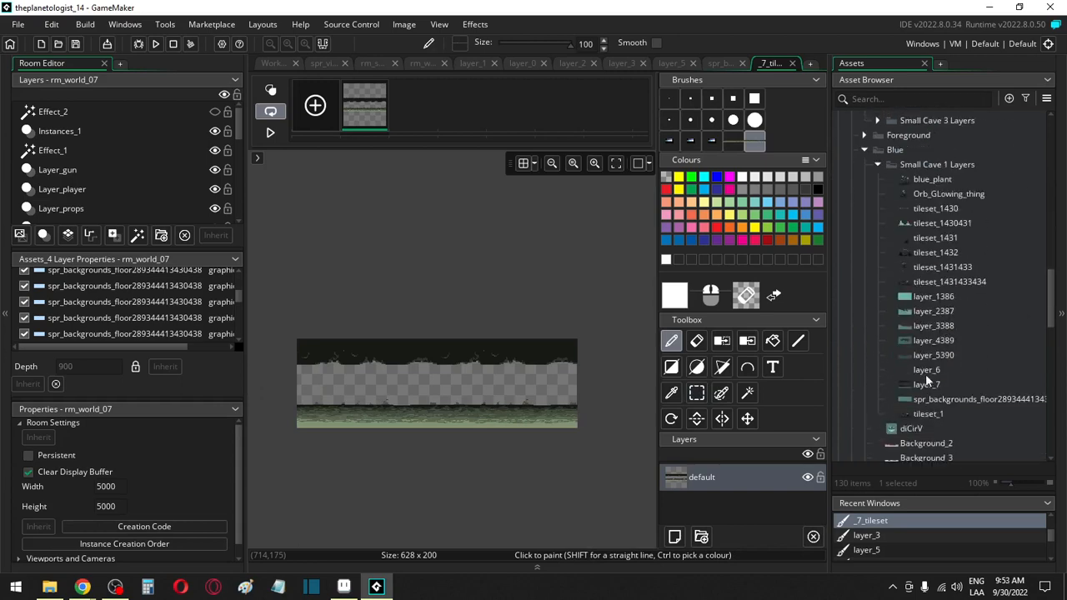
pyautogui.scroll(-5, 925, 378)
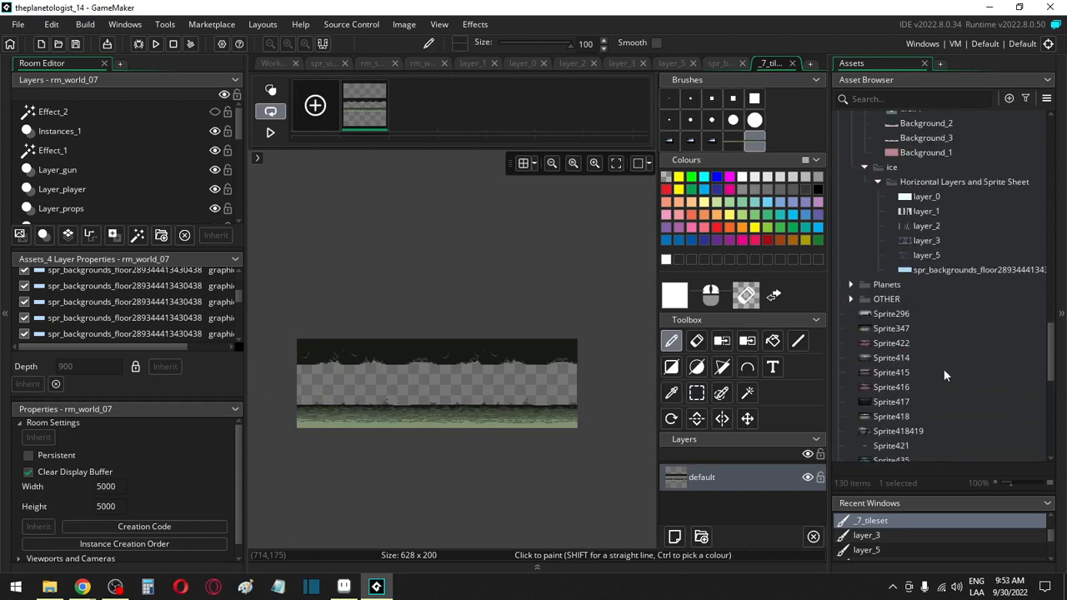
pyautogui.doubleClick(923, 260)
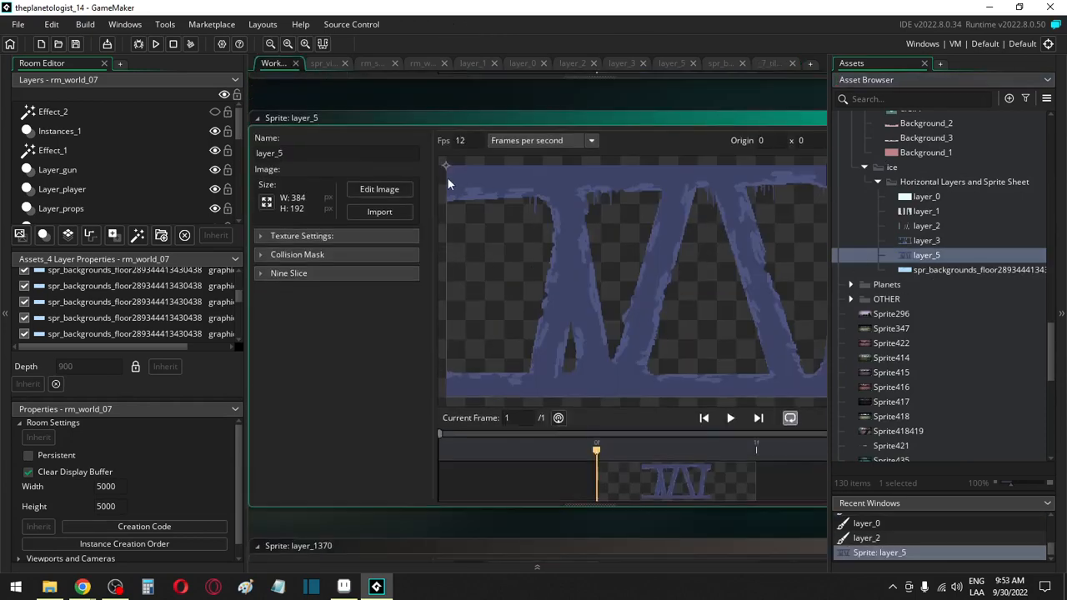
pyautogui.click(377, 189)
pyautogui.scroll(-2, 500, 375)
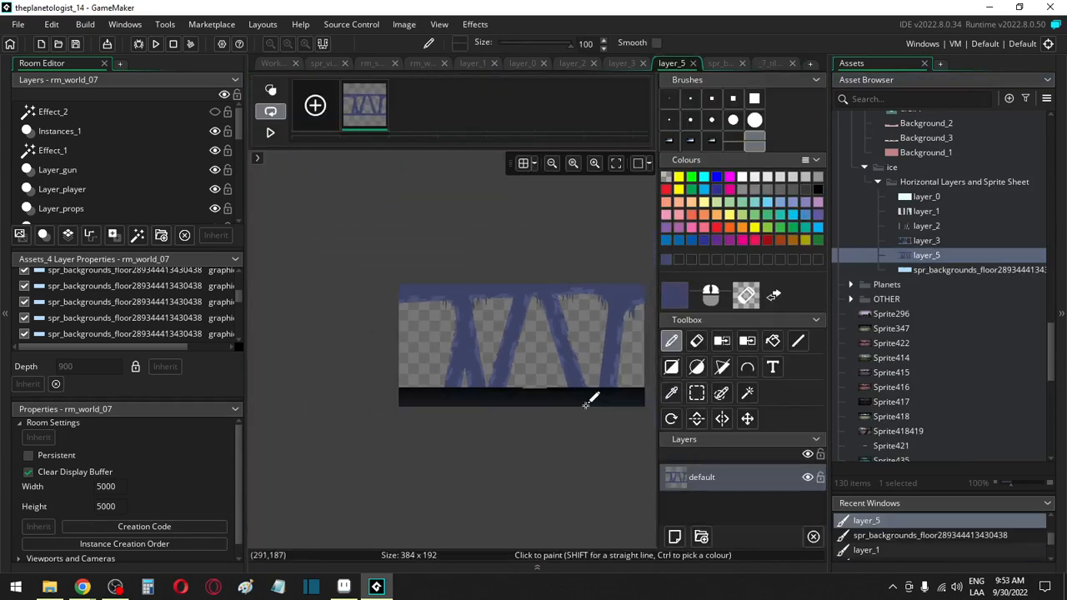
pyautogui.click(742, 177)
pyautogui.click(696, 392)
pyautogui.moveTo(270, 278); pyautogui.dragTo(571, 459)
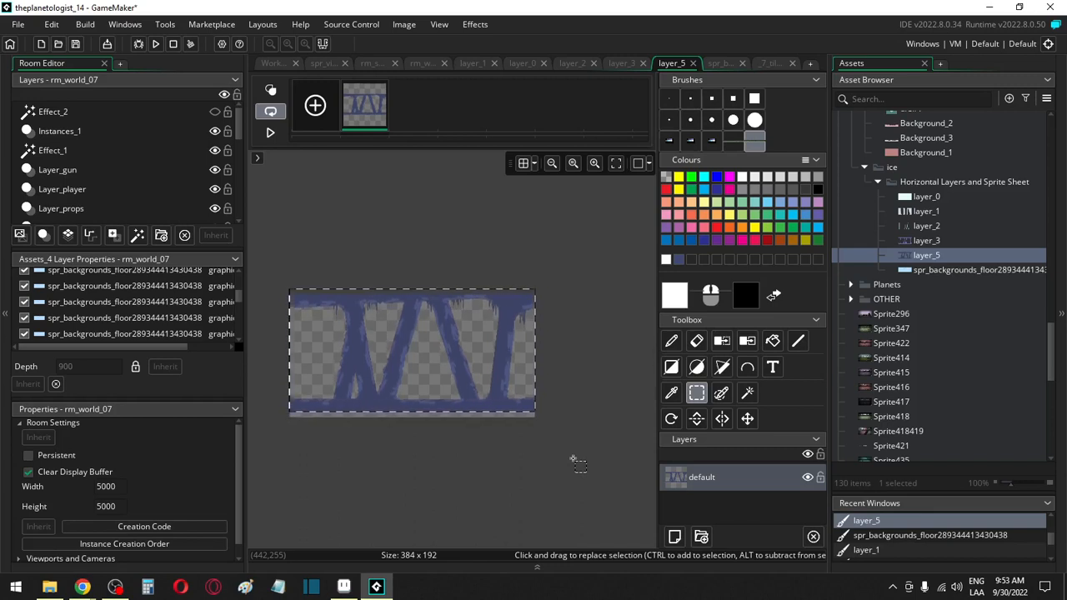
pyautogui.hotkey('ctrl', 'z')
# Step: Resize the ice layer_5 sprite's canvas to a height of 250 pixels, keeping the artwork anchored at the top centre
pyautogui.click(929, 258)
pyautogui.doubleClick(930, 259)
pyautogui.click(266, 202)
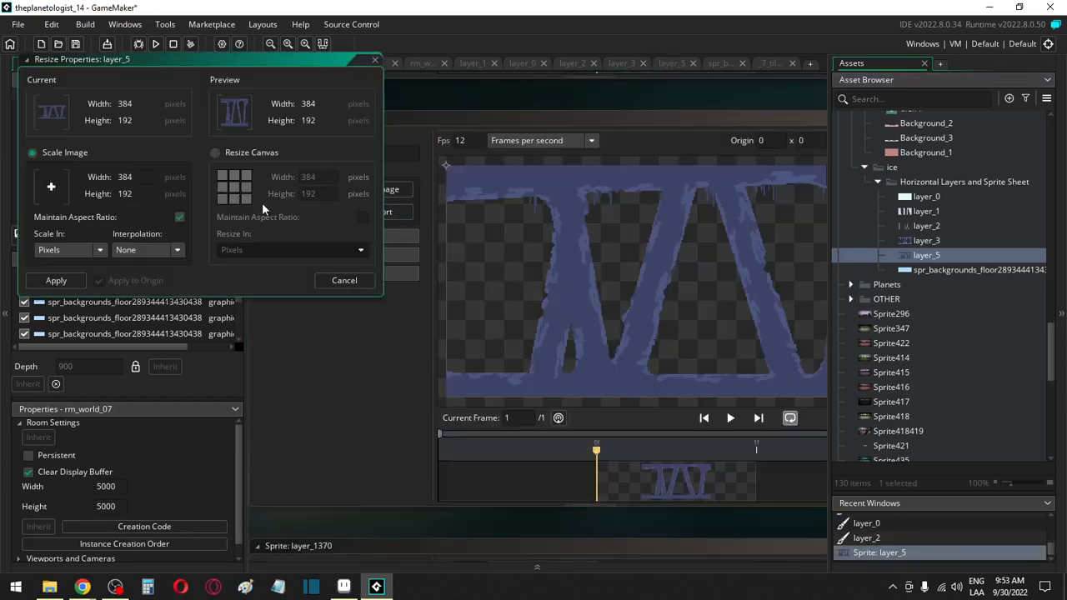
pyautogui.click(234, 175)
pyautogui.write('250')
pyautogui.click(56, 280)
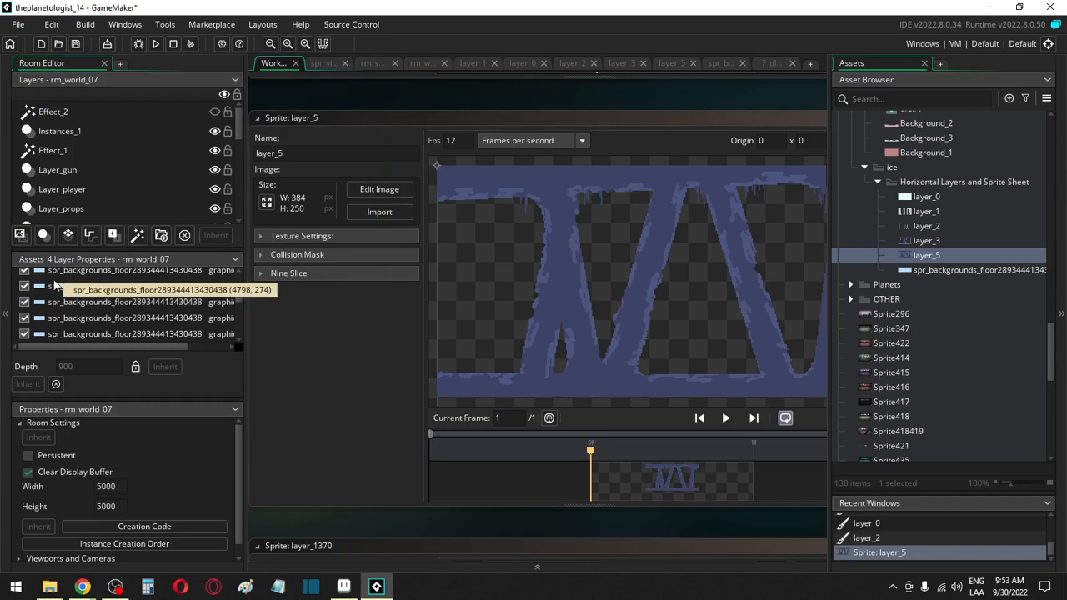
# Step: Stamp the green ground strip brush into the empty area beneath the ice pillars of the layer_5 image
pyautogui.scroll(-4, 569, 306)
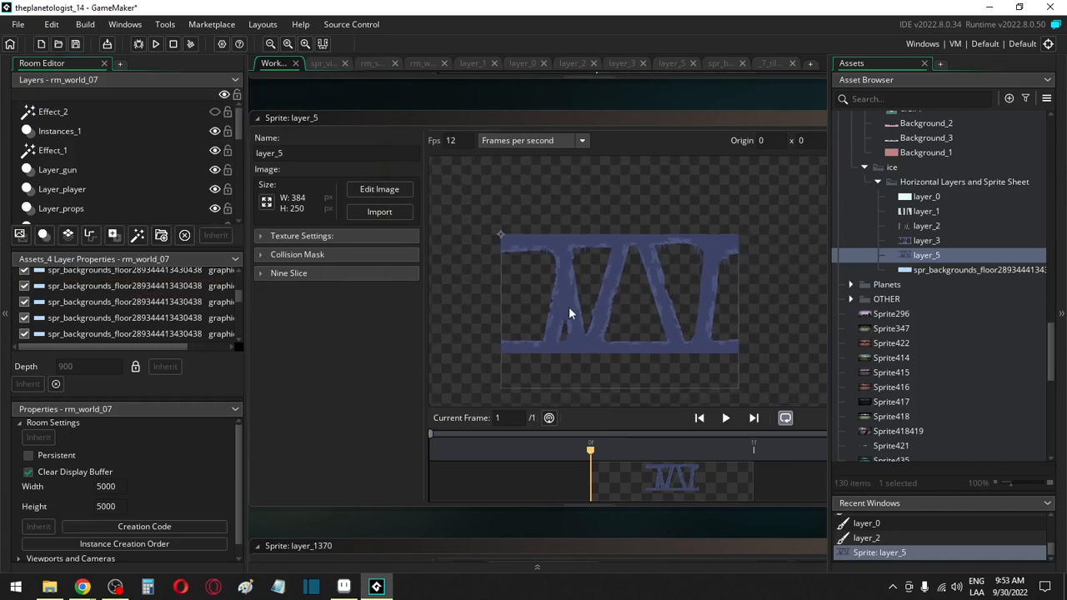
pyautogui.click(386, 190)
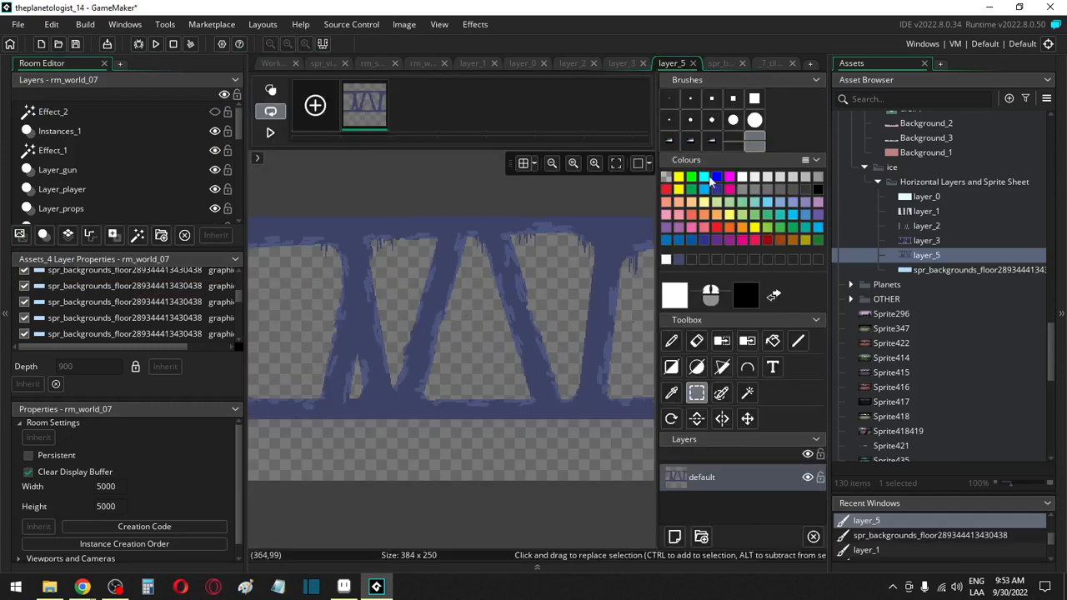
pyautogui.click(755, 143)
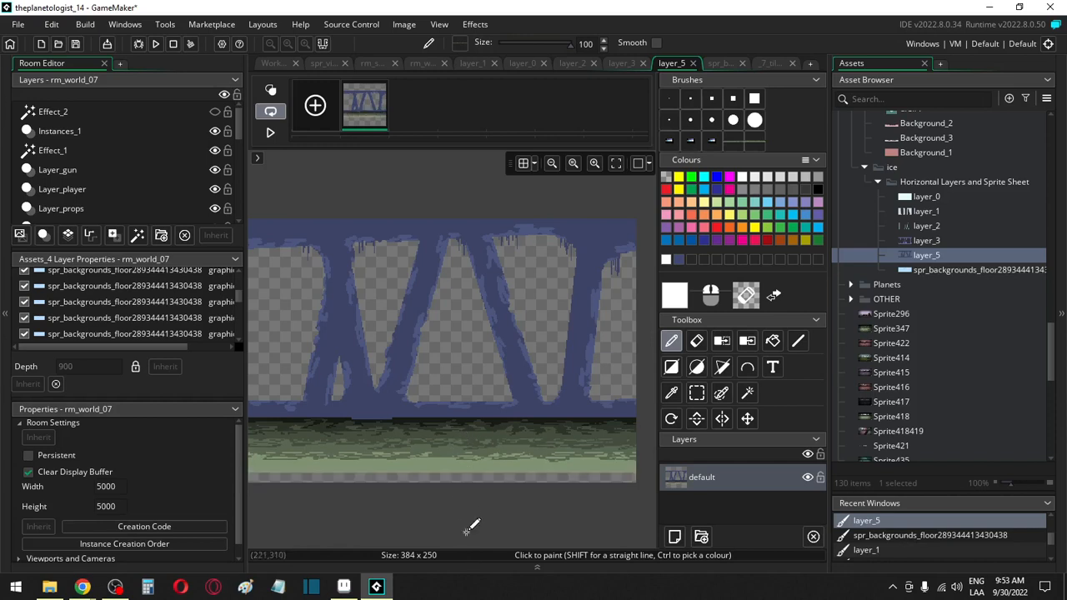
# Step: Stamp the saved ice palette brush into the transparent gap just above the green ground strip of layer_5
pyautogui.scroll(3, 456, 444)
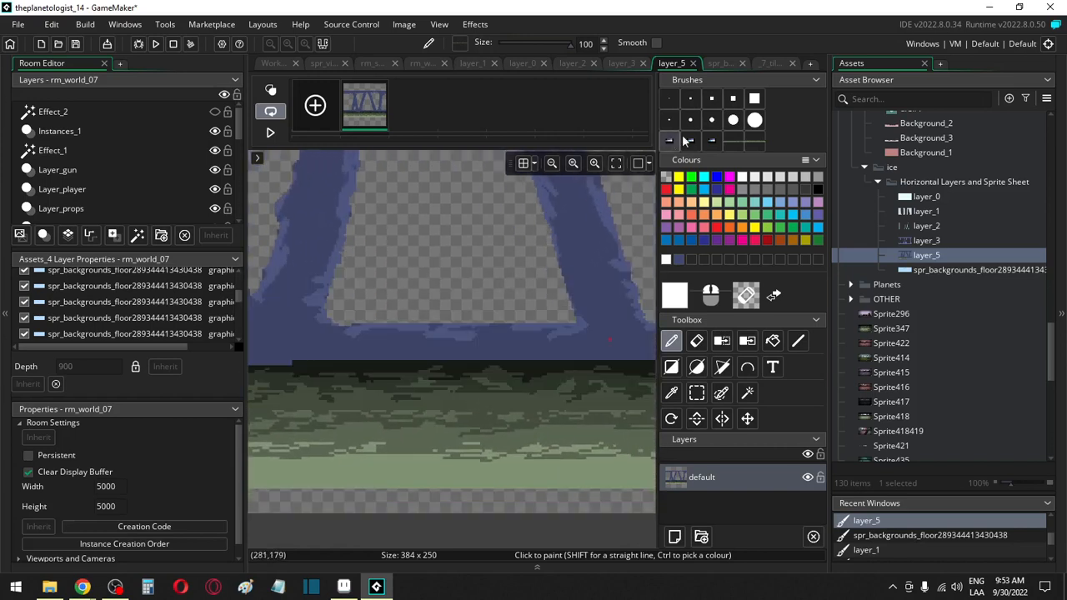
pyautogui.click(712, 140)
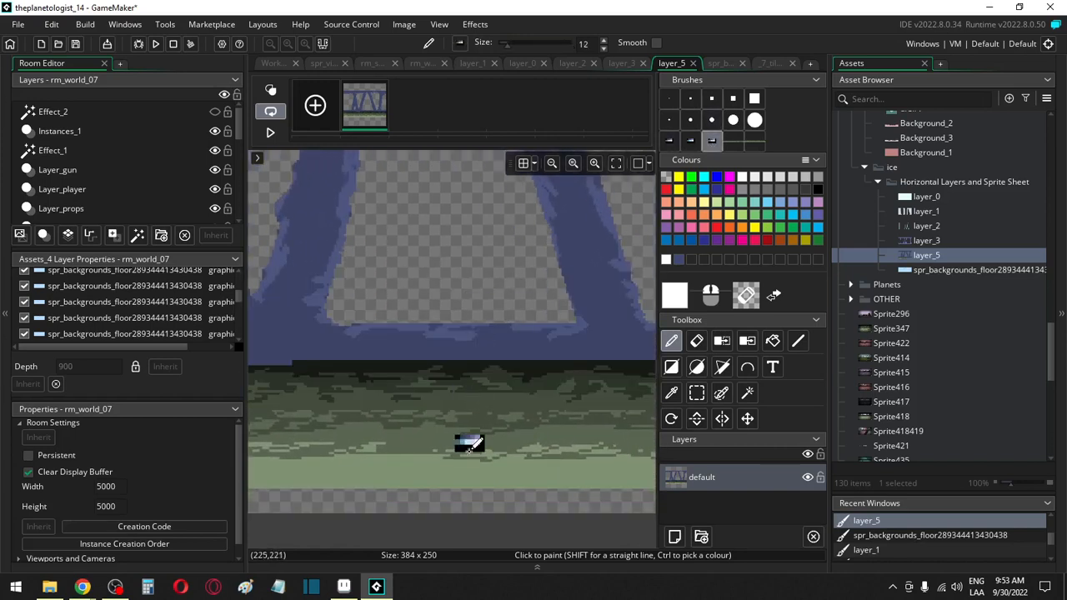
pyautogui.click(498, 305)
pyautogui.keyDown('ctrl'); pyautogui.scroll(4, 463, 462); pyautogui.keyUp('ctrl')
pyautogui.keyDown('ctrl'); pyautogui.scroll(-3, 567, 358); pyautogui.keyUp('ctrl')
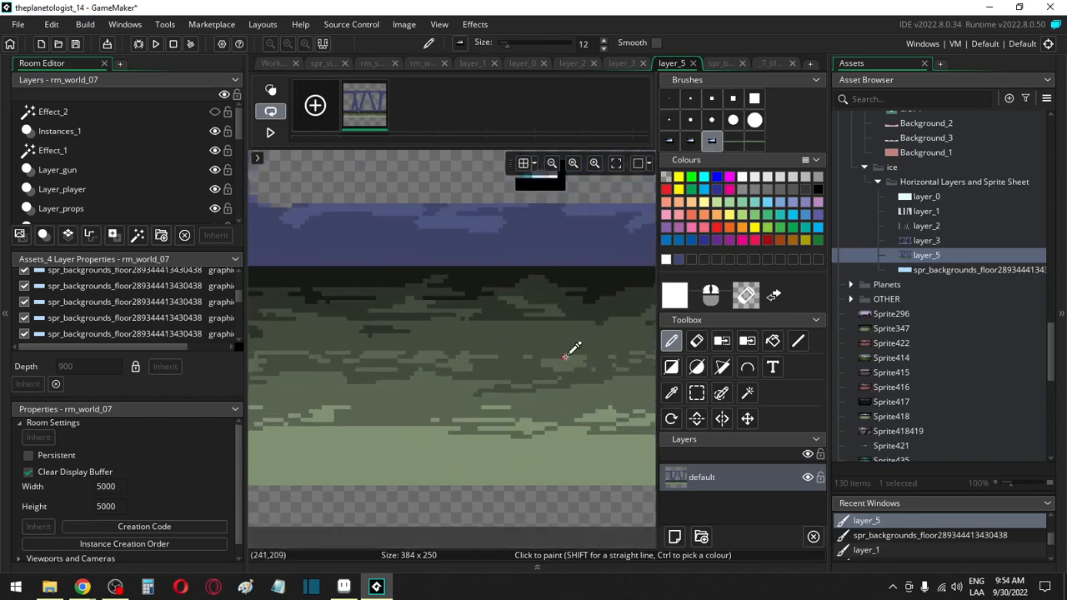
pyautogui.keyDown('ctrl'); pyautogui.scroll(-1, 519, 327); pyautogui.keyUp('ctrl')
pyautogui.keyDown('ctrl'); pyautogui.scroll(3, 545, 314); pyautogui.keyUp('ctrl')
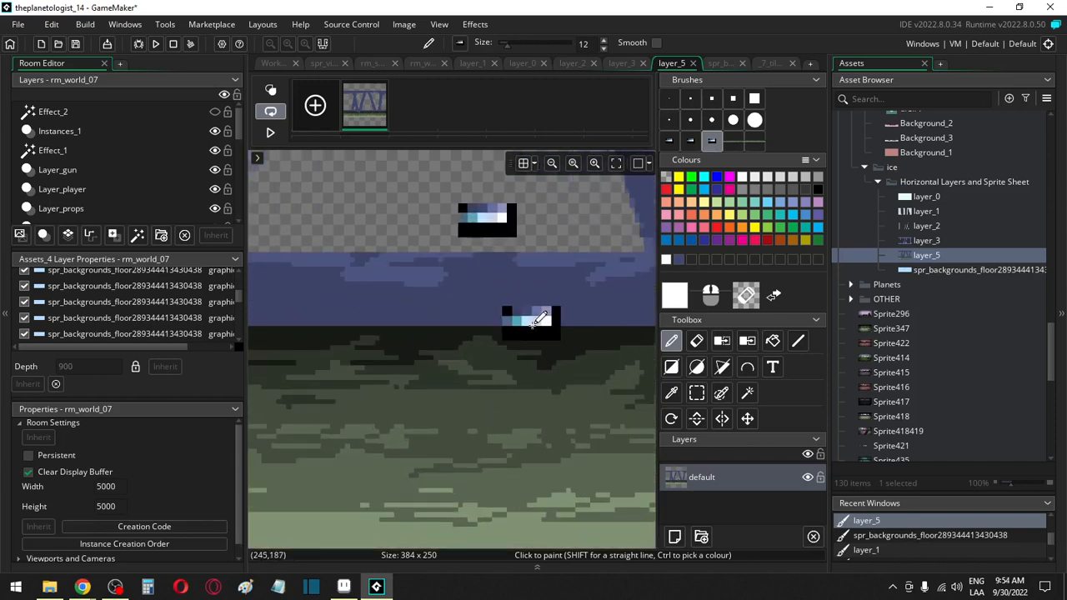
# Step: Replace the ground strip's lightest green with the palette's light blue and its next darker green with teal
pyautogui.press('ctrl')
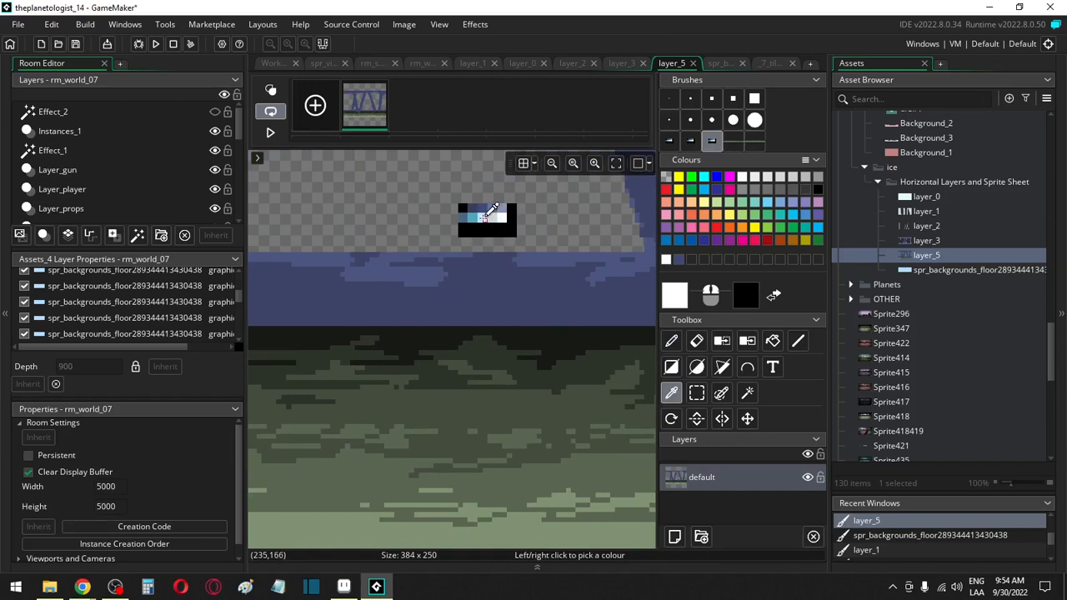
pyautogui.keyDown('ctrl'); pyautogui.click(485, 216); pyautogui.keyUp('ctrl')
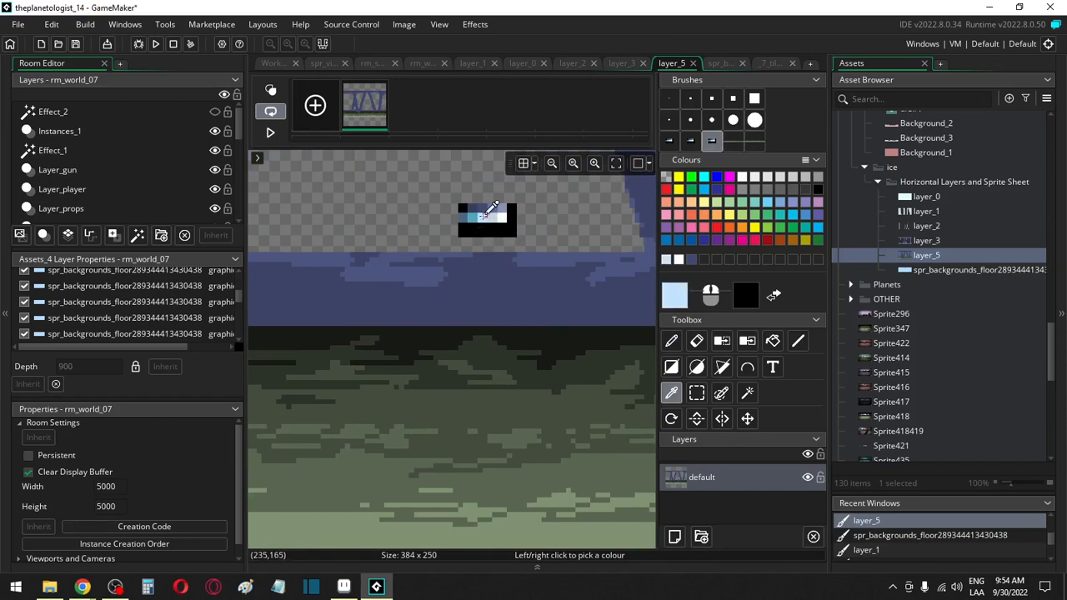
pyautogui.press('f')
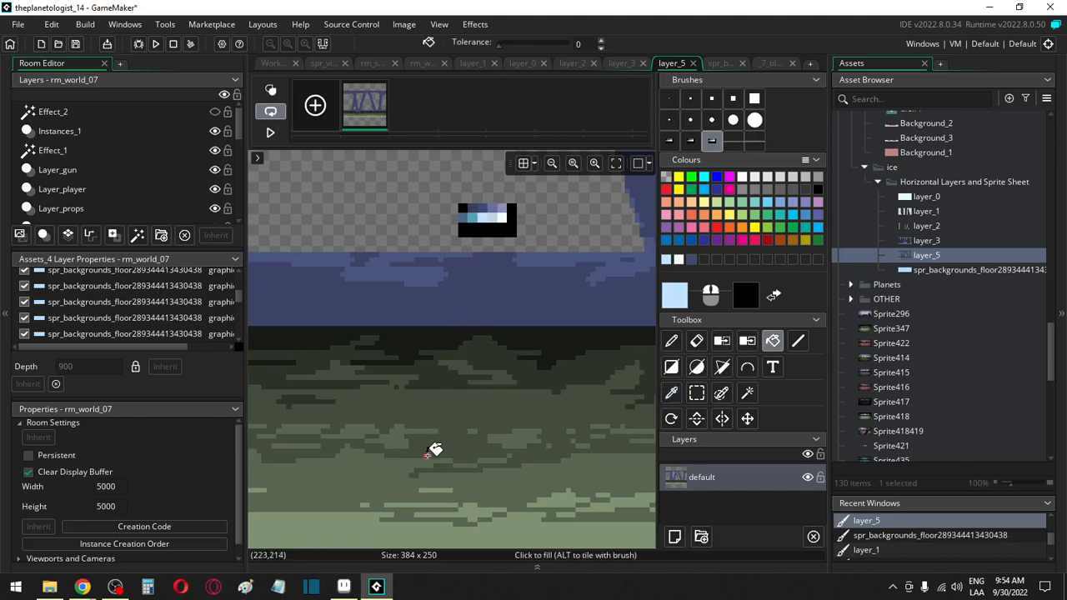
pyautogui.click(376, 542)
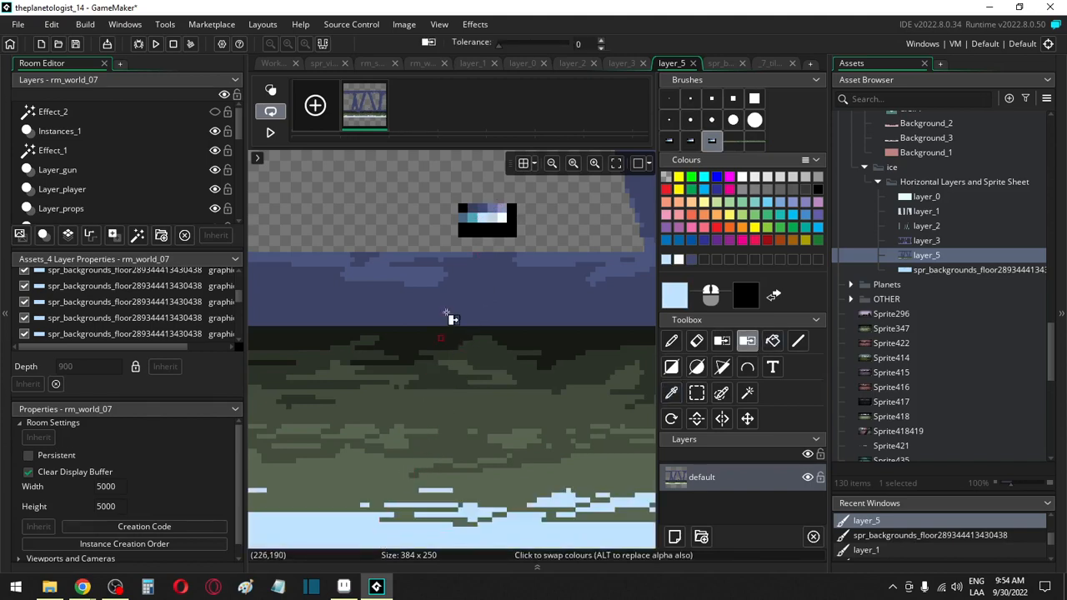
pyautogui.press('i')
pyautogui.click(472, 216)
pyautogui.press('f')
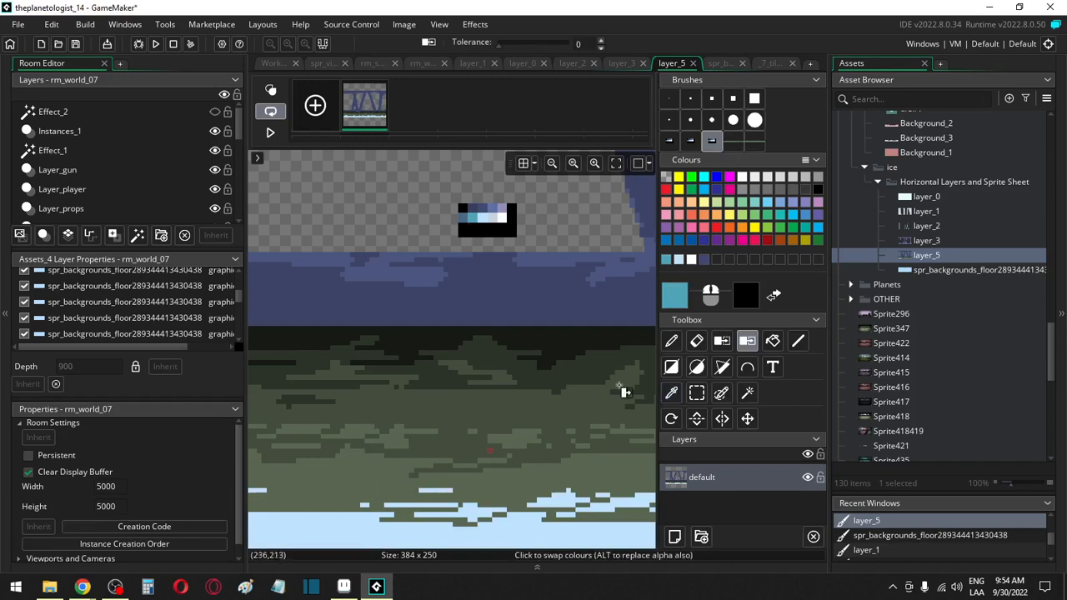
pyautogui.click(358, 488)
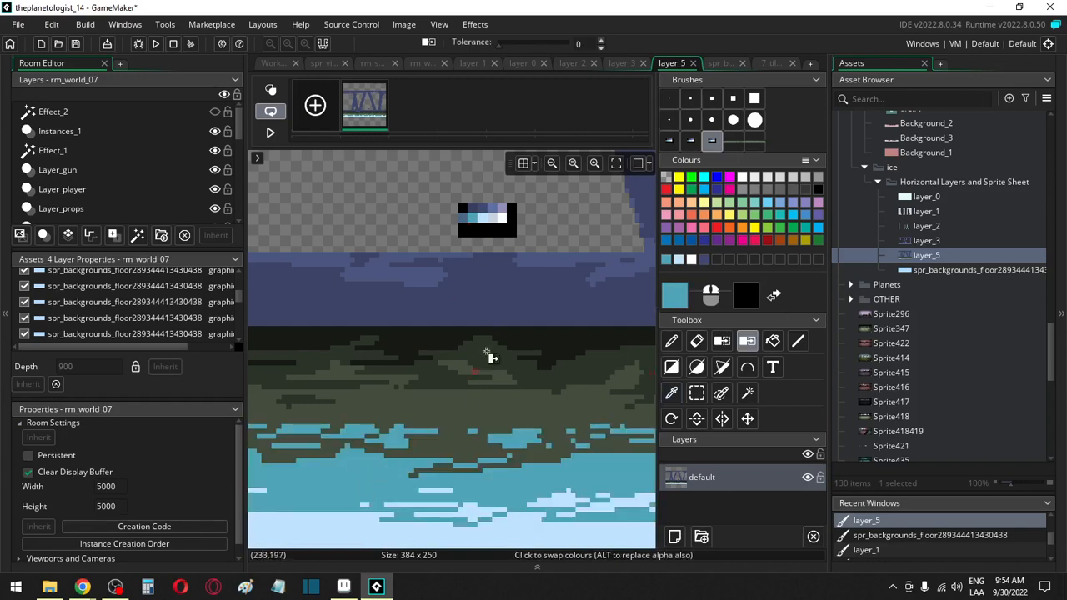
# Step: Recolour the strip's two dark green shades, using lavender for the lighter one and medium blue for the darker one
pyautogui.press('i')
pyautogui.press('f')
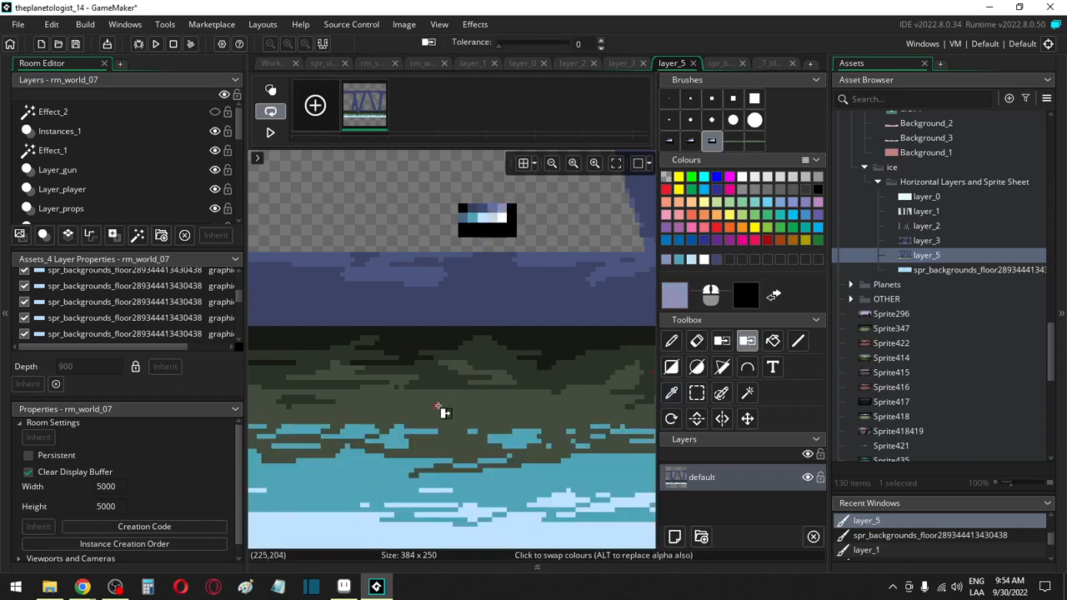
pyautogui.click(442, 409)
pyautogui.press('i')
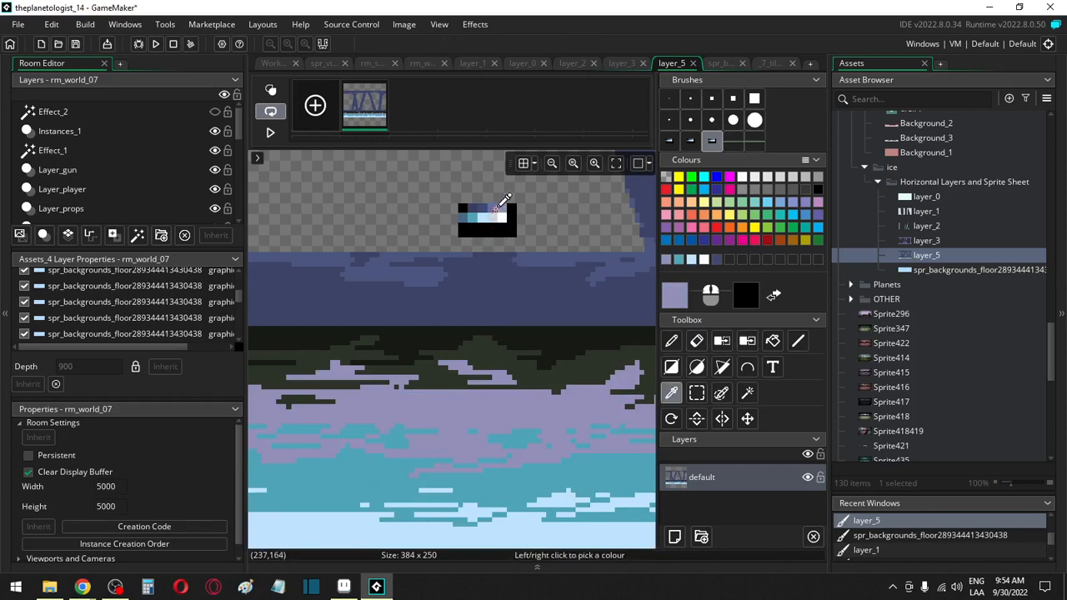
pyautogui.click(496, 203)
pyautogui.press('f')
pyautogui.click(439, 387)
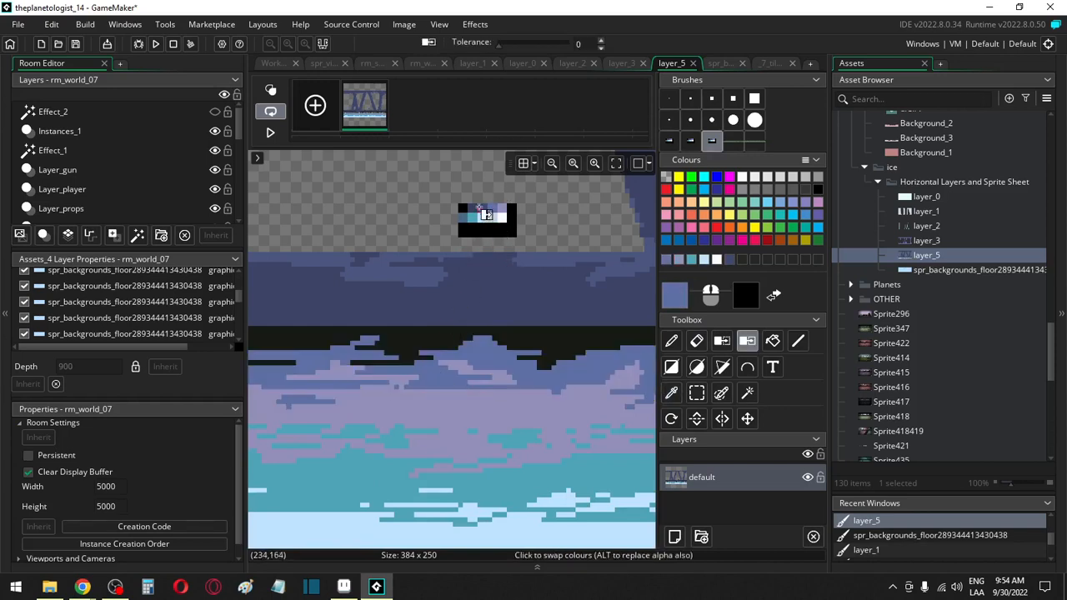
# Step: Try replacing the strip's near-black shade with the palette's indigo and undo the swap
pyautogui.press('i')
pyautogui.click(485, 204)
pyautogui.press('f')
pyautogui.click(426, 342)
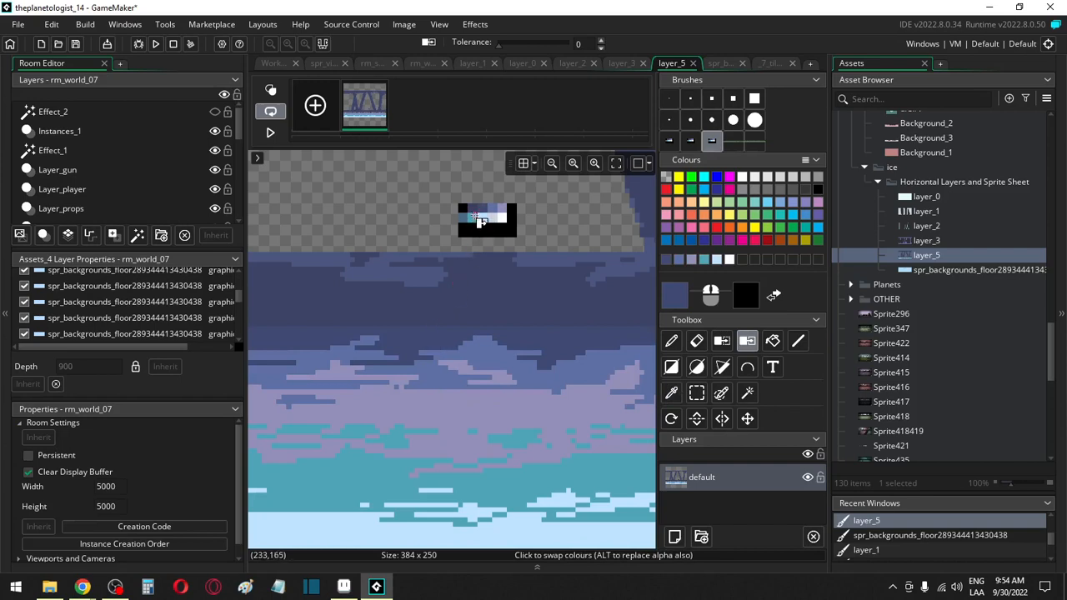
pyautogui.hotkey('ctrl', 'z')
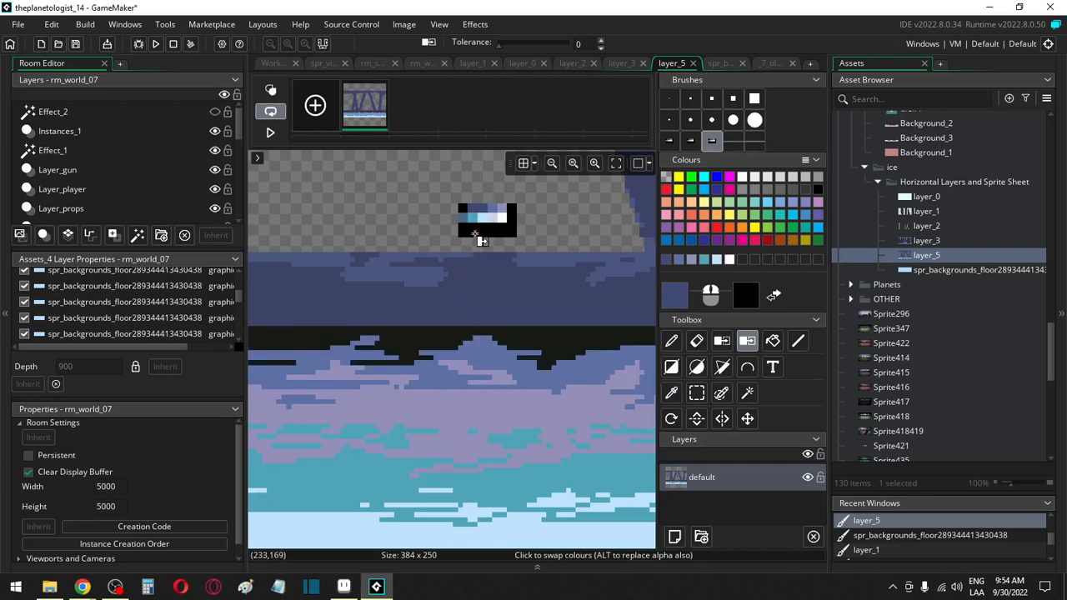
# Step: Replace the strip's near-black shade and the ice pillars' main colour with the palette's dark navy
pyautogui.press('o')
pyautogui.click(471, 207)
pyautogui.press('f')
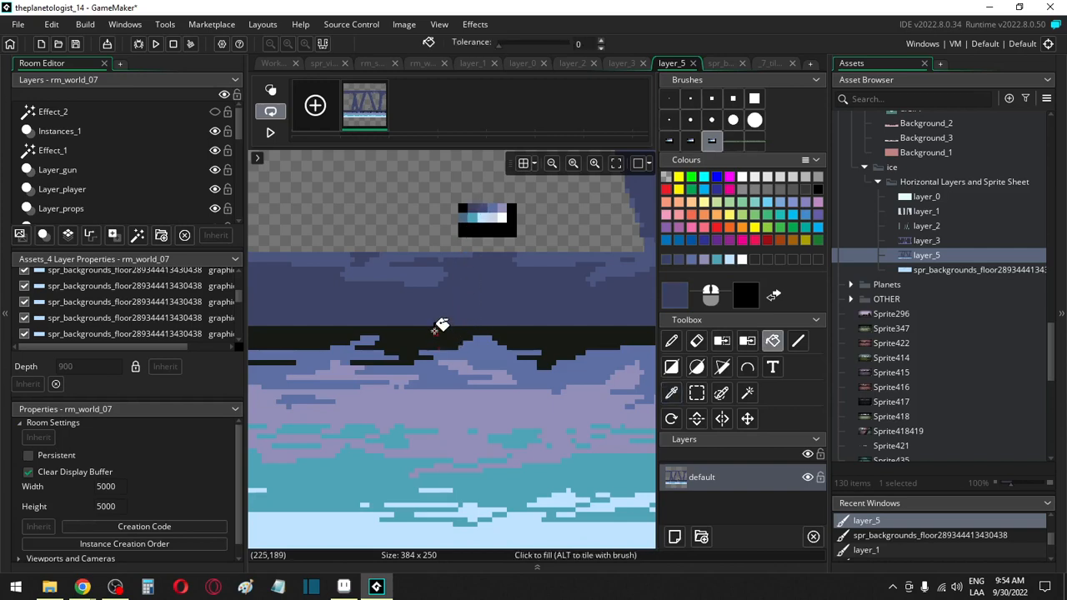
pyautogui.press('r')
pyautogui.click(432, 342)
pyautogui.keyDown('ctrl'); pyautogui.scroll(-2, 490, 448); pyautogui.keyUp('ctrl')
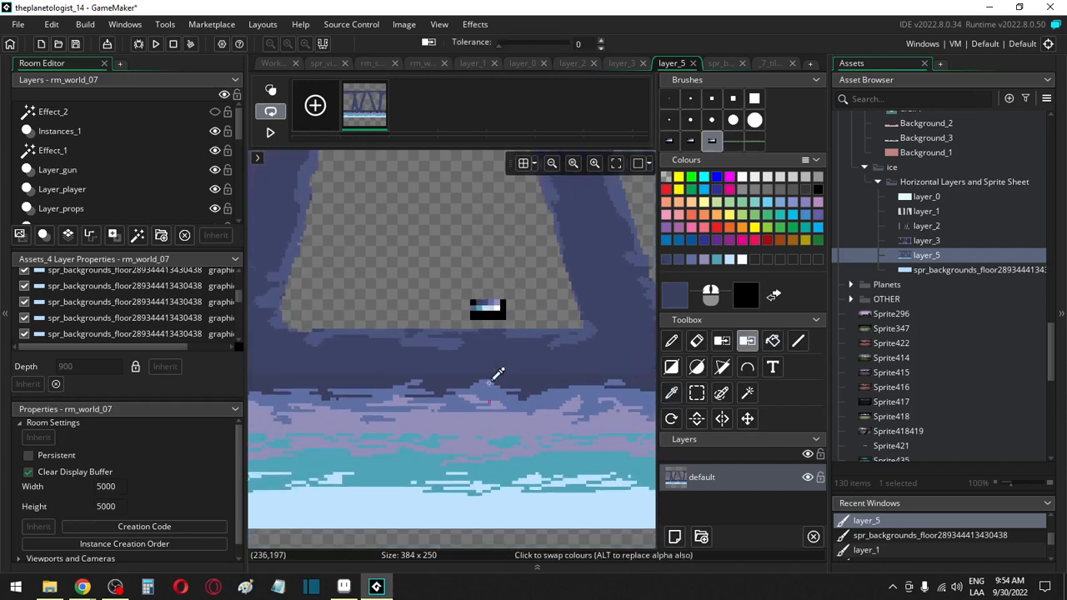
pyautogui.keyDown('ctrl'); pyautogui.scroll(1, 488, 362); pyautogui.keyUp('ctrl')
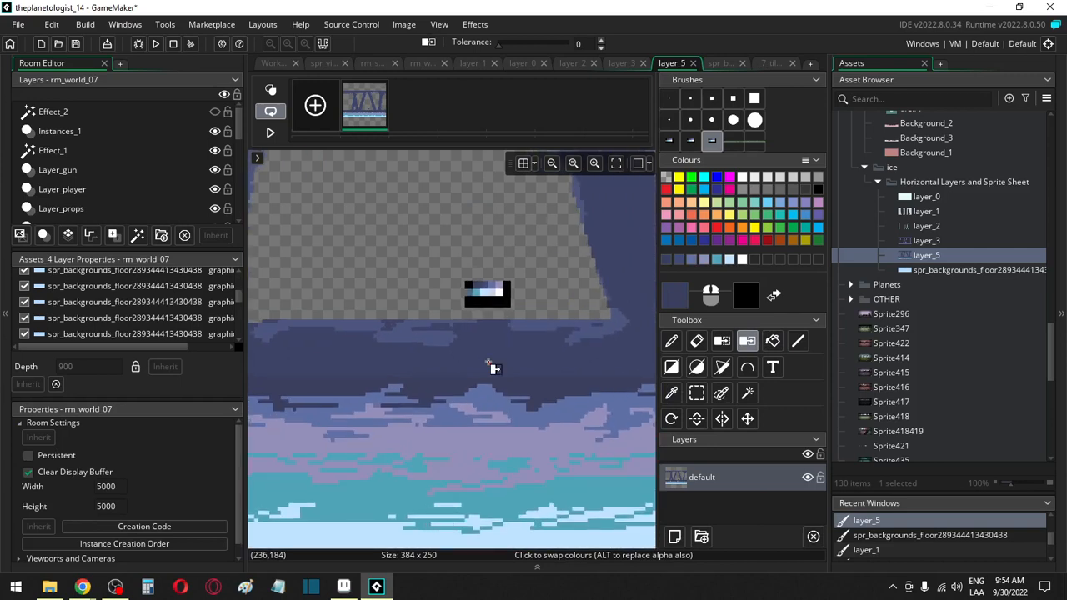
pyautogui.press('f')
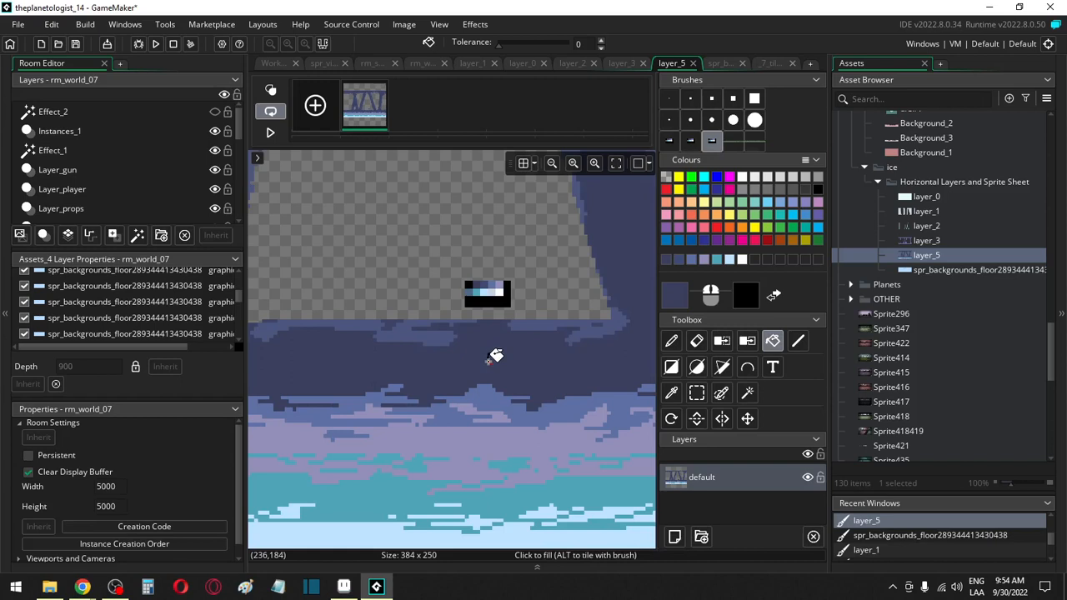
# Step: Try replacing the lighter blue highlights on the ice pillars with dark navy and undo the swap
pyautogui.press('i')
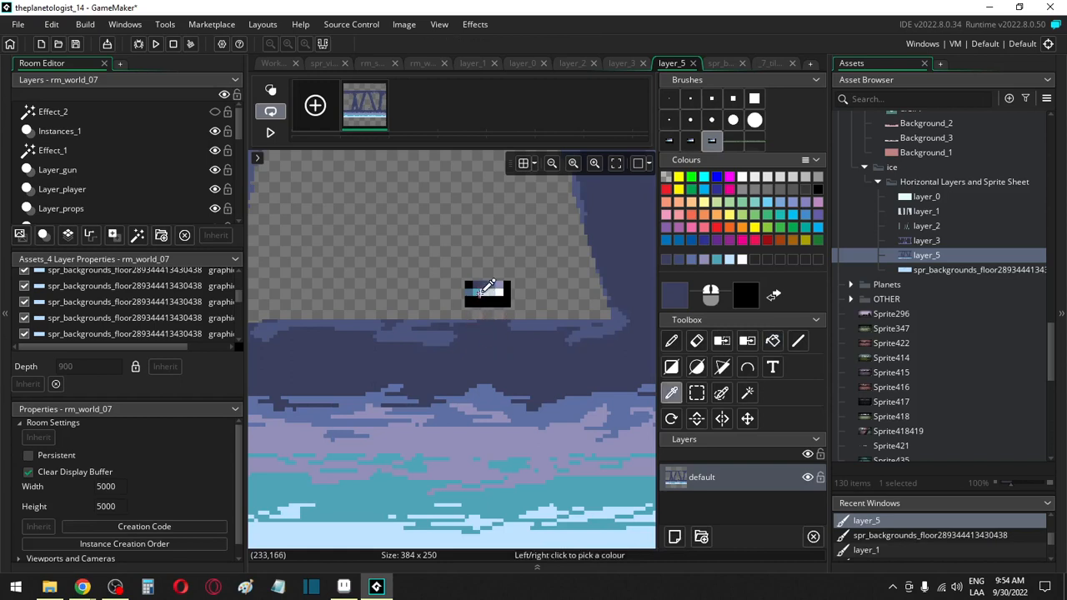
pyautogui.press('f')
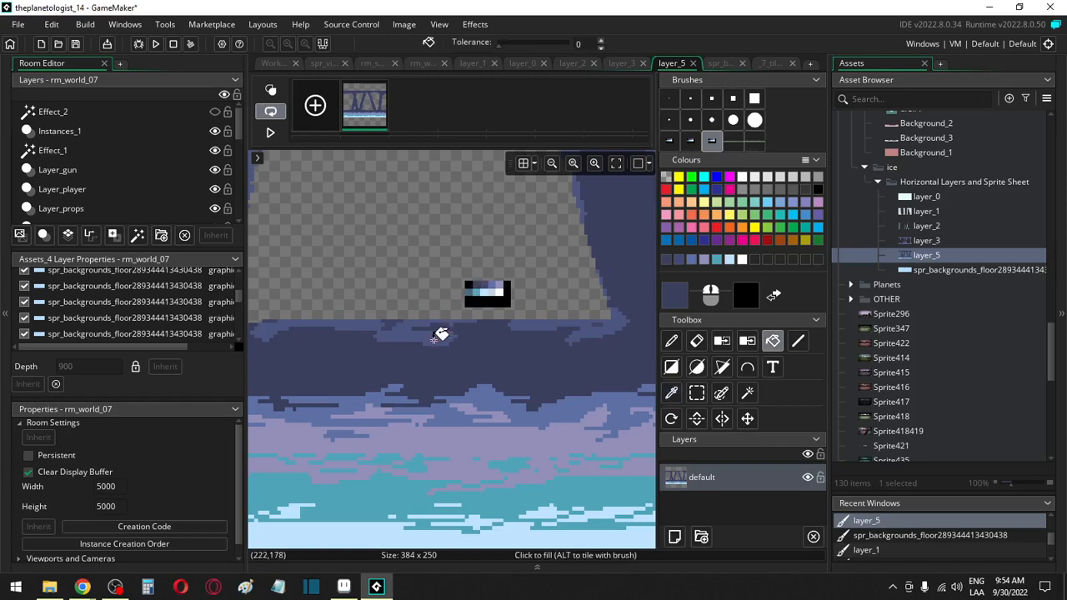
pyautogui.hotkey('shift', 'f')
pyautogui.click(429, 338)
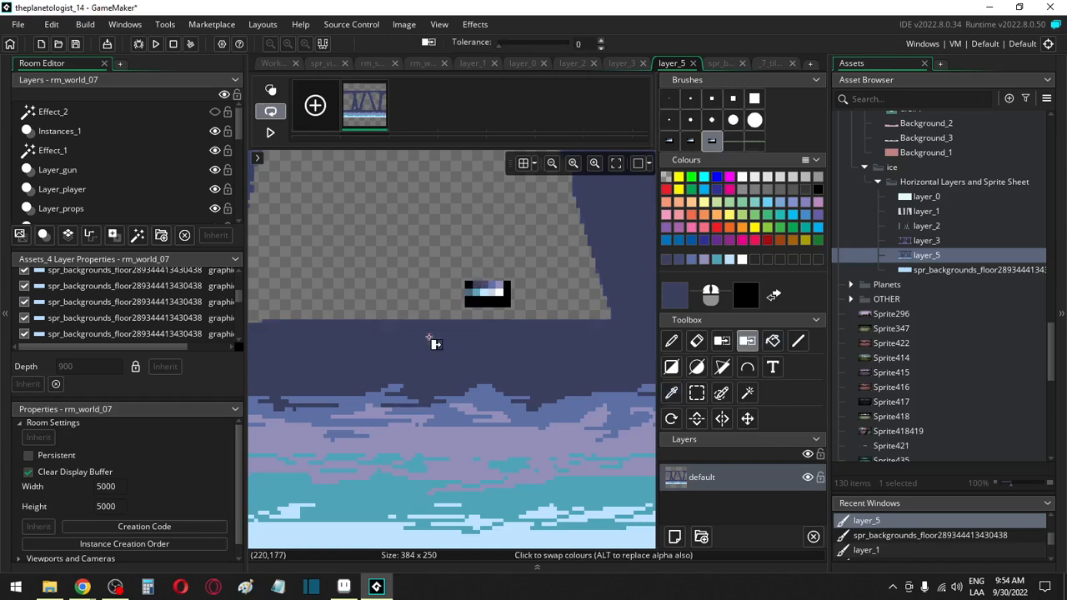
pyautogui.hotkey('ctrl', 'z')
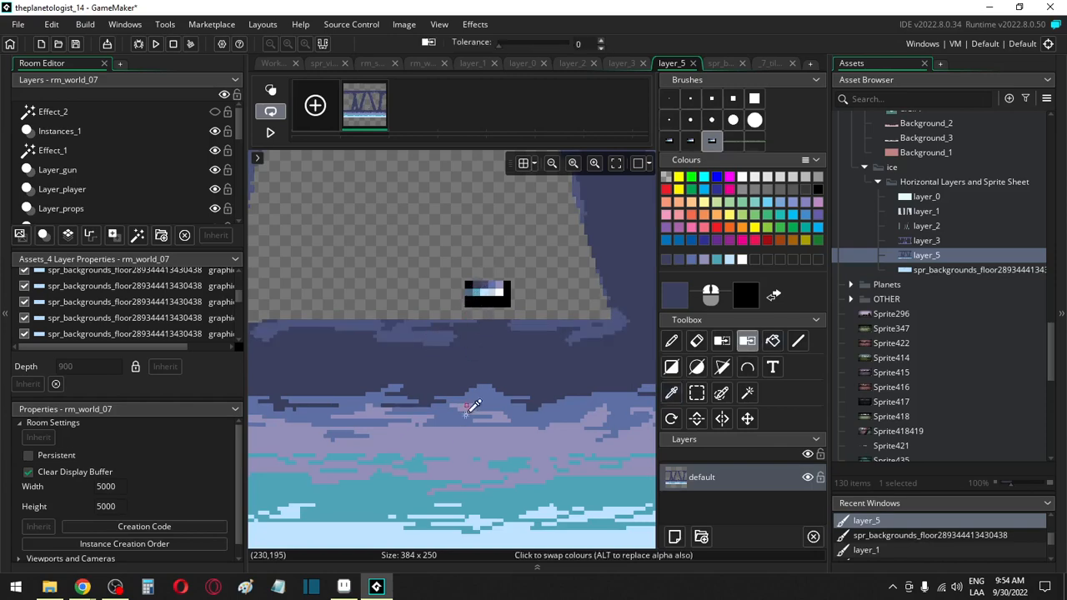
# Step: Switch to the rm_world_07 room and inspect how the edited layer_5 backdrop looks above the ice floor
pyautogui.scroll(-3, 471, 417)
pyautogui.scroll(-1, 457, 455)
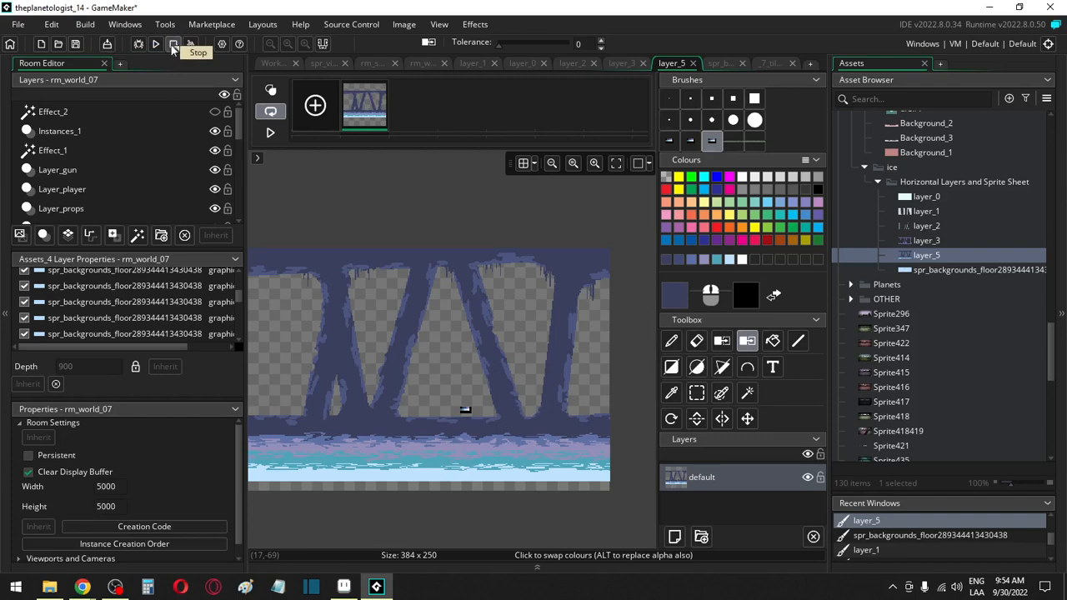
pyautogui.click(371, 63)
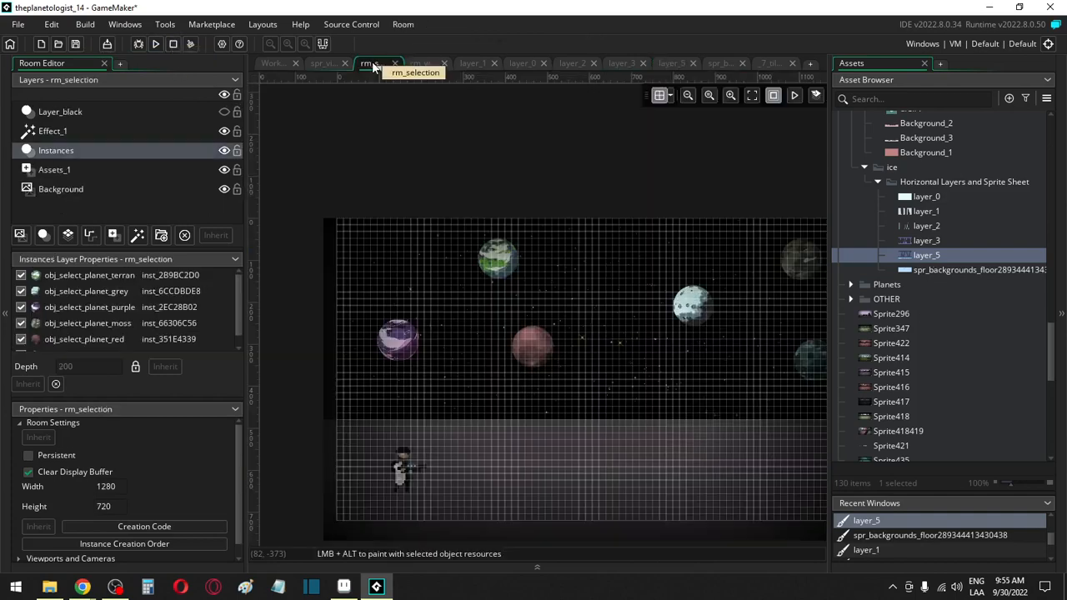
pyautogui.click(323, 63)
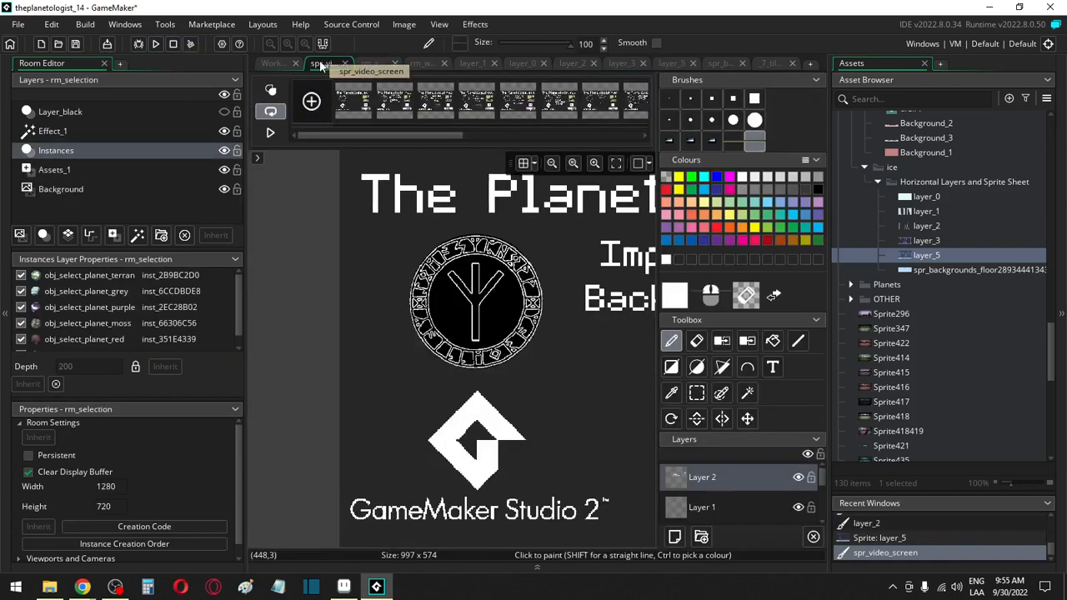
pyautogui.click(417, 64)
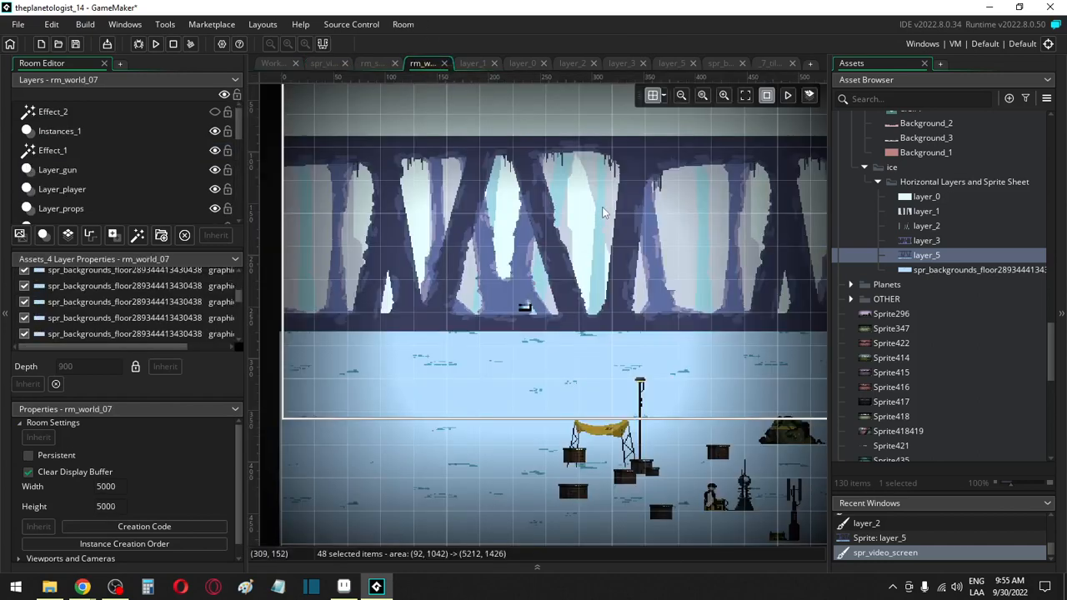
pyautogui.moveTo(603, 208); pyautogui.dragTo(540, 223, button='middle')
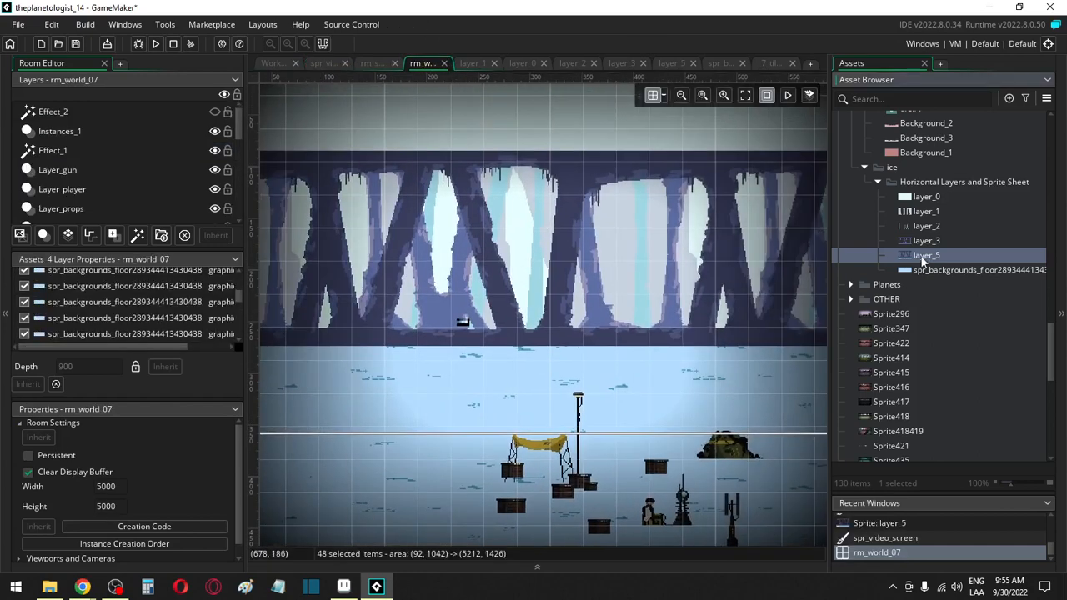
# Step: Reopen the ice layer_5 sprite in the image editor and erase the stamped palette swatch between the pillars
pyautogui.doubleClick(923, 261)
pyautogui.click(379, 189)
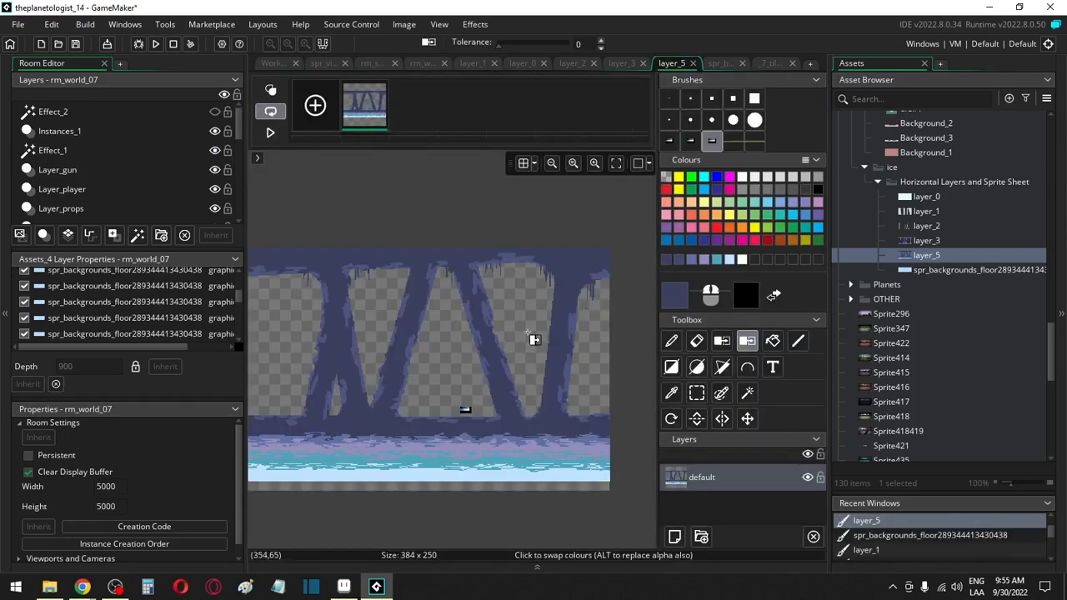
pyautogui.scroll(4, 475, 392)
pyautogui.click(697, 392)
pyautogui.moveTo(429, 402); pyautogui.dragTo(486, 432)
pyautogui.press('Delete')
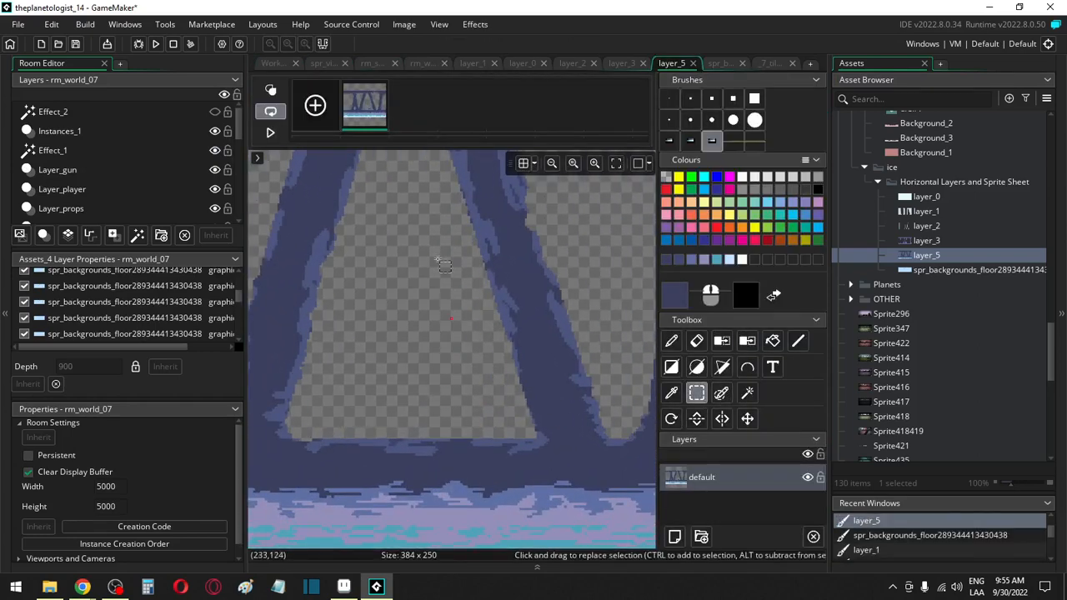
# Step: Auto-trim all frames of layer_5 to remove the empty margin and return to the rm_world_07 room
pyautogui.click(396, 26)
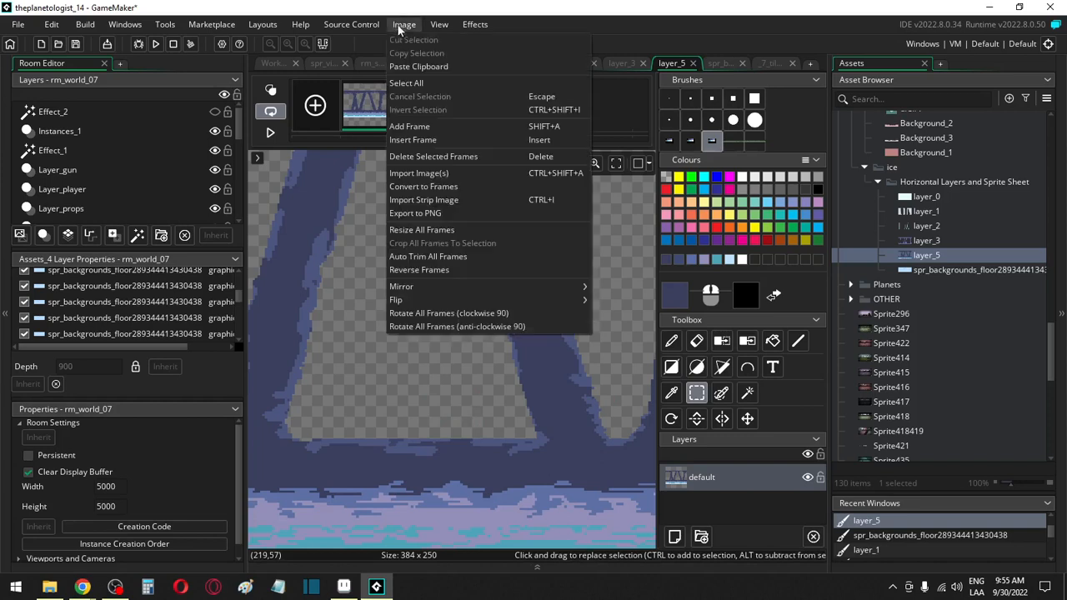
pyautogui.click(425, 256)
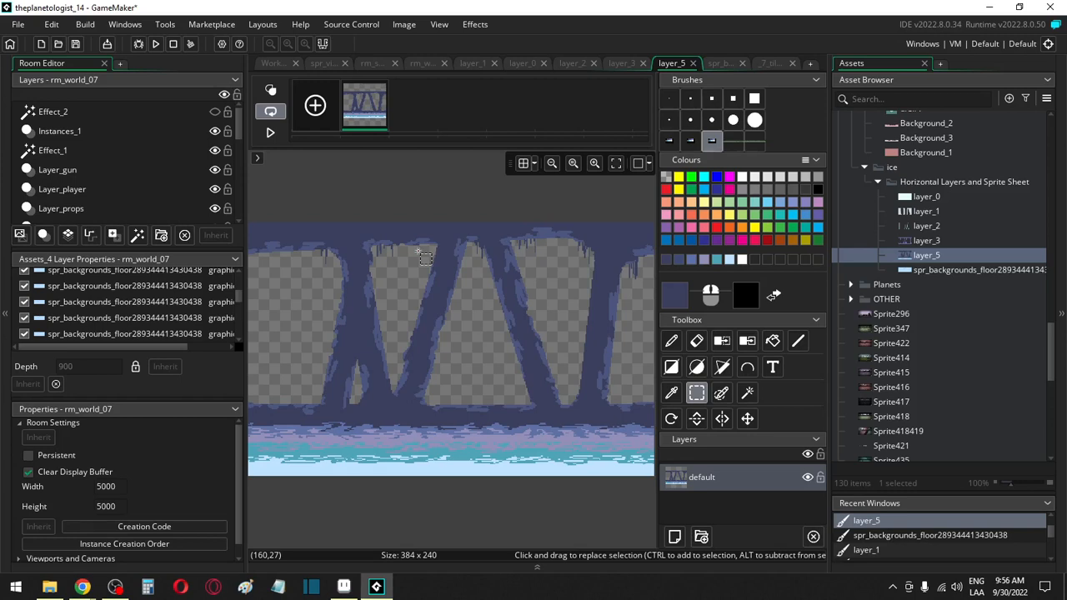
pyautogui.click(371, 65)
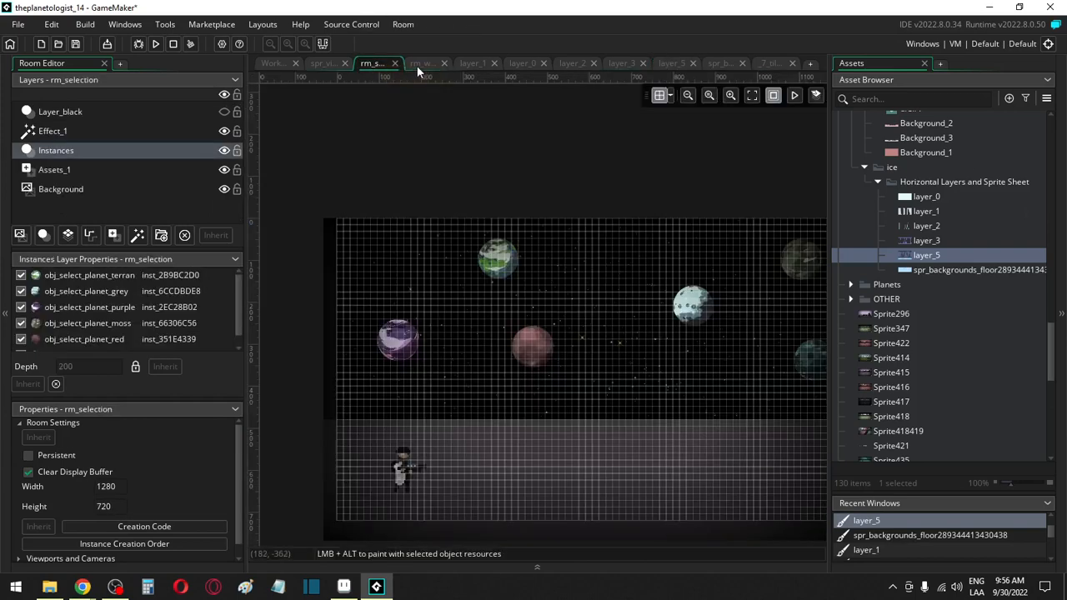
pyautogui.click(421, 64)
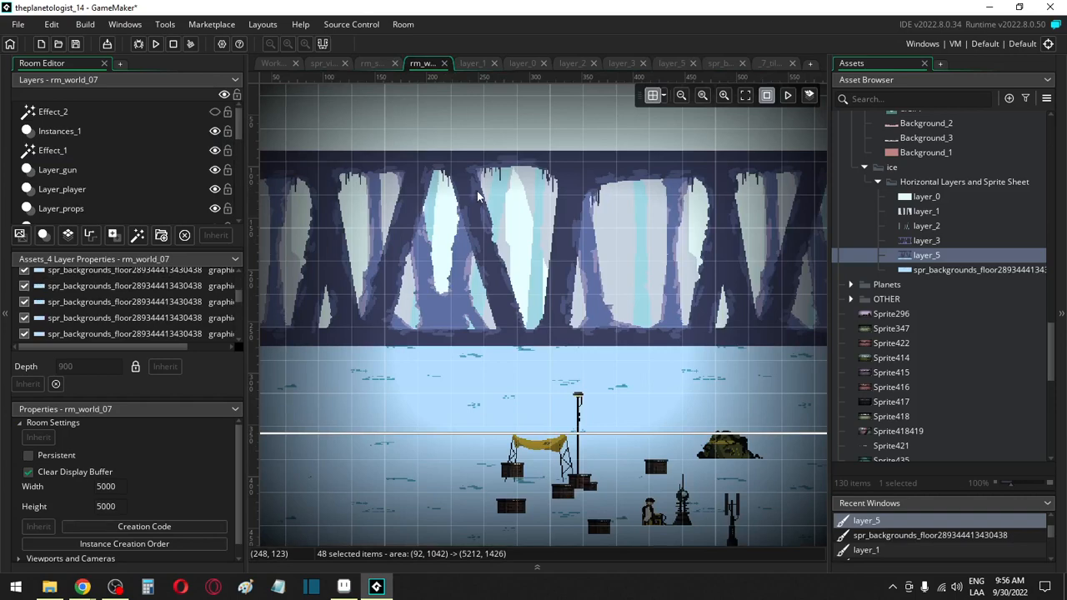
pyautogui.click(348, 367)
pyautogui.moveTo(360, 405); pyautogui.dragTo(398, 450)
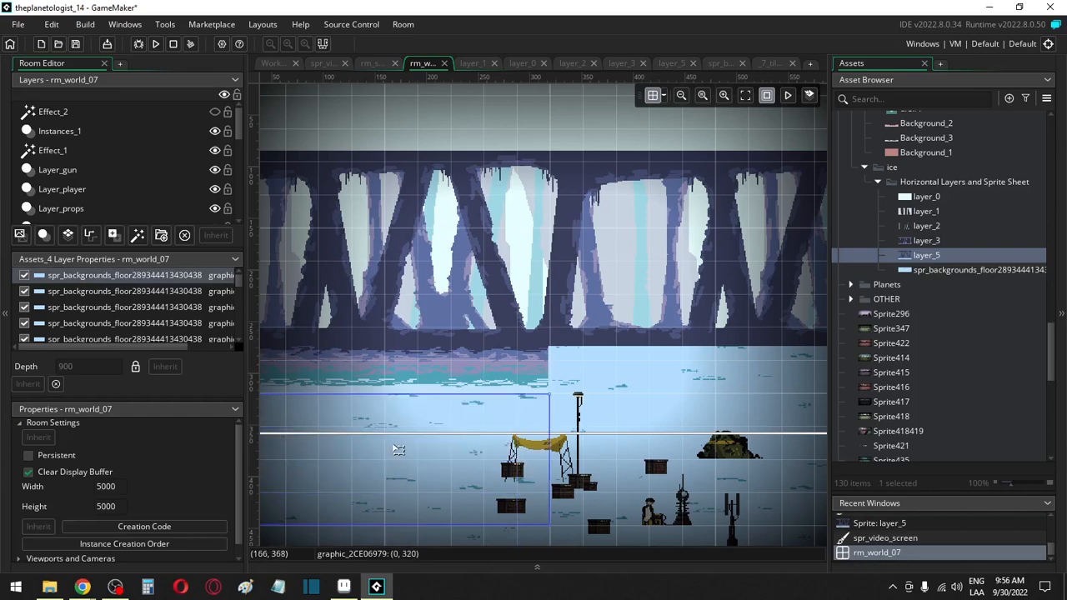
pyautogui.click(707, 395)
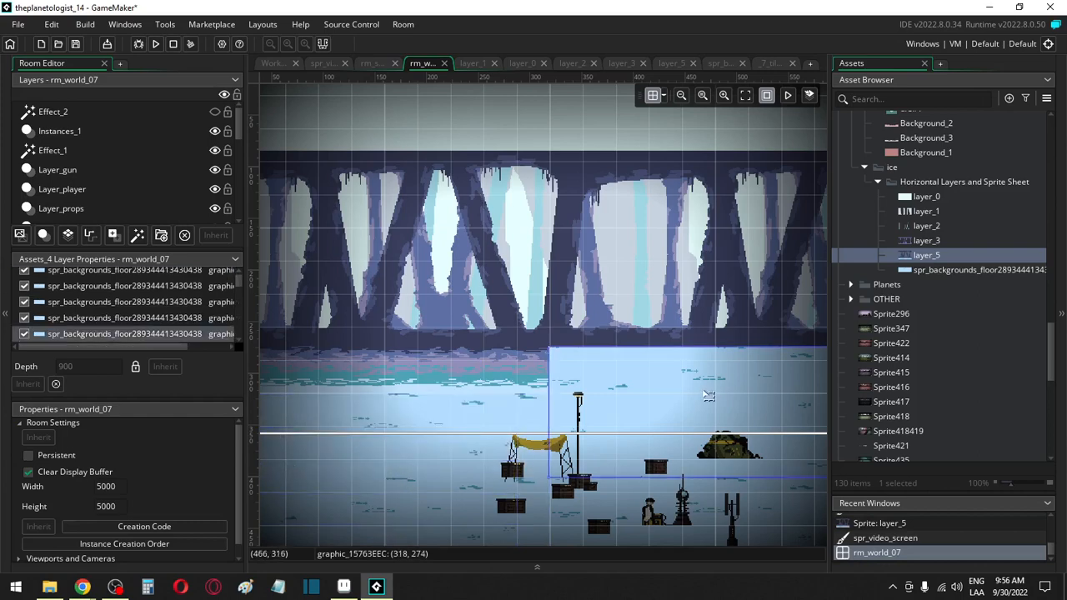
pyautogui.hotkey('ctrl', 'z')
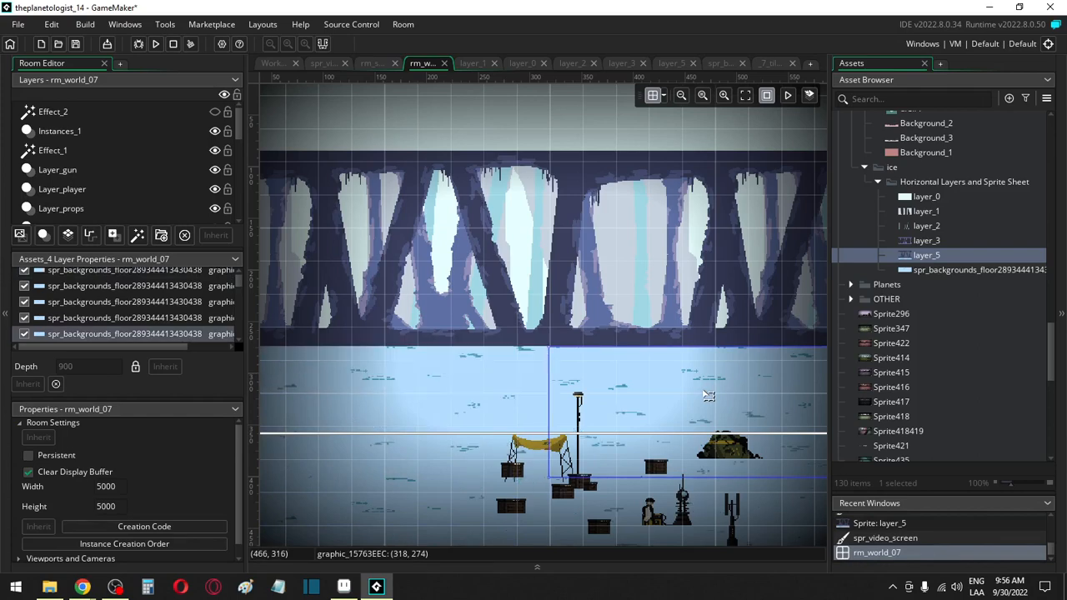
pyautogui.click(560, 342)
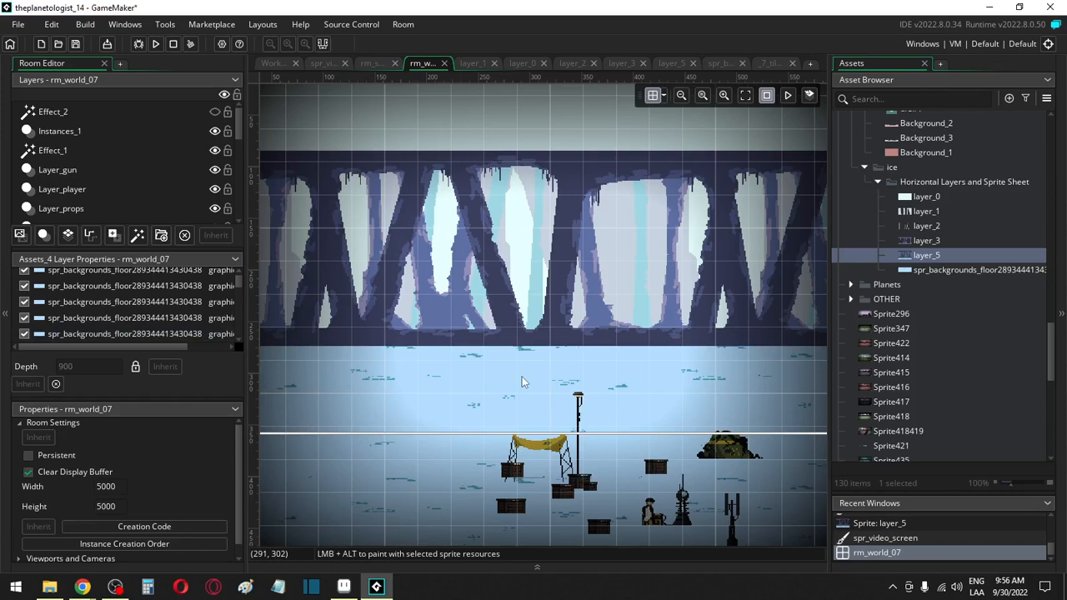
pyautogui.hotkey('ctrl', 'z')
pyautogui.hotkey('ctrl', 'z')
pyautogui.hotkey('ctrl', 'z')
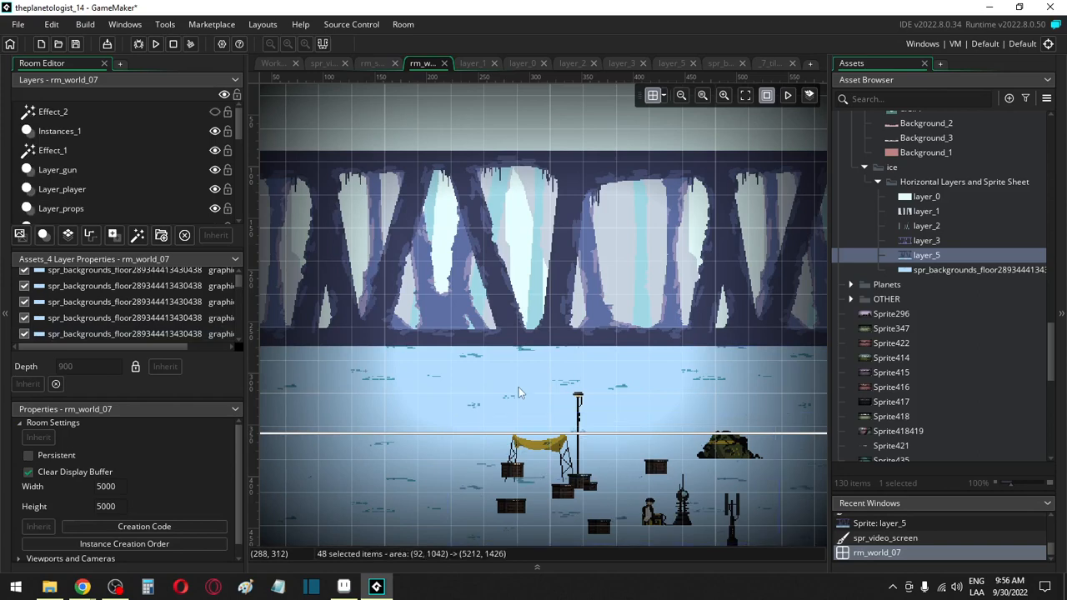
pyautogui.scroll(-3, 518, 392)
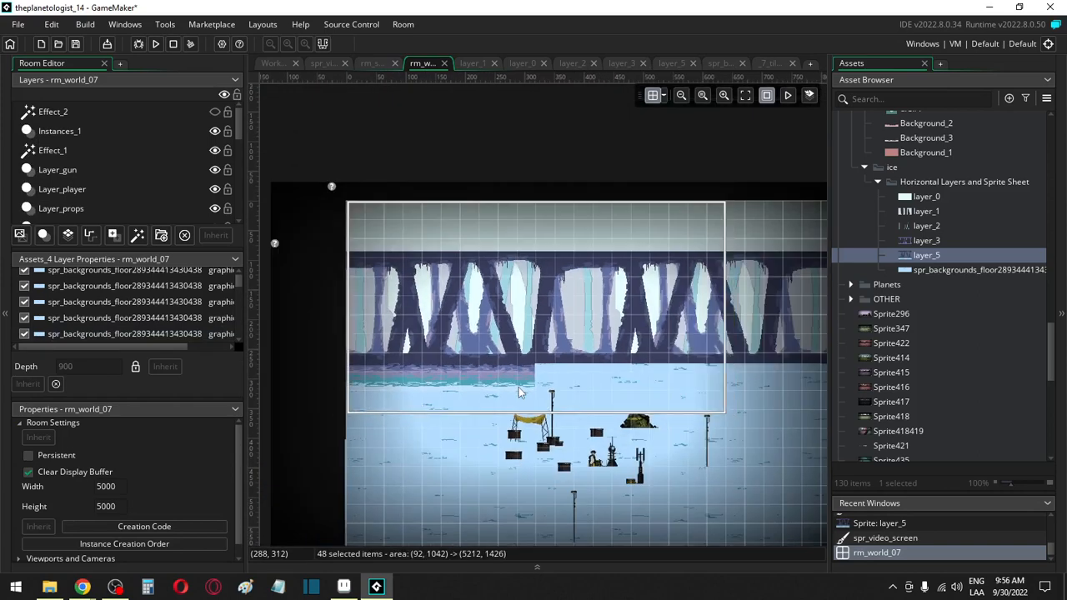
pyautogui.hotkey('ctrl', 'y')
pyautogui.hotkey('ctrl', 'y')
pyautogui.hotkey('ctrl', 'y')
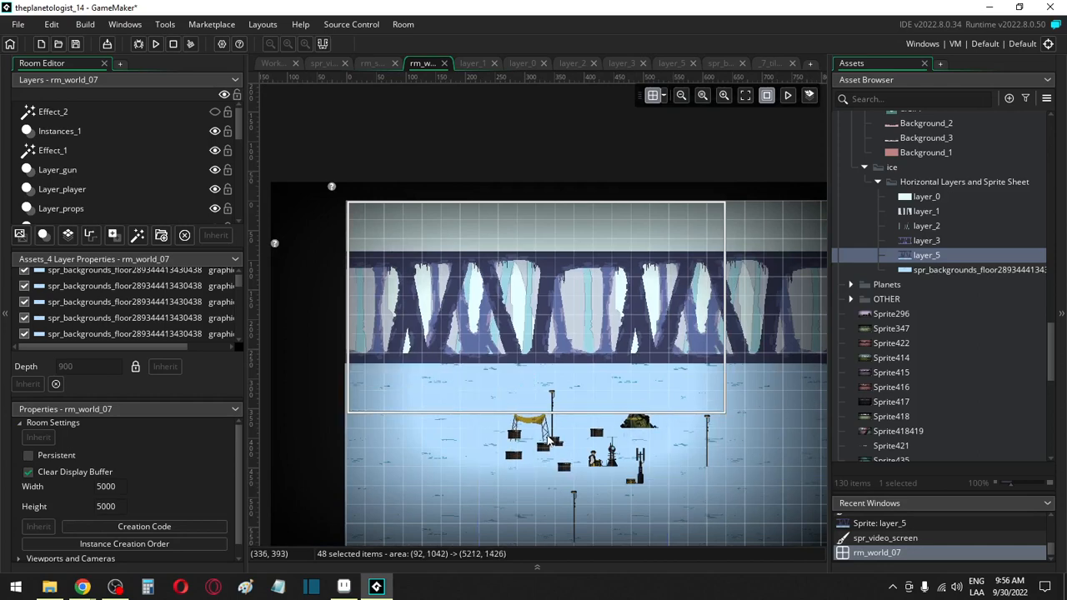
# Step: Move the selected block of lower floor sprites in rm_world_07 left to about x -4, in line with the room's left edge
pyautogui.scroll(-2, 550, 440)
pyautogui.scroll(-3, 175, 174)
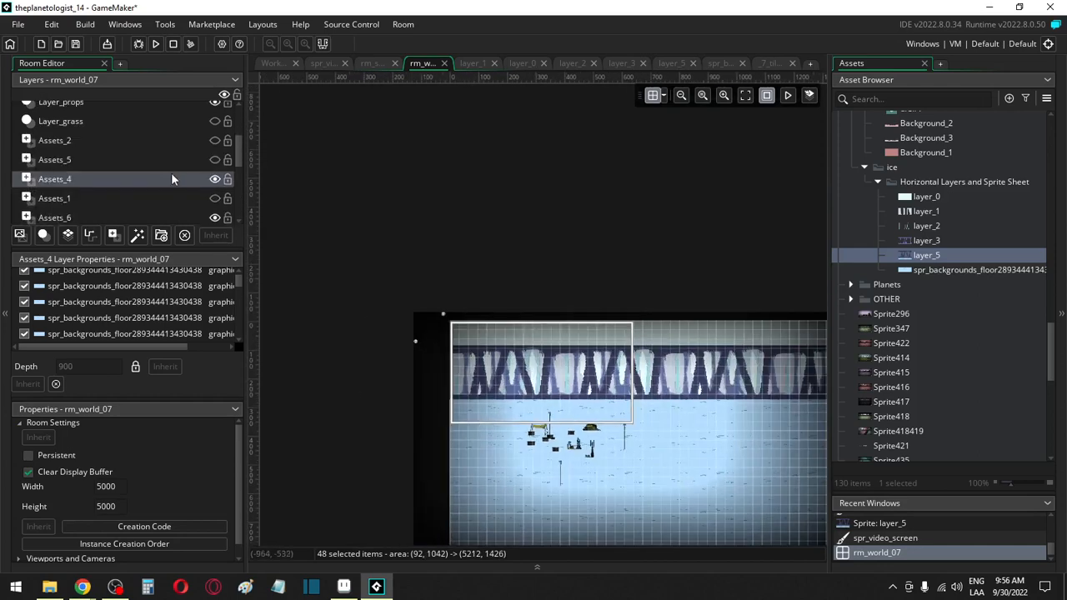
pyautogui.scroll(-2, 511, 328)
pyautogui.moveTo(616, 322); pyautogui.dragTo(517, 328, button='middle')
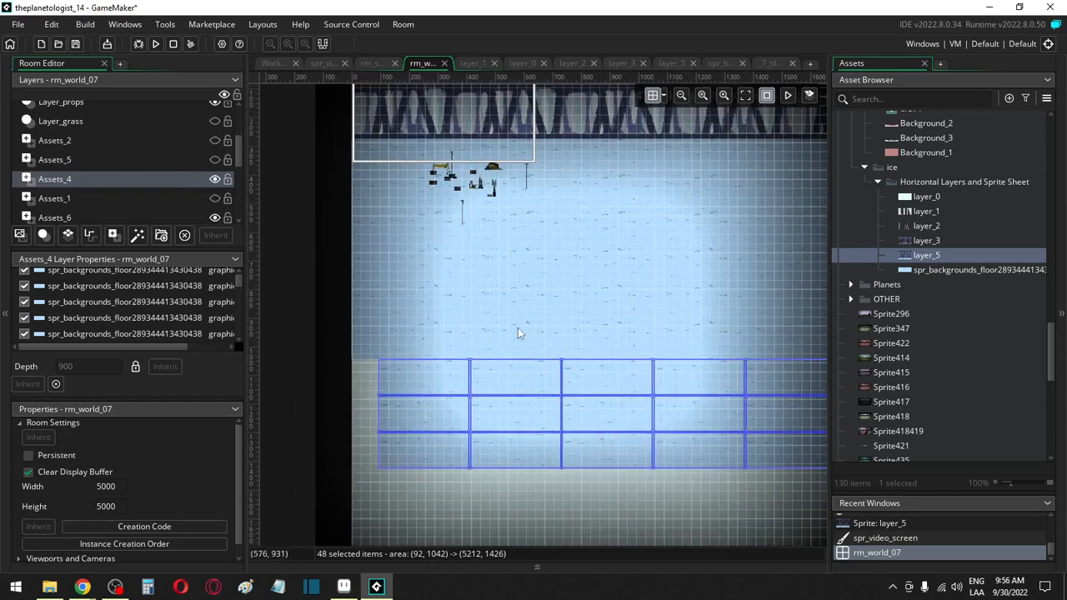
pyautogui.keyDown('ctrl'); pyautogui.scroll(-2, 518, 328); pyautogui.keyUp('ctrl')
pyautogui.keyDown('ctrl'); pyautogui.scroll(-1, 517, 327); pyautogui.keyUp('ctrl')
pyautogui.moveTo(638, 376); pyautogui.dragTo(624, 375)
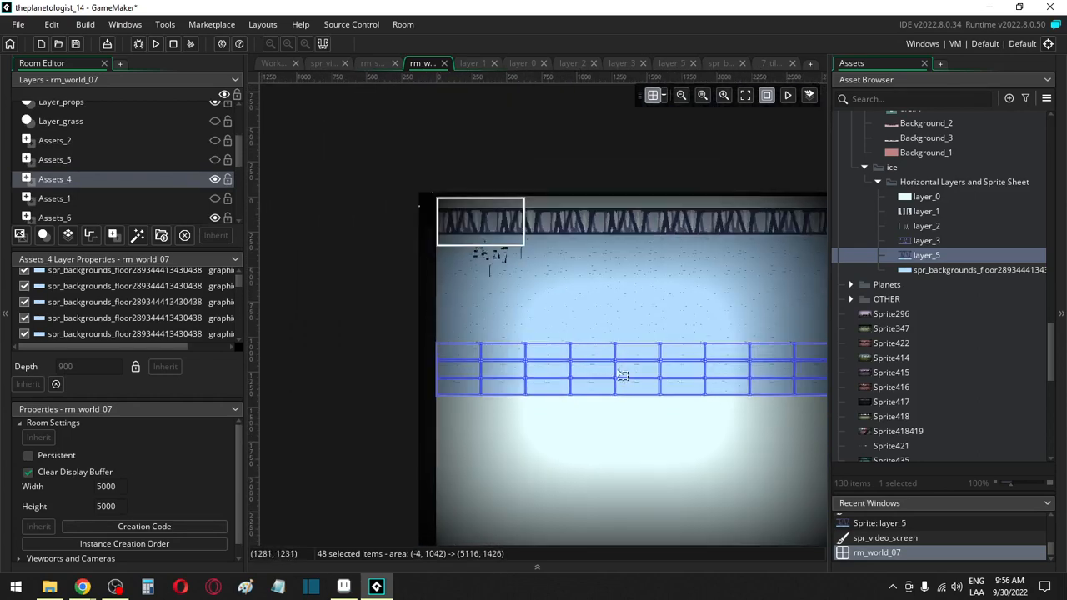
# Step: Select all the ice floor sprites on Assets_4 and move them down to about y 315, just below the background's teal shoreline band
pyautogui.moveTo(377, 236); pyautogui.dragTo(821, 400)
pyautogui.moveTo(440, 275); pyautogui.dragTo(655, 326, button='middle')
pyautogui.keyDown('ctrl'); pyautogui.scroll(-2, 581, 364); pyautogui.keyUp('ctrl')
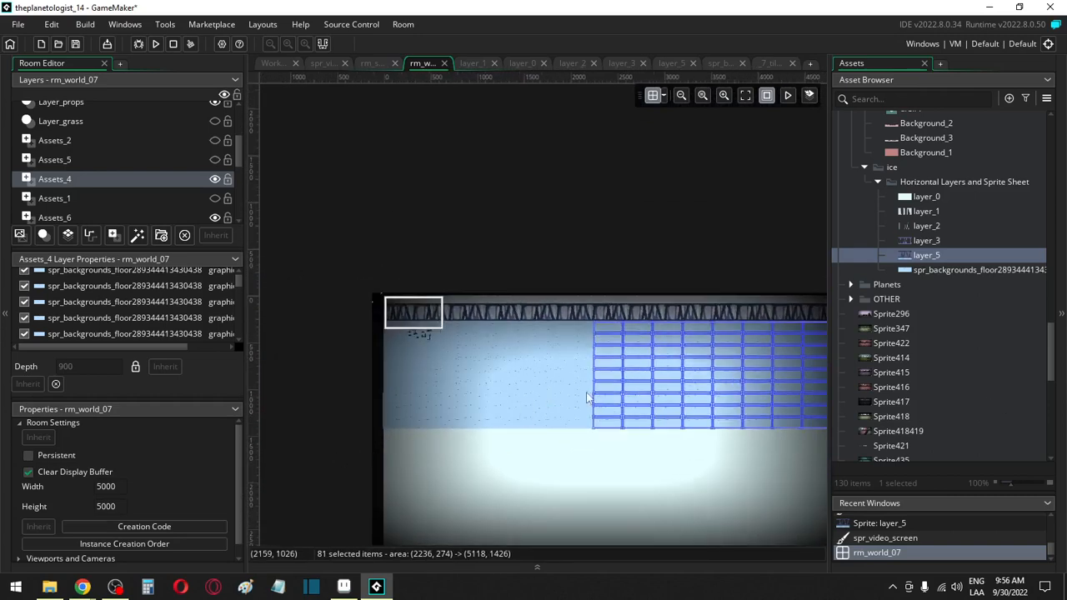
pyautogui.moveTo(589, 400); pyautogui.dragTo(538, 385, button='middle')
pyautogui.moveTo(301, 473); pyautogui.dragTo(819, 317)
pyautogui.keyDown('ctrl'); pyautogui.scroll(4, 358, 337); pyautogui.keyUp('ctrl')
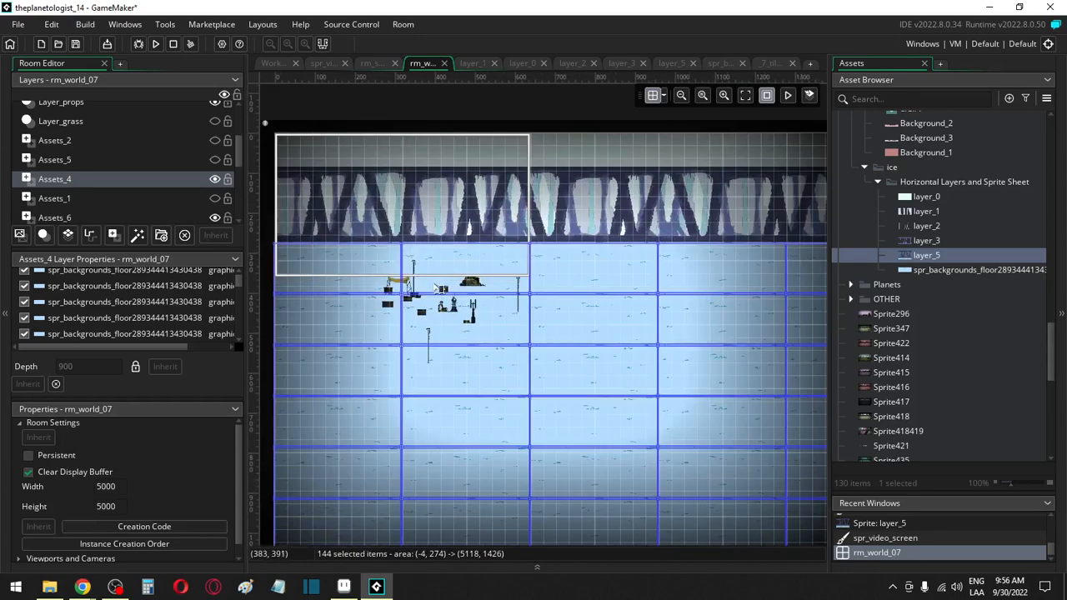
pyautogui.moveTo(442, 264); pyautogui.dragTo(432, 268)
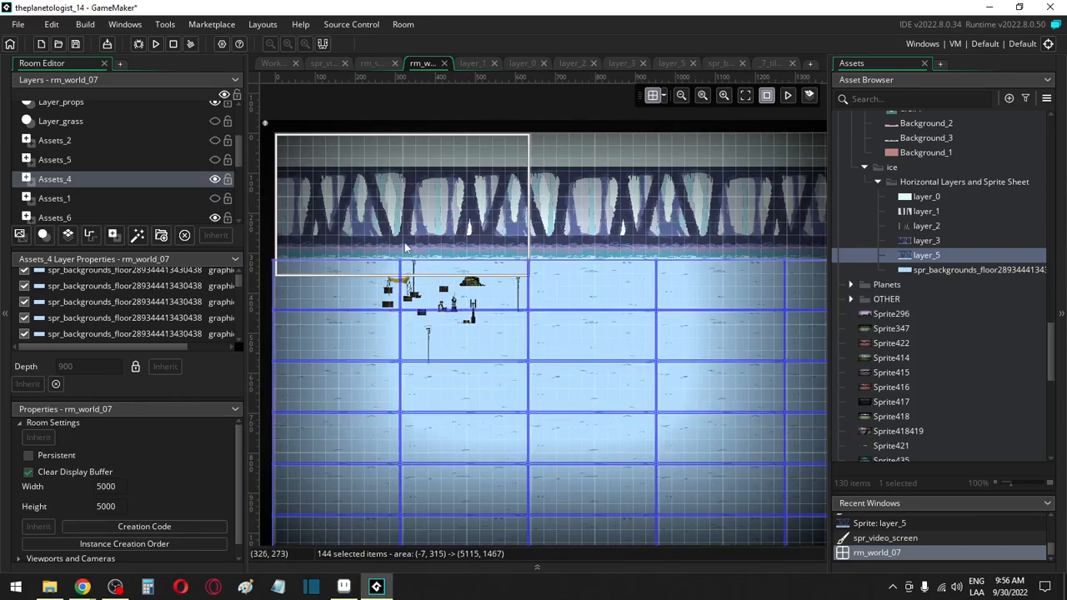
pyautogui.keyDown('ctrl'); pyautogui.scroll(2, 407, 250); pyautogui.keyUp('ctrl')
pyautogui.keyDown('ctrl'); pyautogui.scroll(4, 405, 265); pyautogui.keyUp('ctrl')
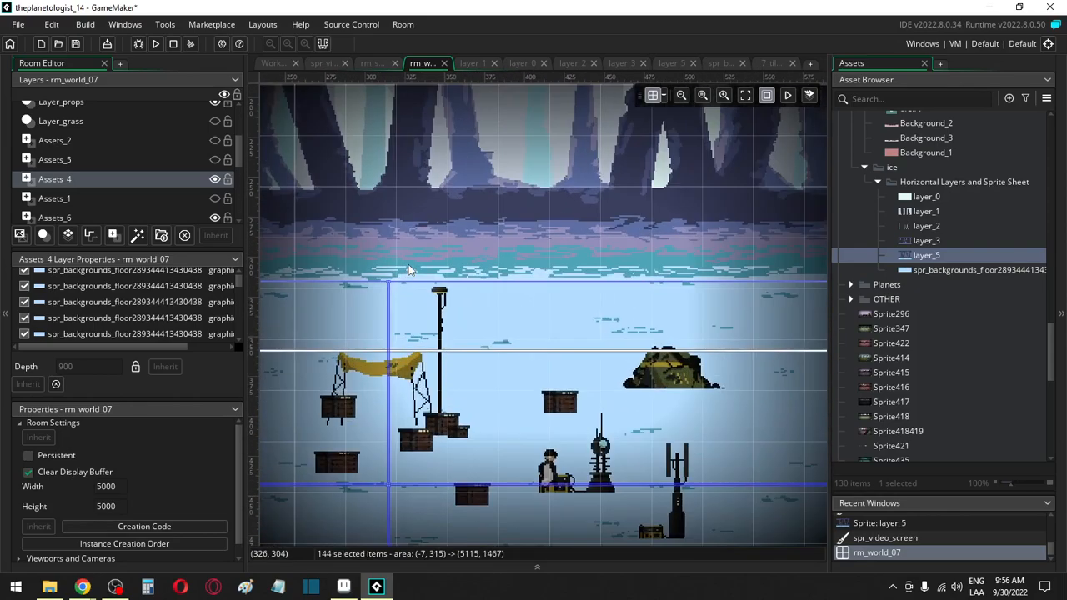
pyautogui.keyDown('ctrl'); pyautogui.scroll(-3, 408, 268); pyautogui.keyUp('ctrl')
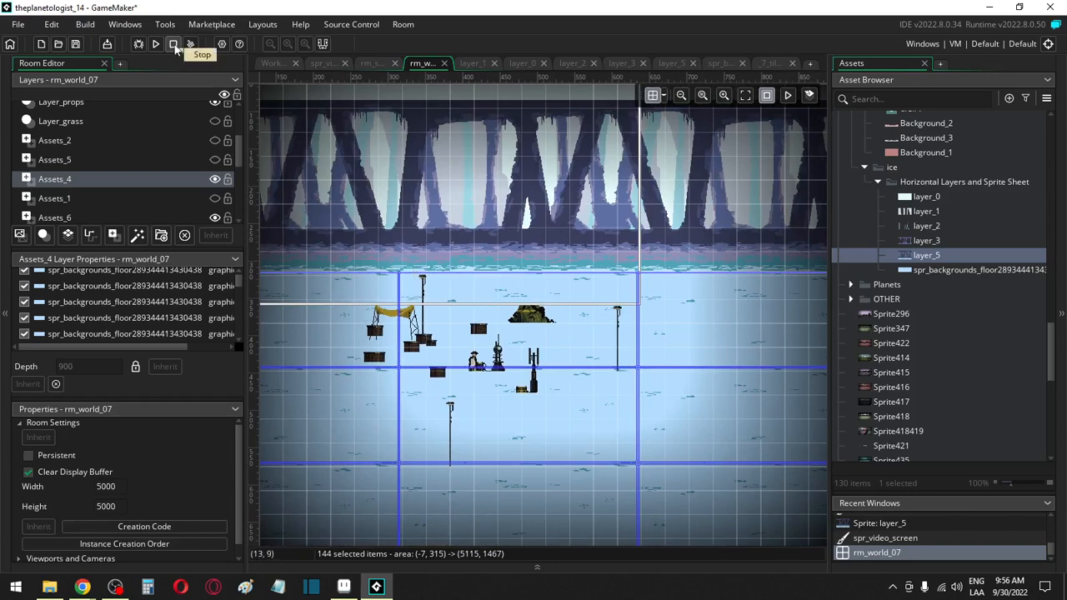
# Step: Duplicate the obj_select_planet_blue object in the SELECTION folder and name the copy obj_select_planet_ice
pyautogui.scroll(-10, 968, 394)
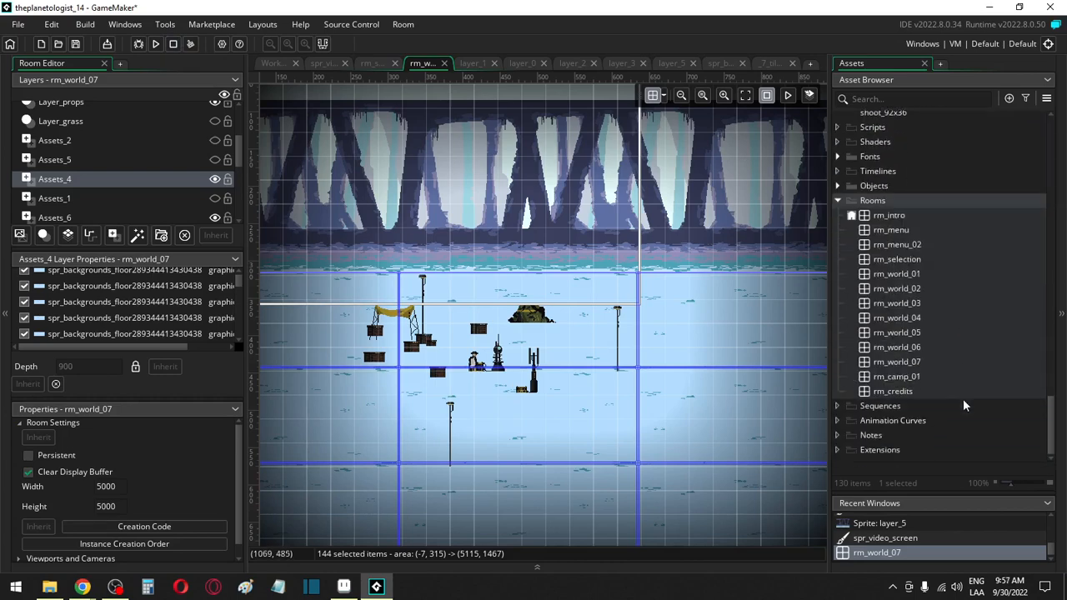
pyautogui.scroll(5, 943, 352)
pyautogui.click(839, 324)
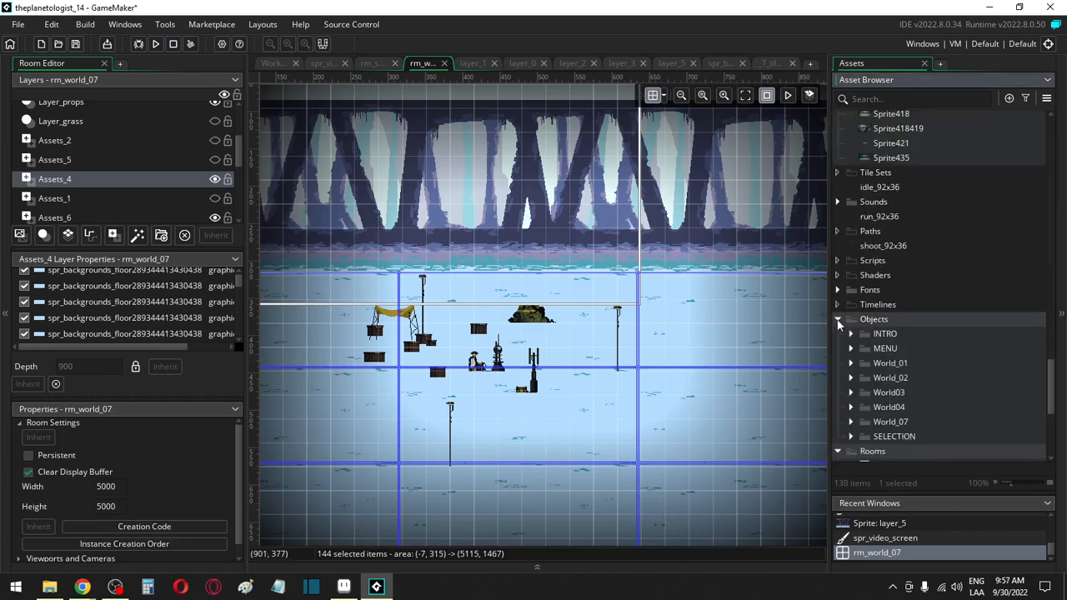
pyautogui.scroll(-3, 983, 404)
pyautogui.click(851, 356)
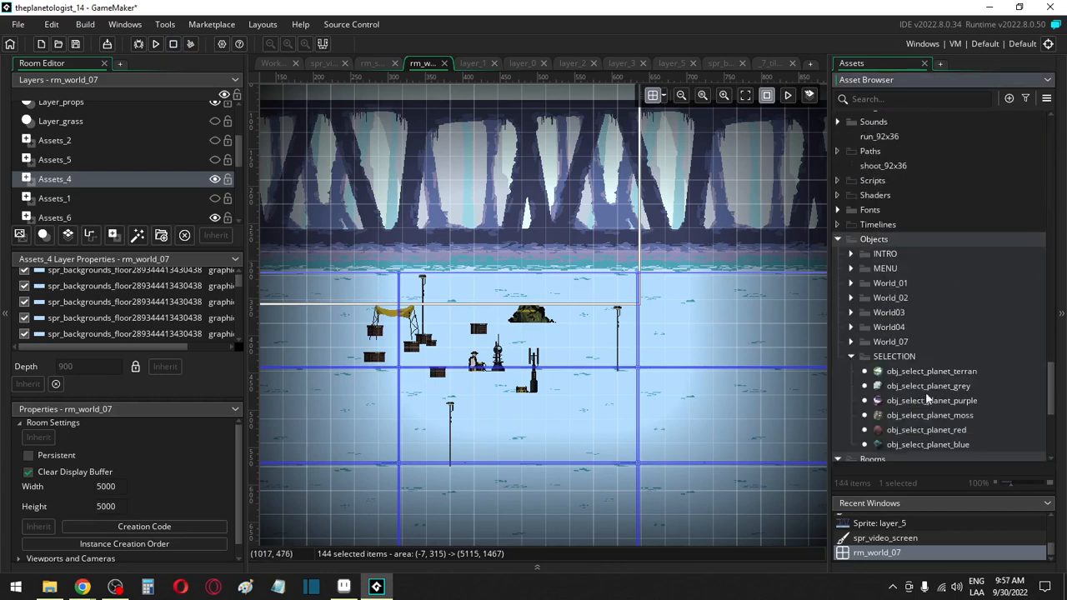
pyautogui.scroll(-2, 911, 361)
pyautogui.click(907, 339)
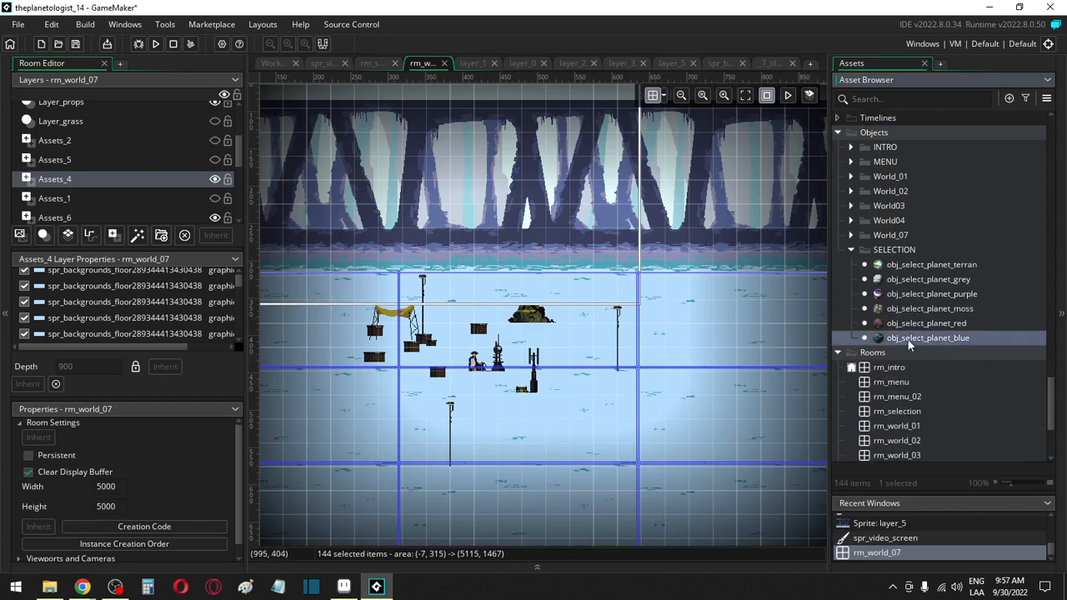
pyautogui.hotkey('ctrl', 'd')
pyautogui.moveTo(953, 353); pyautogui.dragTo(1036, 355)
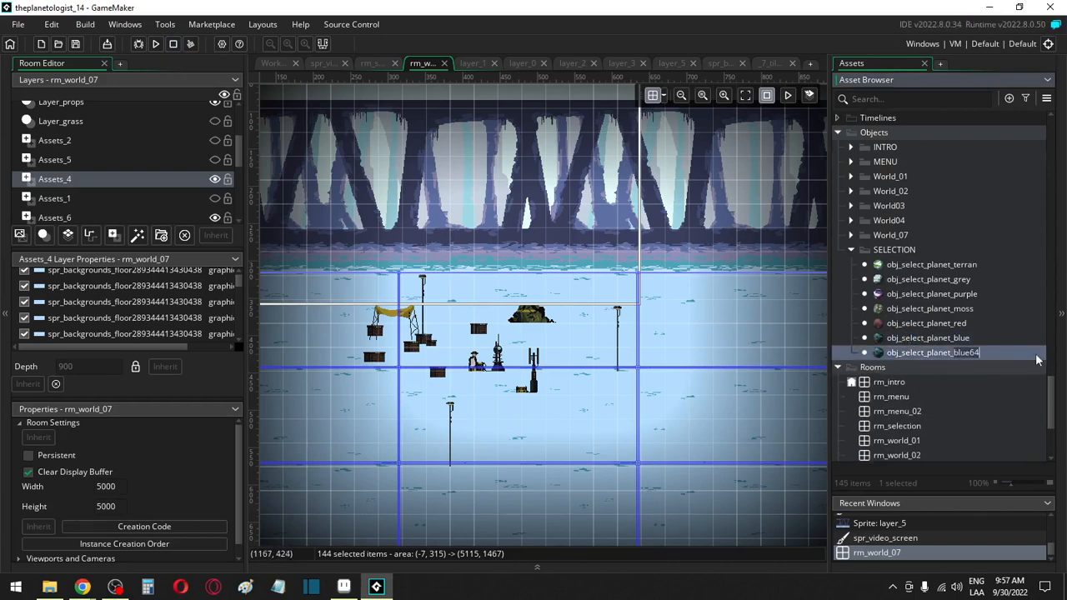
pyautogui.write('ice')
# Step: Change the room_goto target in obj_select_planet_ice's Left Pressed event to rm_world_07
pyautogui.doubleClick(935, 338)
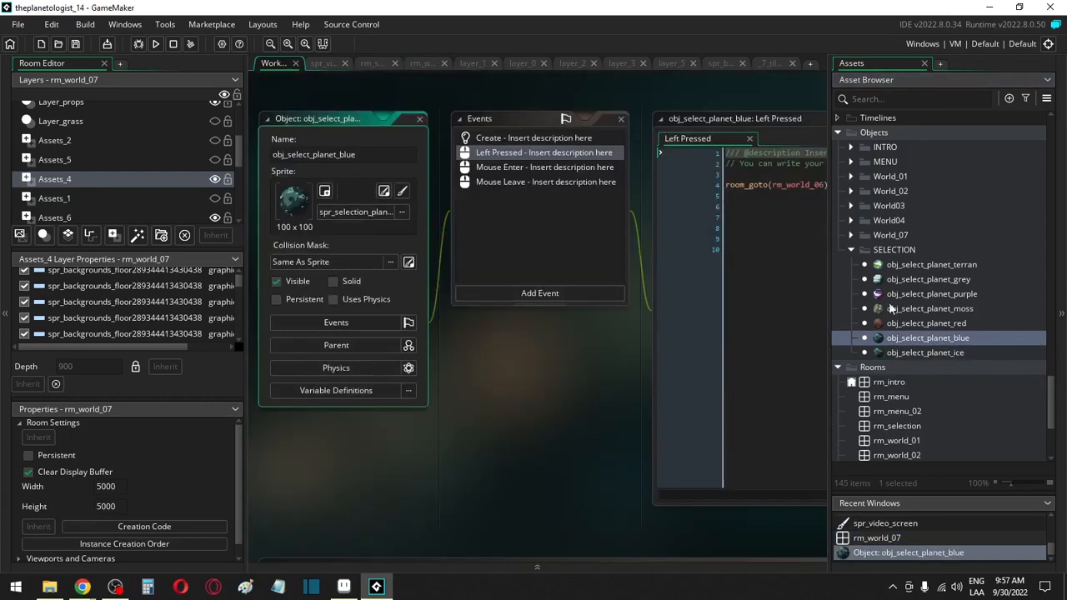
pyautogui.doubleClick(928, 352)
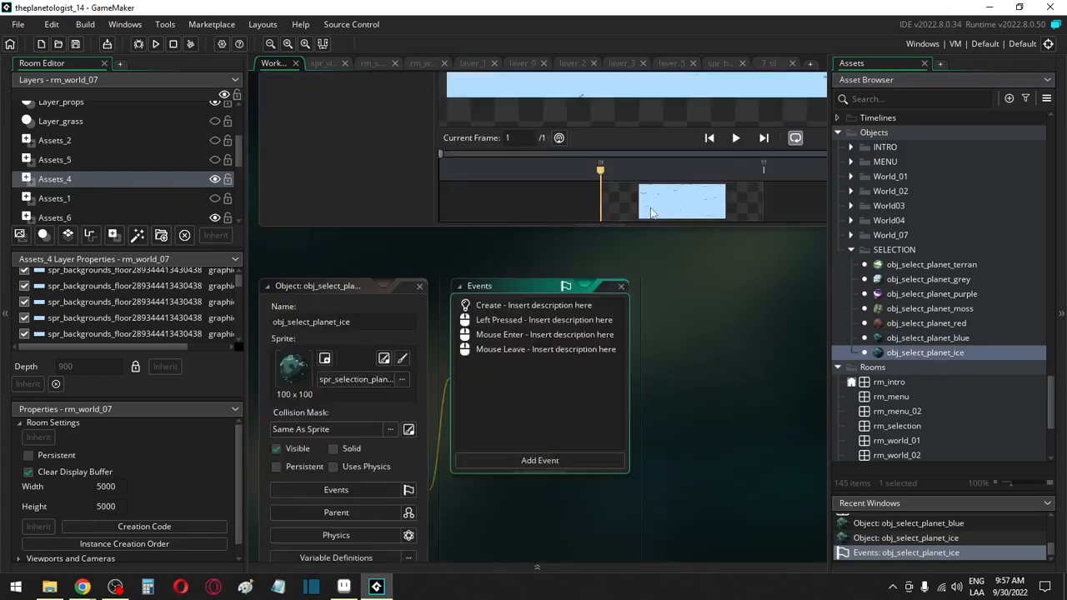
pyautogui.doubleClick(533, 202)
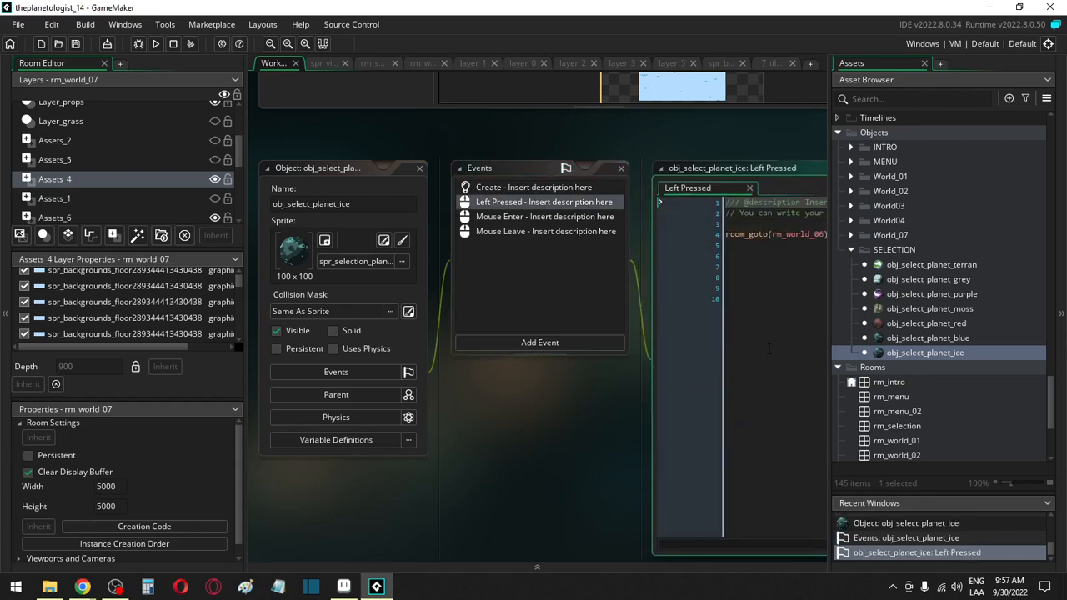
pyautogui.click(747, 233)
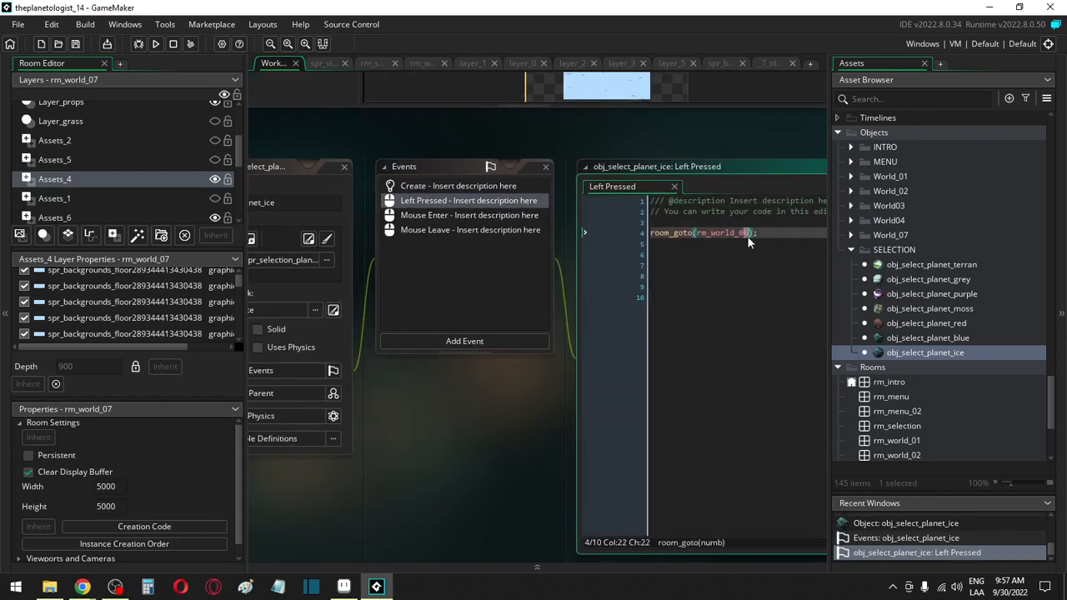
pyautogui.write('7')
# Step: Assign the spr_selection_planet_ice sprite from the Planets folder to obj_select_planet_ice
pyautogui.click(932, 248)
pyautogui.scroll(3, 933, 248)
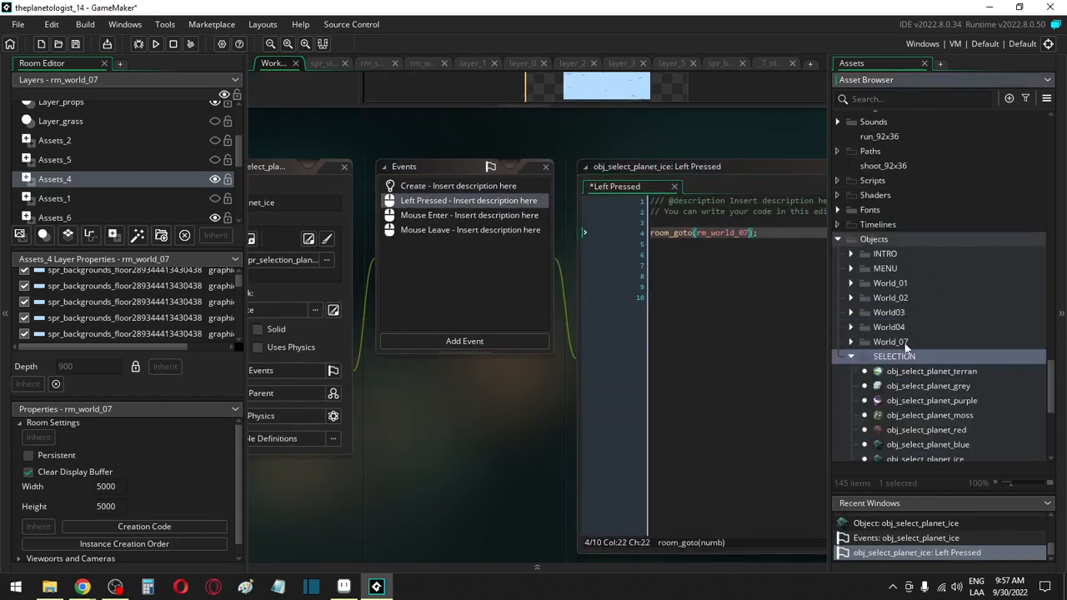
pyautogui.scroll(10, 909, 331)
pyautogui.scroll(-5, 909, 331)
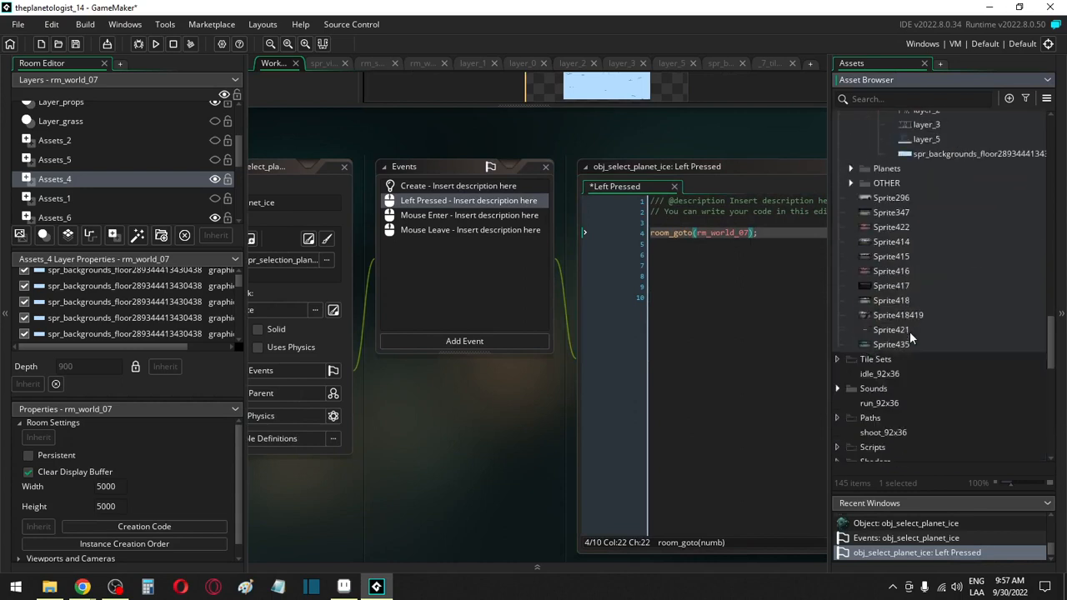
pyautogui.scroll(6, 909, 331)
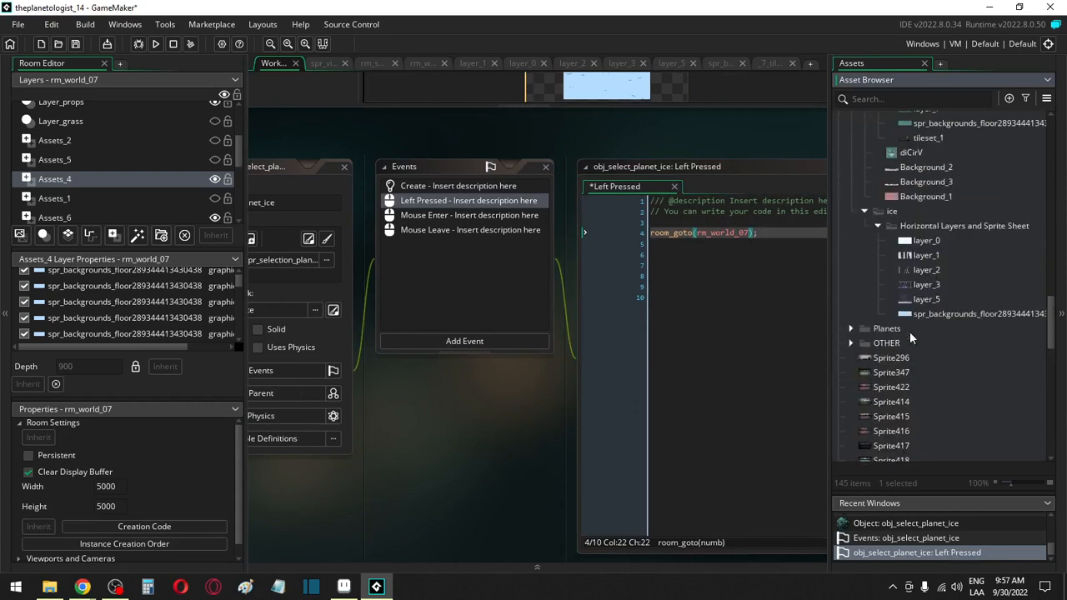
pyautogui.click(851, 329)
pyautogui.moveTo(378, 406); pyautogui.dragTo(543, 422, button='middle')
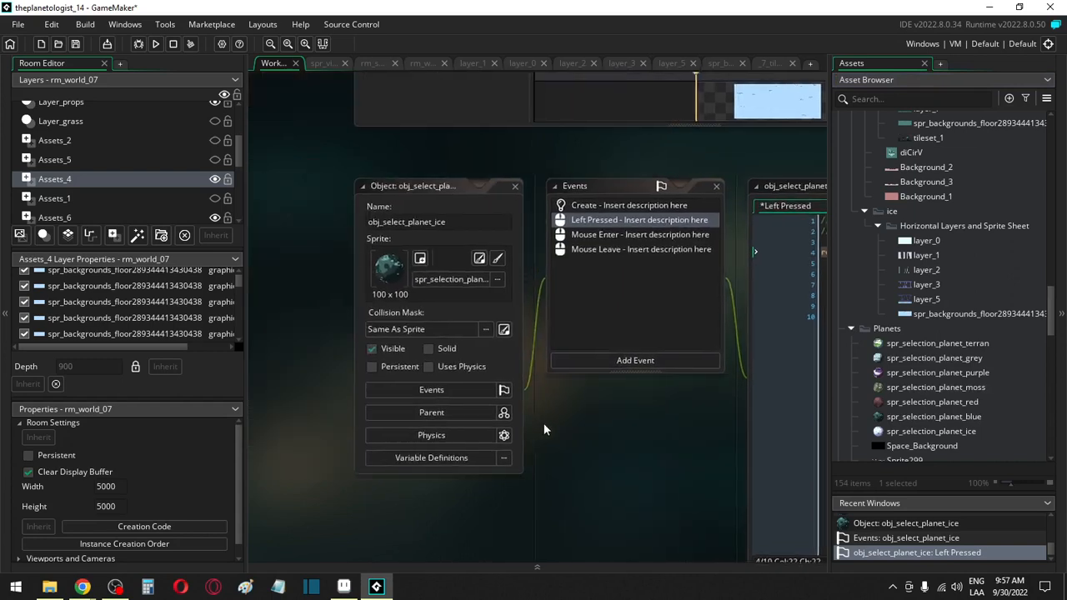
pyautogui.moveTo(931, 431); pyautogui.dragTo(458, 277)
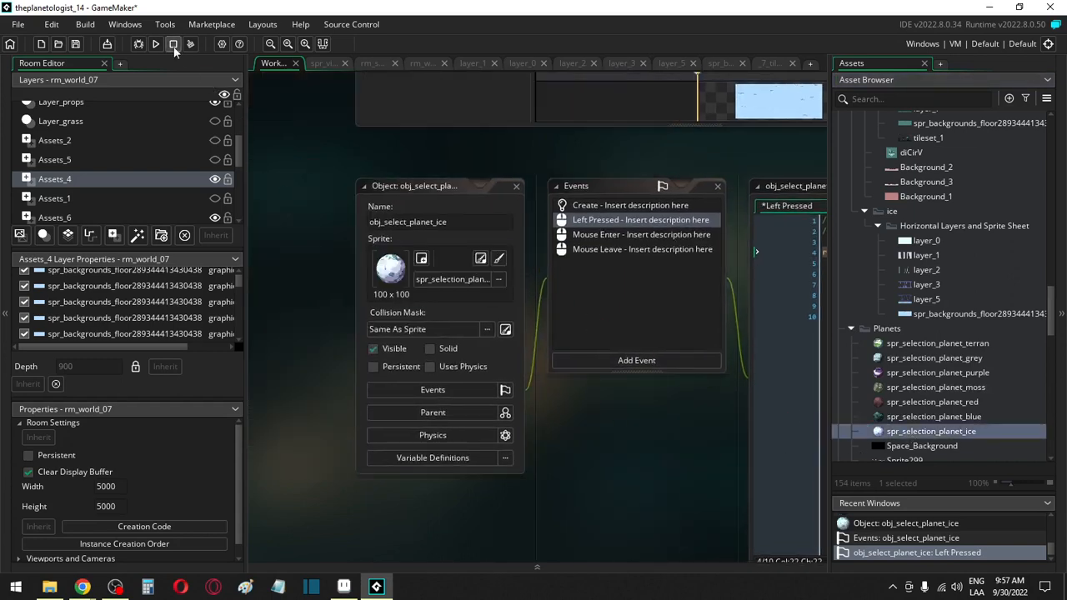
# Step: Place an instance of obj_select_planet_ice in rm_selection, below the purple planet
pyautogui.click(379, 64)
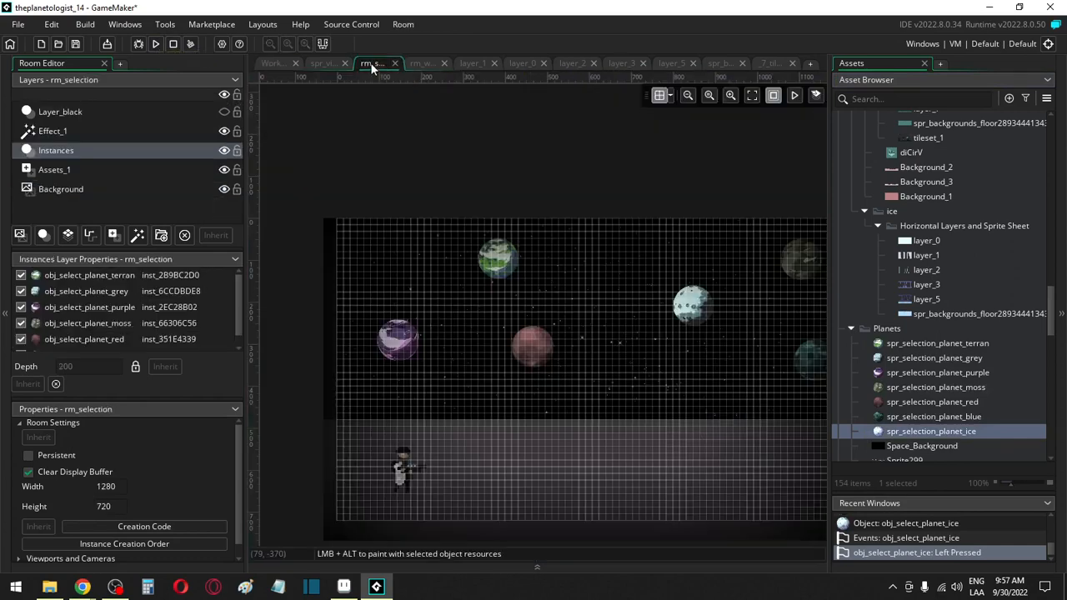
pyautogui.moveTo(694, 228); pyautogui.dragTo(567, 236, button='middle')
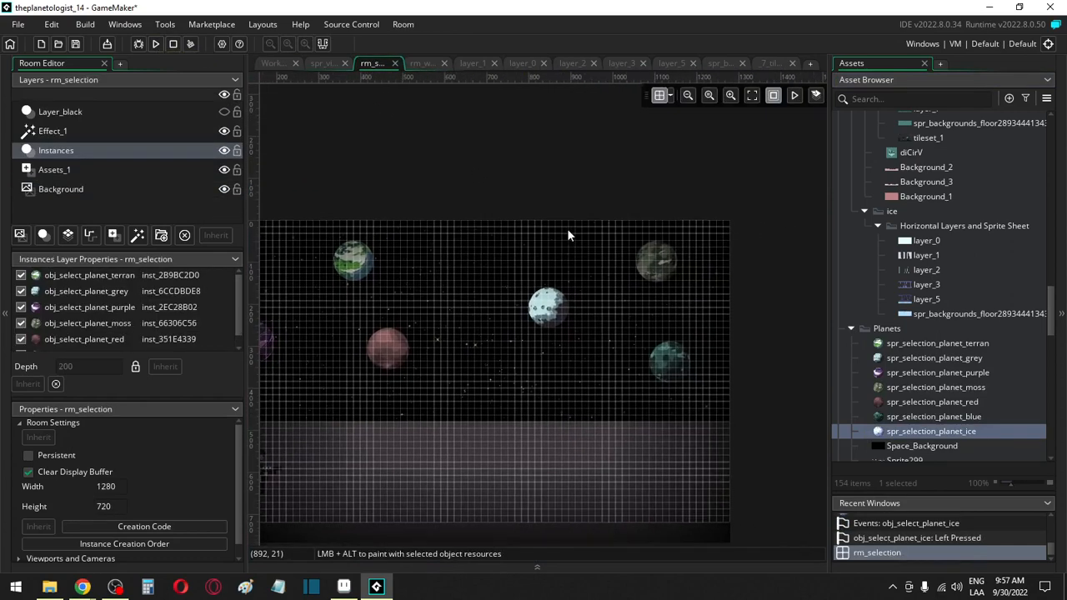
pyautogui.scroll(-12, 970, 406)
pyautogui.scroll(-1, 944, 412)
pyautogui.moveTo(906, 298); pyautogui.dragTo(285, 383)
pyautogui.moveTo(296, 330); pyautogui.dragTo(495, 332, button='middle')
# Step: Rearrange the ice, purple, red and terran planets in rm_selection into an evenly spread layout, with the terran planet at about (432, 240)
pyautogui.moveTo(570, 357); pyautogui.dragTo(623, 369)
pyautogui.moveTo(525, 256); pyautogui.dragTo(596, 253)
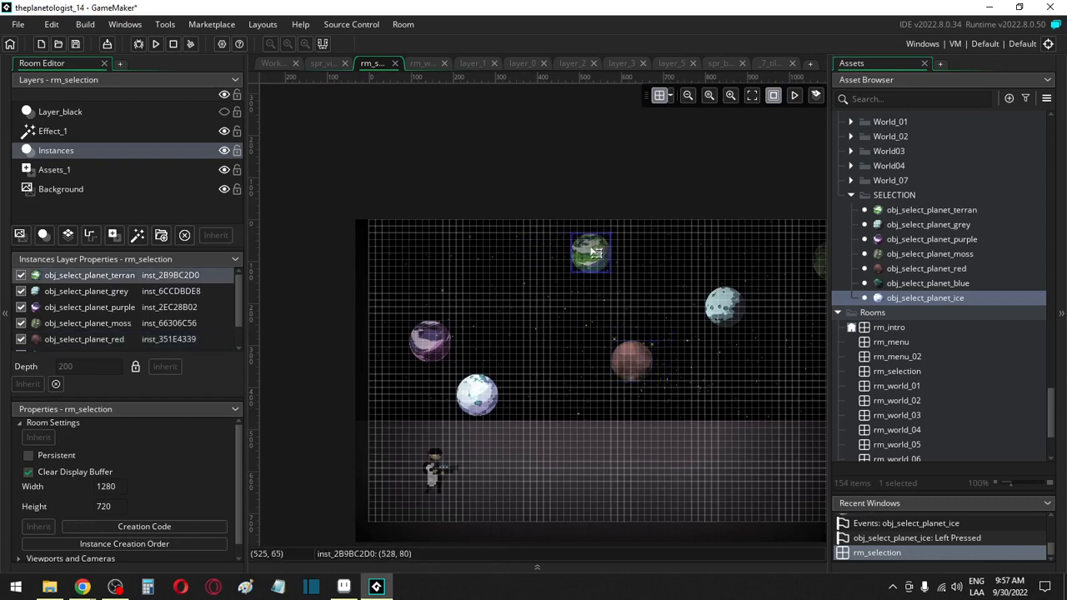
pyautogui.moveTo(483, 396); pyautogui.dragTo(486, 283)
pyautogui.moveTo(434, 338); pyautogui.dragTo(429, 372)
pyautogui.moveTo(756, 343); pyautogui.dragTo(615, 345, button='middle')
pyautogui.moveTo(481, 355); pyautogui.dragTo(476, 369)
pyautogui.moveTo(441, 258); pyautogui.dragTo(434, 294)
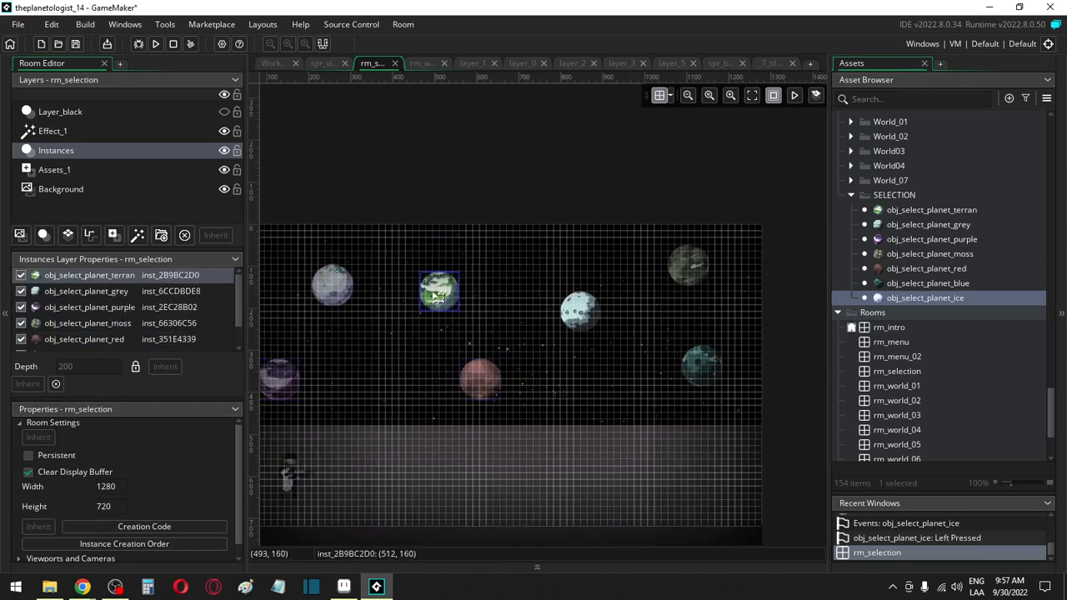
pyautogui.moveTo(345, 297); pyautogui.dragTo(332, 278)
pyautogui.moveTo(435, 299); pyautogui.dragTo(402, 333)
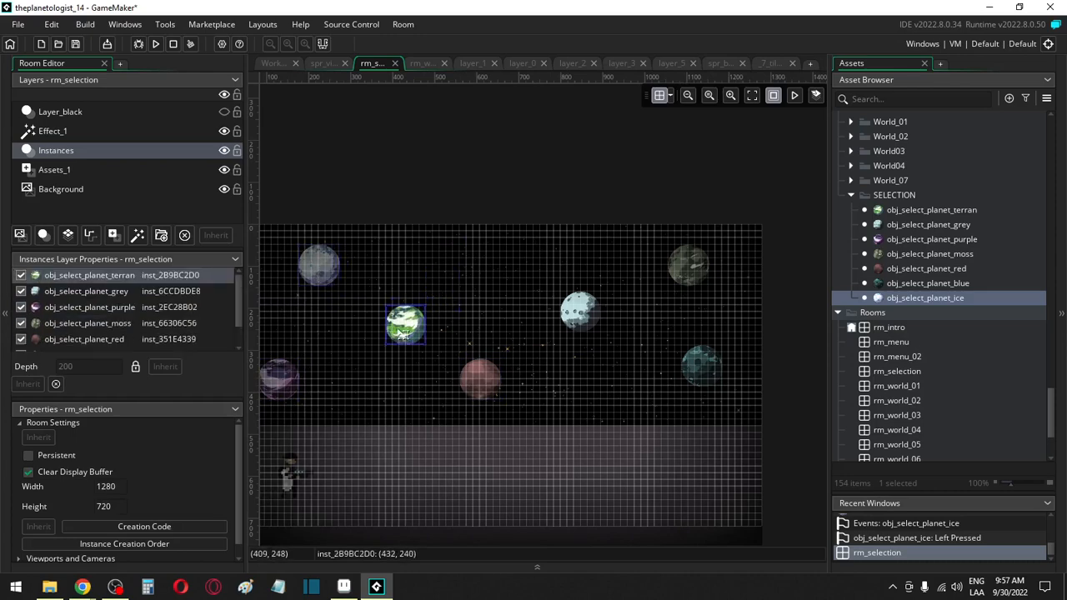
pyautogui.click(510, 239)
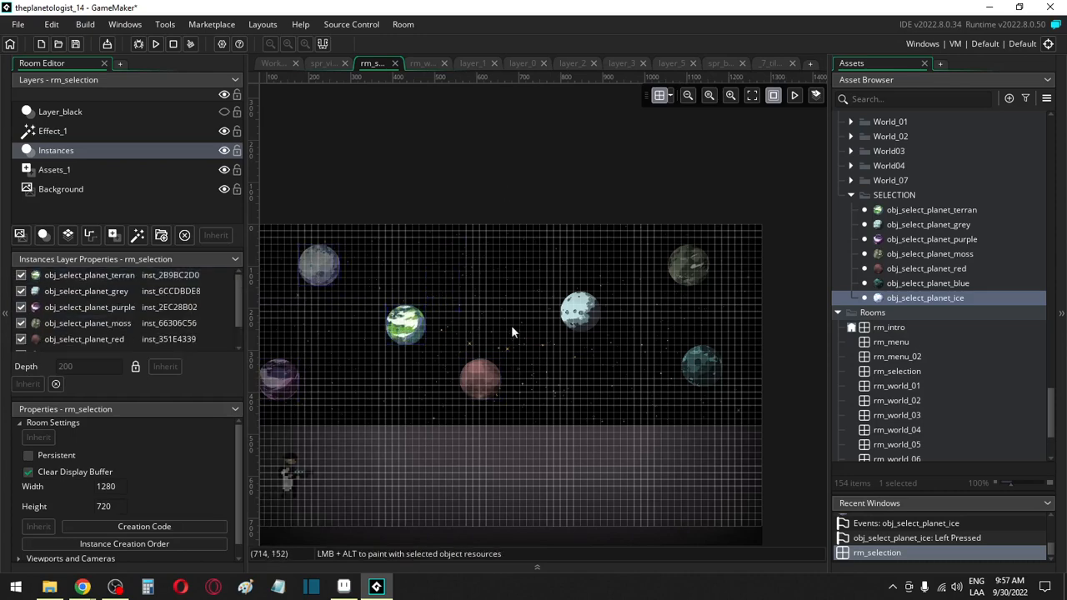
# Step: Fine-tune the planet layout in rm_selection, with the grey planet at (784, 144), moss at (992, 80) and blue at (1024, 304), shifting terran and purple right
pyautogui.moveTo(593, 308); pyautogui.dragTo(565, 282)
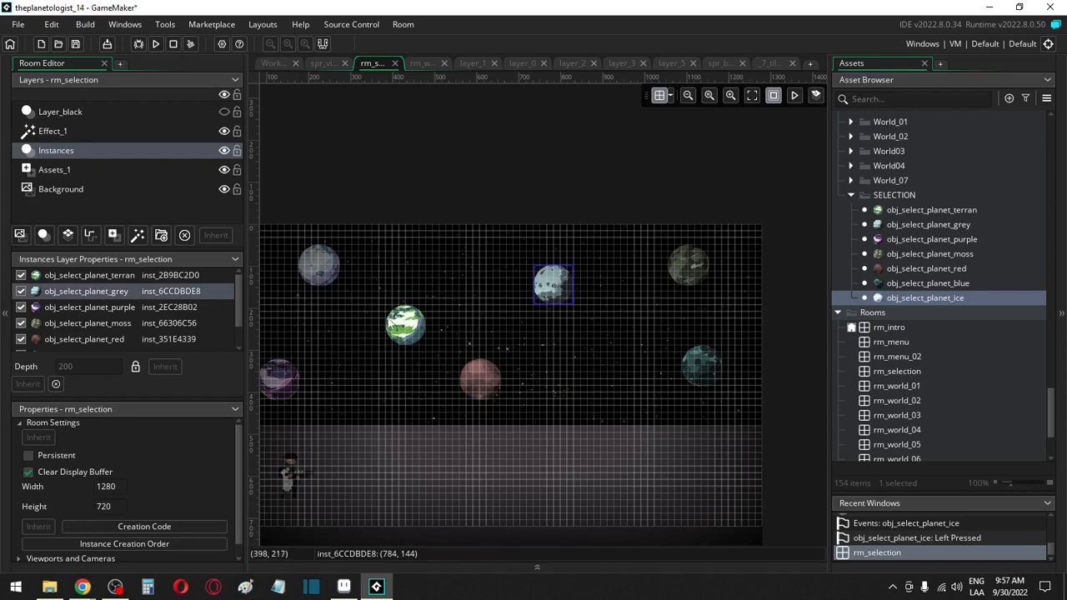
pyautogui.moveTo(395, 325); pyautogui.dragTo(414, 313)
pyautogui.moveTo(705, 267); pyautogui.dragTo(678, 279)
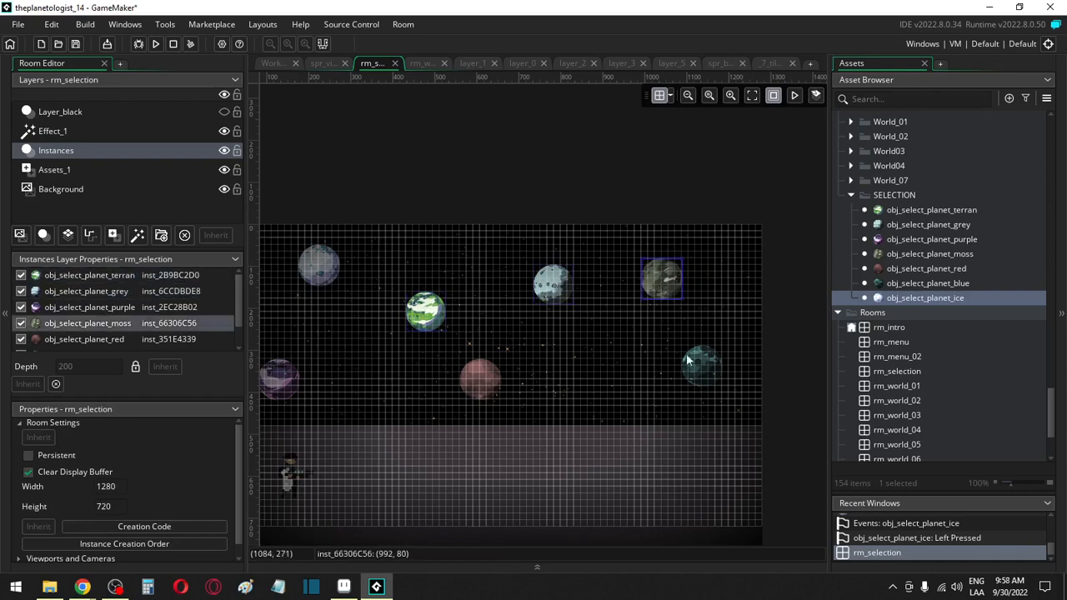
pyautogui.moveTo(699, 379); pyautogui.dragTo(674, 385)
pyautogui.moveTo(394, 375); pyautogui.dragTo(457, 375, button='middle')
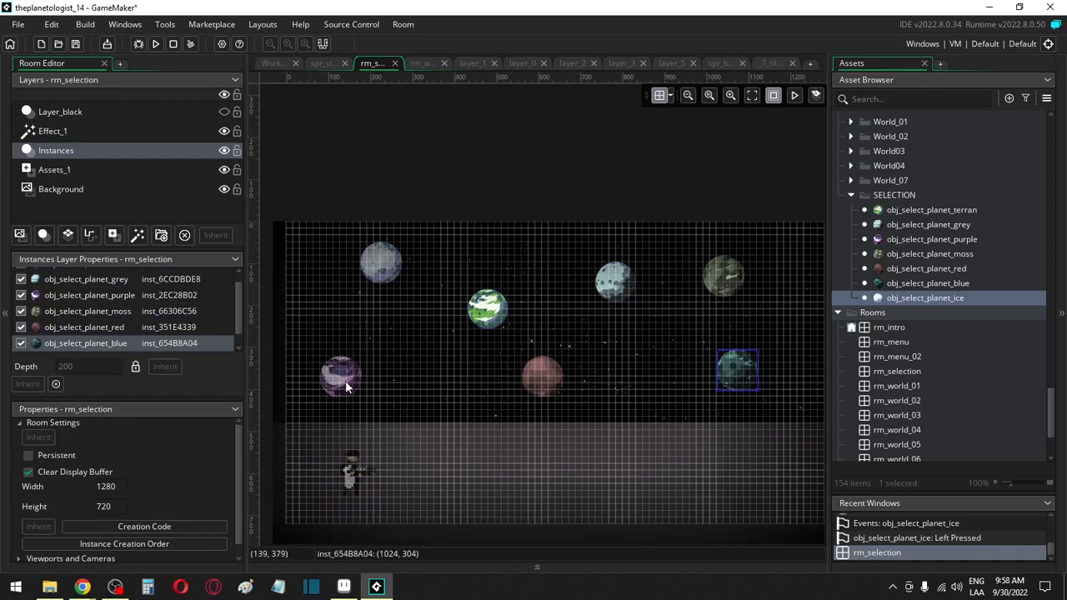
pyautogui.moveTo(345, 383); pyautogui.dragTo(359, 386)
pyautogui.click(417, 175)
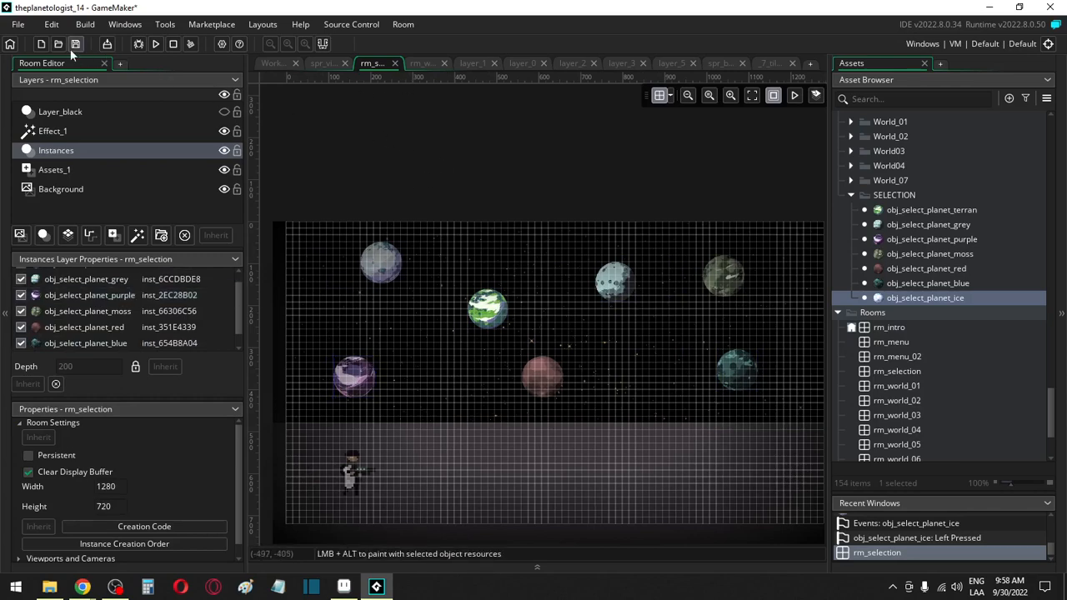
# Step: Run the game, start it from the main menu and enter the ice planet
pyautogui.click(157, 45)
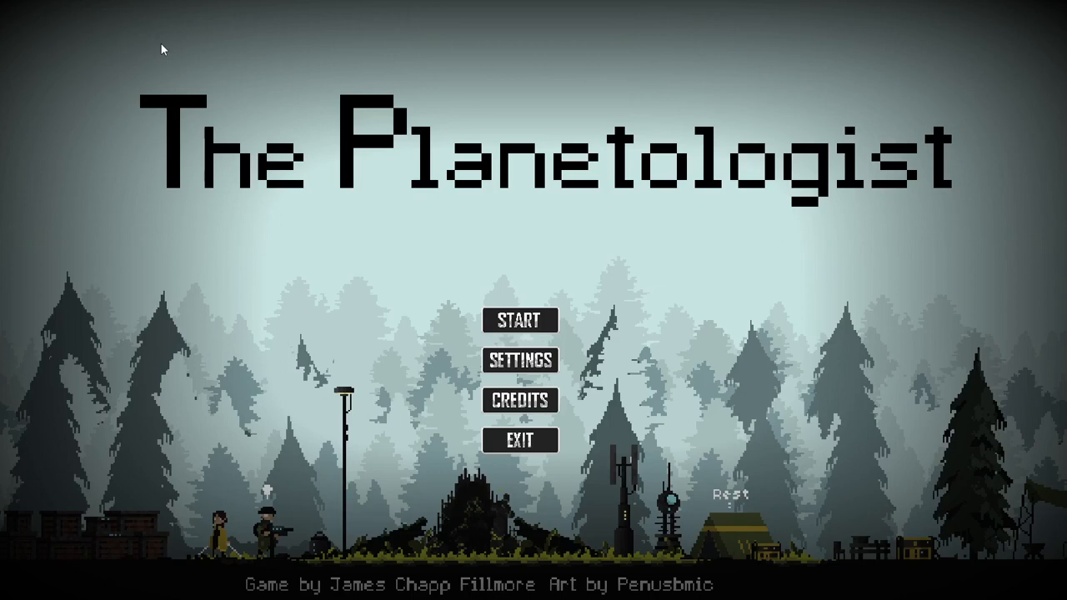
pyautogui.click(544, 325)
pyautogui.click(411, 200)
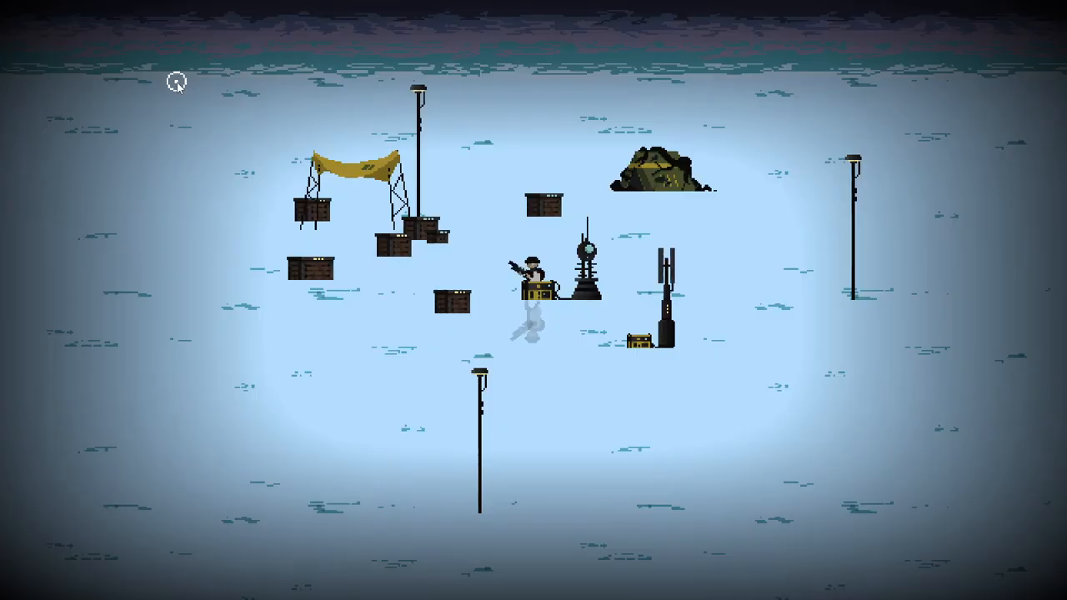
# Step: Walk the character up and across the ice world to check the floor, parallax background and camp objects
pyautogui.press('w')
pyautogui.press('d')
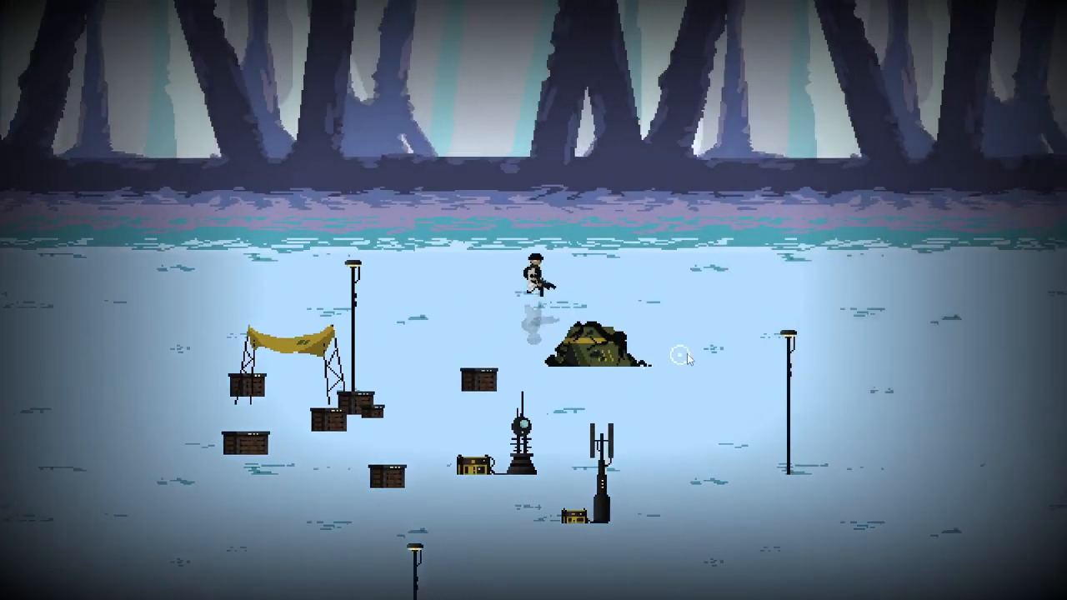
pyautogui.press('d')
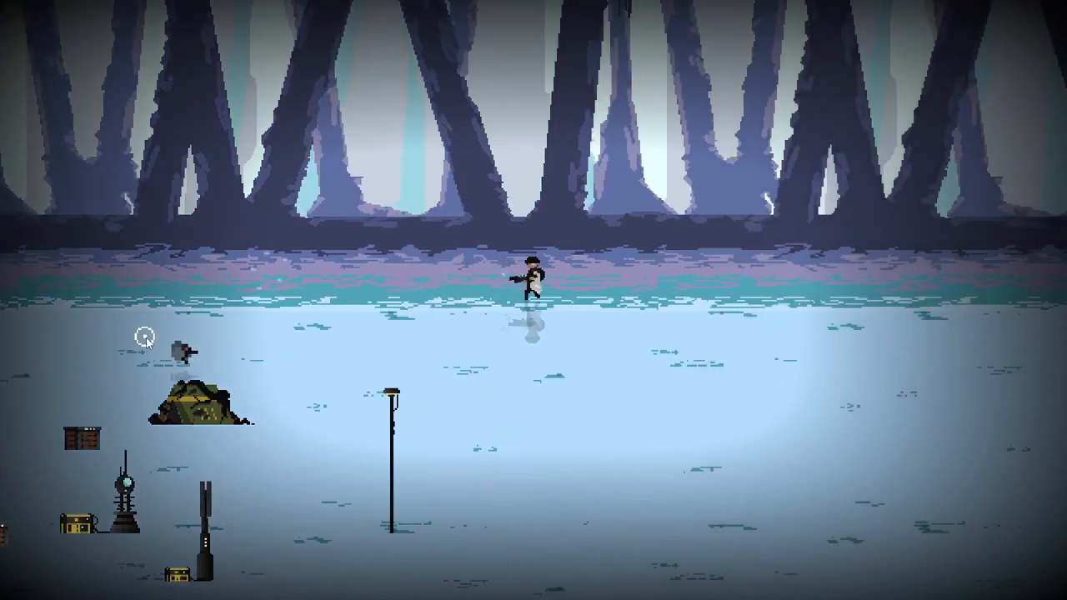
pyautogui.press('a')
pyautogui.press('a')
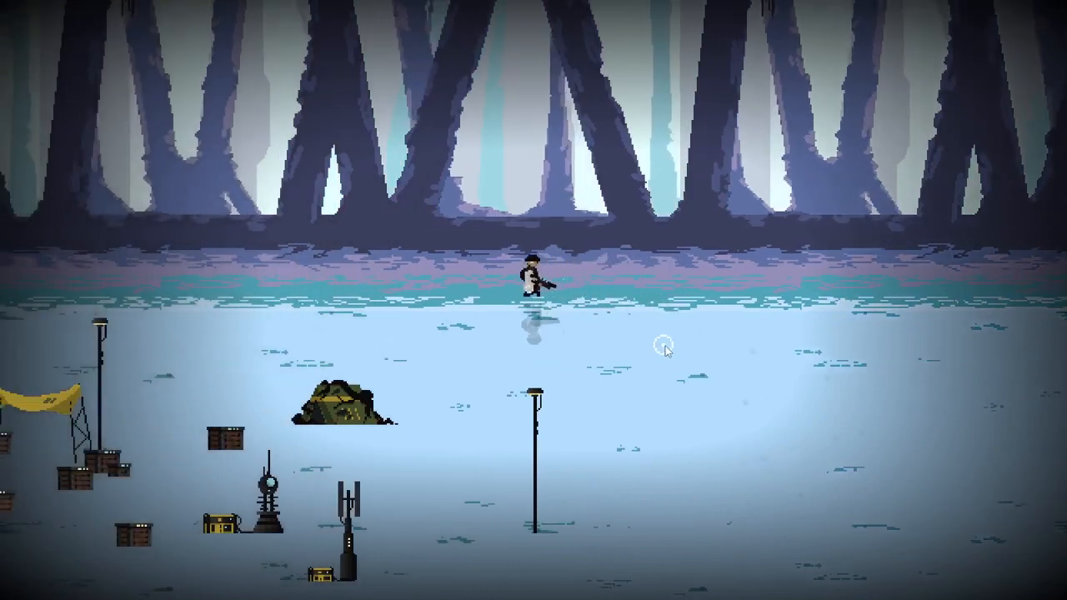
pyautogui.press('a')
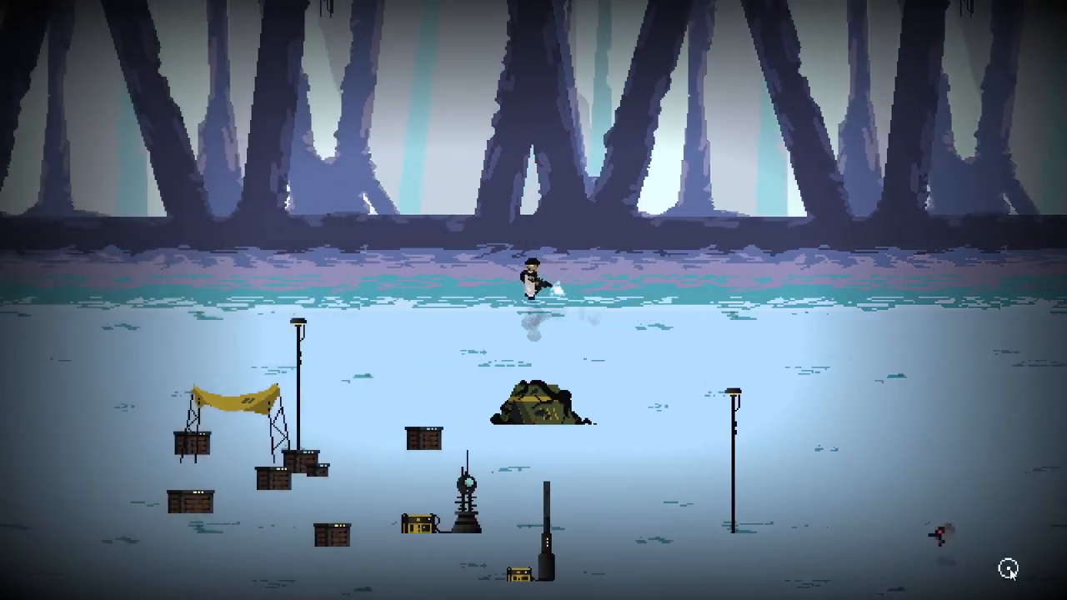
pyautogui.press('a')
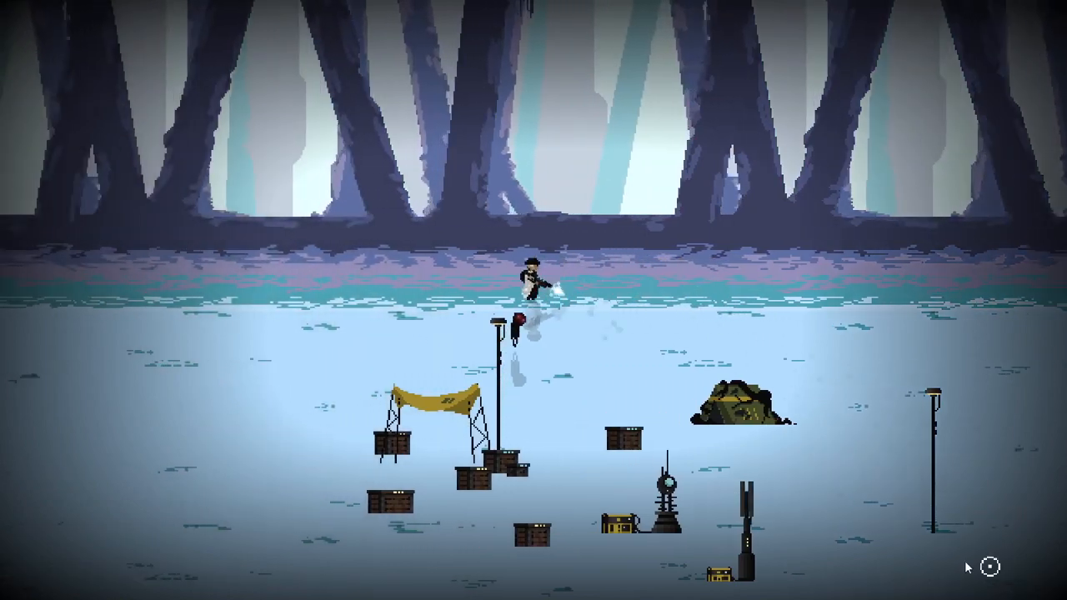
pyautogui.press('a')
pyautogui.press('w')
pyautogui.press('d')
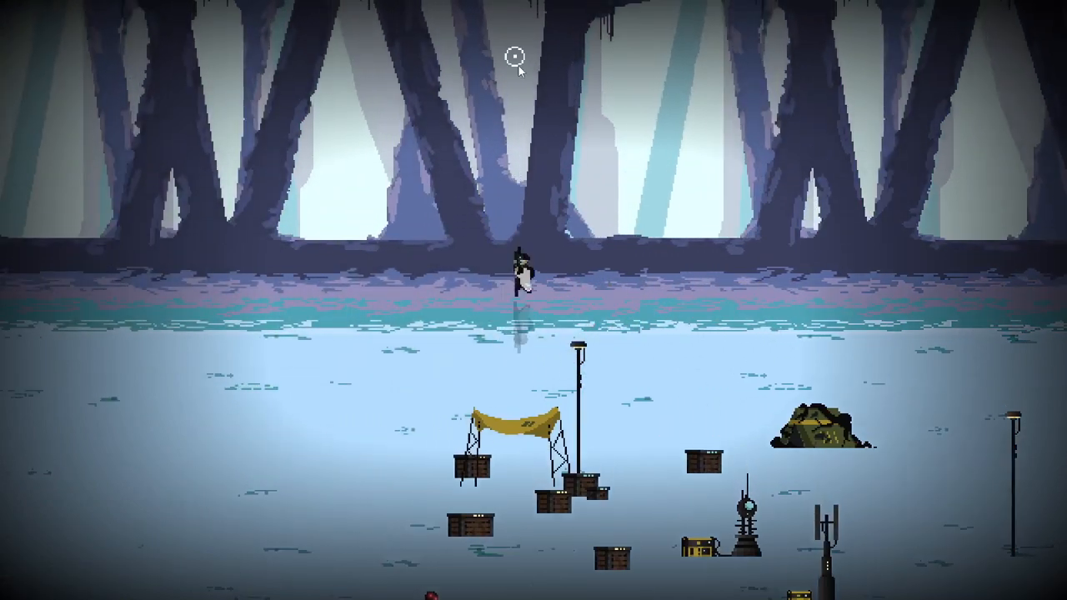
pyautogui.press('a')
pyautogui.press('a')
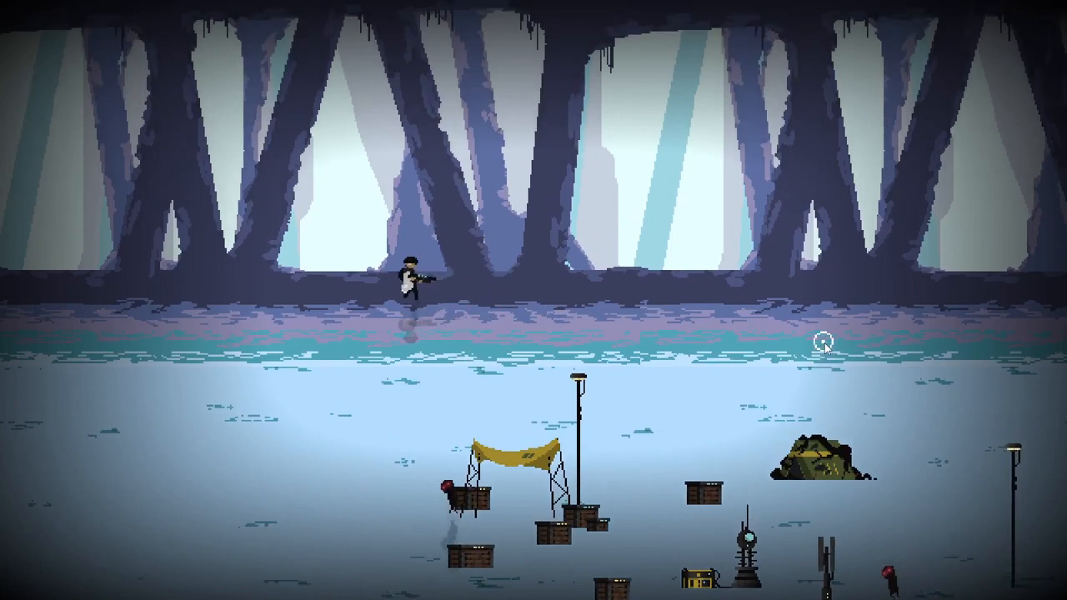
pyautogui.press('a')
pyautogui.press('s')
# Step: Shoot at the approaching enemies in the ice world to test combat, and return to the editor
pyautogui.click(529, 405)
pyautogui.click(678, 429)
pyautogui.press('s')
pyautogui.press('w')
pyautogui.click(617, 482)
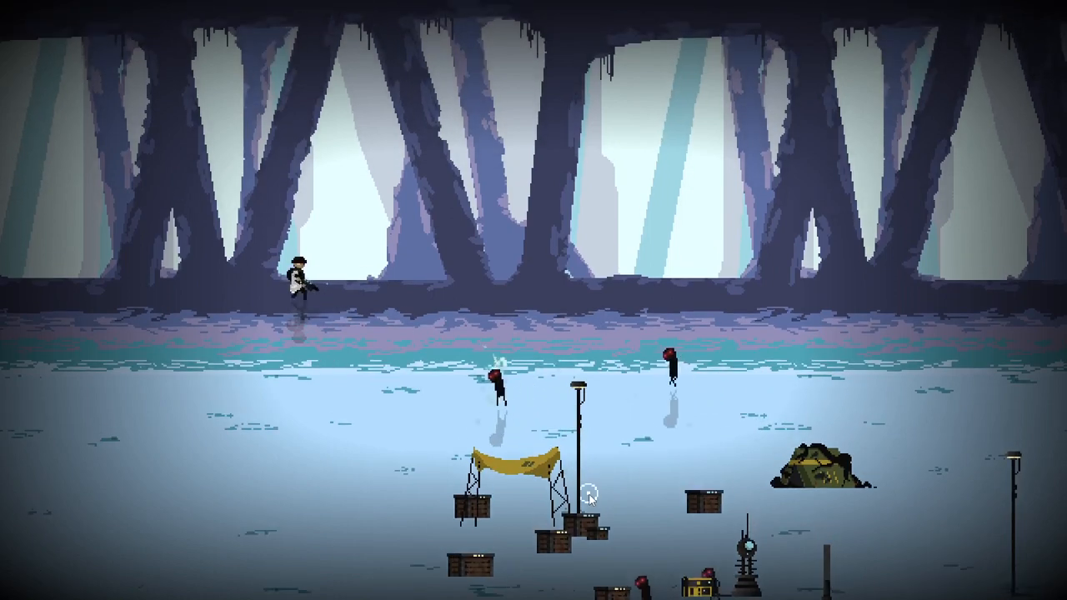
pyautogui.click(695, 410)
pyautogui.click(575, 525)
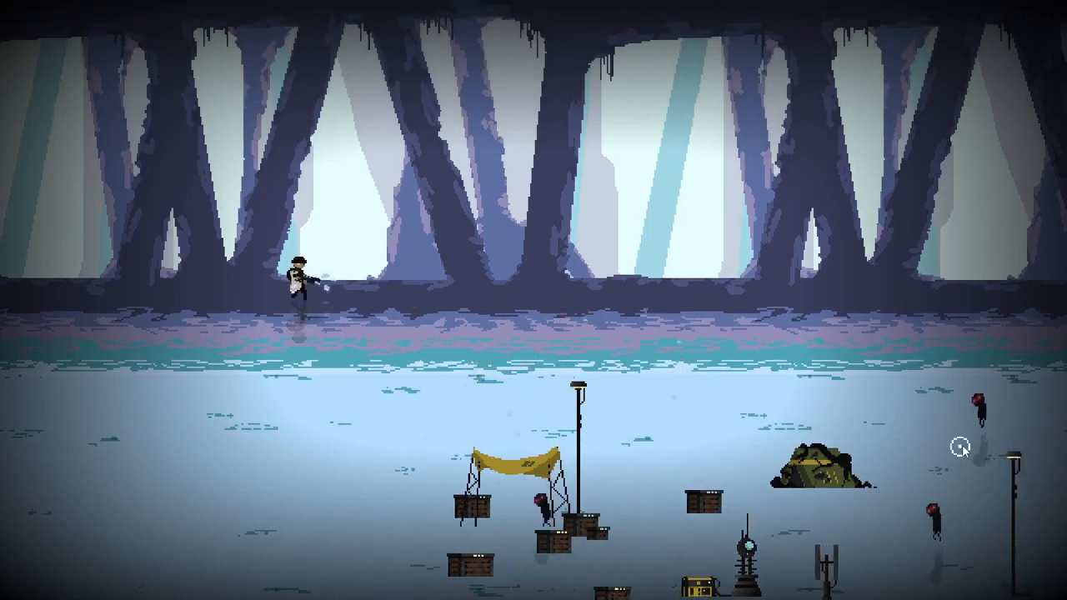
pyautogui.click(588, 578)
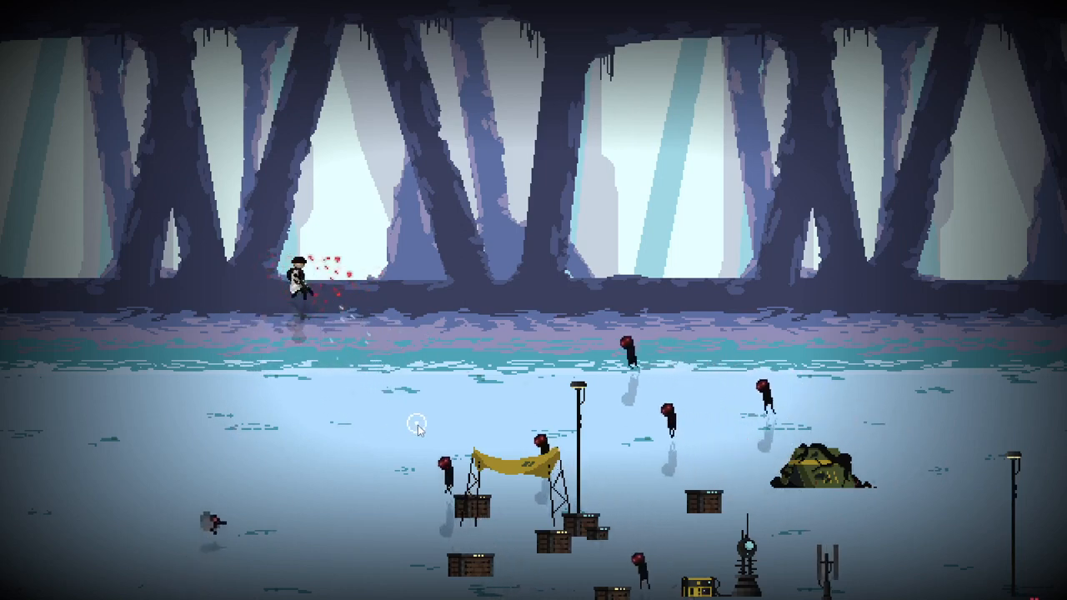
pyautogui.click(583, 476)
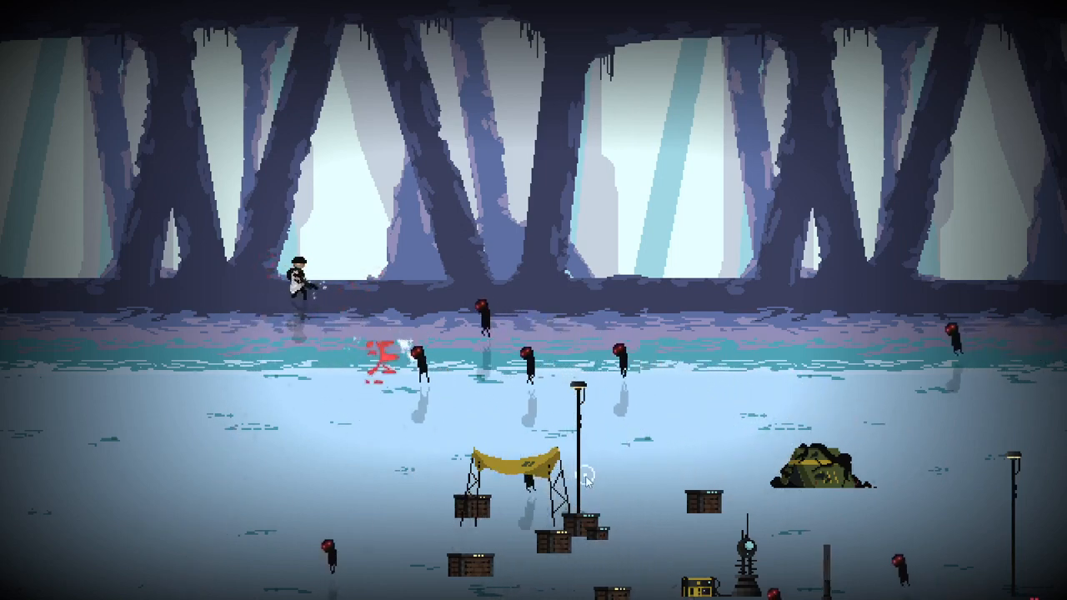
pyautogui.click(697, 433)
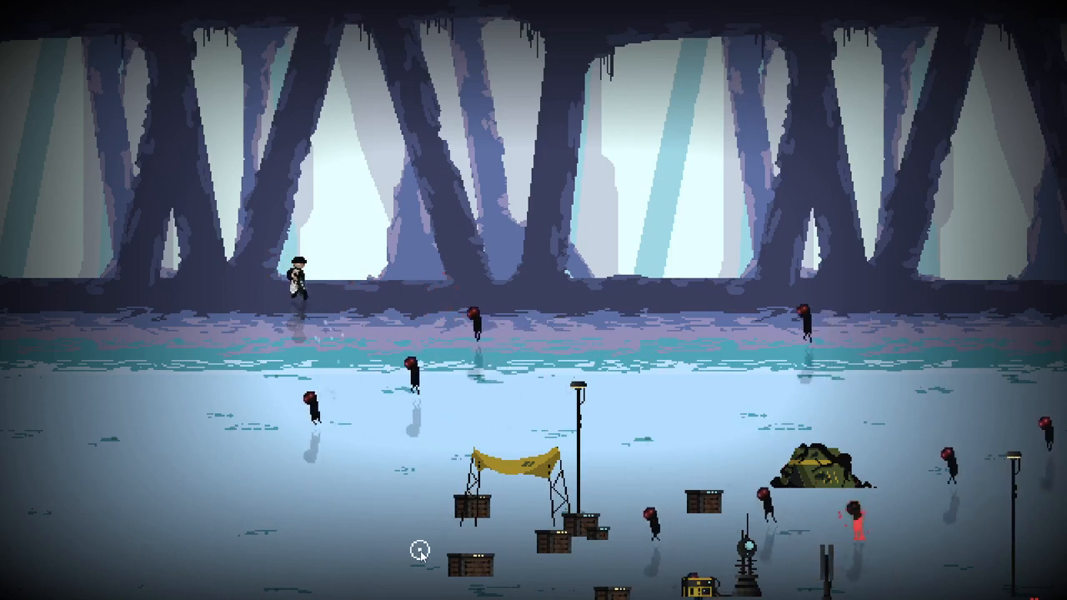
pyautogui.click(450, 518)
pyautogui.click(517, 423)
pyautogui.click(1024, 550)
pyautogui.click(1062, 594)
pyautogui.click(1062, 594)
pyautogui.click(1062, 594)
pyautogui.click(1061, 593)
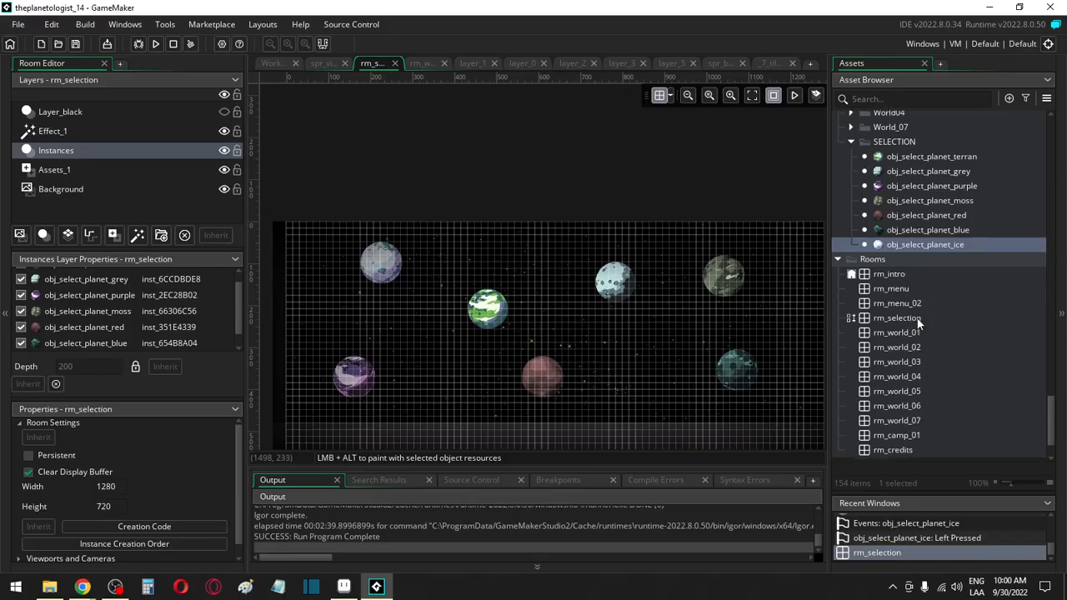
# Step: Create a new sprite below Sprite435 at the end of the sprites list
pyautogui.scroll(10, 916, 318)
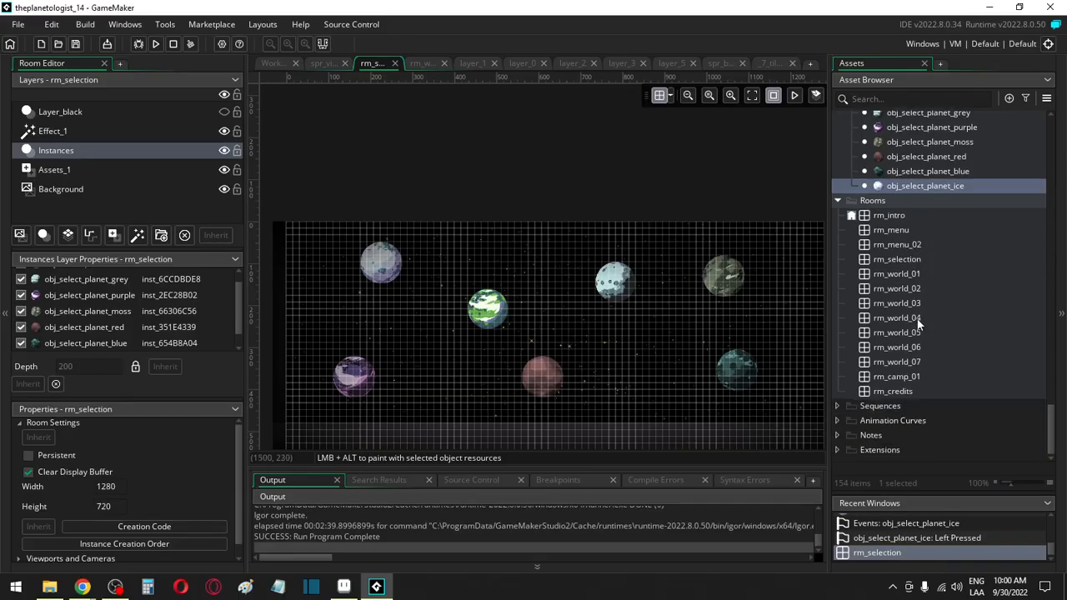
pyautogui.scroll(6, 917, 318)
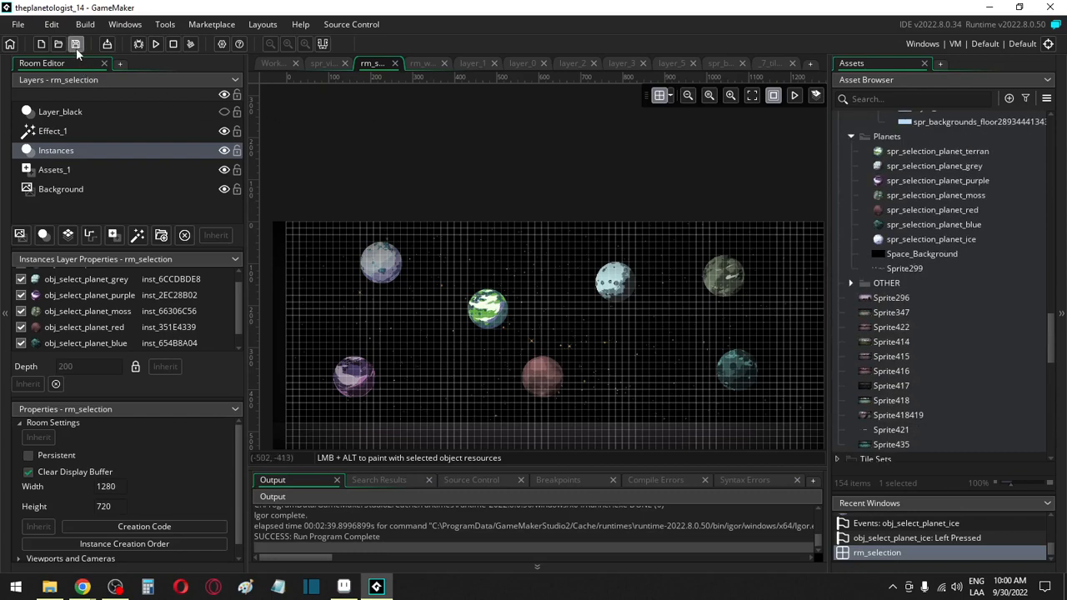
pyautogui.click(914, 237)
pyautogui.scroll(3, 914, 236)
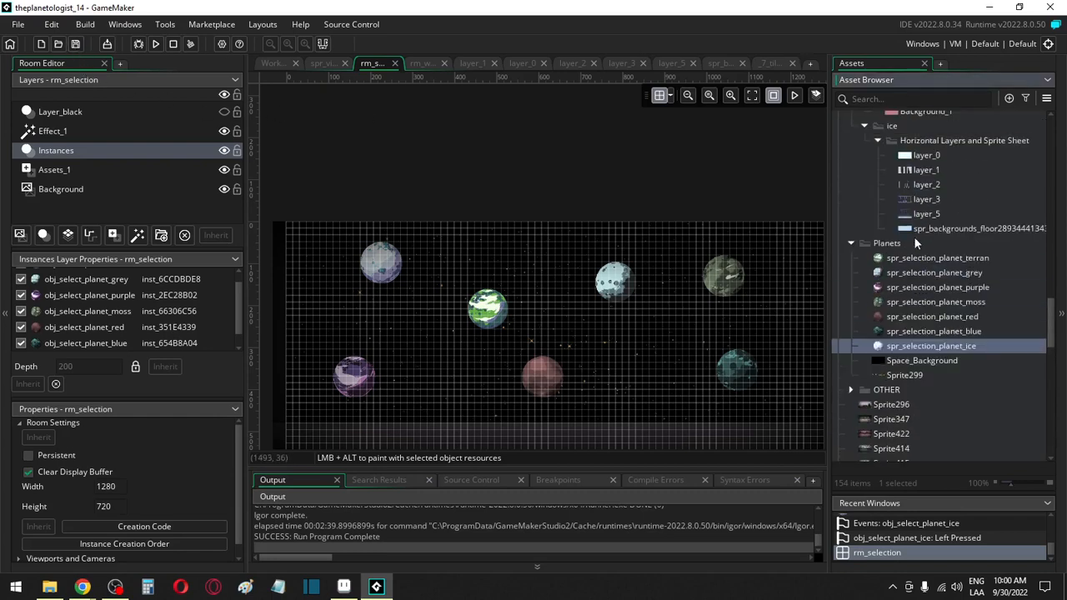
pyautogui.click(921, 229)
pyautogui.scroll(3, 921, 231)
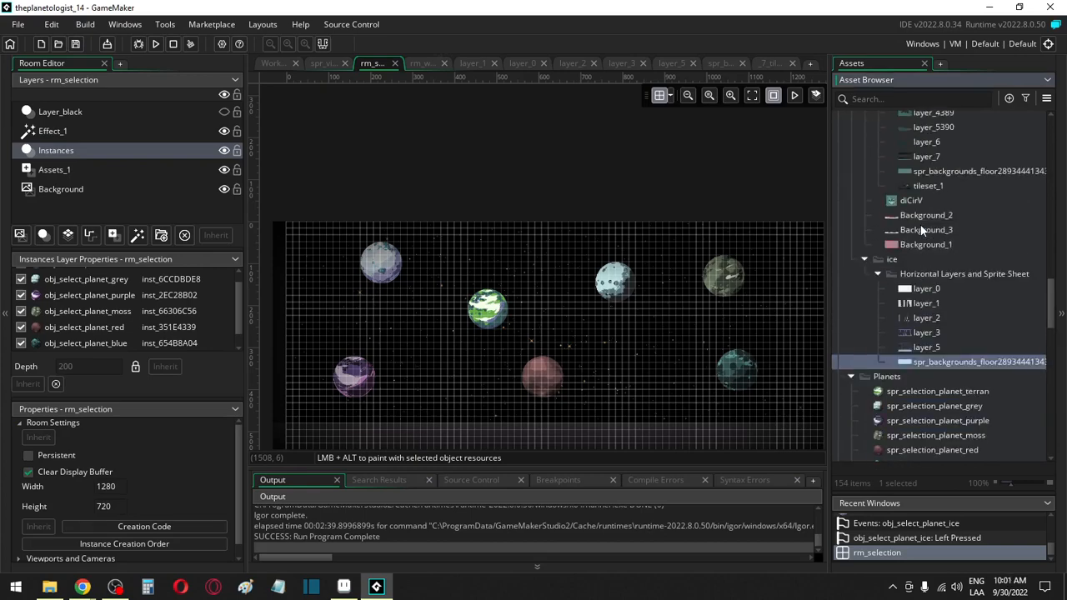
pyautogui.scroll(-9, 925, 241)
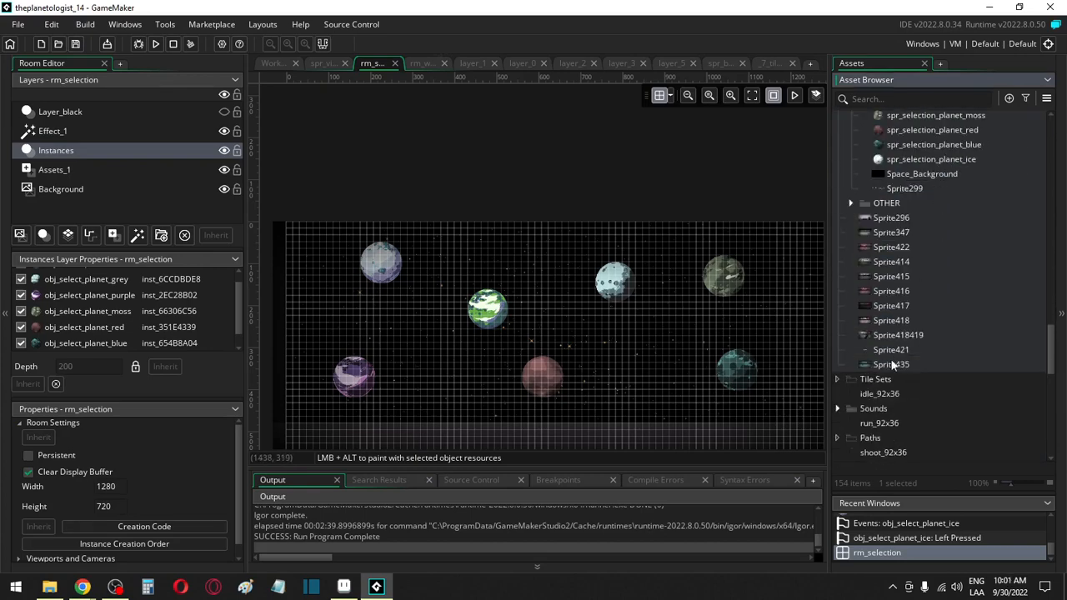
pyautogui.click(893, 366)
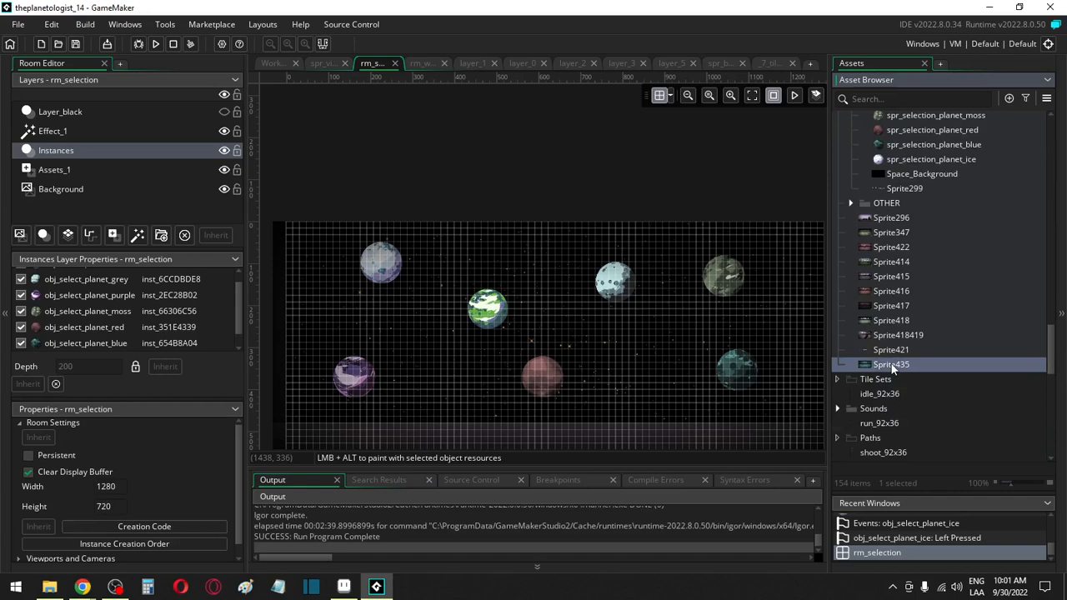
pyautogui.hotkey('alt', 's')
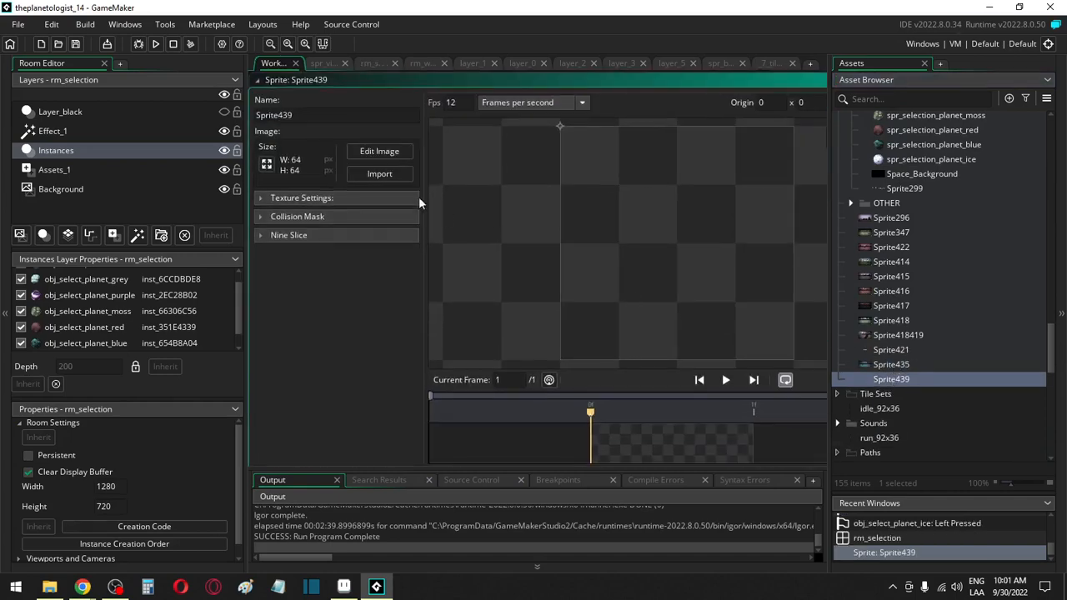
# Step: Paste the copied game screenshot into the new sprite's image, padding the canvas to 2880 x 900, with the grid shown
pyautogui.click(377, 150)
pyautogui.hotkey('ctrl', 'v')
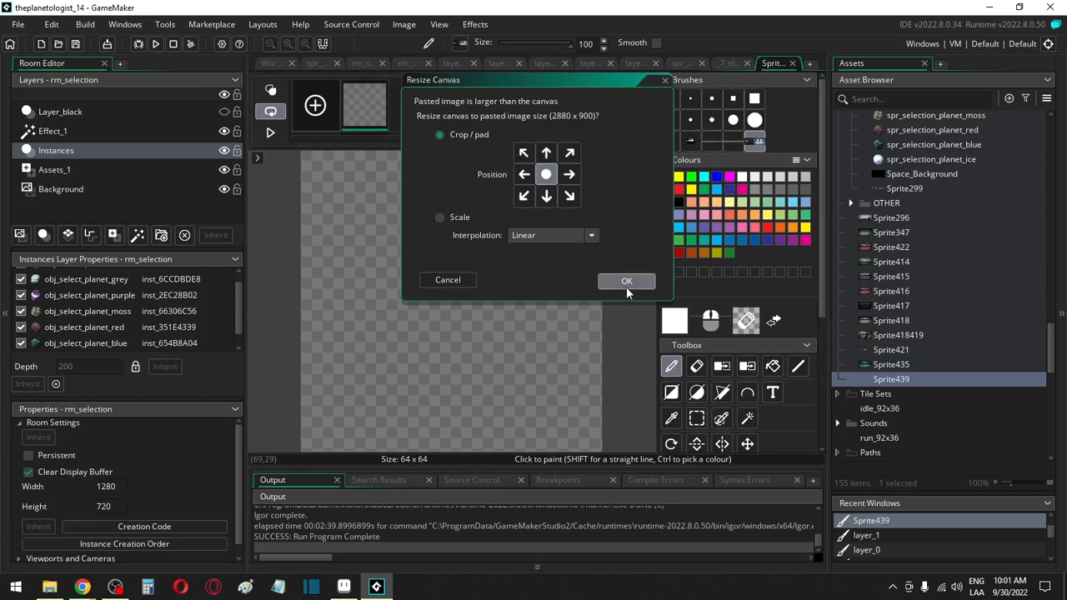
pyautogui.click(626, 286)
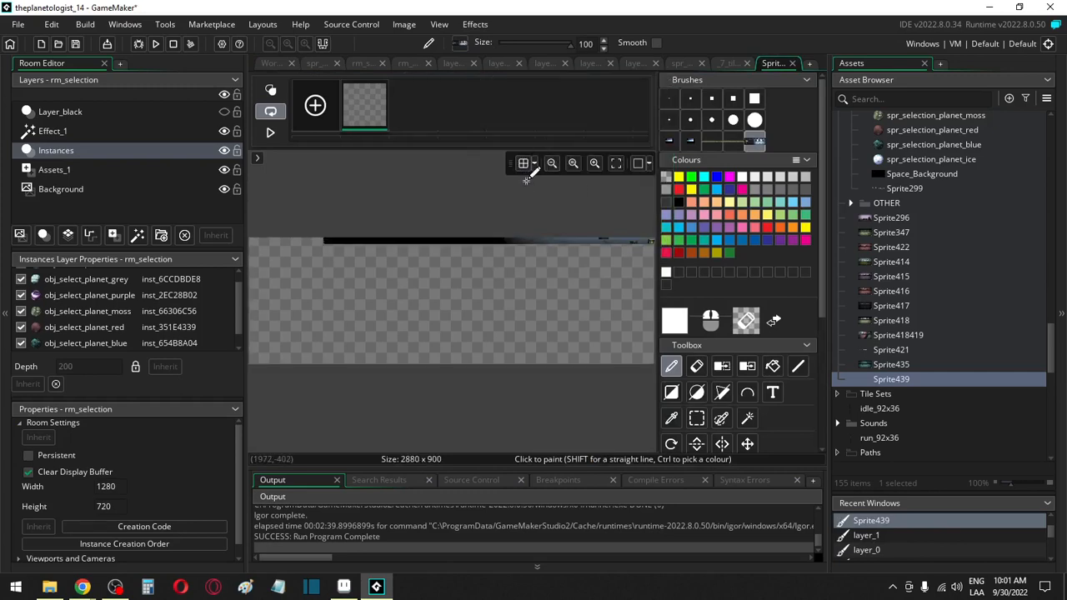
pyautogui.click(534, 164)
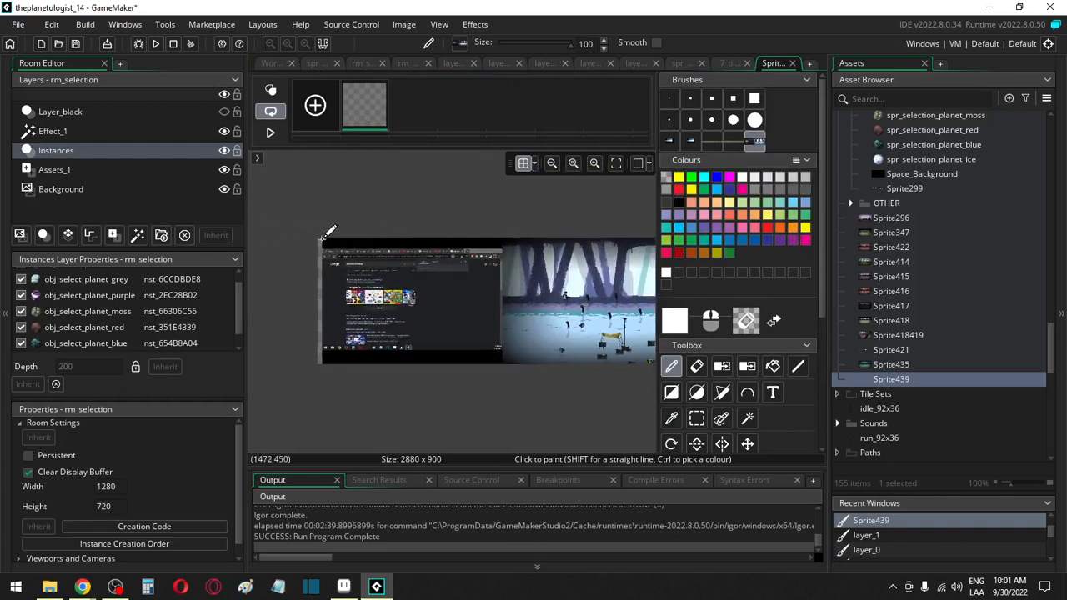
# Step: Delete the browser half of the pasted screenshot and auto trim all frames to the game view, with the grid hidden
pyautogui.press('s')
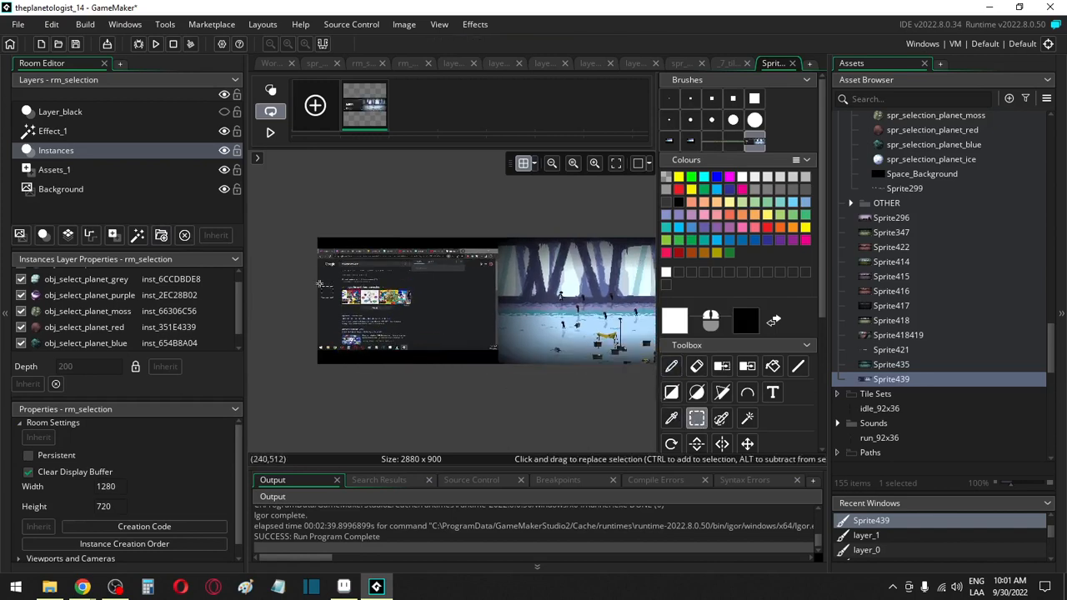
pyautogui.moveTo(302, 235); pyautogui.dragTo(500, 401)
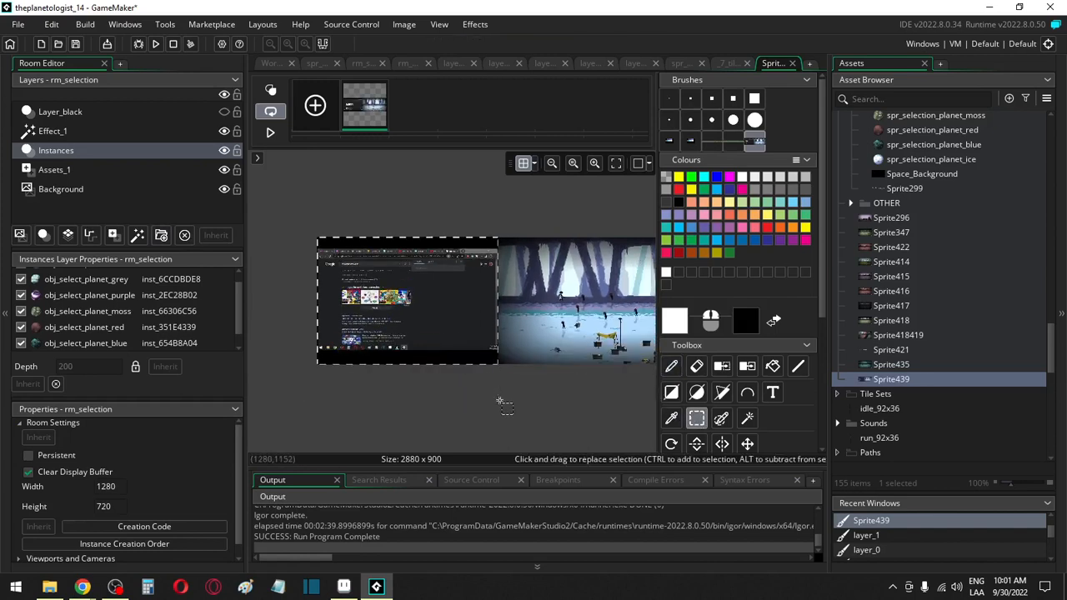
pyautogui.press('Delete')
pyautogui.click(404, 24)
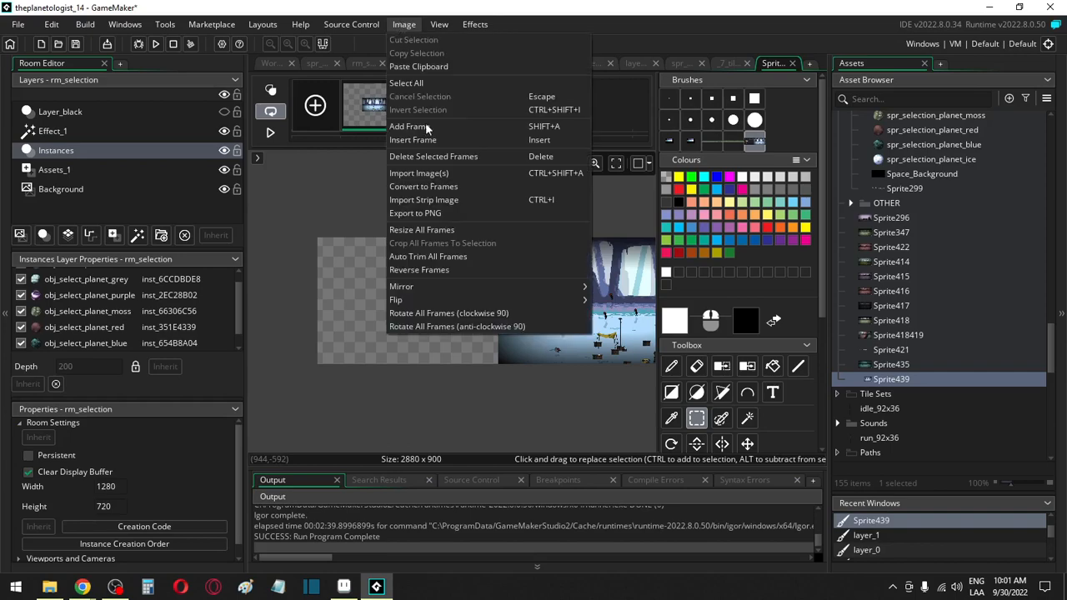
pyautogui.click(427, 256)
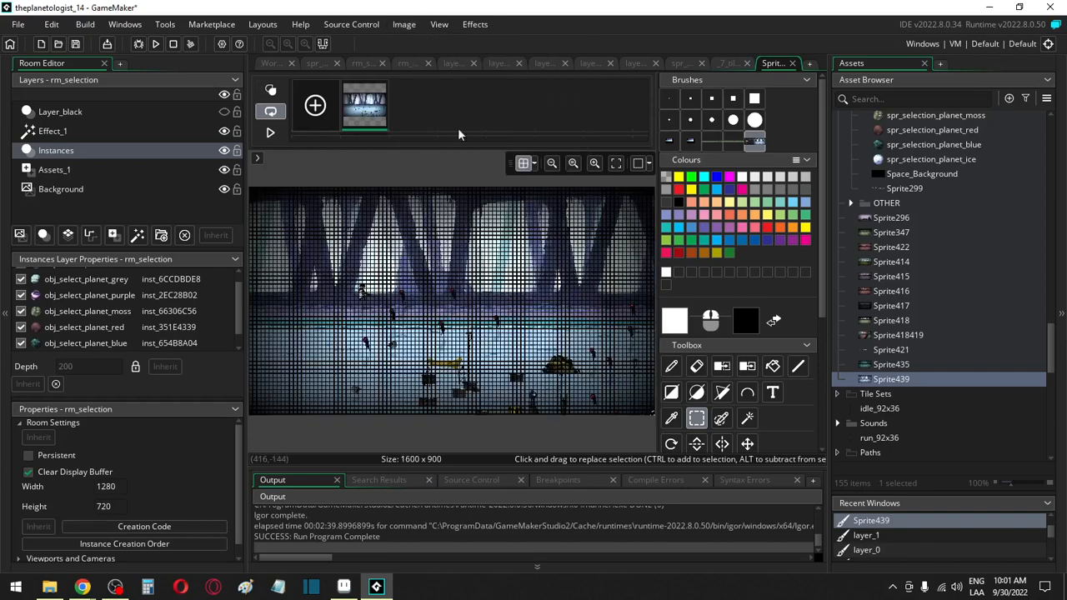
pyautogui.click(524, 164)
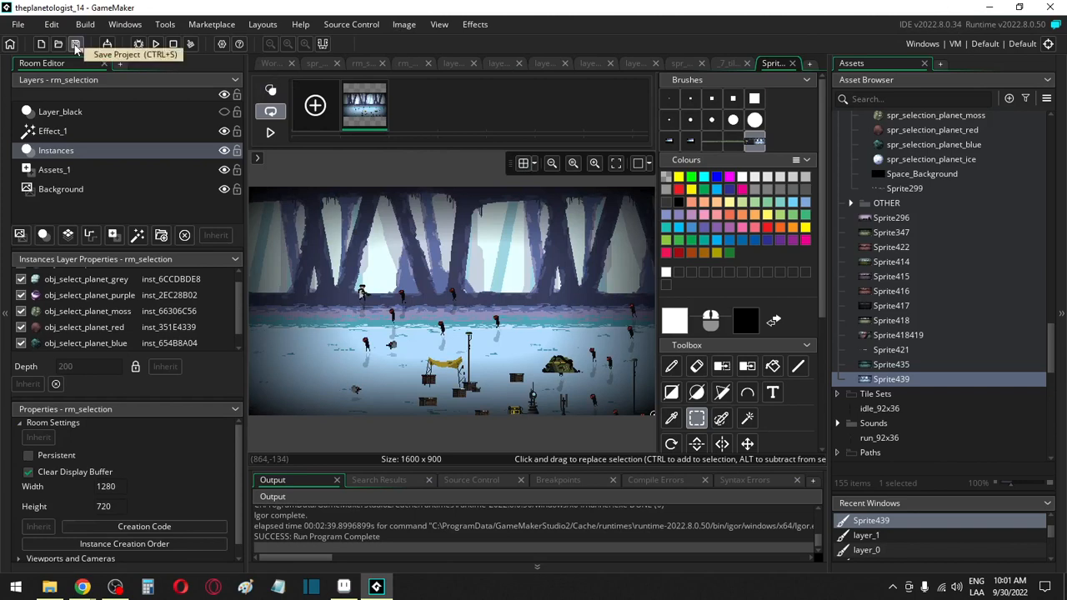
# Step: Show Sprite439's project files in Explorer, select its exported PNG image, and close the folder
pyautogui.rightClick(908, 381)
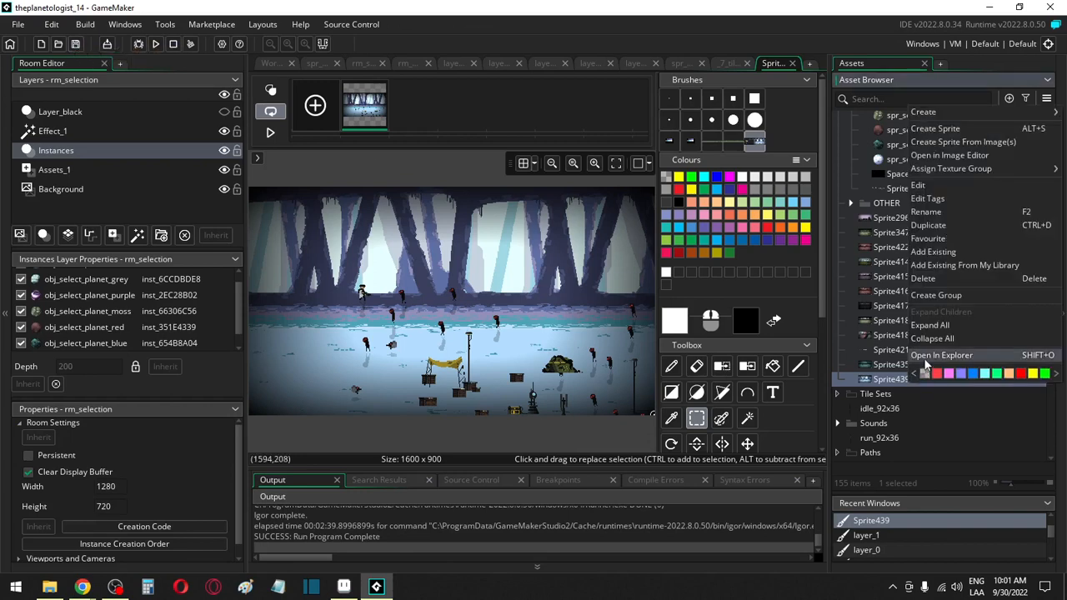
pyautogui.click(924, 357)
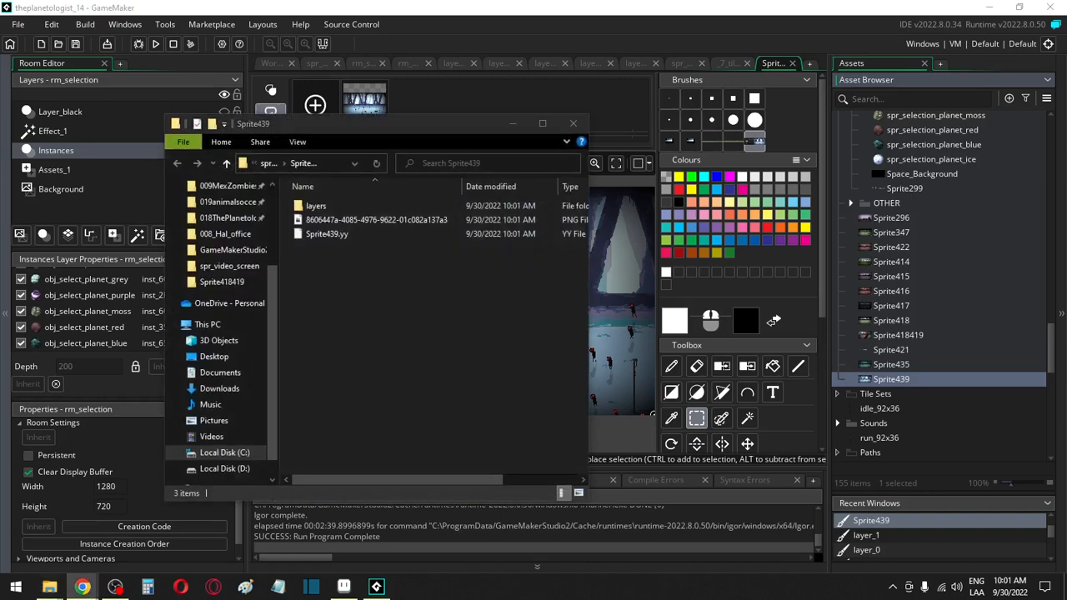
pyautogui.click(333, 220)
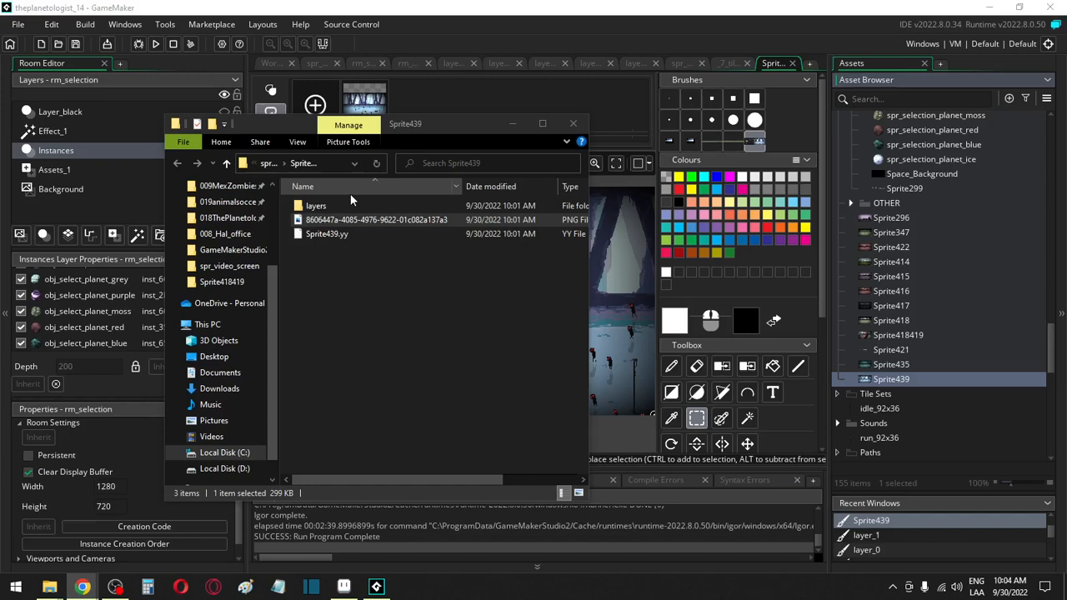
pyautogui.click(573, 123)
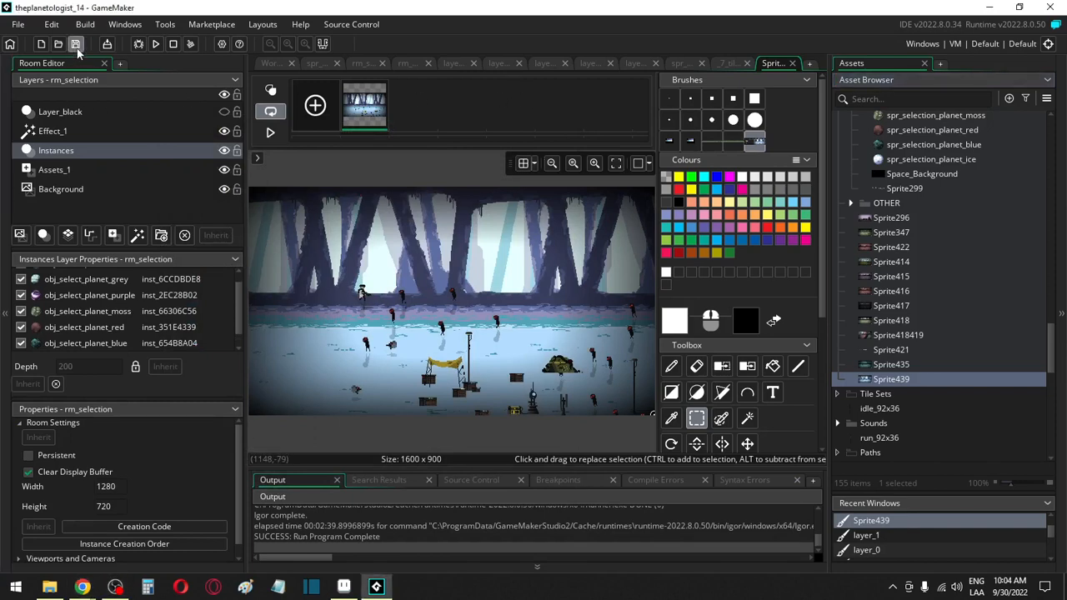
pyautogui.click(697, 417)
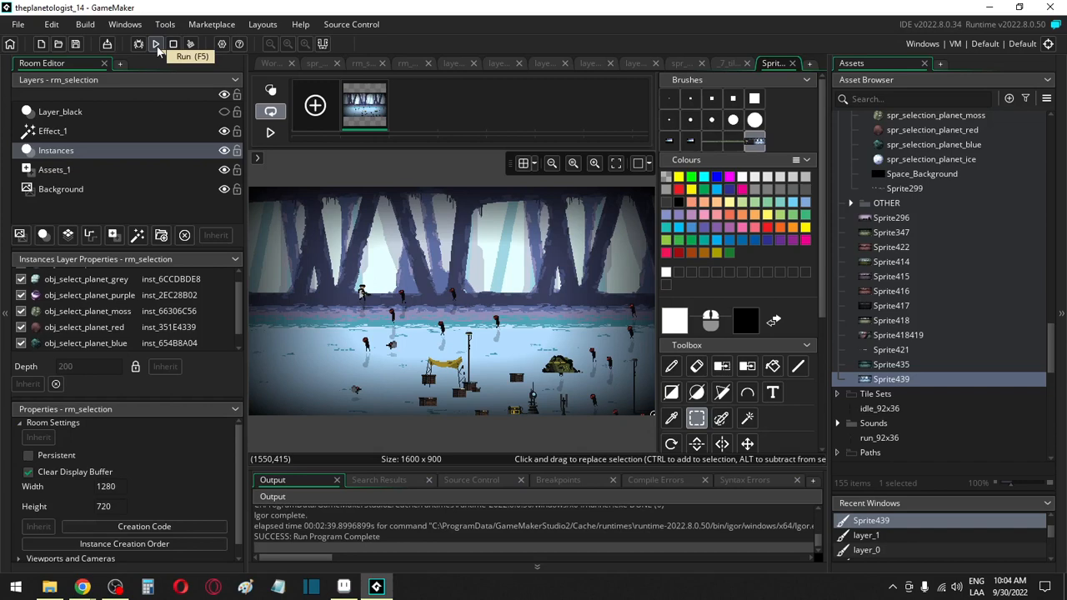
# Step: Find the layer_3 sprite in the ice background group and open it for viewing
pyautogui.scroll(-8, 959, 342)
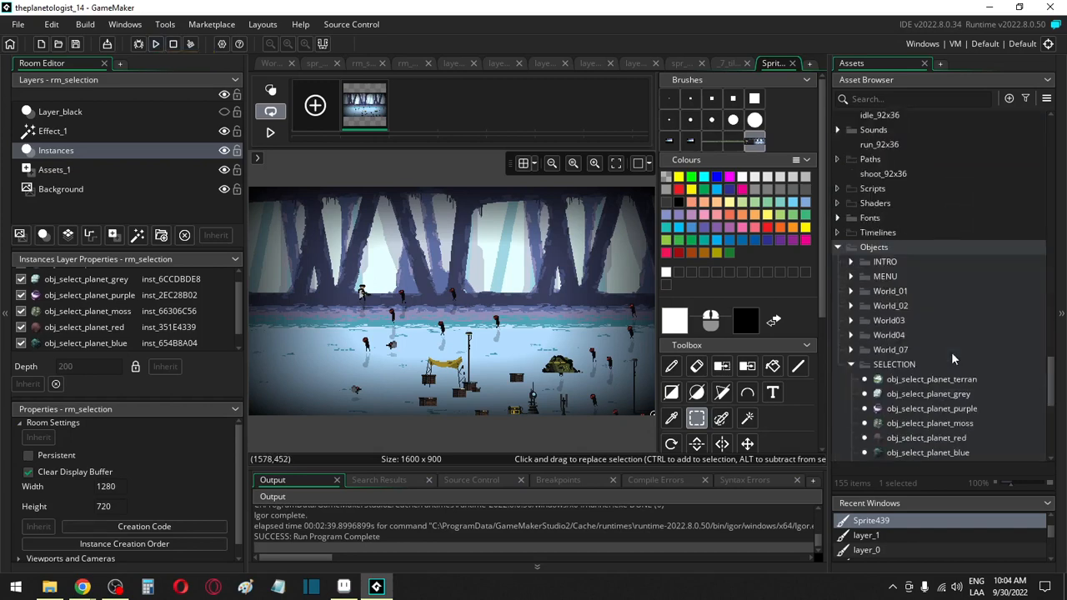
pyautogui.scroll(-5, 951, 352)
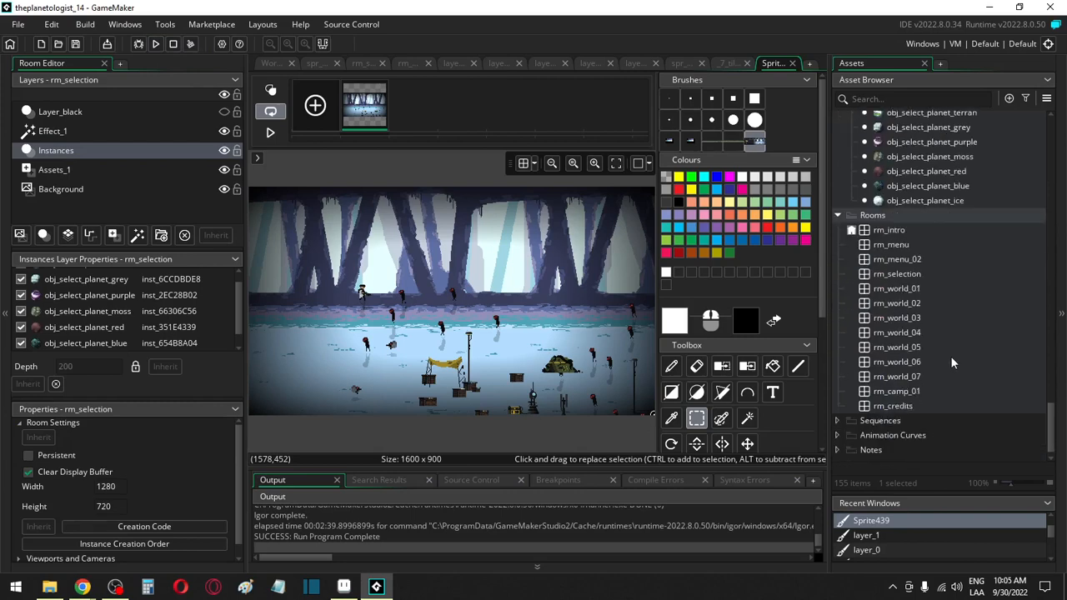
pyautogui.scroll(12, 947, 350)
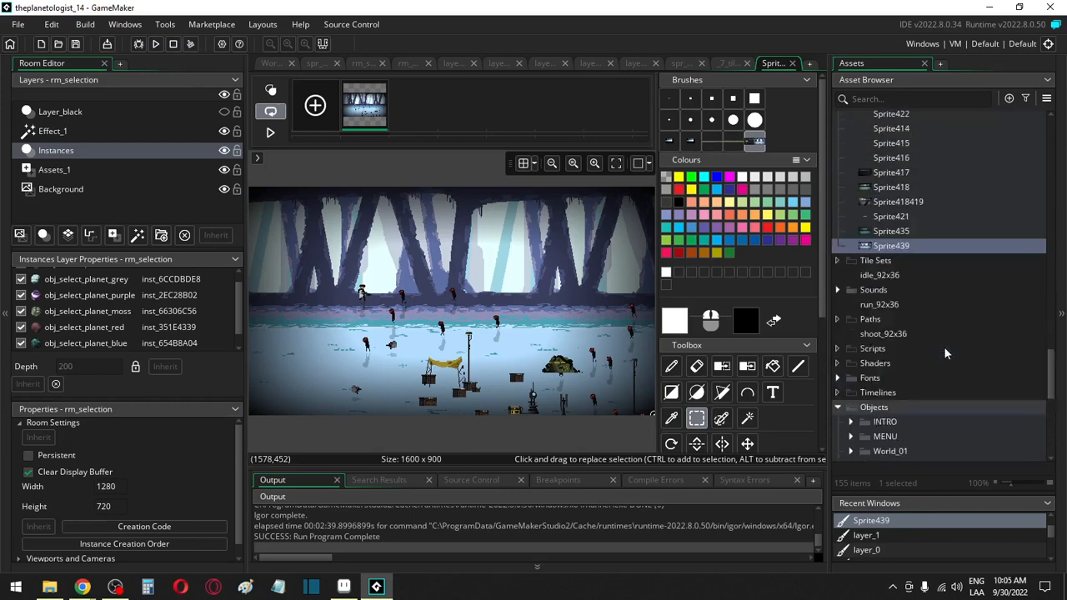
pyautogui.scroll(1, 944, 346)
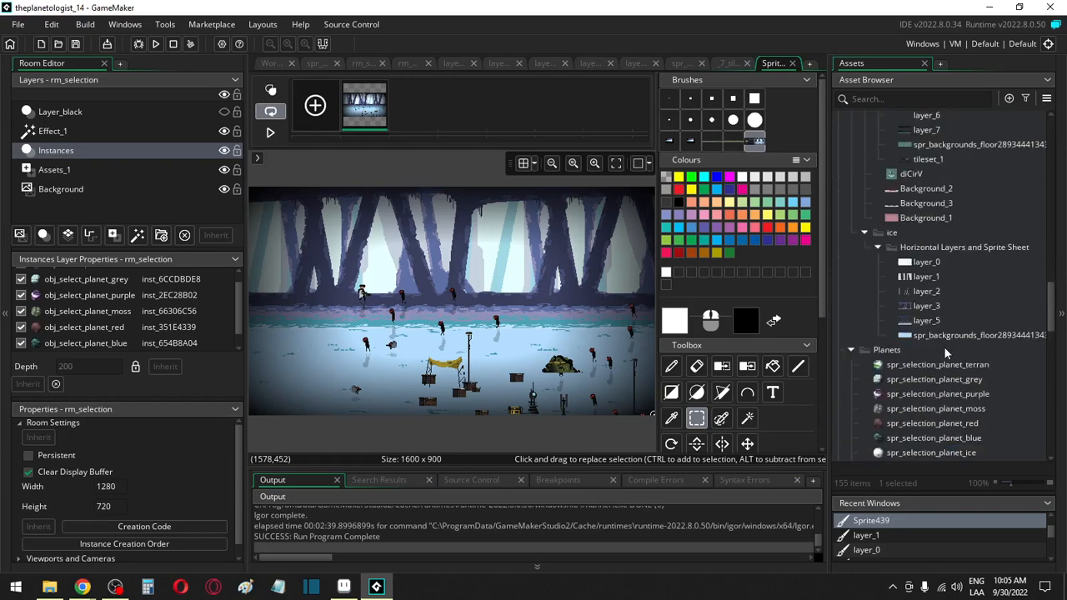
pyautogui.click(930, 296)
pyautogui.doubleClick(936, 305)
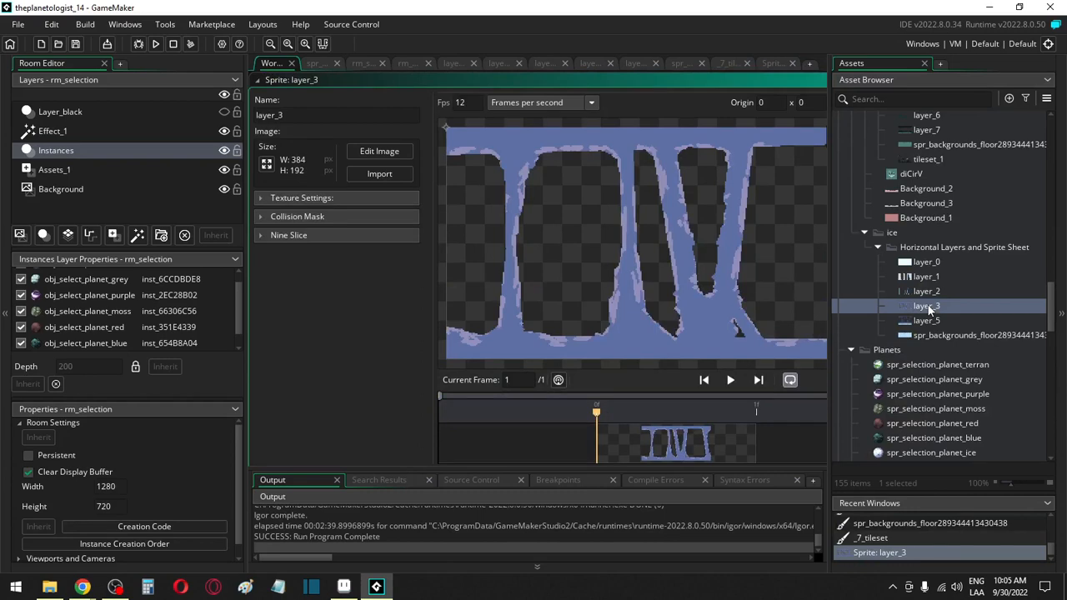
# Step: Duplicate the ice layer_3 sprite, place the copy directly below layer_2, and rename it layer_35
pyautogui.click(927, 306)
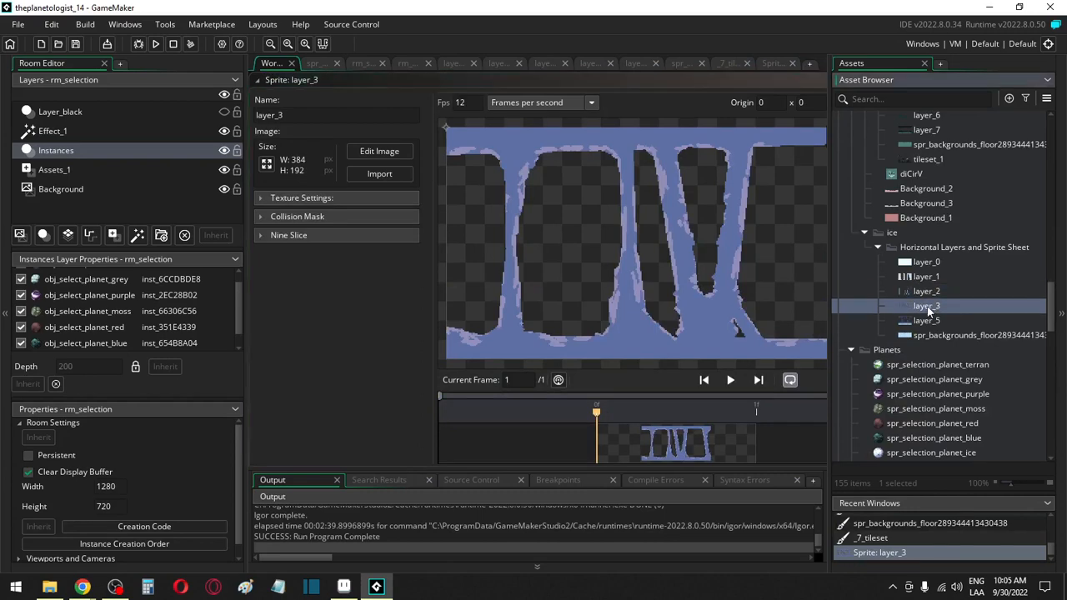
pyautogui.hotkey('ctrl', 'd')
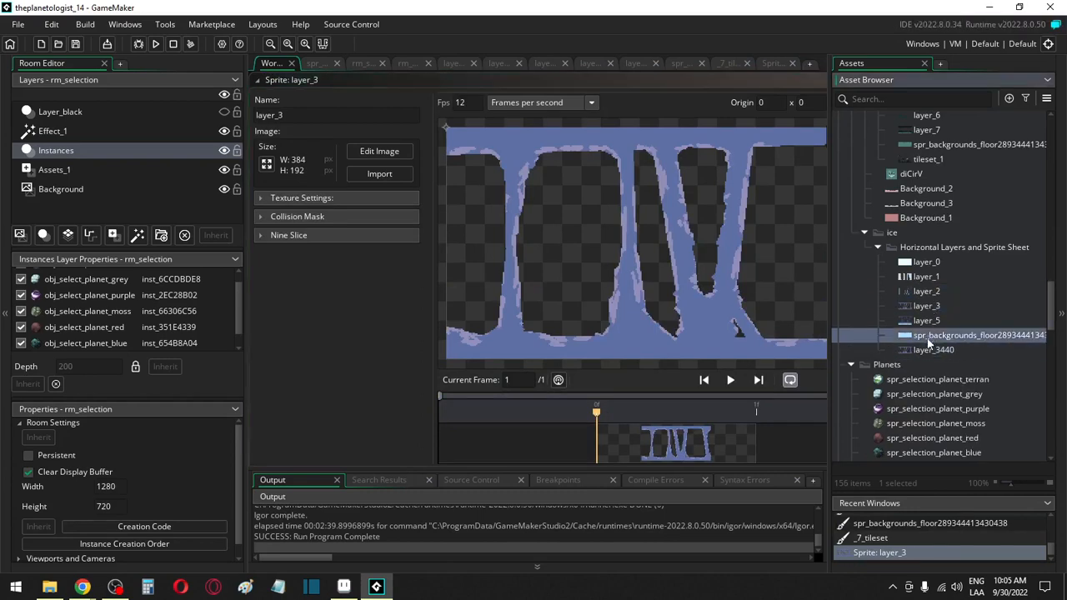
pyautogui.moveTo(926, 350); pyautogui.dragTo(927, 302)
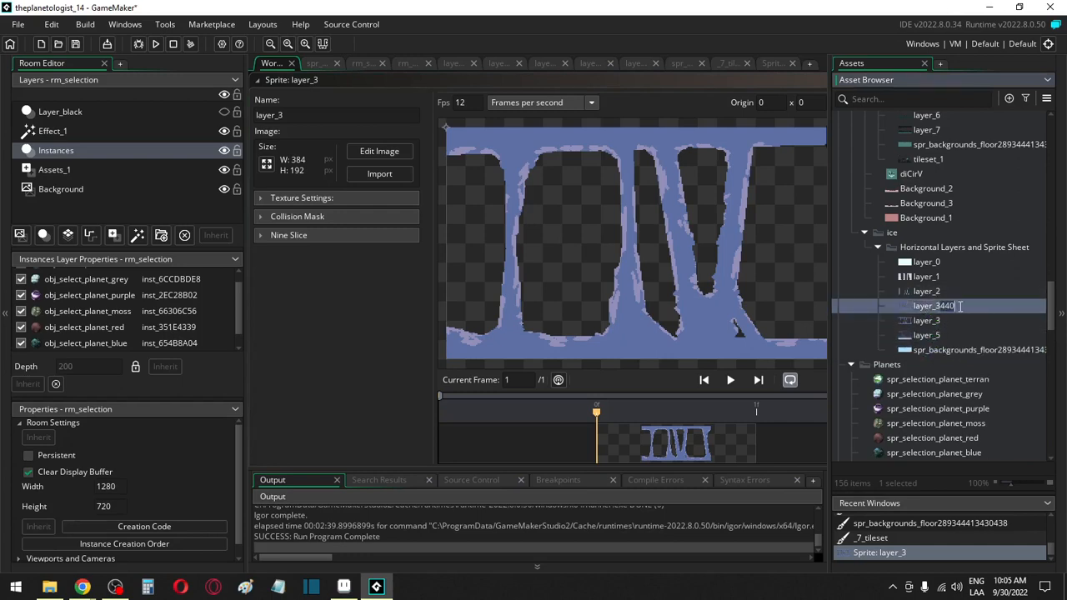
pyautogui.write('5')
# Step: Open the layer_35 sprite's image for editing and try to flip all its frames
pyautogui.click(919, 293)
pyautogui.doubleClick(919, 306)
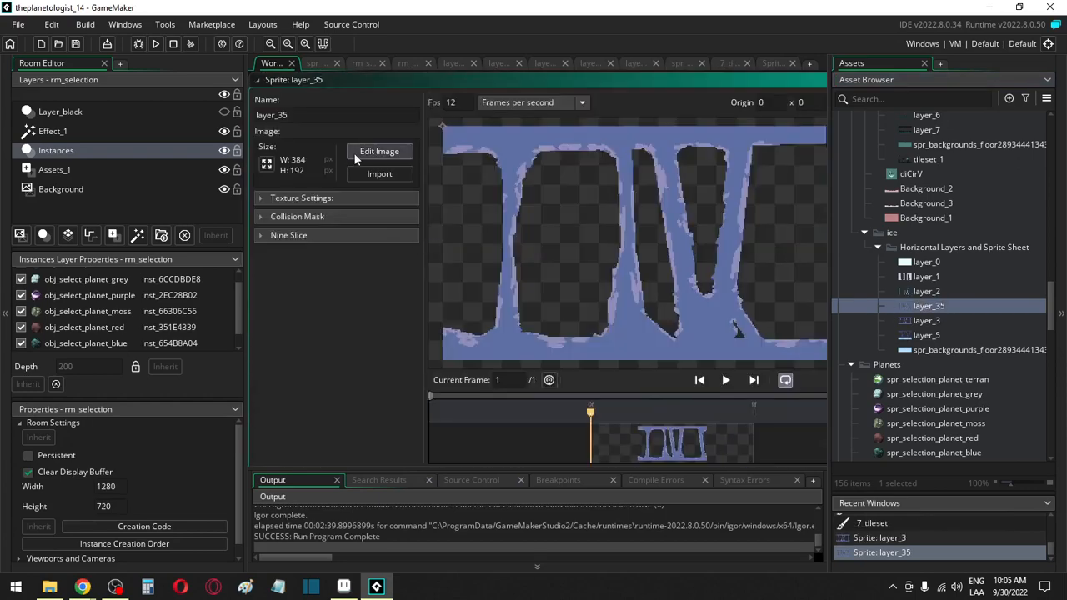
pyautogui.click(366, 151)
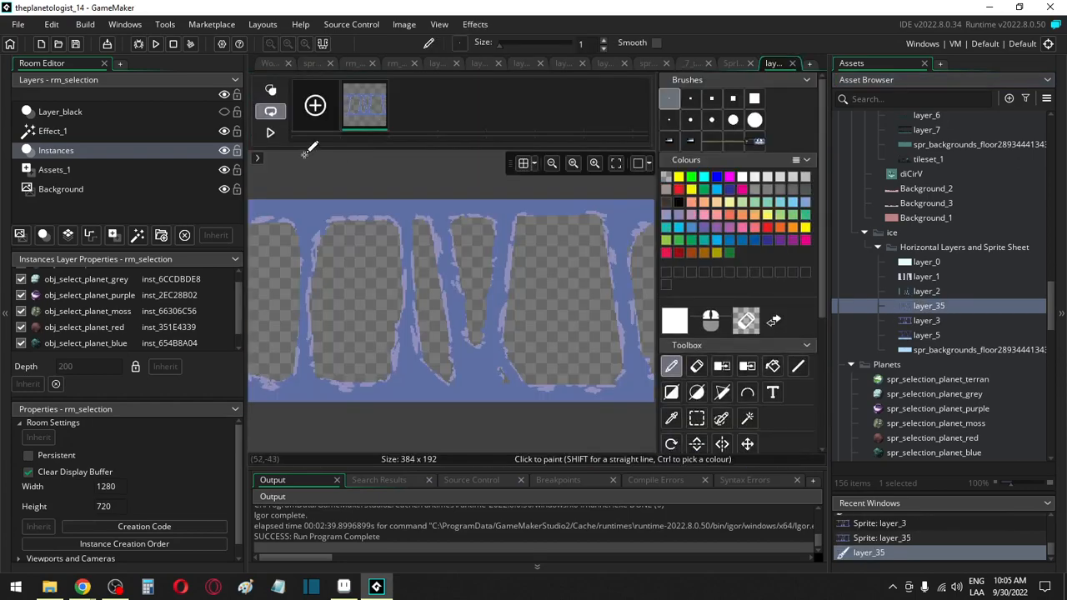
pyautogui.click(402, 24)
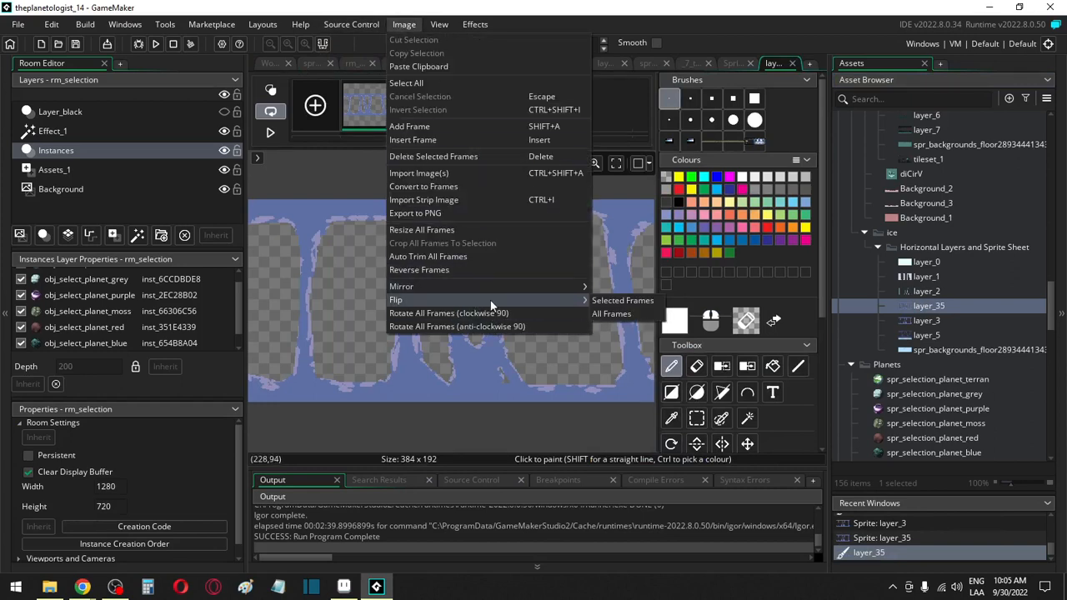
pyautogui.click(602, 314)
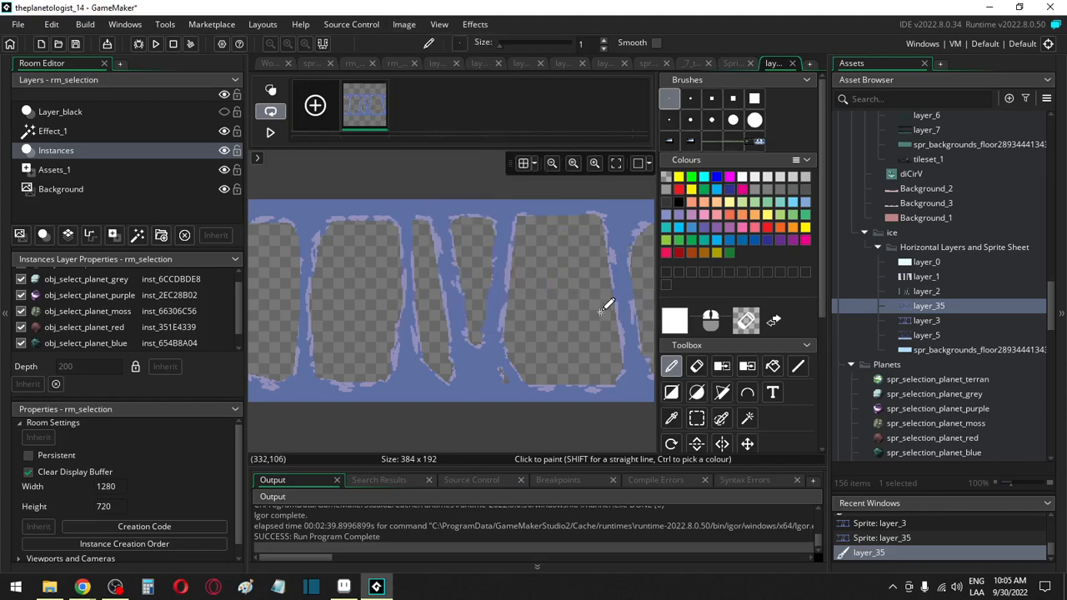
# Step: Select the entire 384 x 192 tree image in layer_35 and copy it as a brush
pyautogui.click(696, 418)
pyautogui.scroll(-2, 373, 253)
pyautogui.moveTo(267, 199)
pyautogui.mouseDown()
pyautogui.moveTo(417, 392)
pyautogui.moveTo(600, 399)
pyautogui.mouseUp()
pyautogui.hotkey('ctrl', 'c')
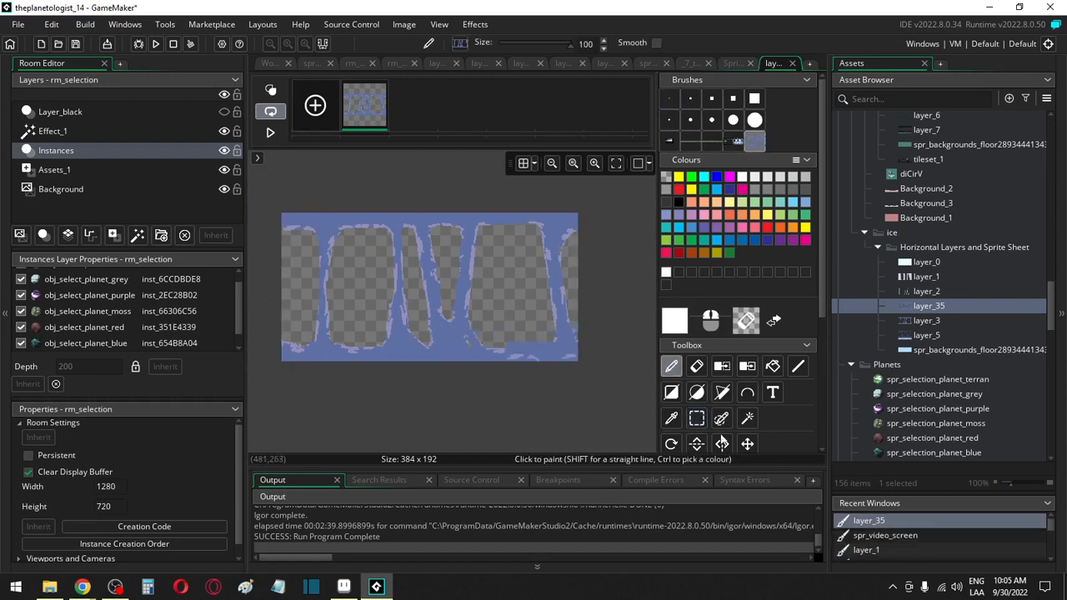
# Step: Add a new layer above default in the layer_35 image and flip the copied brush vertically
pyautogui.scroll(-2, 718, 439)
pyautogui.rightClick(706, 369)
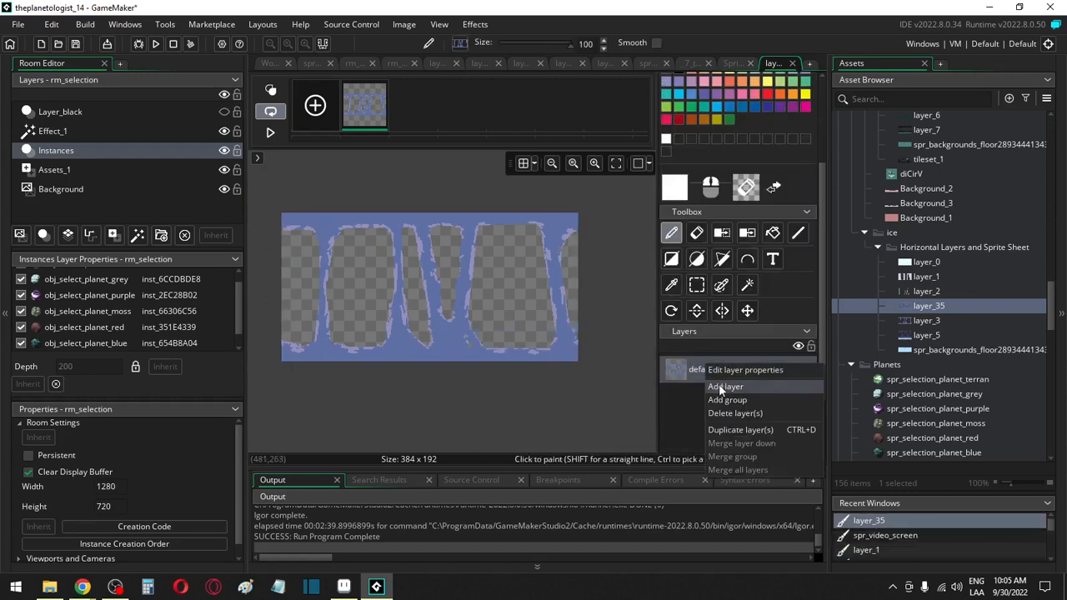
pyautogui.click(718, 384)
pyautogui.moveTo(375, 279); pyautogui.dragTo(395, 281)
pyautogui.click(696, 311)
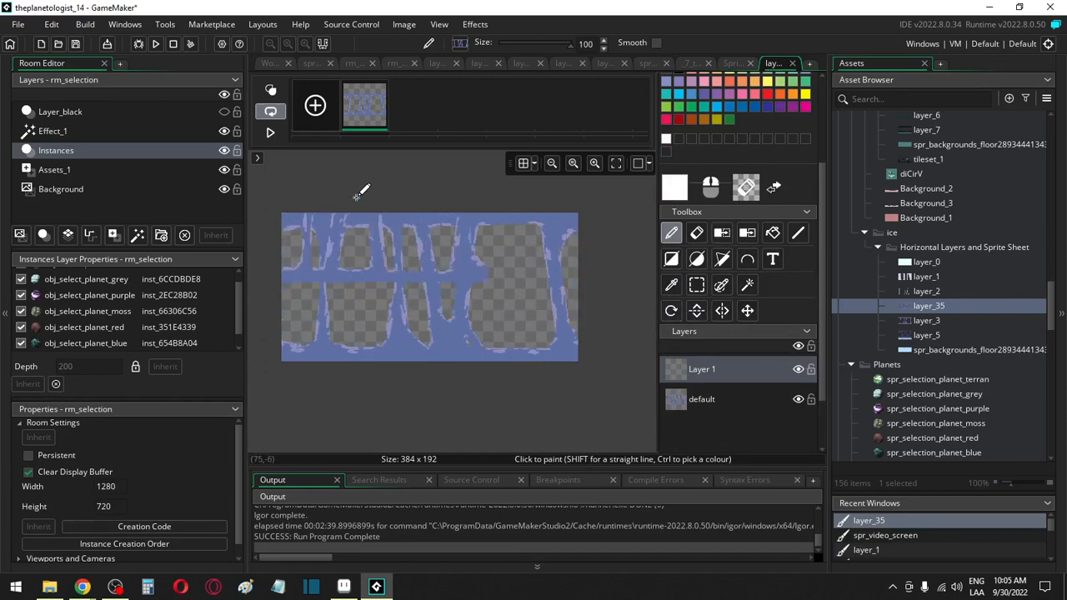
# Step: Reopen the layer_35 image with a snapping 16 x 16 grid, and stamp the flipped tree brush over the full canvas on Layer 1
pyautogui.doubleClick(925, 320)
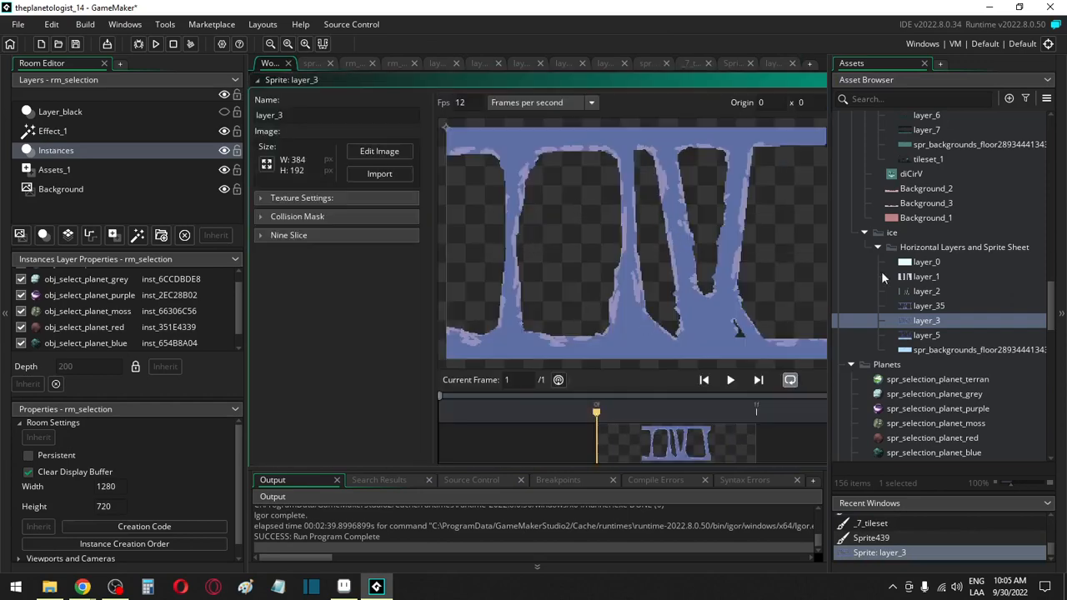
pyautogui.doubleClick(925, 306)
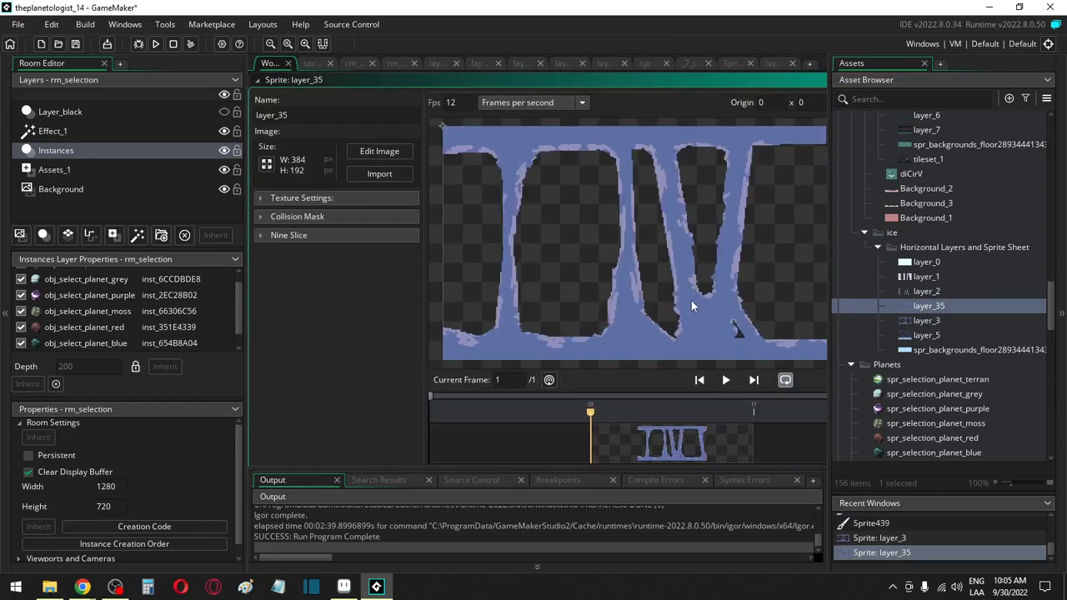
pyautogui.click(383, 151)
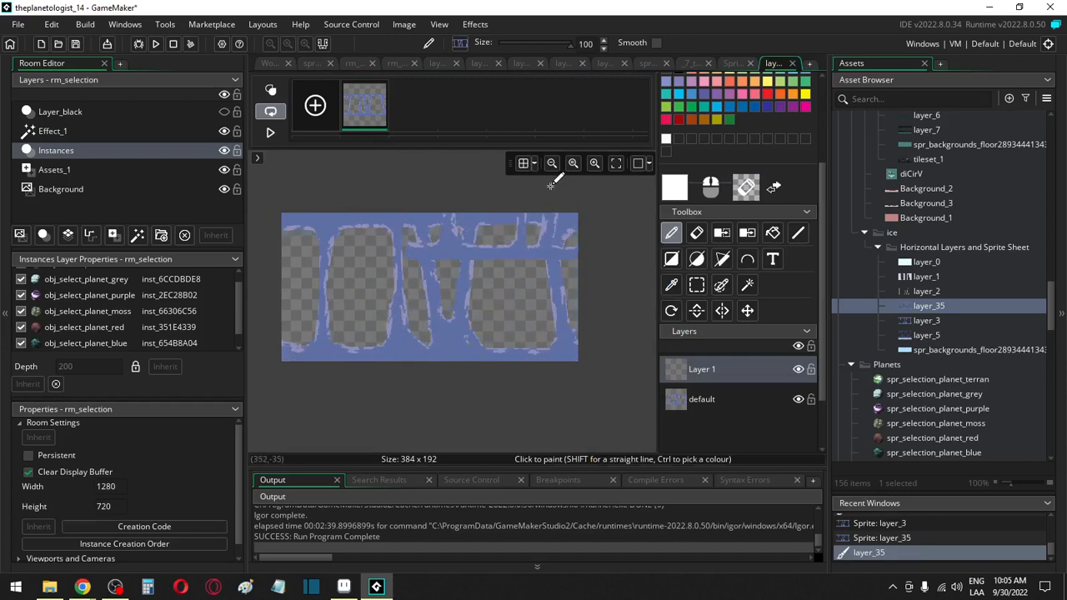
pyautogui.click(533, 165)
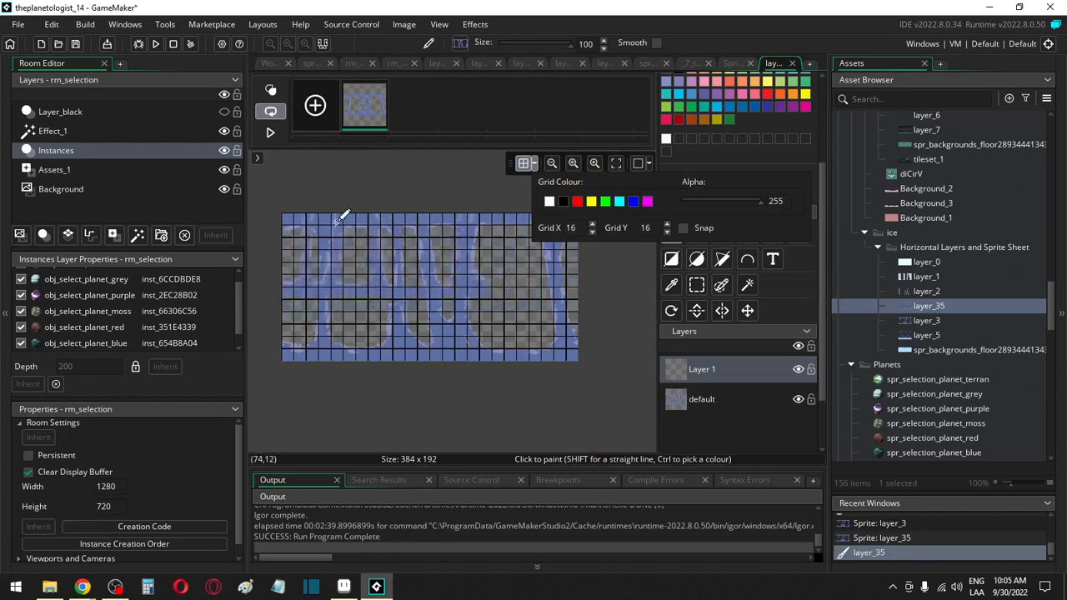
pyautogui.click(685, 227)
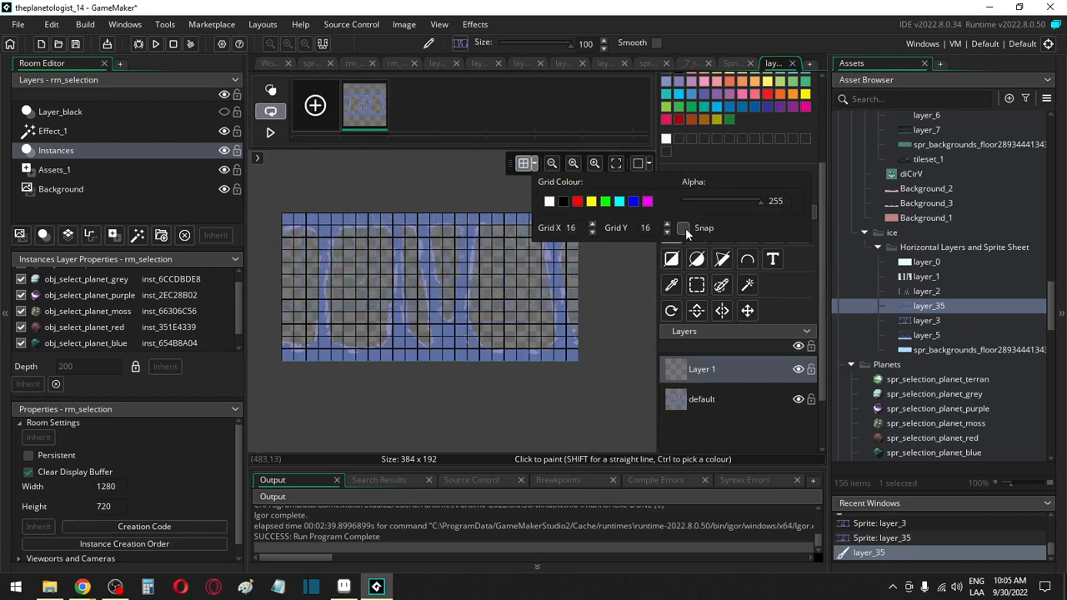
pyautogui.click(290, 213)
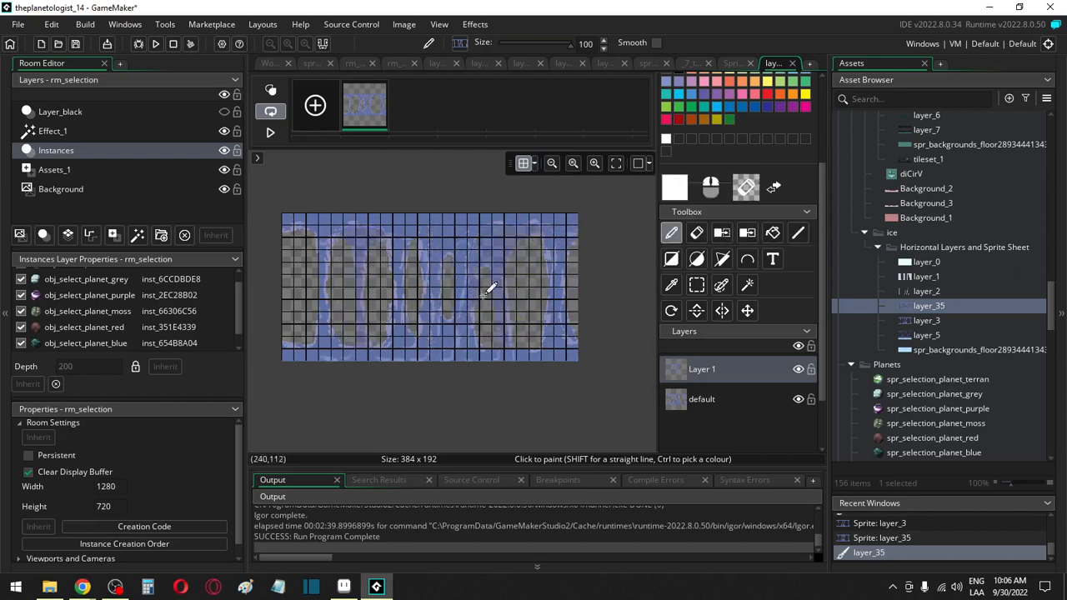
# Step: Delete the default layer from the layer_35 image and reopen the sprite to check the flipped trees
pyautogui.click(722, 398)
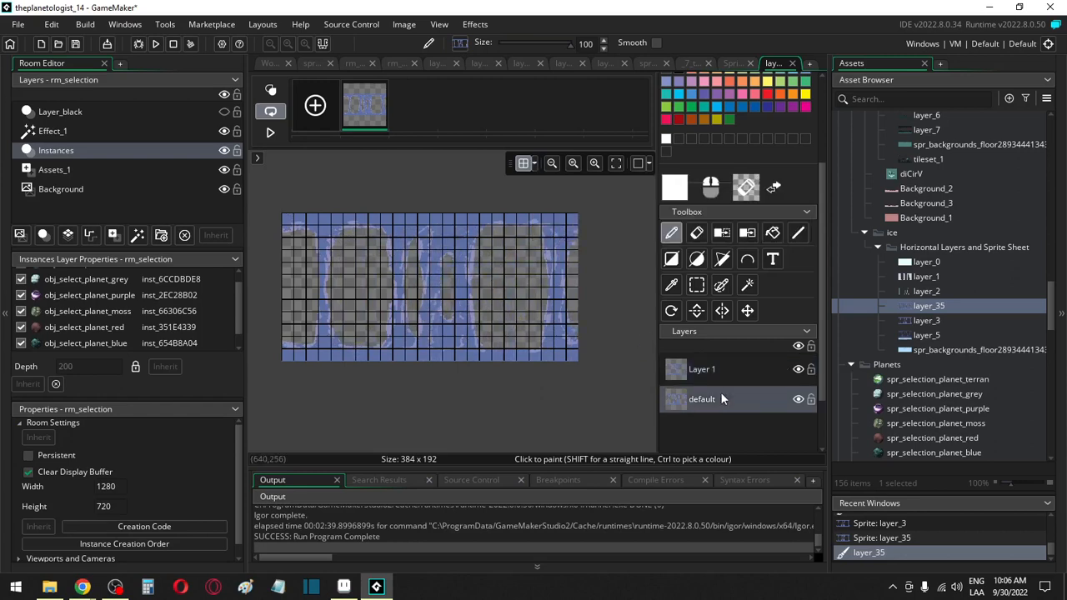
pyautogui.press('Delete')
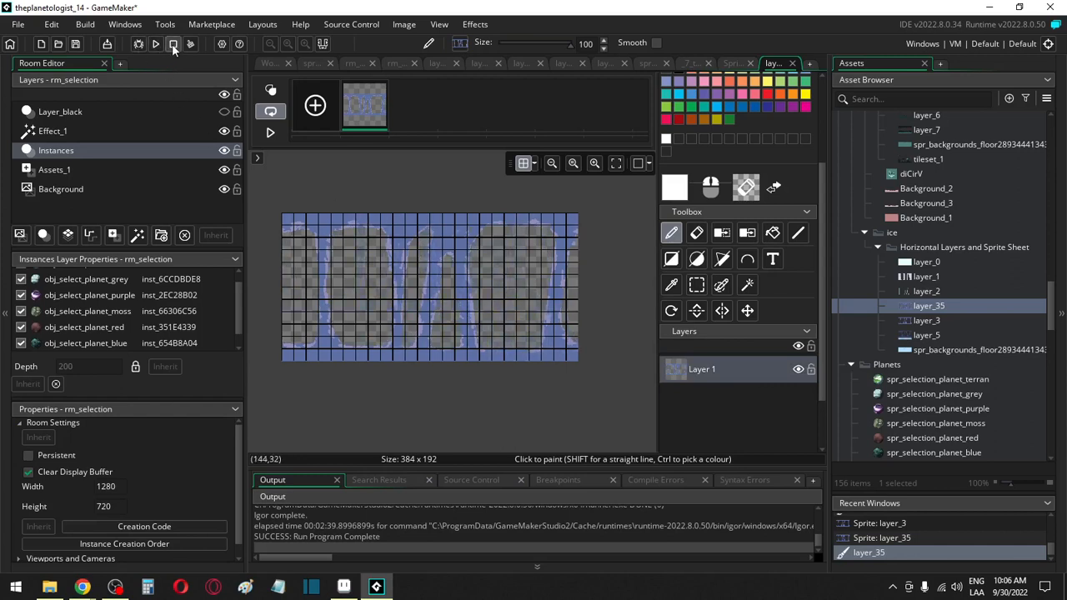
pyautogui.click(937, 306)
pyautogui.doubleClick(937, 307)
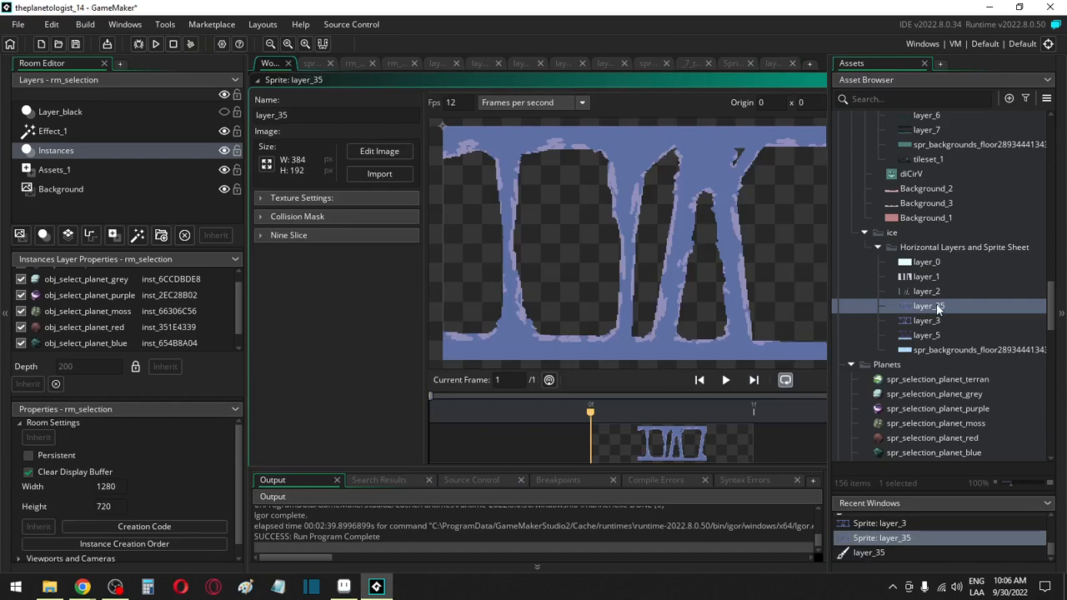
# Step: Open rm_world_07 and check the sprites assigned to Backgrounds_4 and Backgrounds_6, briefly toggling the visibility of Backgrounds_4
pyautogui.click(146, 169)
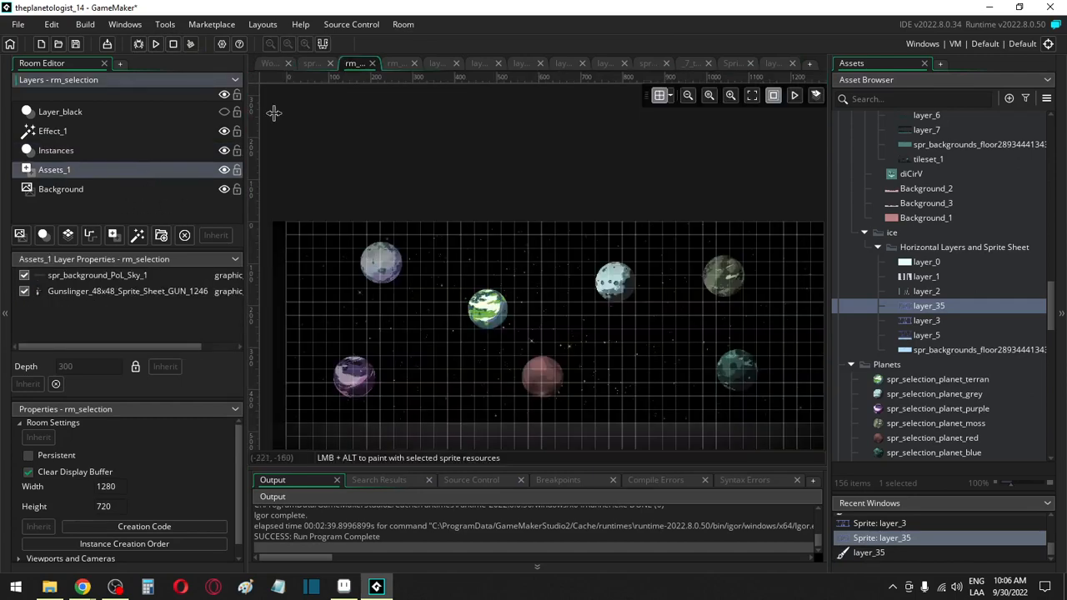
pyautogui.click(394, 63)
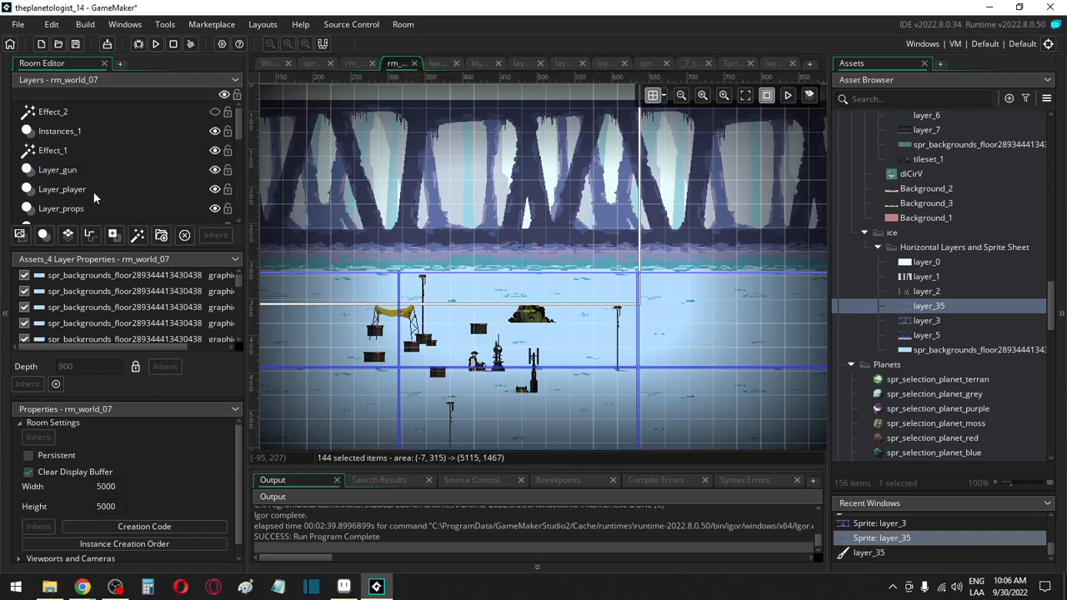
pyautogui.scroll(-5, 98, 187)
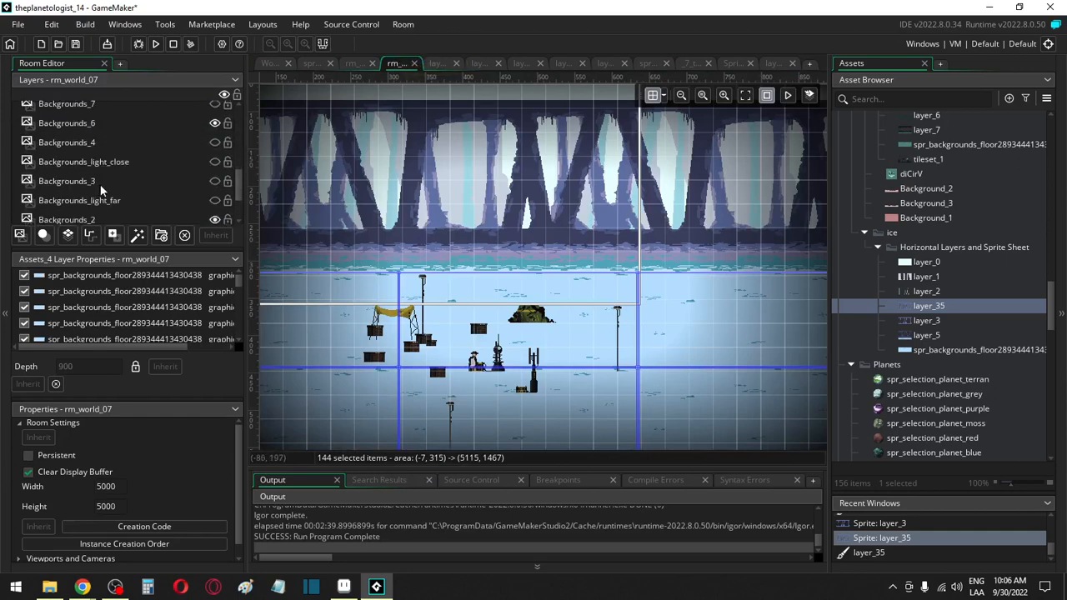
pyautogui.click(123, 142)
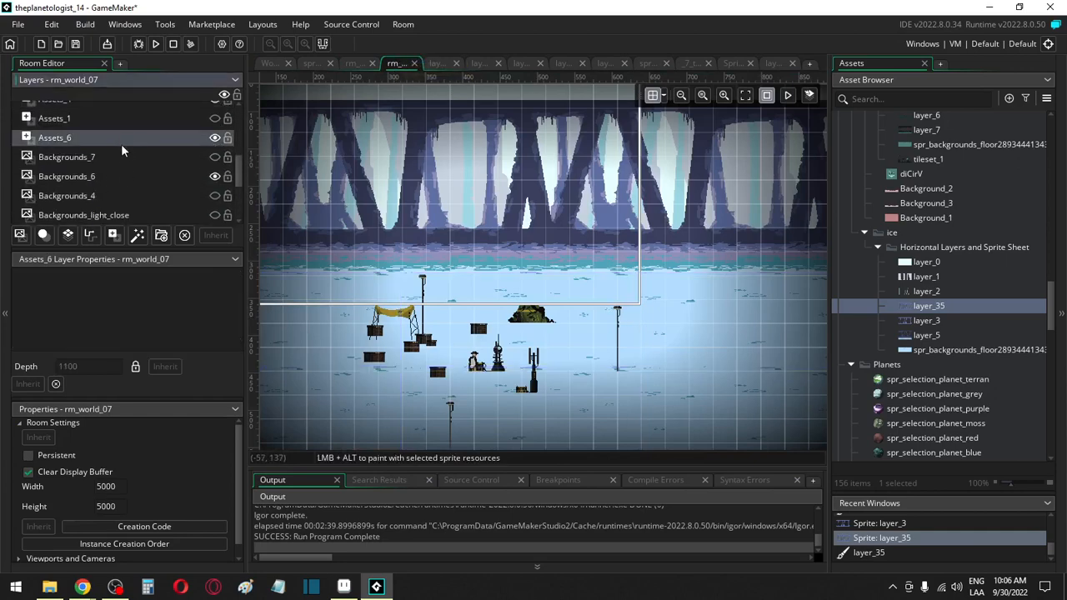
pyautogui.click(118, 159)
pyautogui.click(114, 195)
pyautogui.click(214, 196)
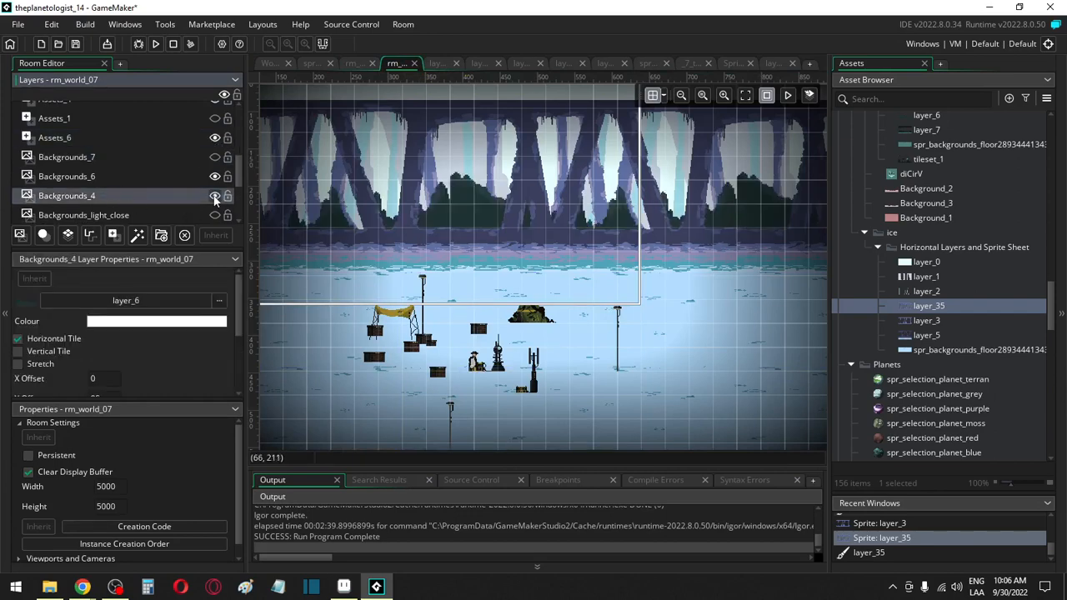
pyautogui.click(214, 197)
pyautogui.click(139, 176)
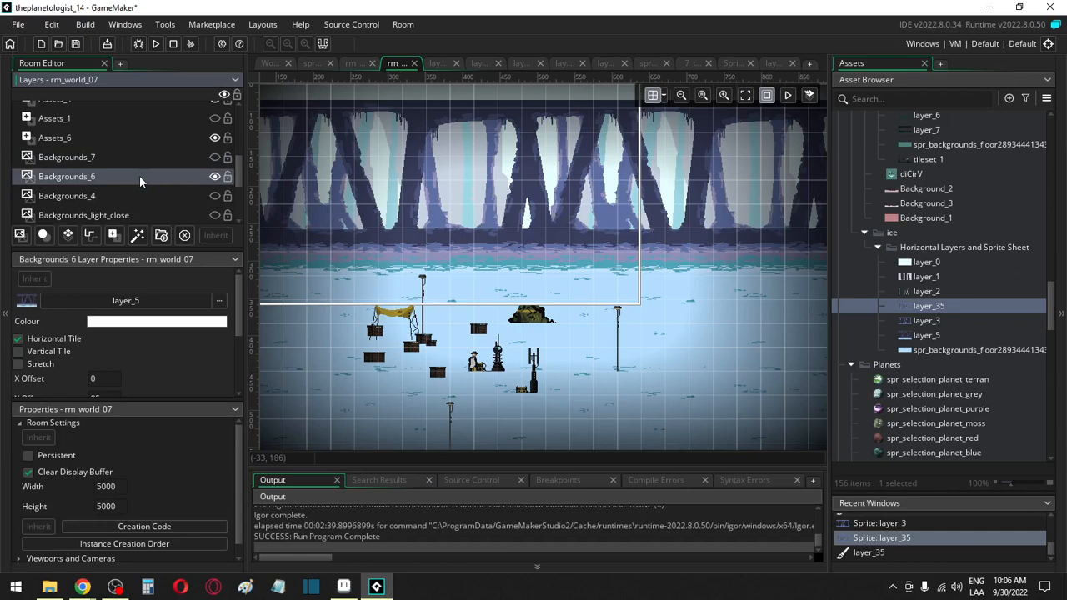
pyautogui.click(135, 195)
pyautogui.scroll(-2, 136, 201)
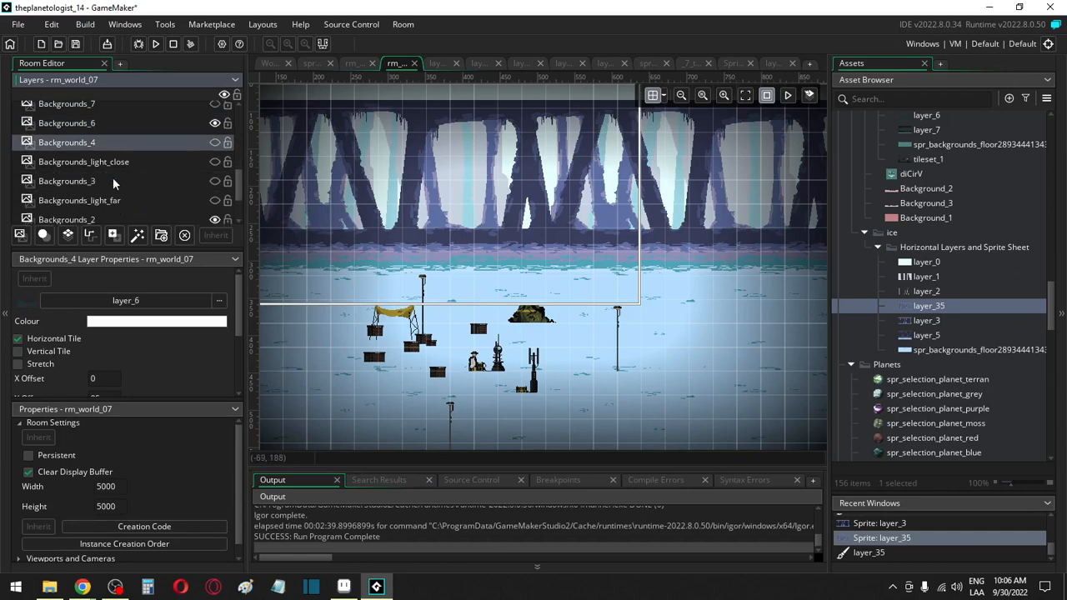
# Step: Make the Backgrounds_3 layer visible in rm_world_07 and assign the layer_35 sprite to it
pyautogui.click(113, 183)
pyautogui.click(113, 217)
pyautogui.click(106, 180)
pyautogui.click(214, 181)
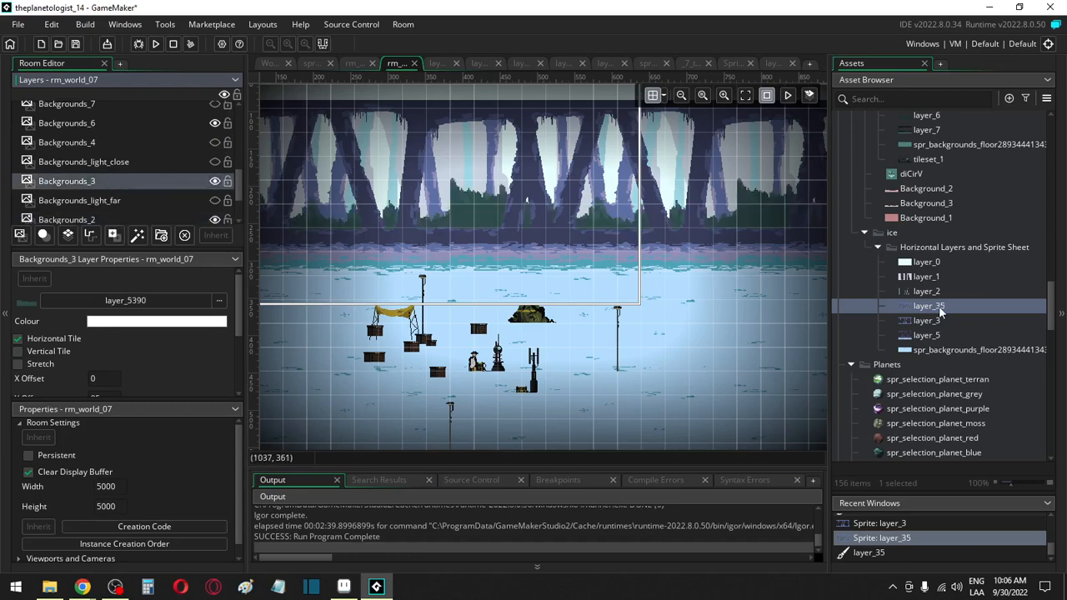
pyautogui.moveTo(939, 305); pyautogui.dragTo(178, 310)
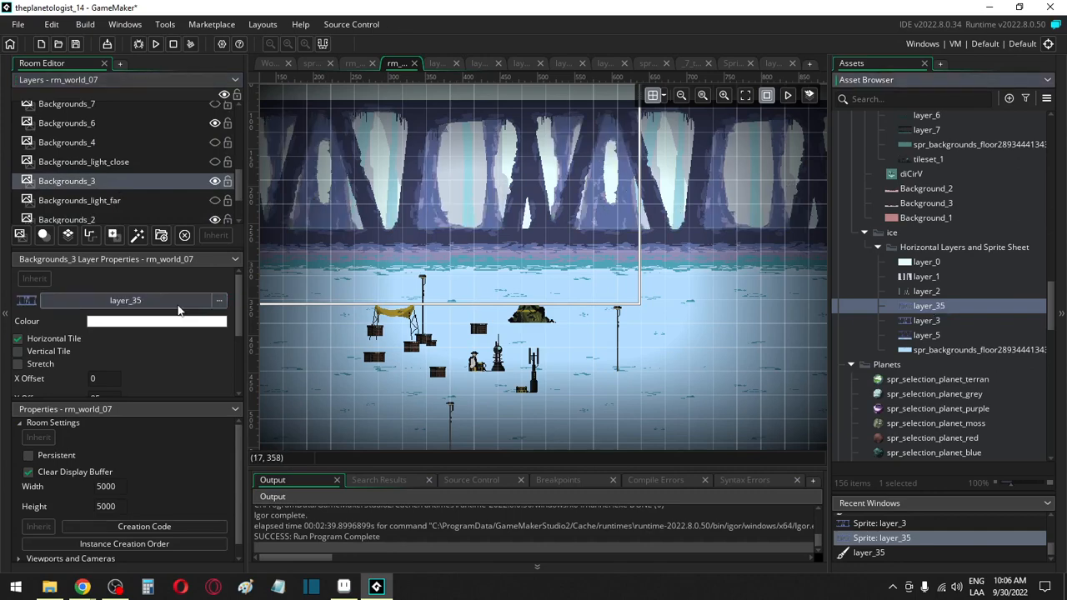
# Step: Open the layer_35 image for editing, stamp the small colour-palette brush in an empty gap between the trees as a reference, and hide the grid
pyautogui.doubleClick(911, 305)
pyautogui.click(401, 156)
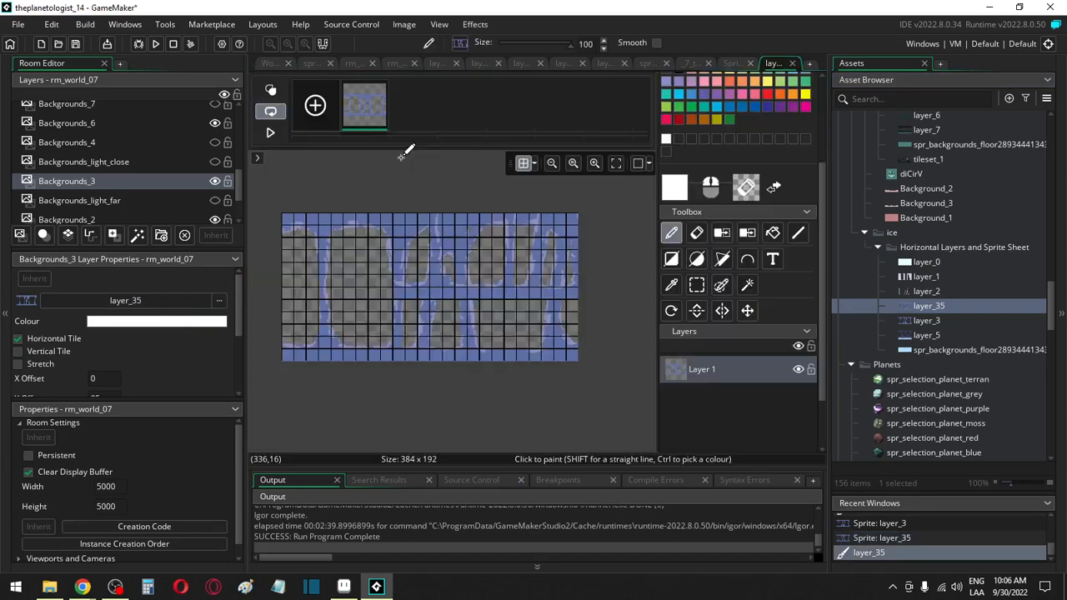
pyautogui.scroll(1, 608, 297)
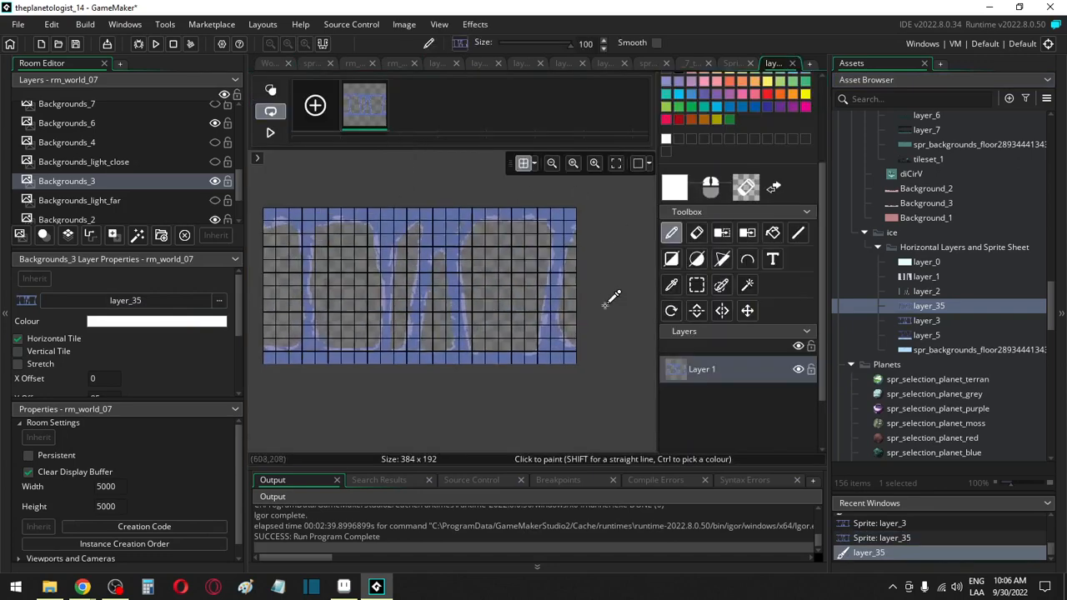
pyautogui.scroll(1, 733, 207)
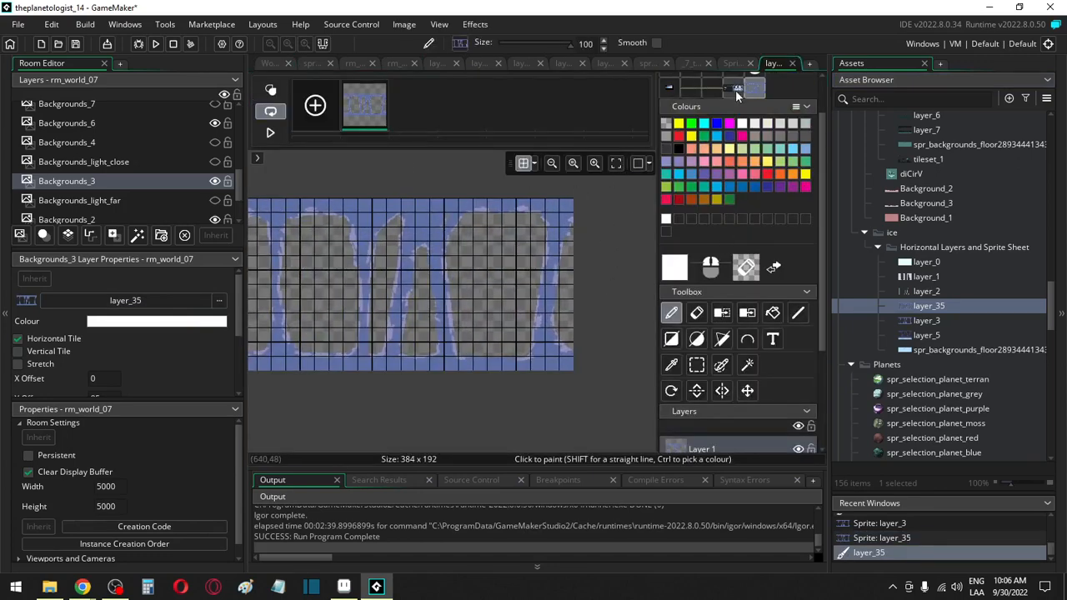
pyautogui.click(667, 87)
pyautogui.scroll(2, 512, 233)
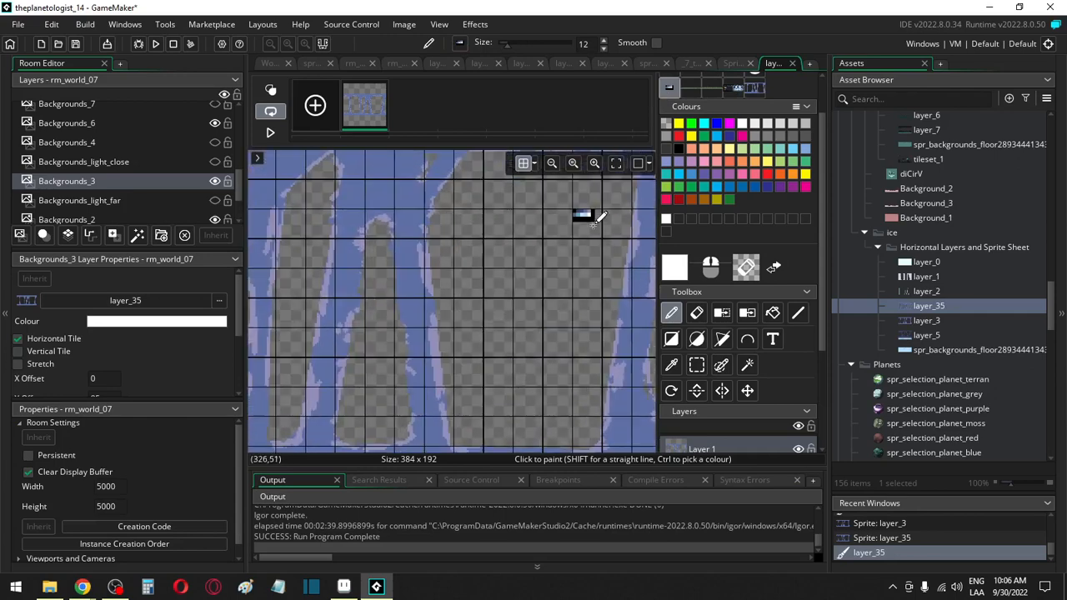
pyautogui.scroll(4, 448, 300)
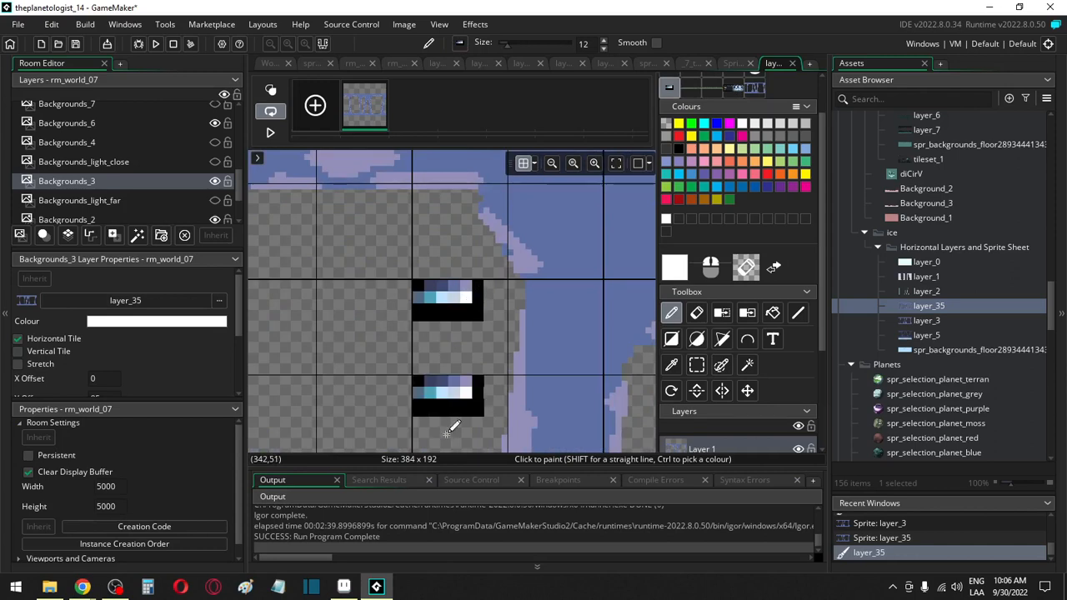
pyautogui.press('ctrl')
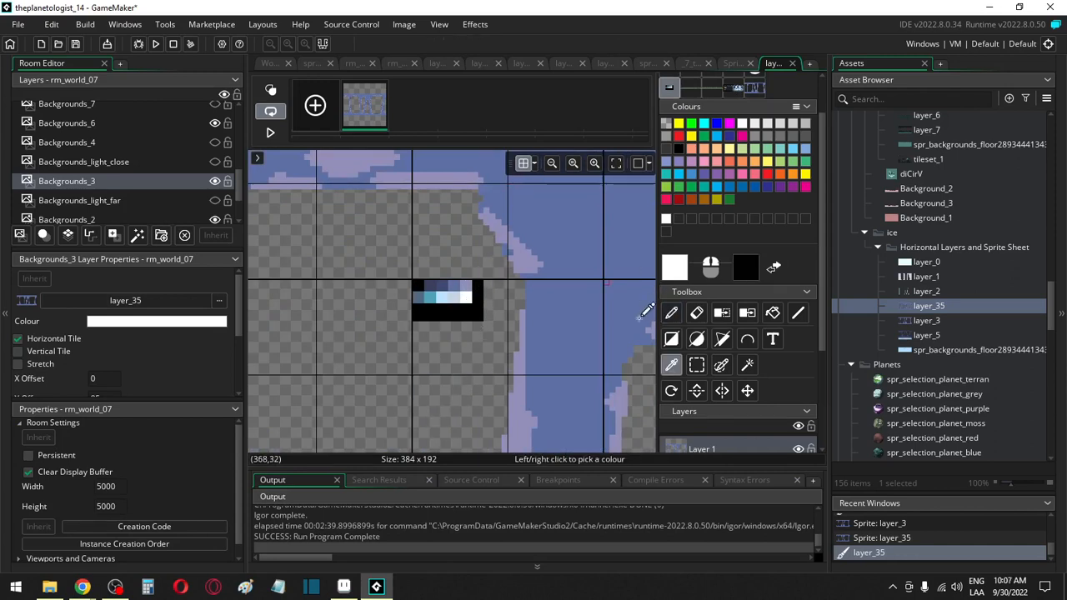
pyautogui.click(528, 166)
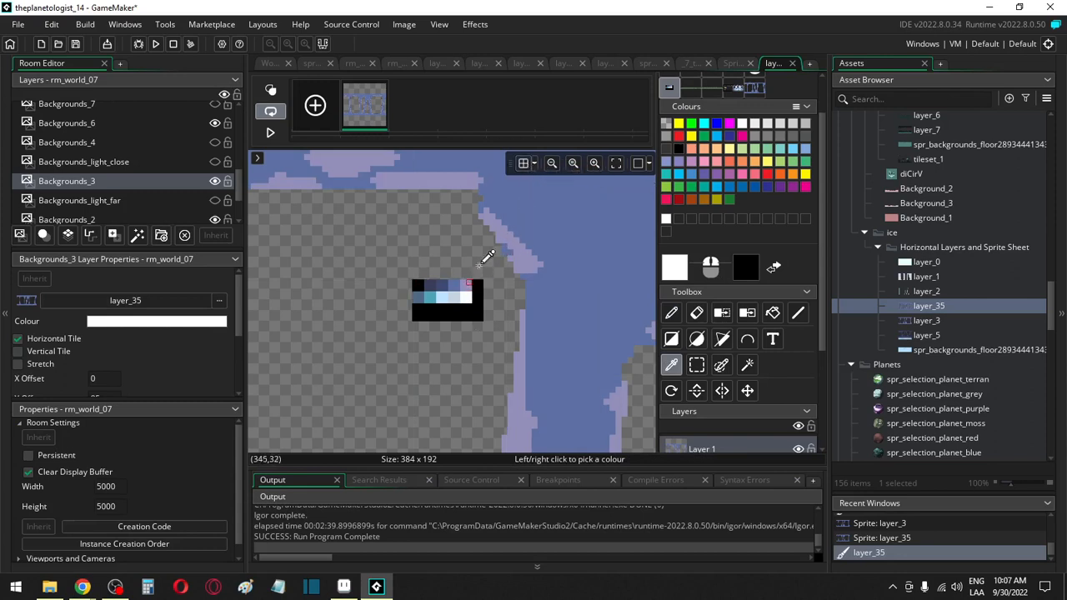
# Step: Pick the lavender highlight colour in layer_35, lighten it, and replace that colour throughout the image
pyautogui.click(515, 216)
pyautogui.click(685, 277)
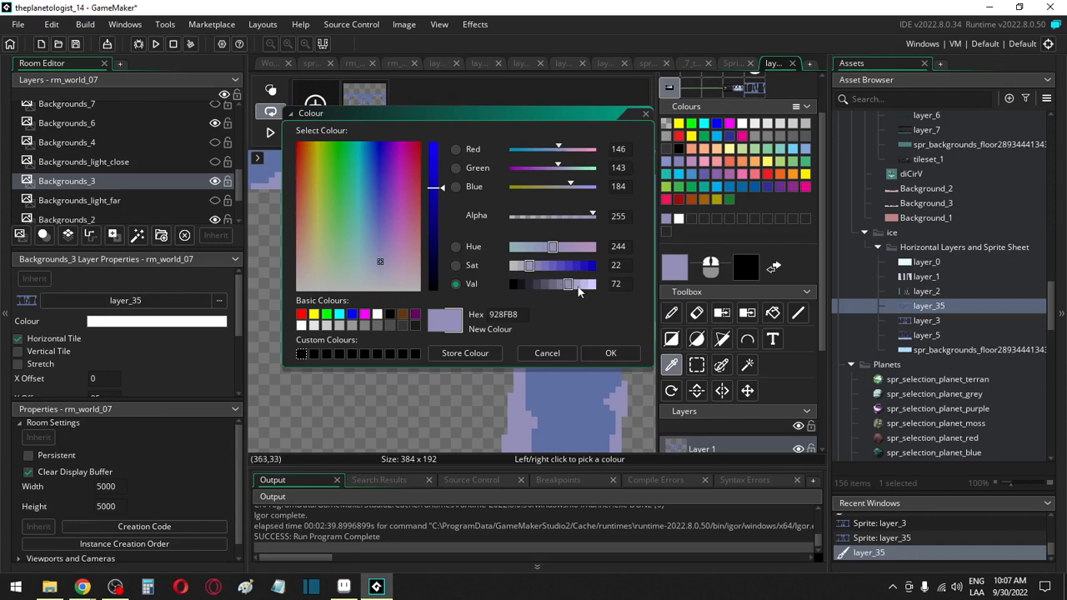
pyautogui.click(610, 353)
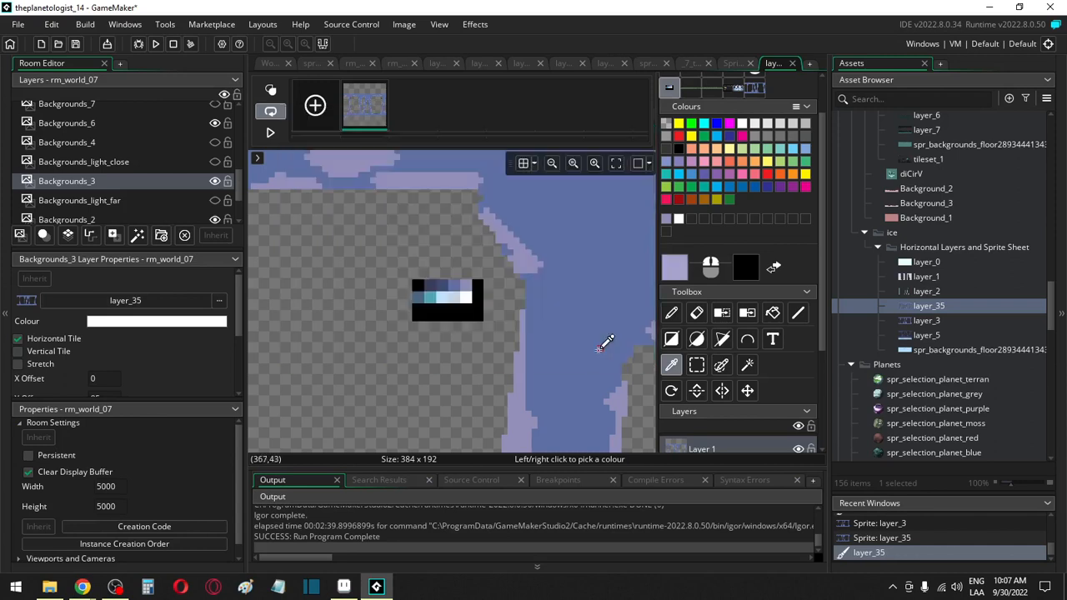
pyautogui.press('c')
pyautogui.click(517, 254)
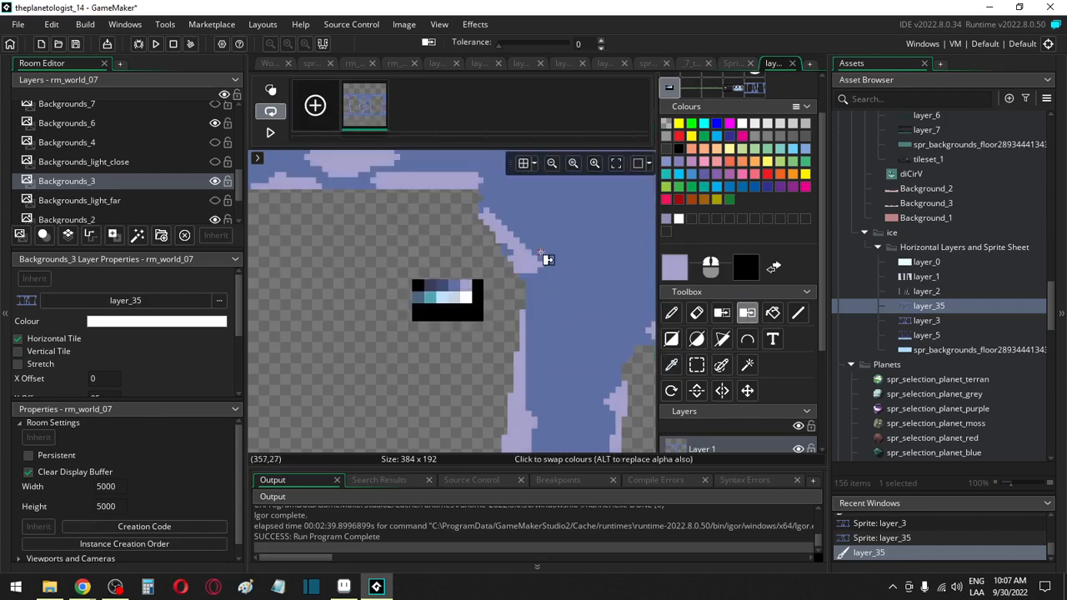
# Step: Pick the blue trunk colour in layer_35, lighten it to 6B7DB2, and replace that colour throughout the image
pyautogui.press('i')
pyautogui.click(555, 214)
pyautogui.click(667, 281)
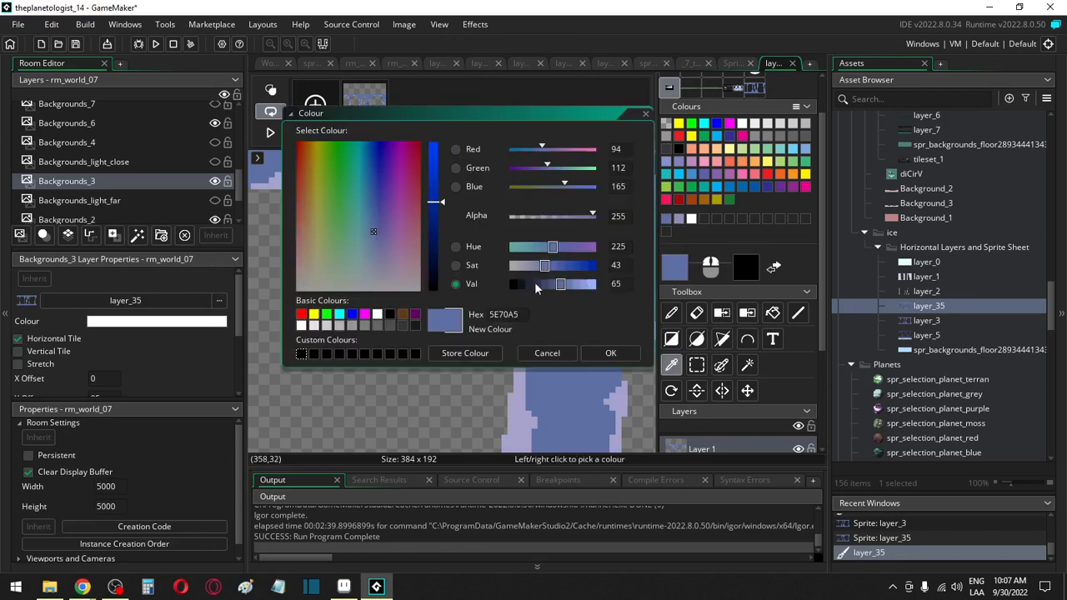
pyautogui.click(610, 353)
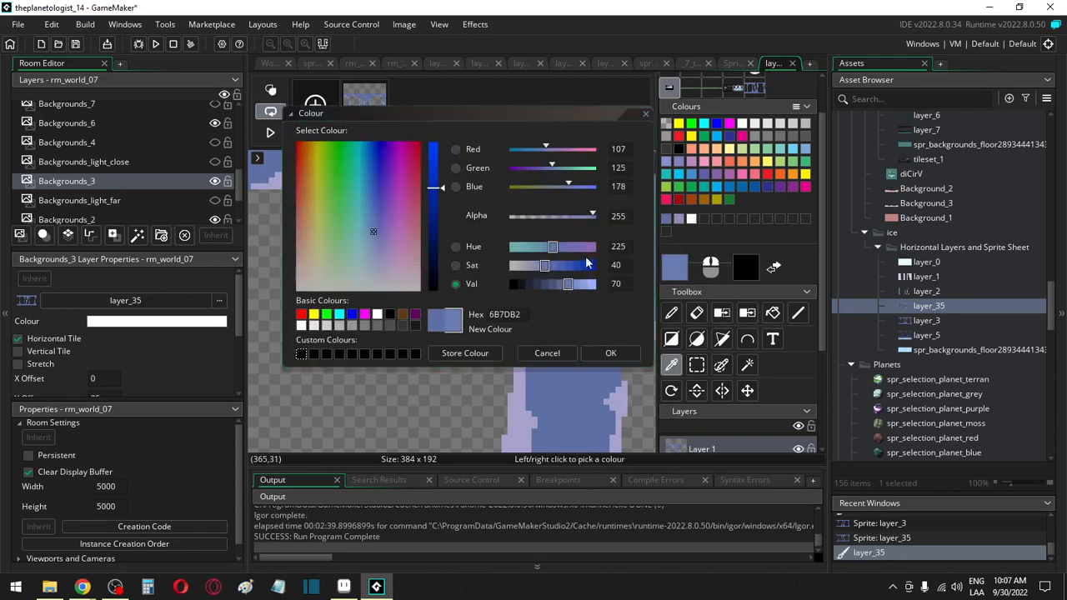
pyautogui.press('c')
pyautogui.click(586, 252)
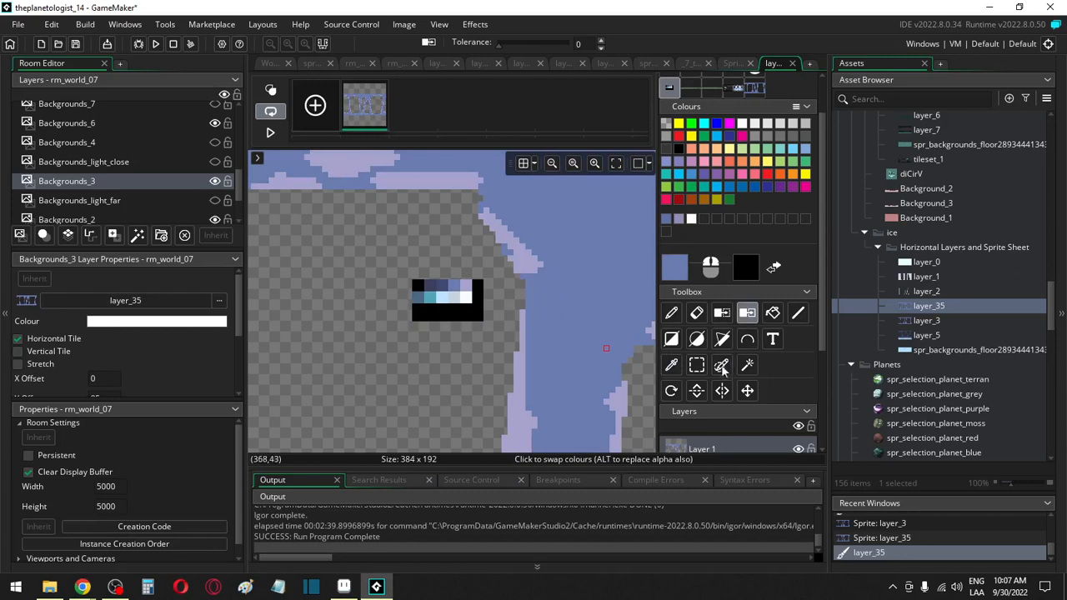
# Step: Select the 16 x 14 area around the stamped palette in layer_35 and delete it
pyautogui.click(697, 364)
pyautogui.moveTo(400, 260); pyautogui.dragTo(496, 344)
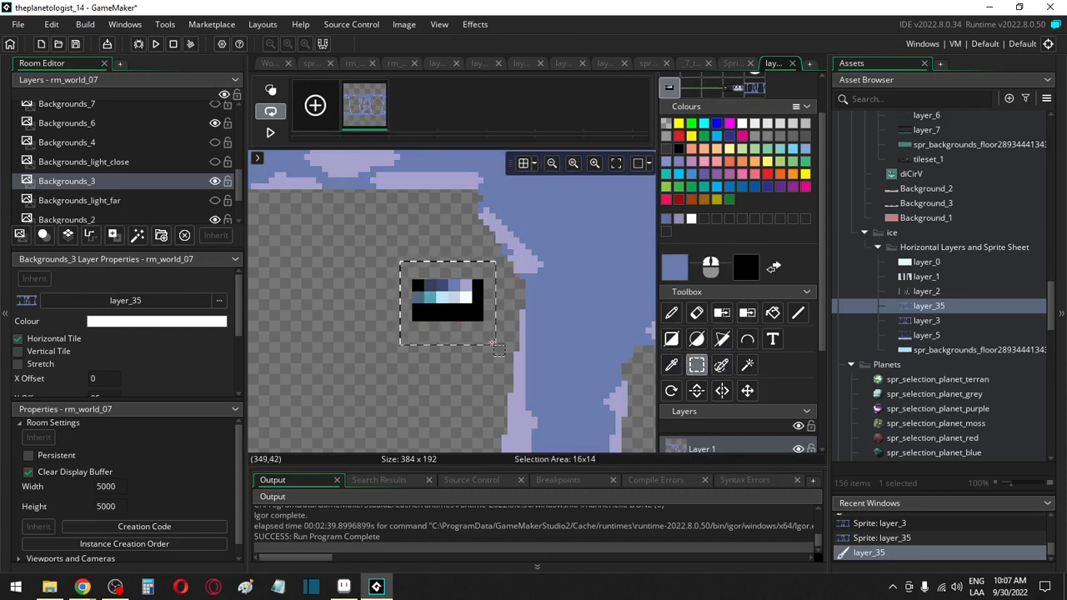
pyautogui.press('Delete')
# Step: Return to rm_world_07 and compare the sprites and properties of the Backgrounds_4 and Backgrounds_6 layers
pyautogui.click(393, 63)
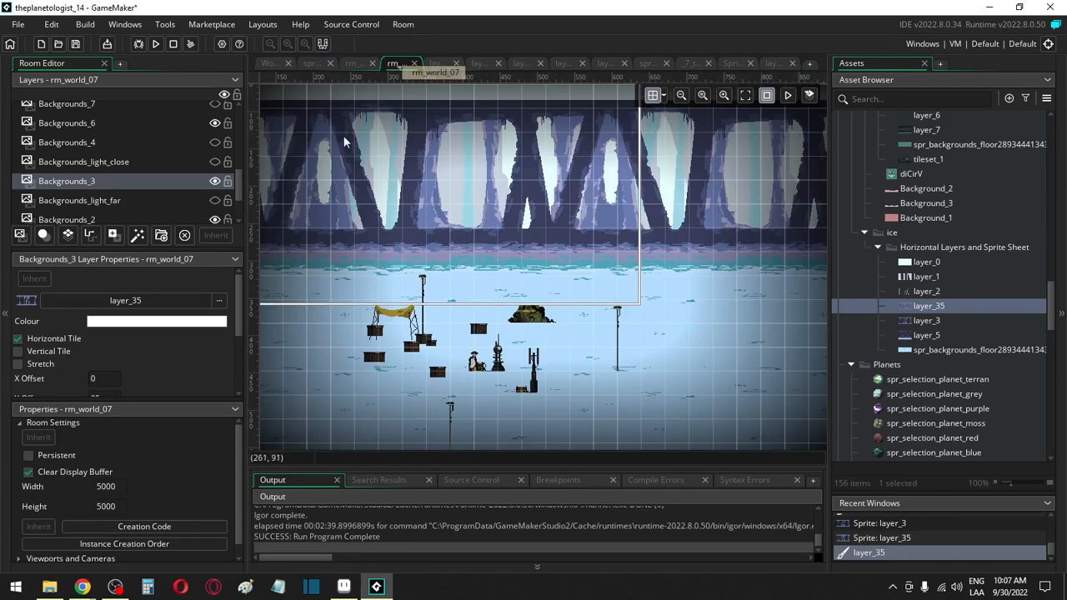
pyautogui.click(125, 146)
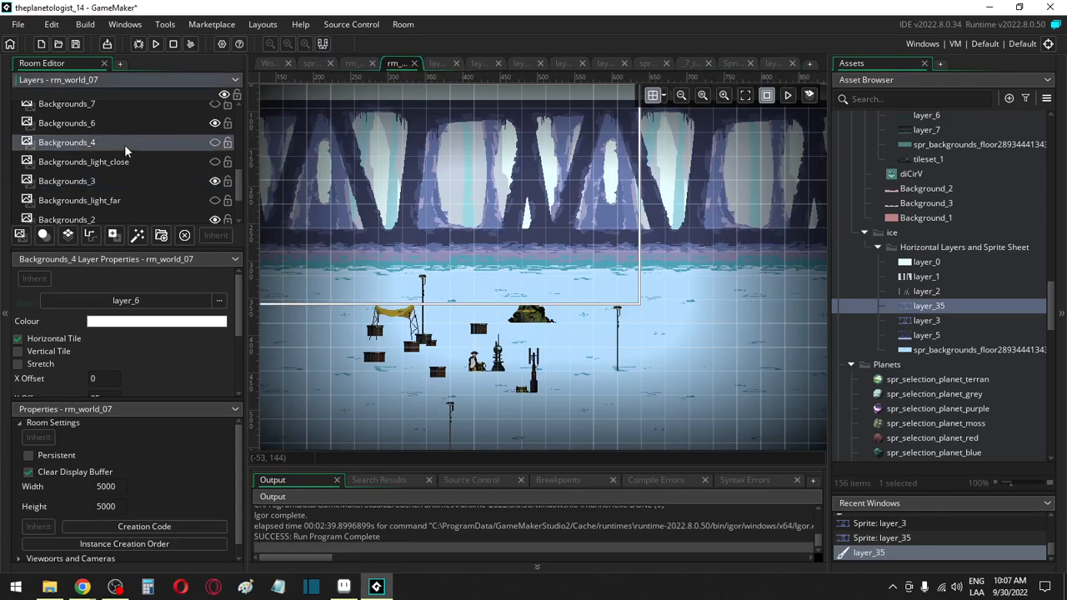
pyautogui.click(131, 123)
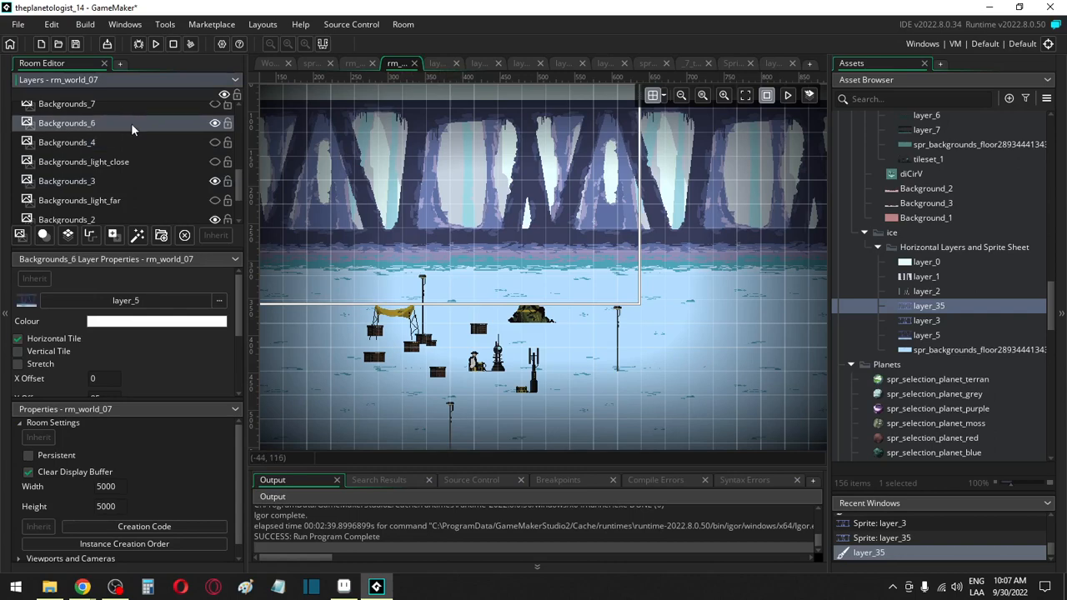
pyautogui.click(136, 144)
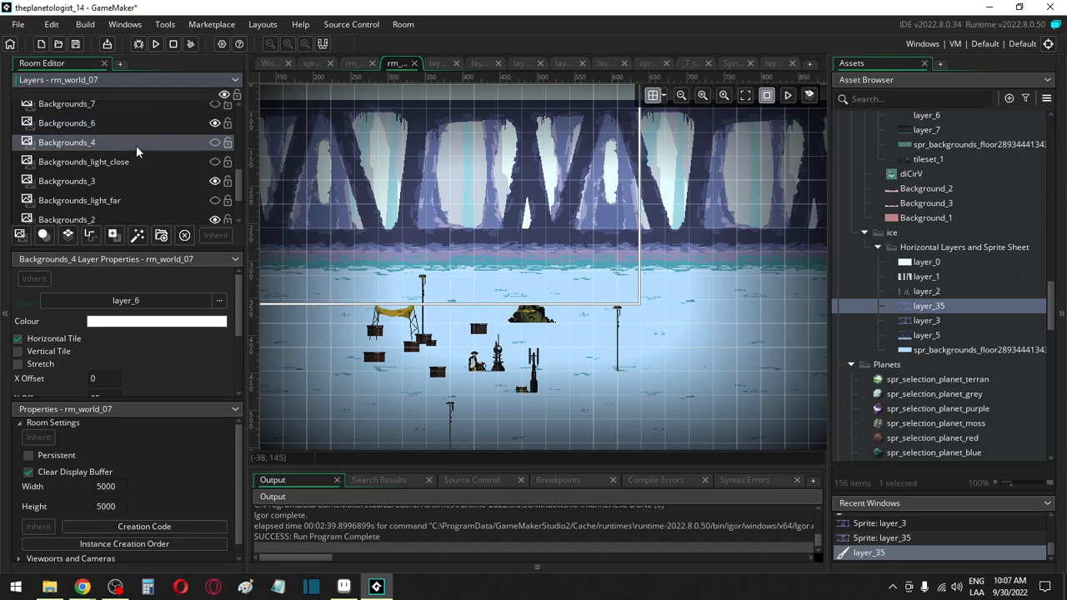
pyautogui.click(134, 123)
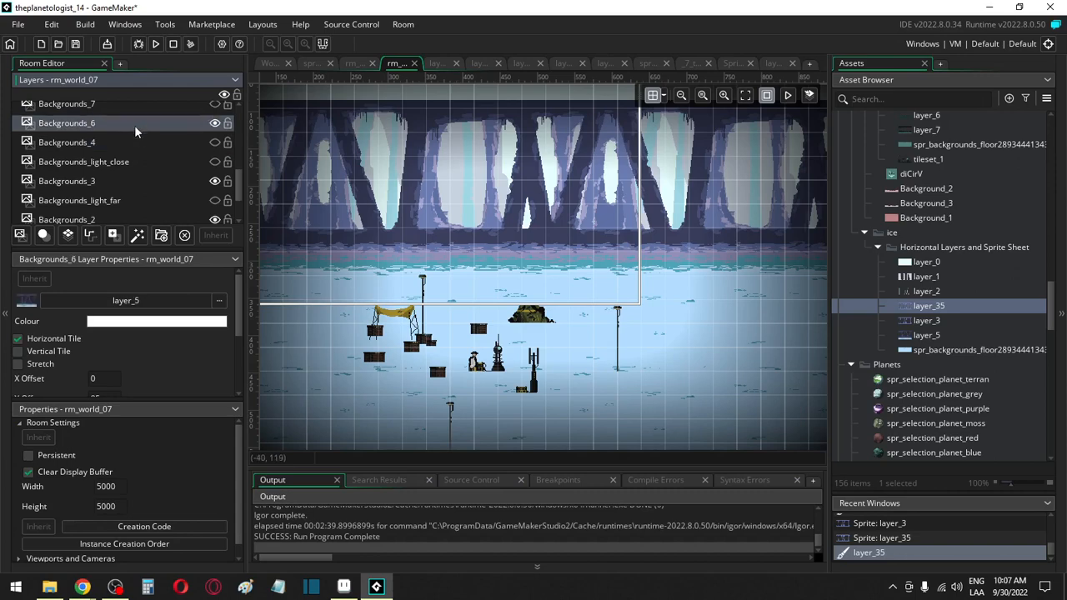
pyautogui.click(134, 141)
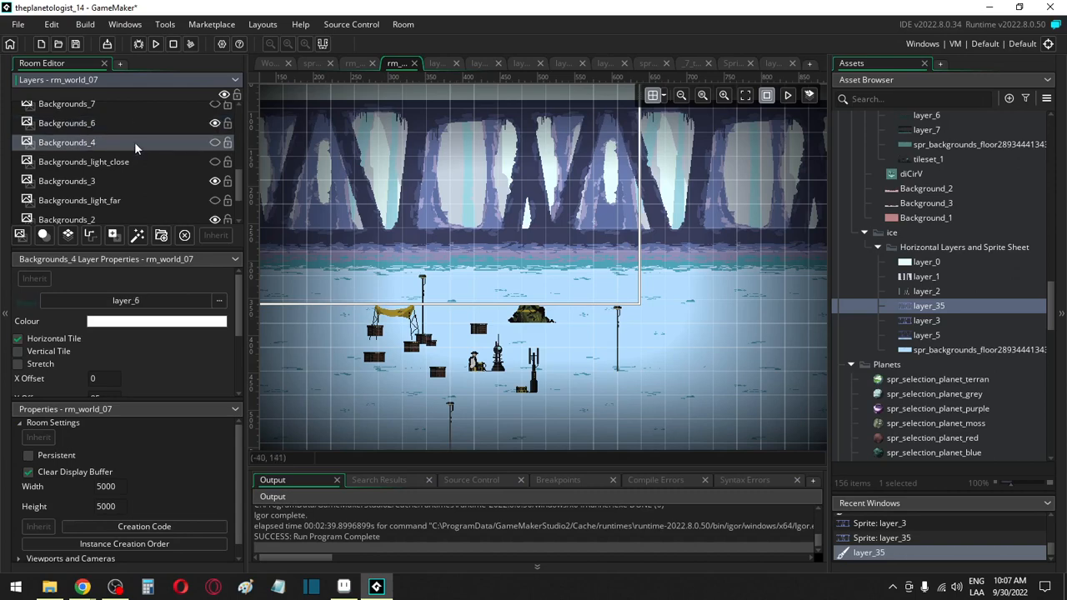
# Step: Duplicate the layer_5 sprite as layer_55 and move it directly above layer_5 in the ice folder
pyautogui.click(934, 337)
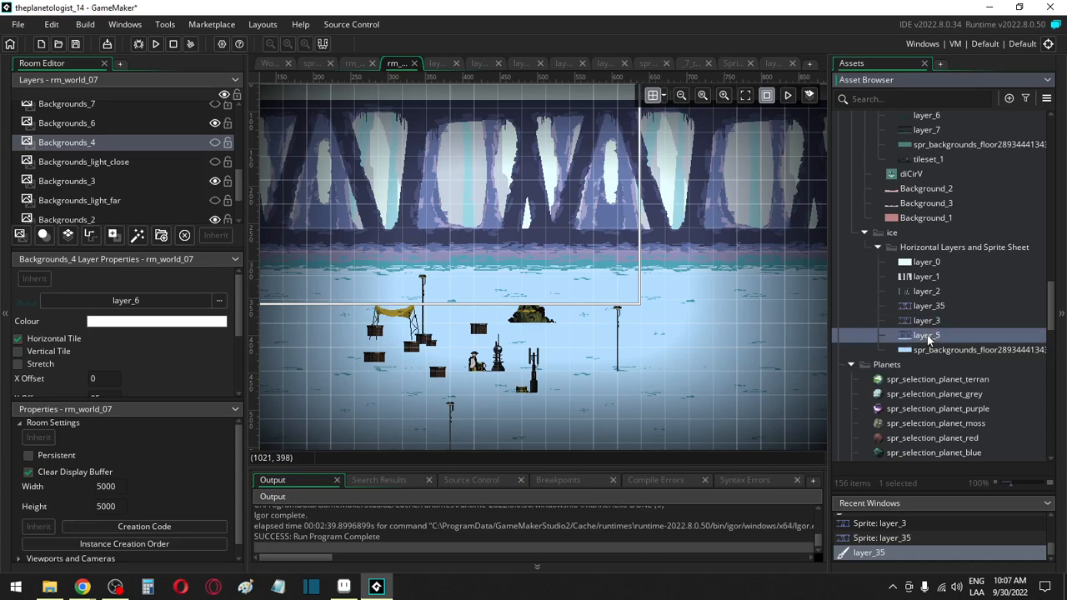
pyautogui.hotkey('ctrl', 'd')
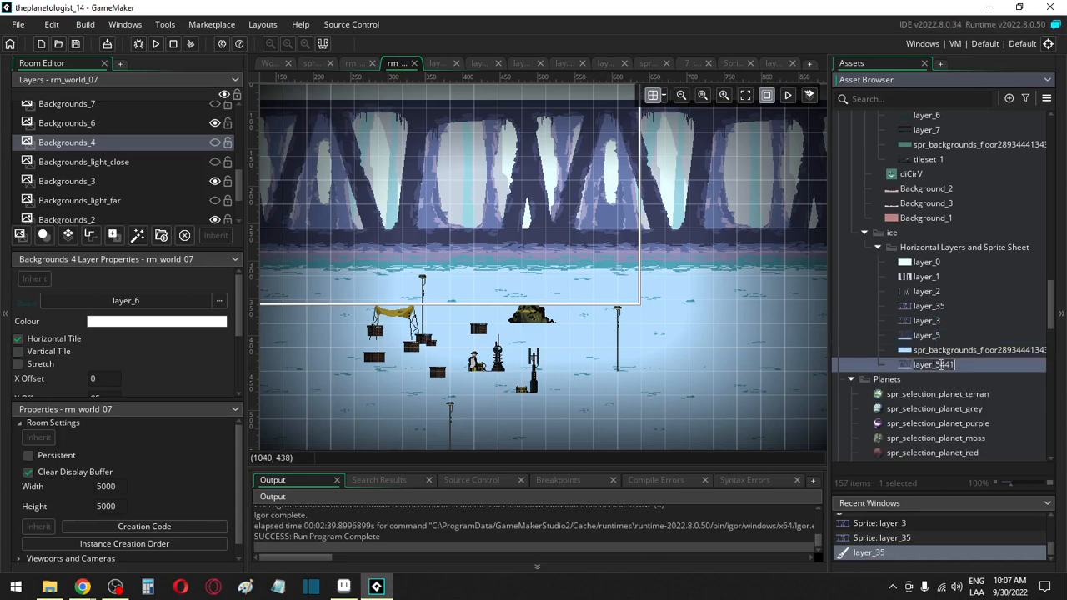
pyautogui.write('5')
pyautogui.click(945, 351)
pyautogui.moveTo(936, 366); pyautogui.dragTo(931, 337)
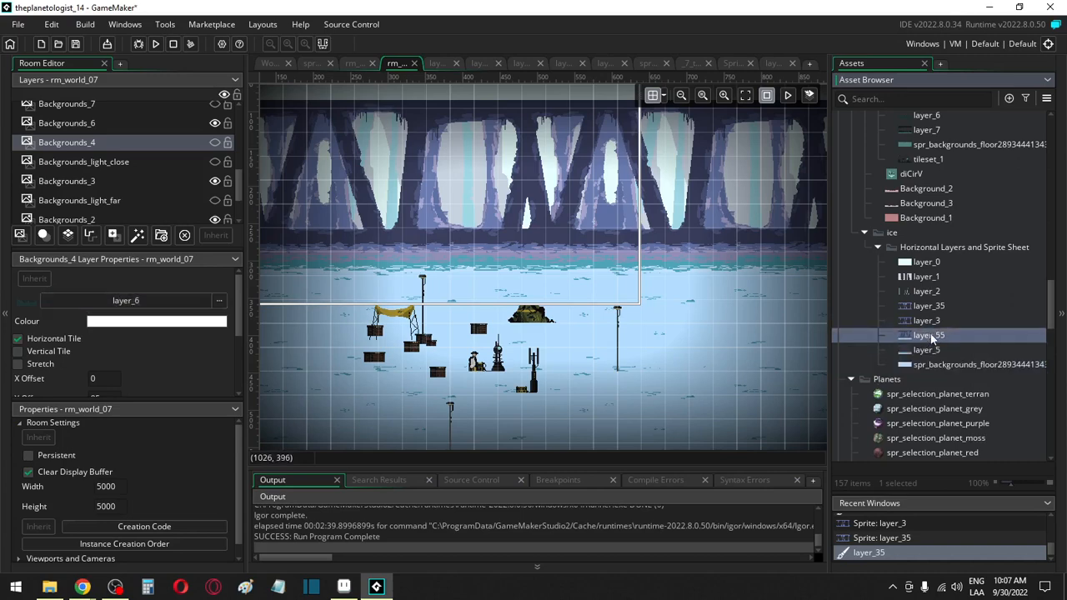
# Step: Open the layer_55 image for editing and delete the coloured ground bands below the tree trunks
pyautogui.doubleClick(930, 334)
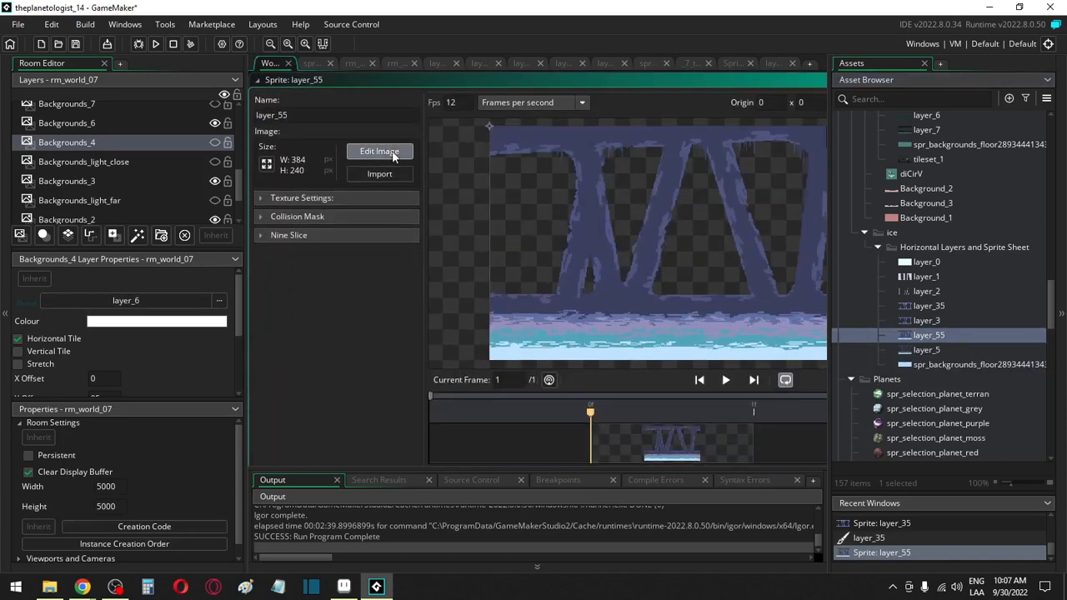
pyautogui.click(384, 150)
pyautogui.keyDown('ctrl'); pyautogui.scroll(-2, 434, 271); pyautogui.keyUp('ctrl')
pyautogui.click(697, 419)
pyautogui.moveTo(621, 431); pyautogui.dragTo(272, 357)
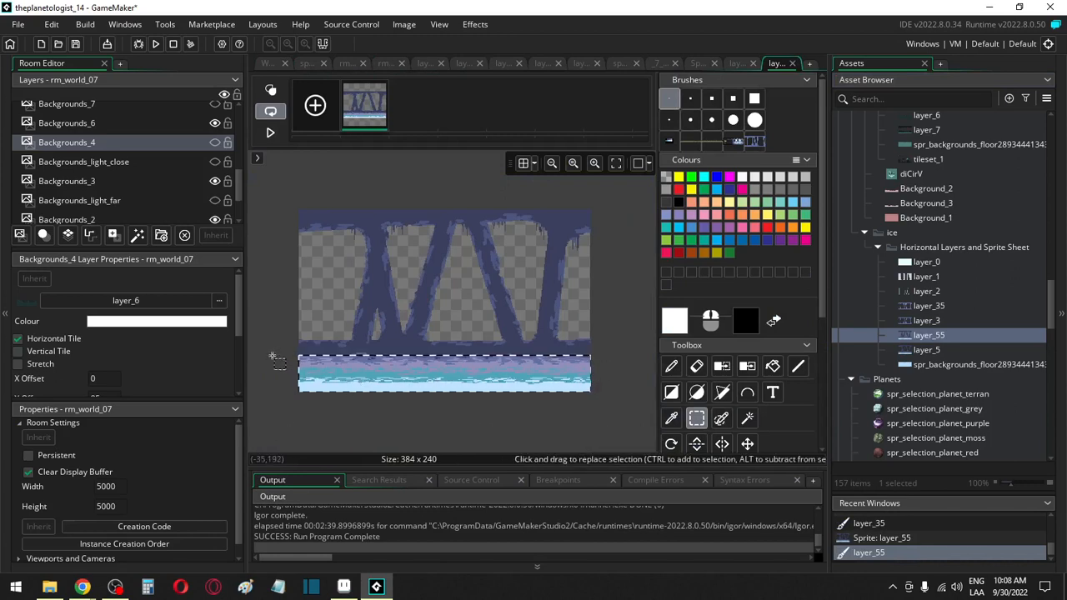
pyautogui.moveTo(597, 417); pyautogui.dragTo(287, 367)
pyautogui.press('Delete')
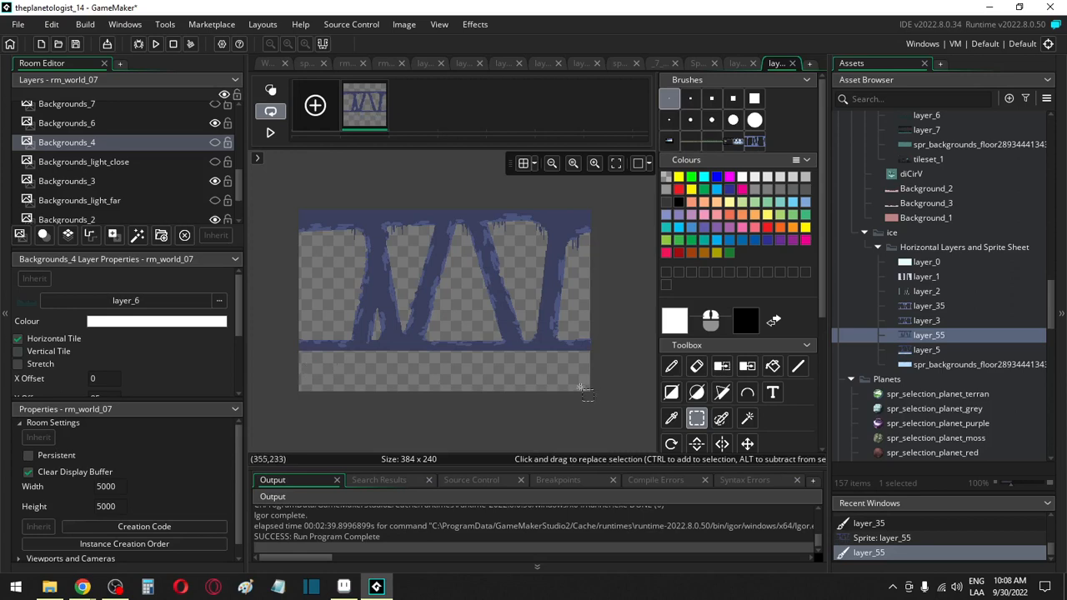
# Step: Cut the whole layer_55 tree image, stamp it back flipped vertically, and auto trim all frames
pyautogui.moveTo(280, 187); pyautogui.dragTo(597, 382)
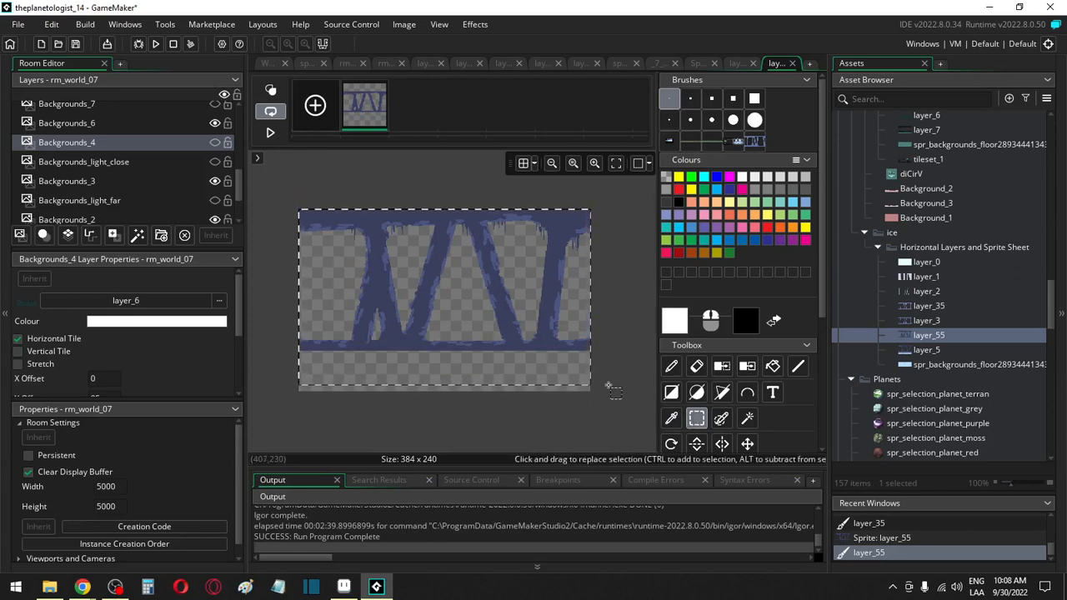
pyautogui.moveTo(288, 193); pyautogui.dragTo(622, 399)
pyautogui.hotkey('ctrl', 'x')
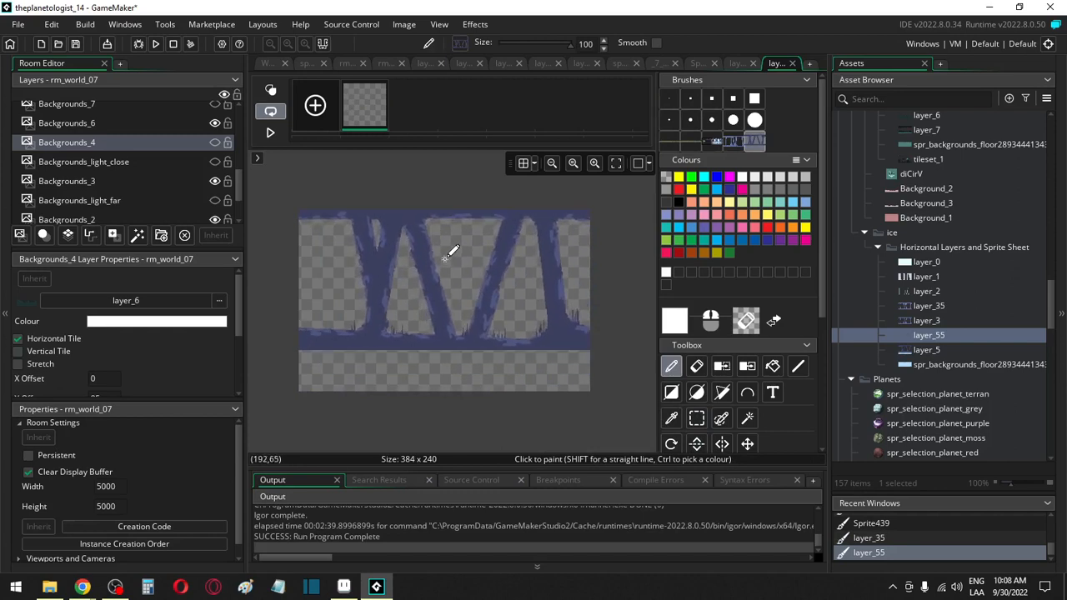
pyautogui.click(409, 26)
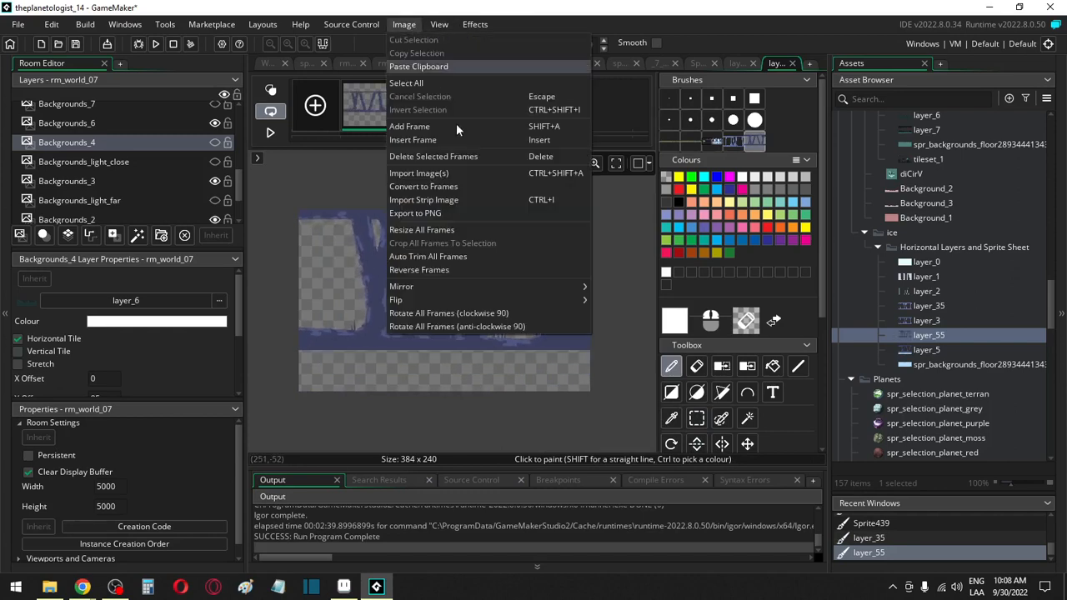
pyautogui.click(477, 259)
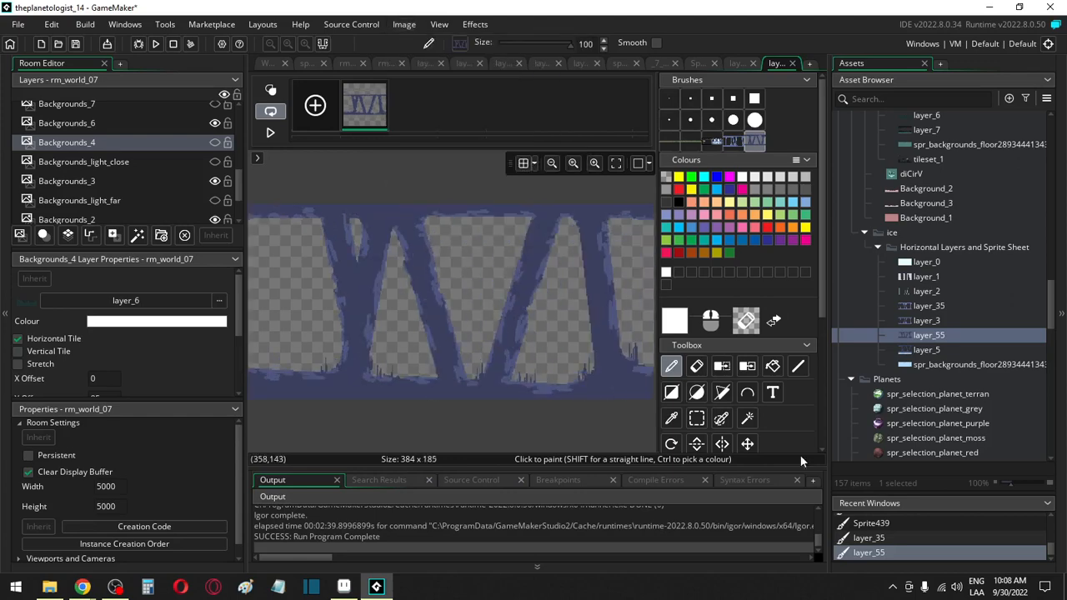
# Step: Compare the layer_5 and layer_55 sprites, then reopen the layer_55 image and replace its trunk highlight colour with a lighter blue
pyautogui.click(920, 352)
pyautogui.doubleClick(920, 352)
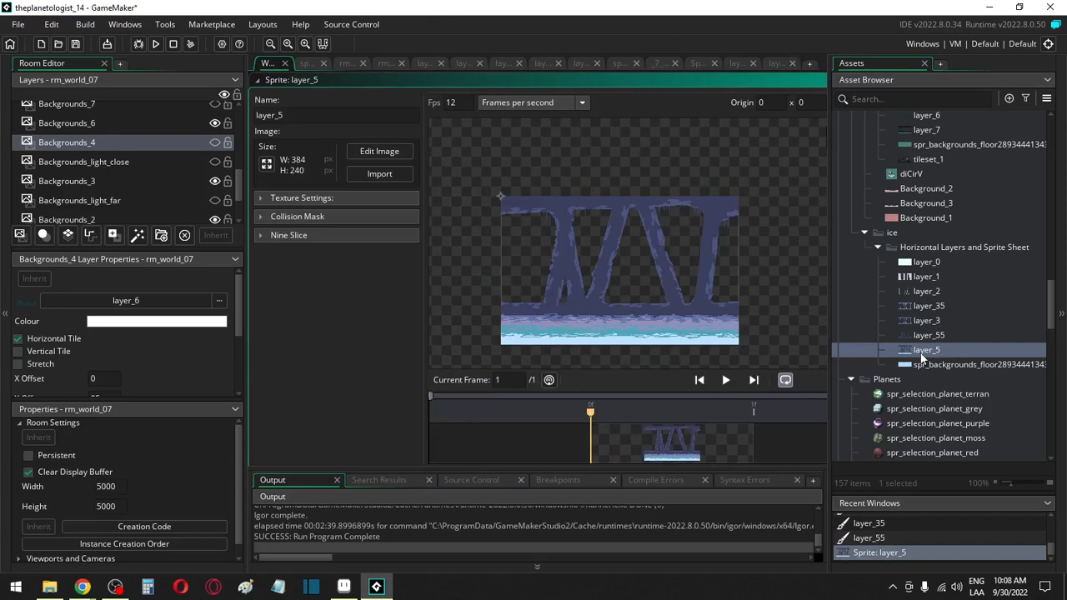
pyautogui.doubleClick(927, 335)
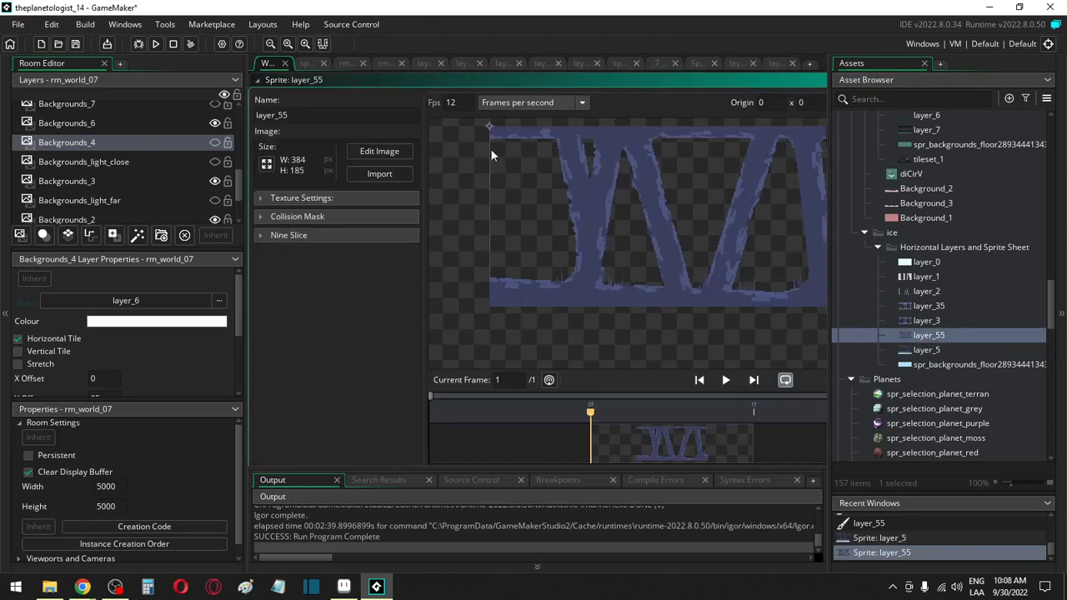
pyautogui.click(379, 151)
pyautogui.scroll(4, 537, 280)
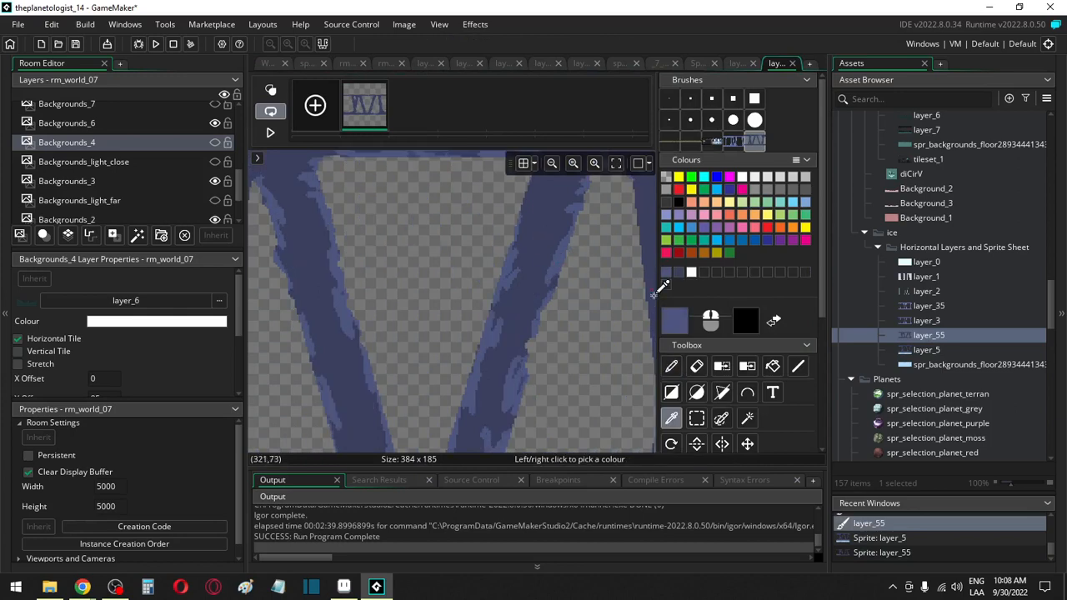
pyautogui.click(683, 330)
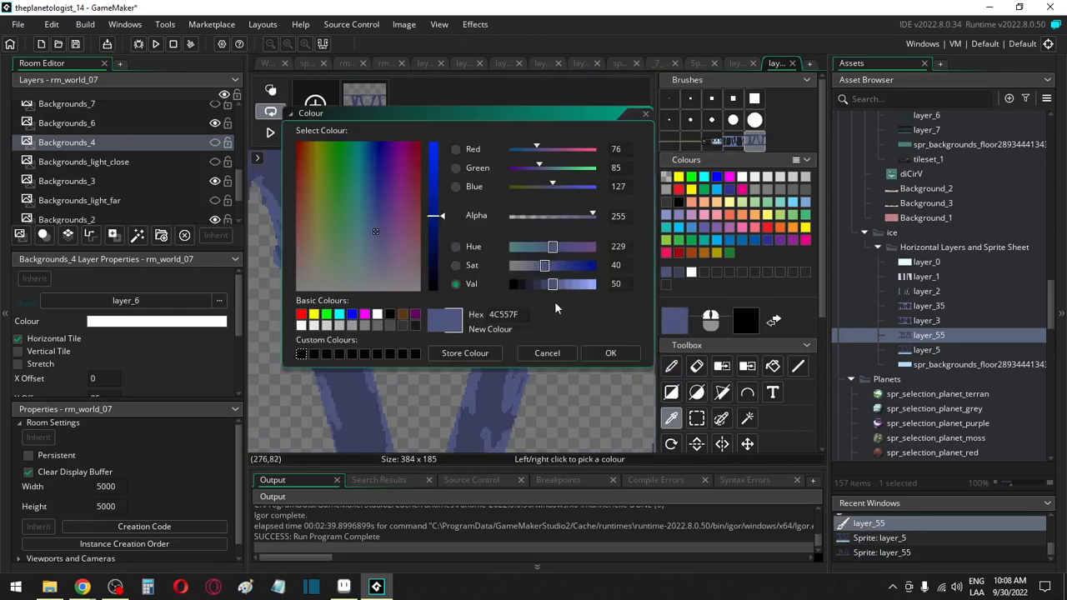
pyautogui.click(610, 353)
pyautogui.press('f')
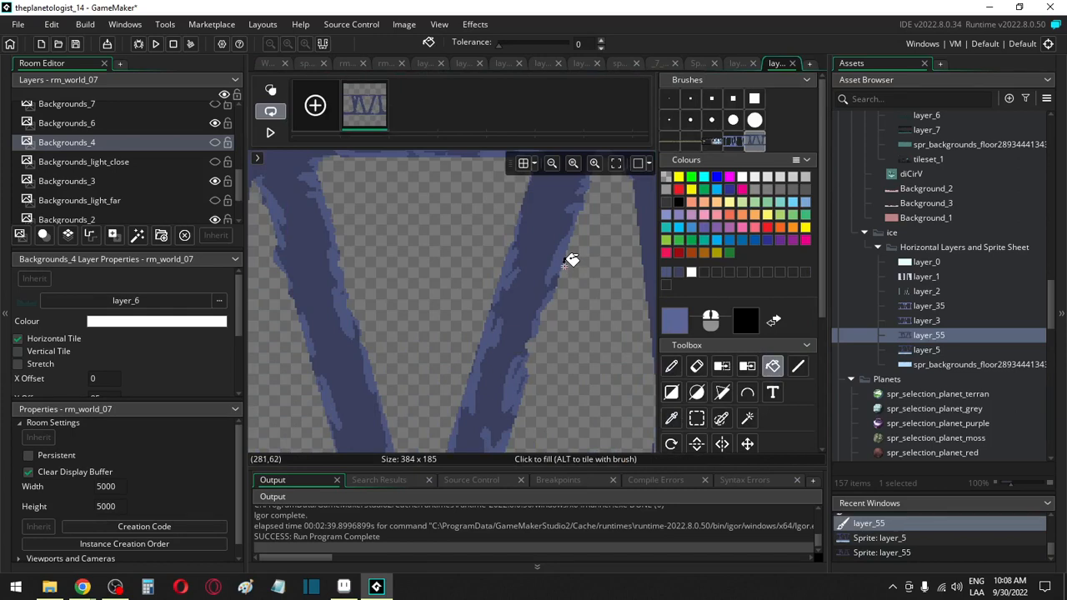
pyautogui.hotkey('shift', 'f')
pyautogui.click(563, 267)
# Step: Replace the dark base colour of the layer_55 trunks with a slightly lighter shade
pyautogui.press('i')
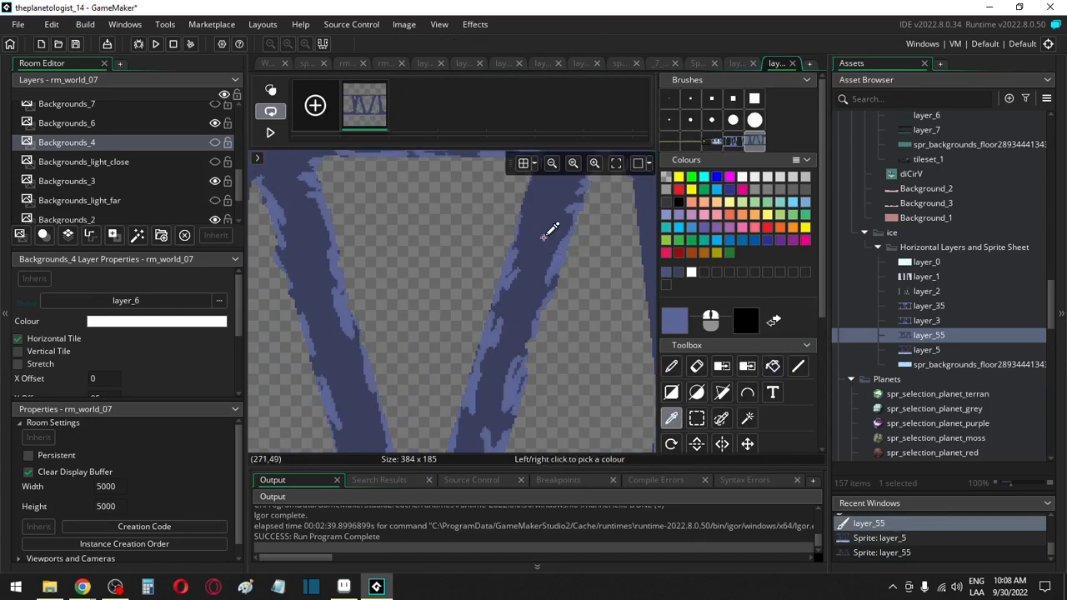
pyautogui.click(675, 324)
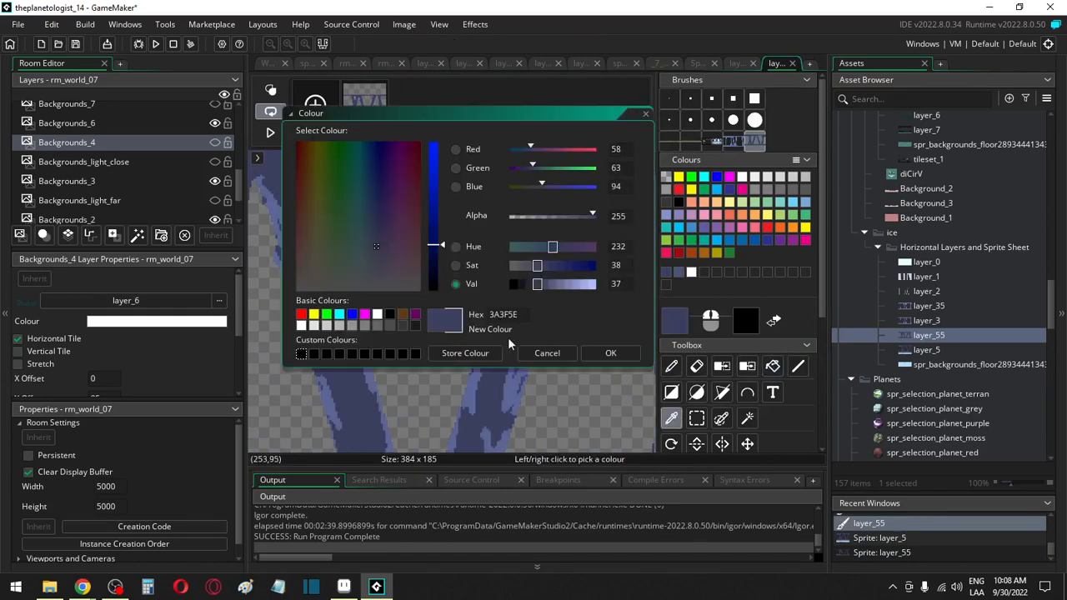
pyautogui.click(543, 288)
pyautogui.click(613, 354)
pyautogui.click(533, 252)
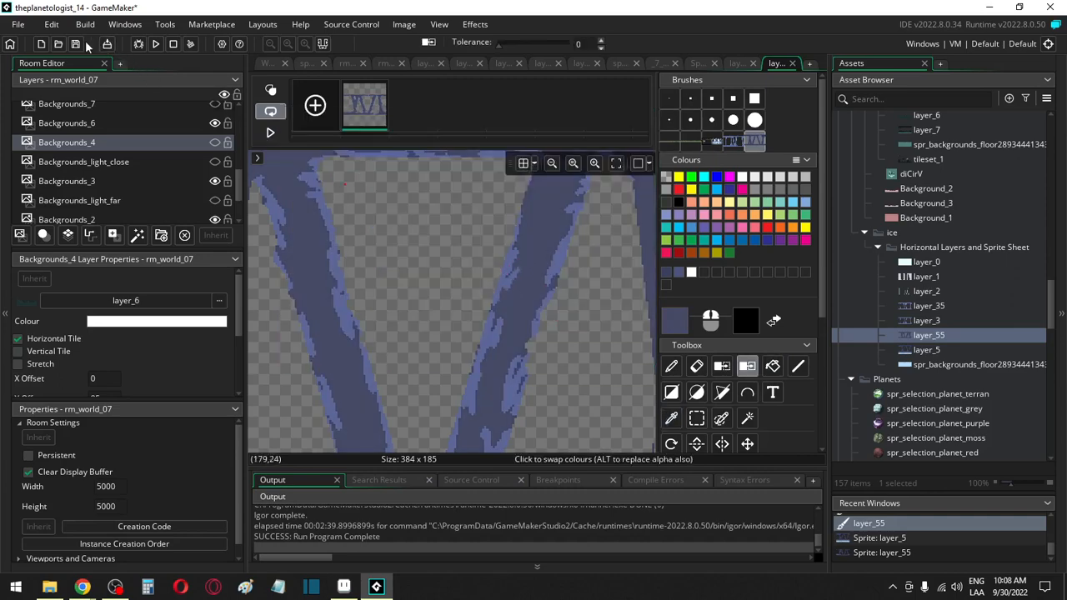
# Step: Show the Backgrounds_4 layer in rm_world_07 and assign the layer_55 sprite to it
pyautogui.click(167, 144)
pyautogui.click(214, 144)
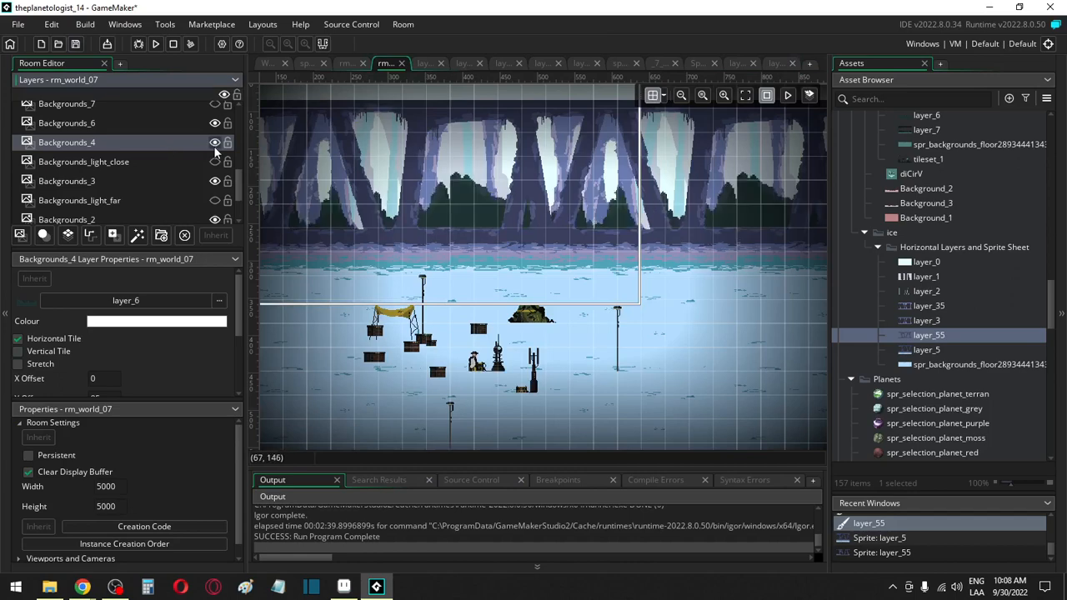
pyautogui.moveTo(933, 342); pyautogui.dragTo(170, 236)
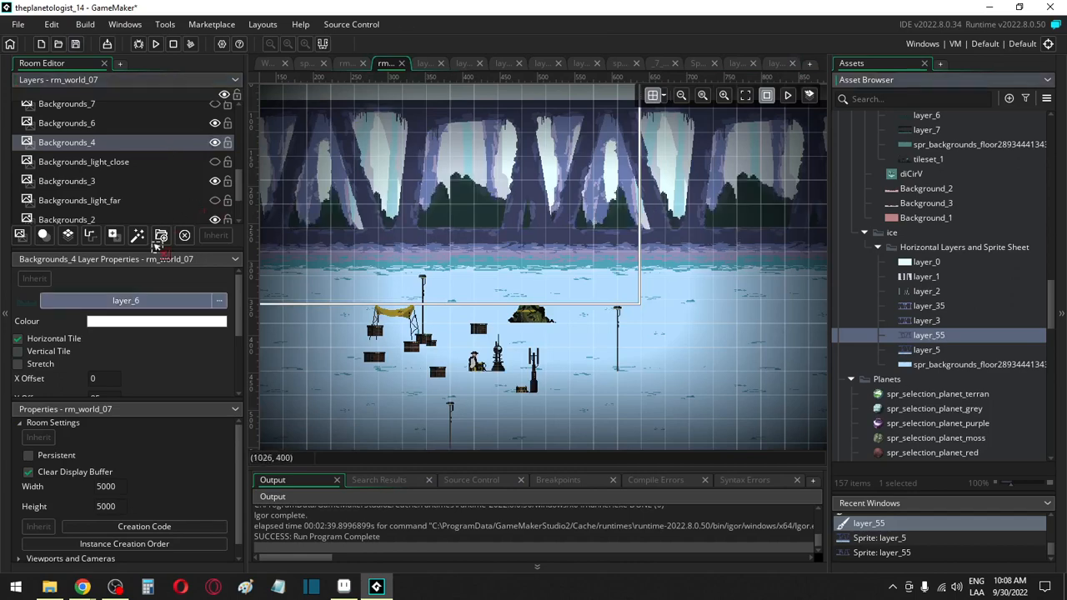
pyautogui.moveTo(151, 299); pyautogui.dragTo(150, 302)
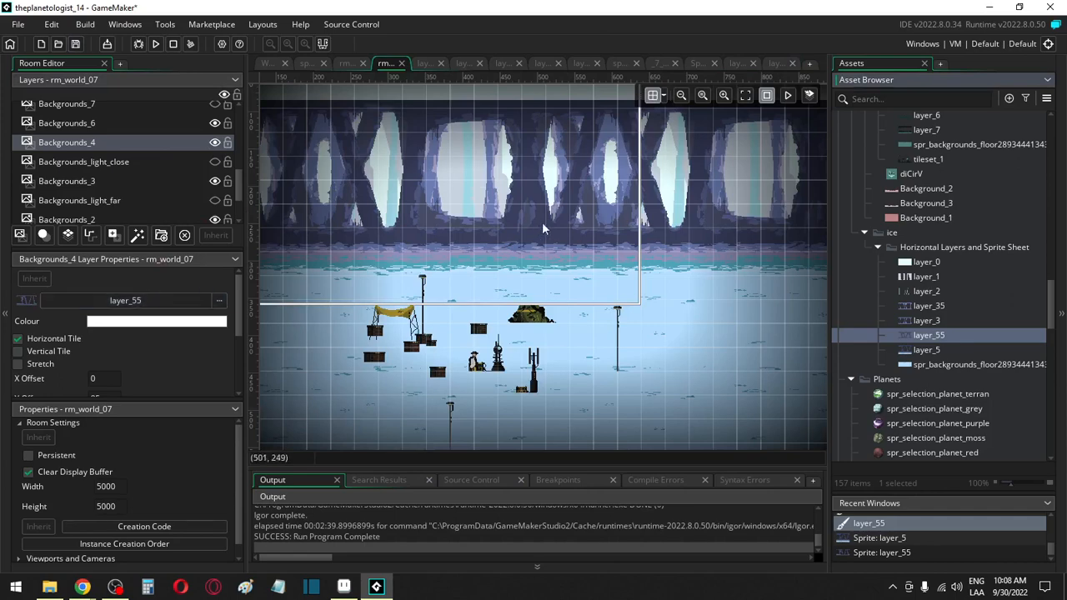
pyautogui.scroll(3, 583, 250)
pyautogui.click(349, 140)
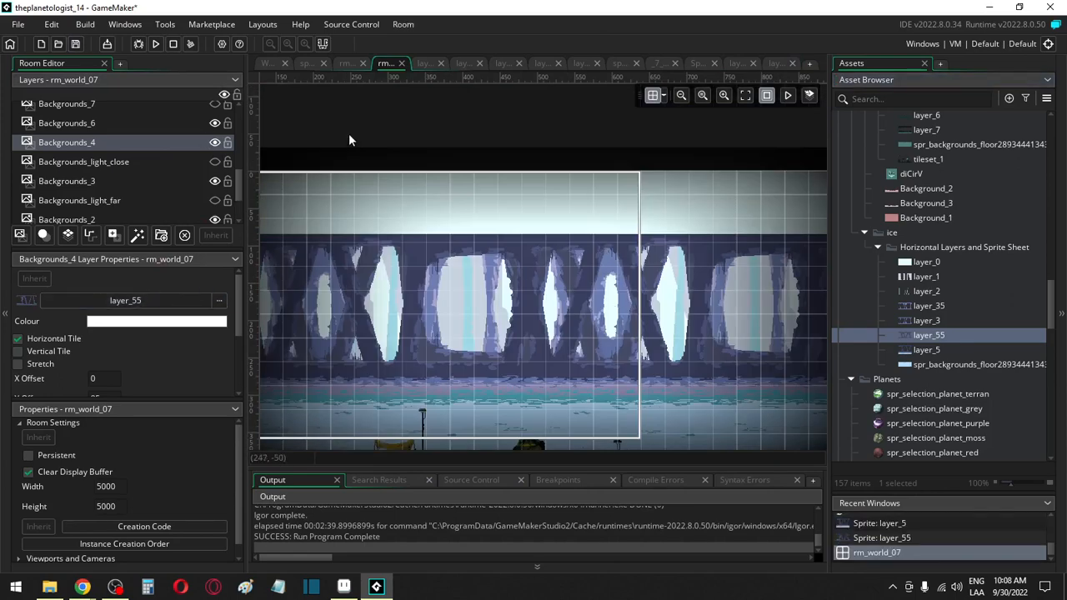
# Step: Run the game, start it from the title screen, and enter the pale ice planet
pyautogui.click(154, 48)
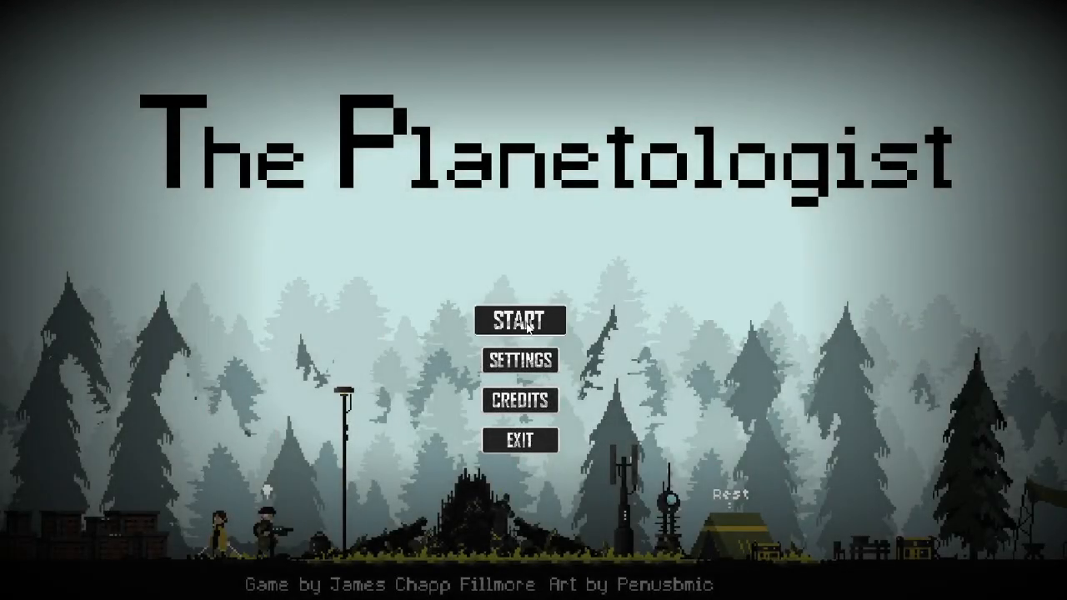
pyautogui.click(526, 325)
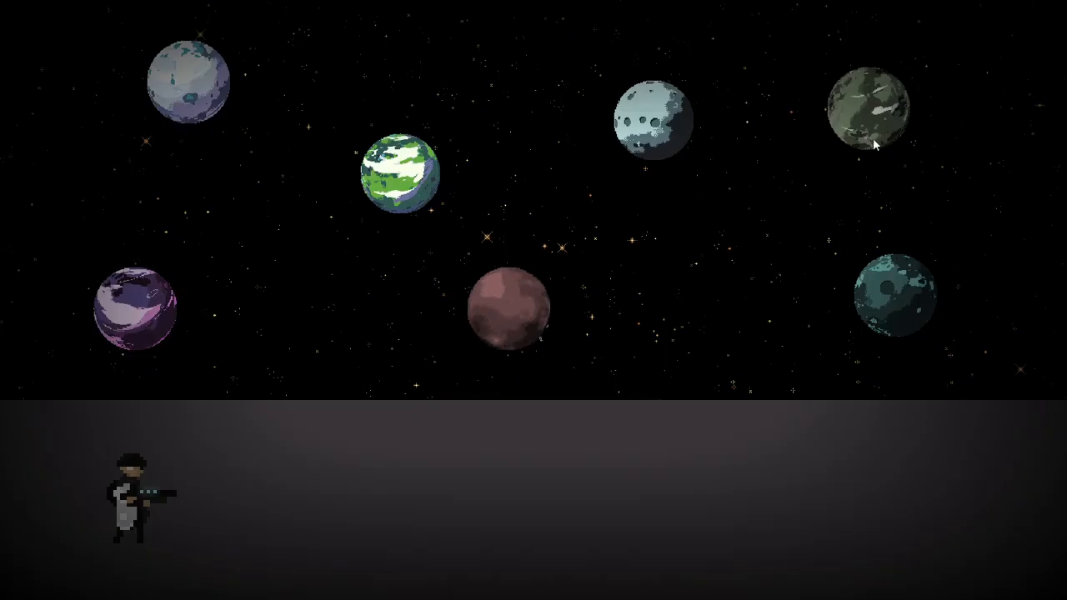
pyautogui.click(179, 95)
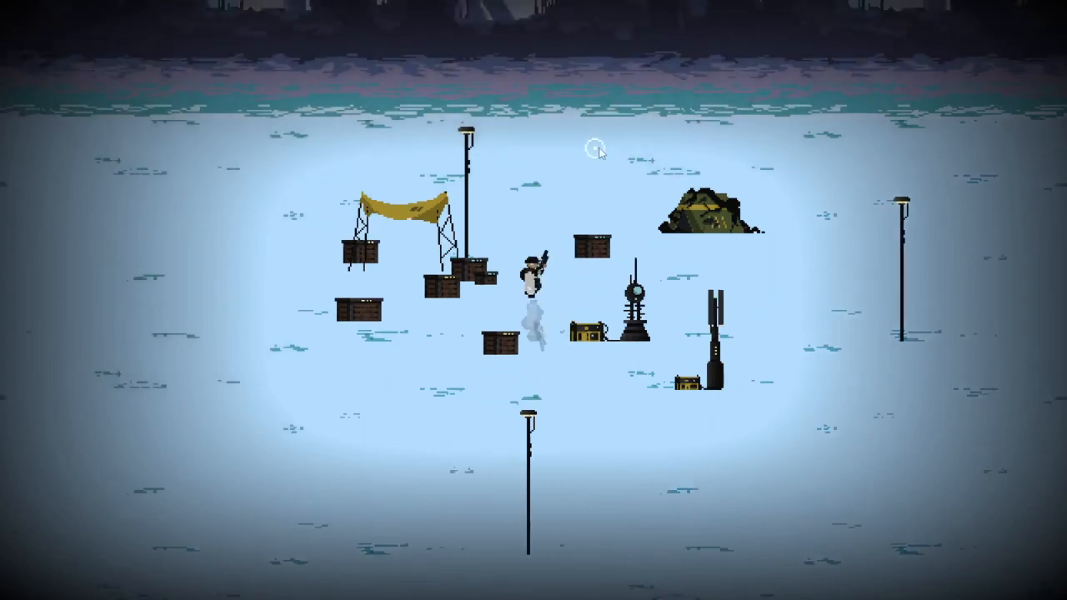
# Step: Walk the character up to the tree line and rightward along it to examine the layered tree backgrounds in motion
pyautogui.press('w')
pyautogui.press('a')
pyautogui.press('d')
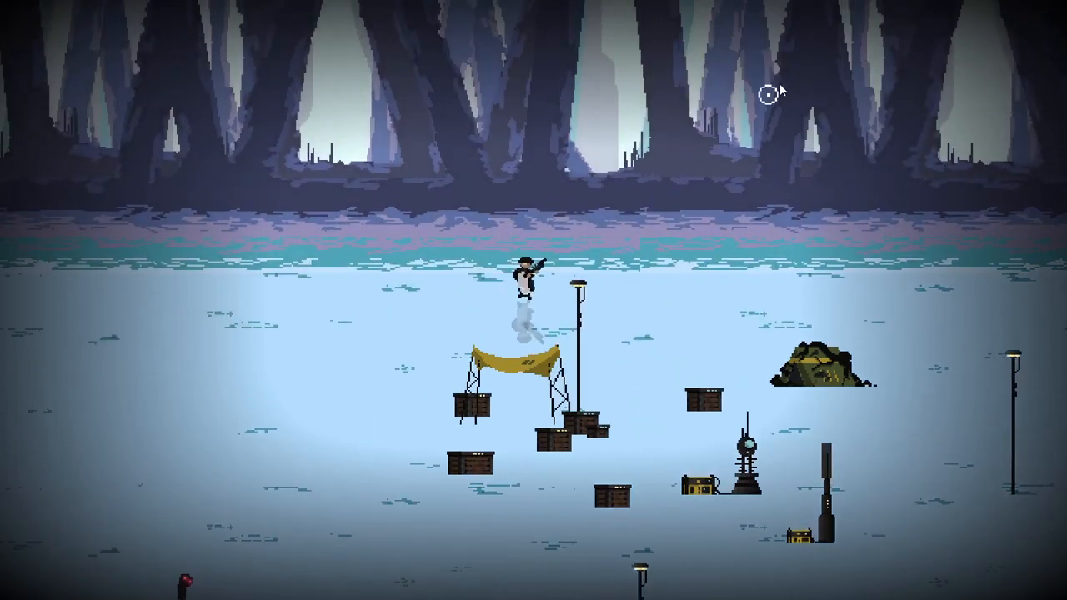
pyautogui.press('d')
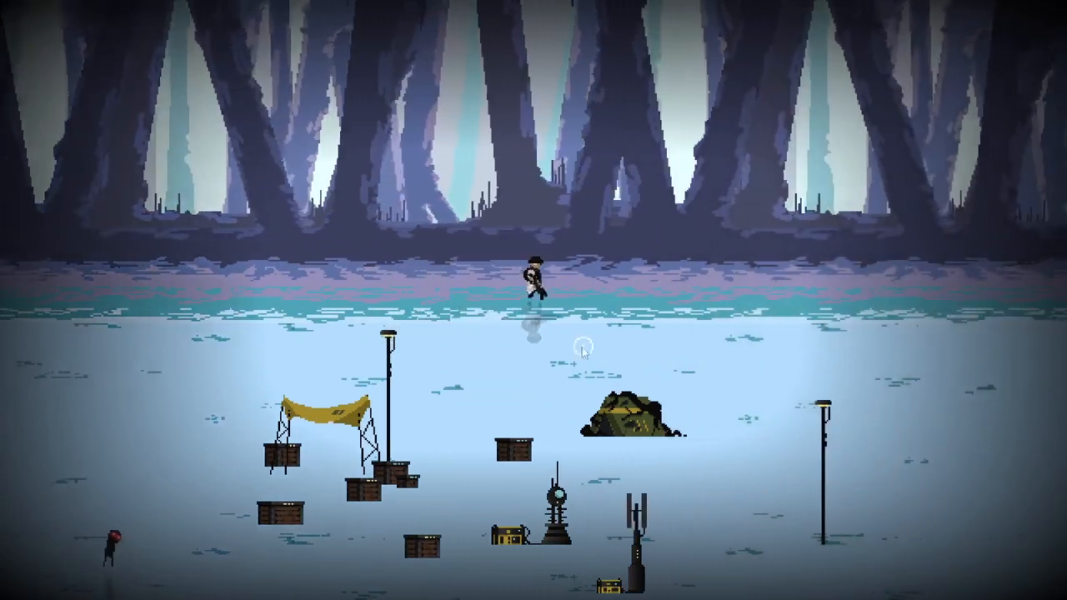
pyautogui.press('d')
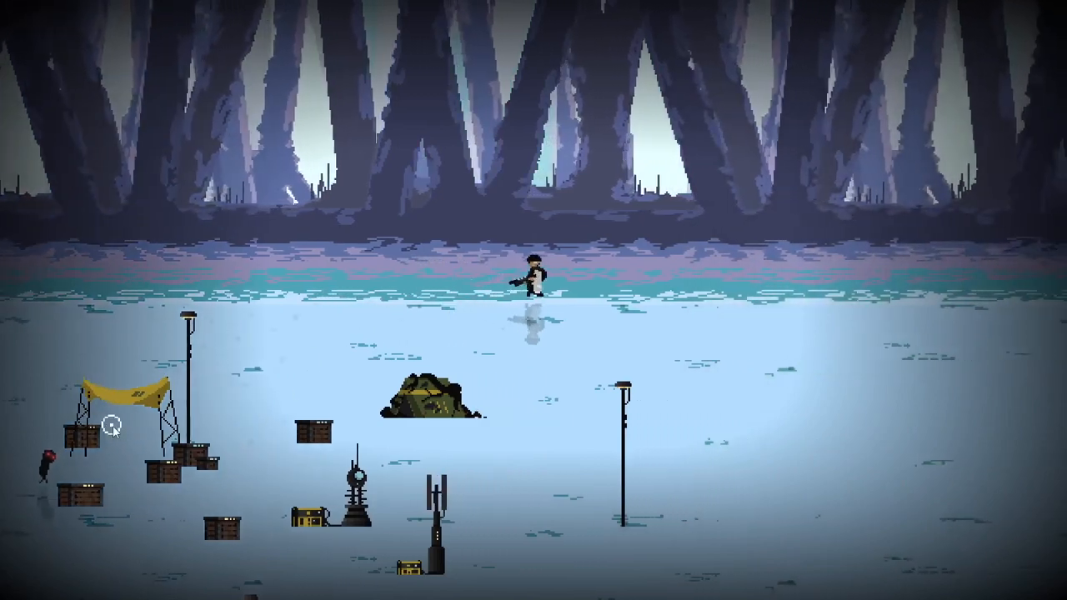
pyautogui.press('d')
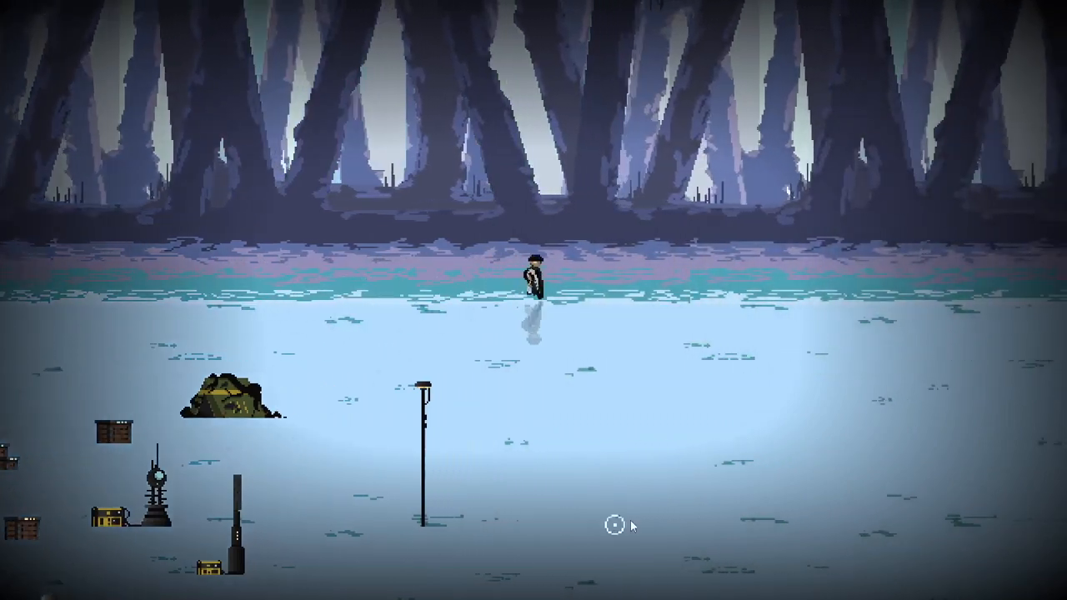
pyautogui.press('w')
pyautogui.press('d')
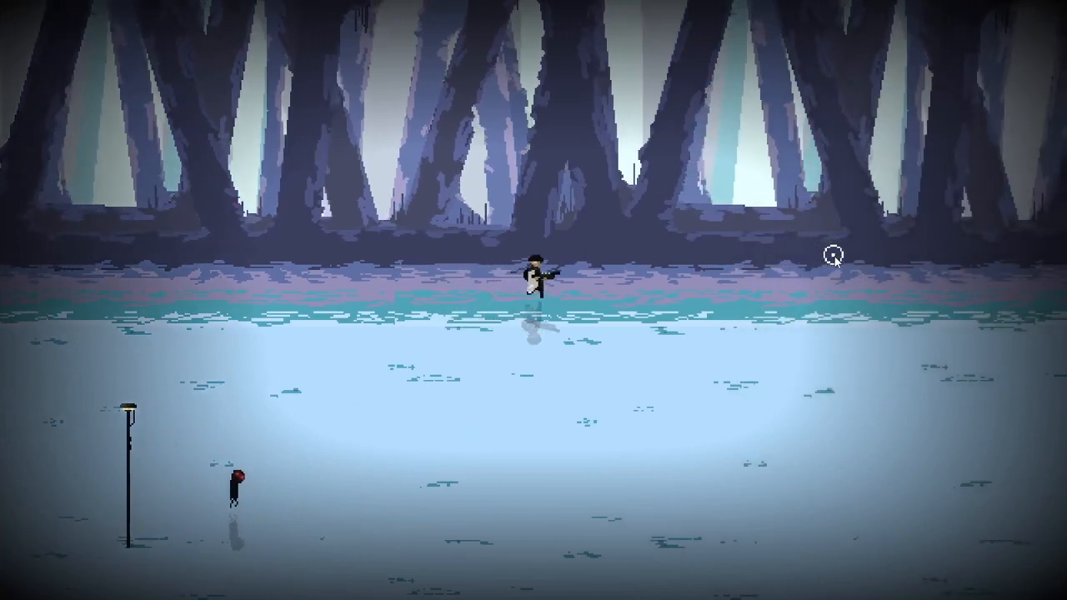
pyautogui.press('d')
# Step: Continue rightward along the ice forest edge while shooting at the approaching enemies to check the background parallax
pyautogui.click(241, 462)
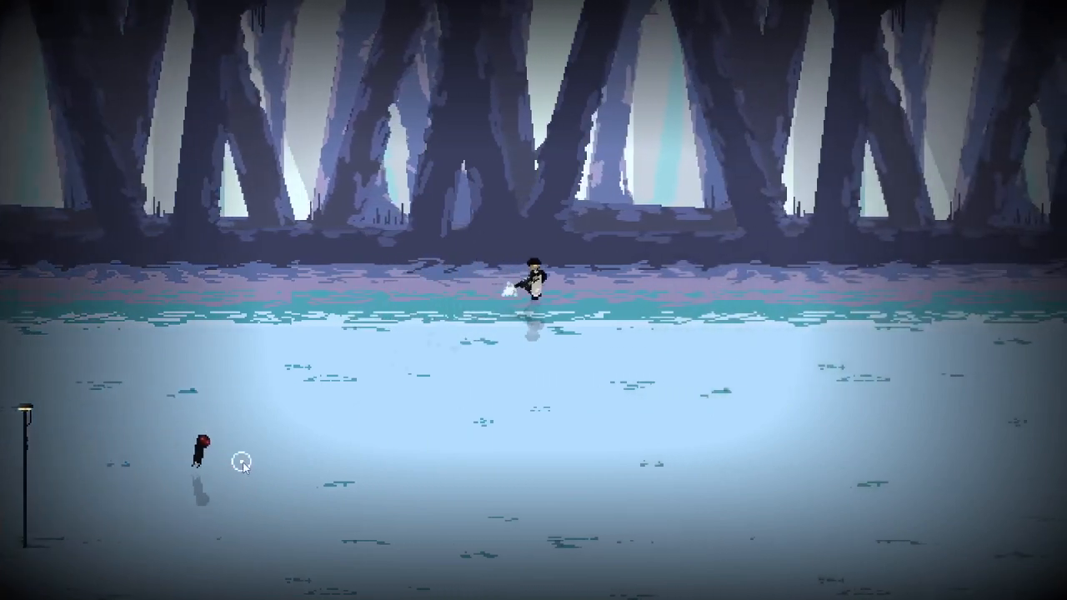
pyautogui.click(235, 391)
pyautogui.press('d')
pyautogui.click(173, 380)
pyautogui.click(755, 410)
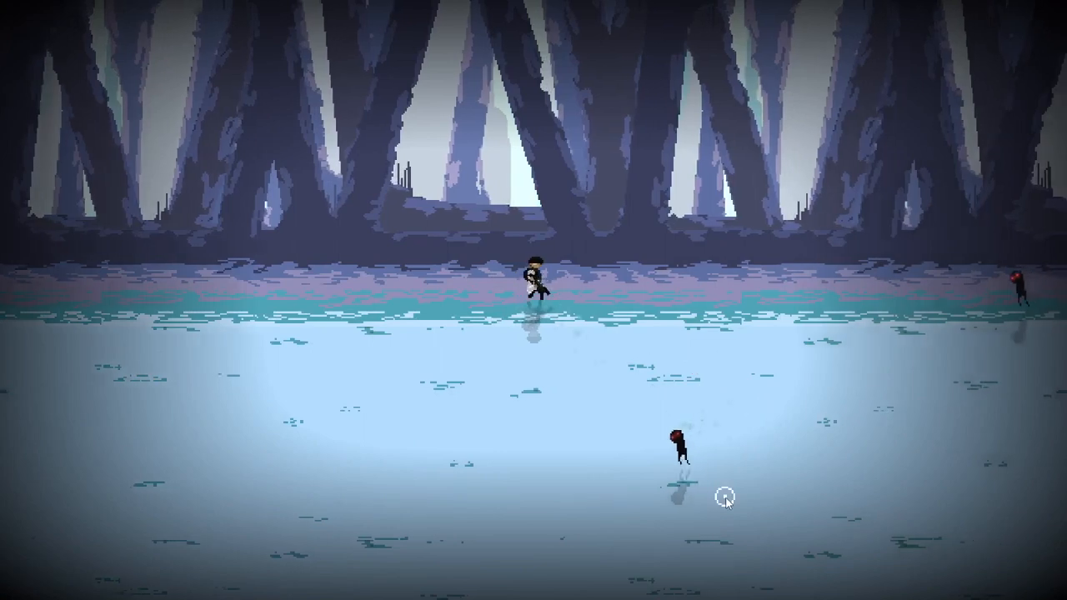
pyautogui.press('d')
pyautogui.click(588, 485)
pyautogui.press('d')
pyautogui.click(557, 481)
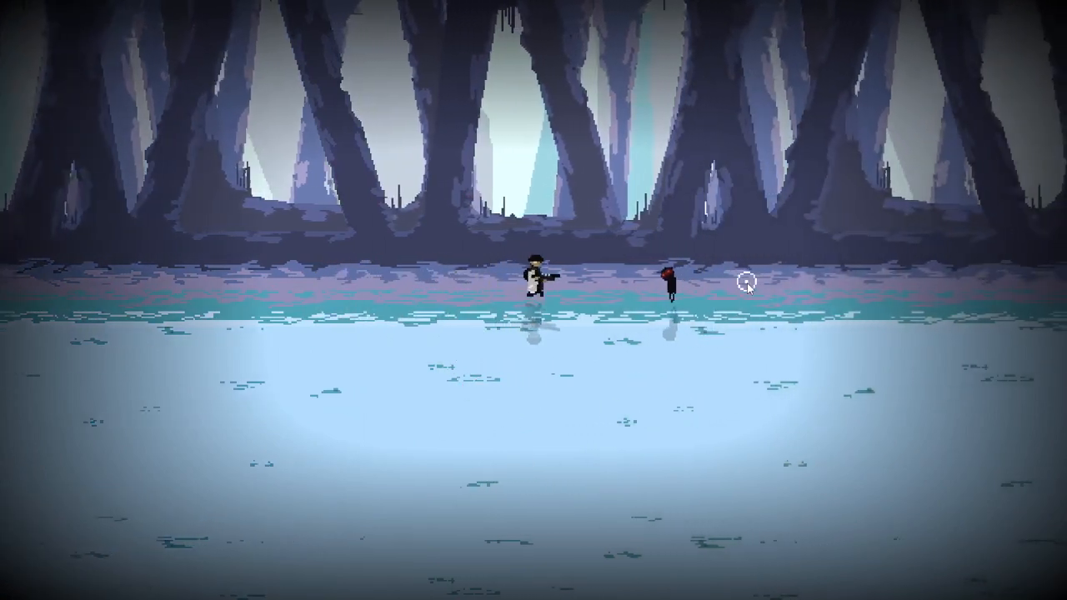
pyautogui.click(743, 286)
pyautogui.press('d')
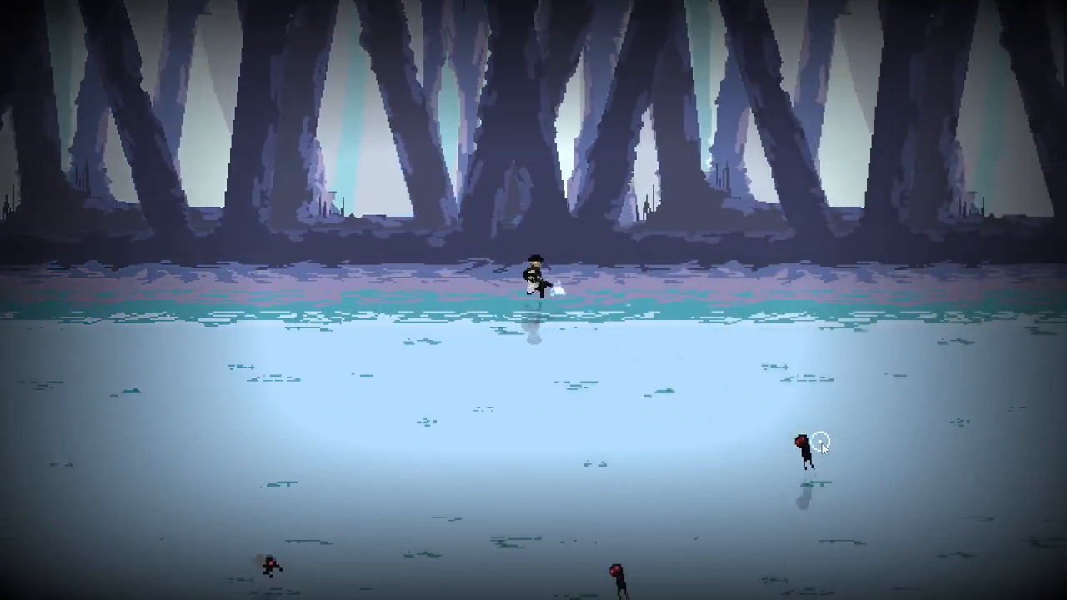
pyautogui.click(697, 465)
pyautogui.press('d')
pyautogui.click(466, 514)
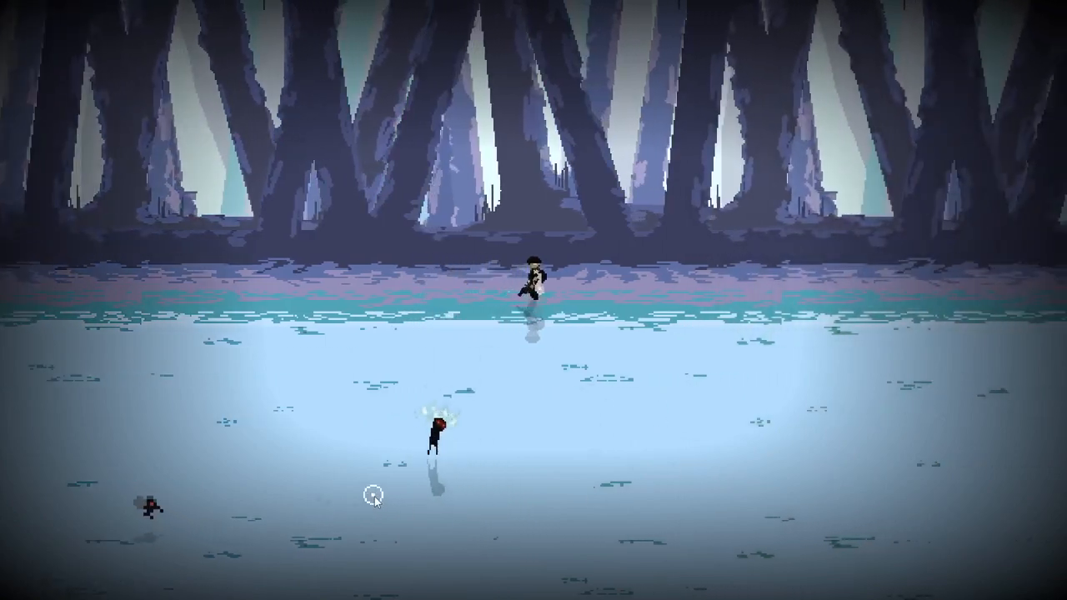
pyautogui.click(335, 464)
pyautogui.press('d')
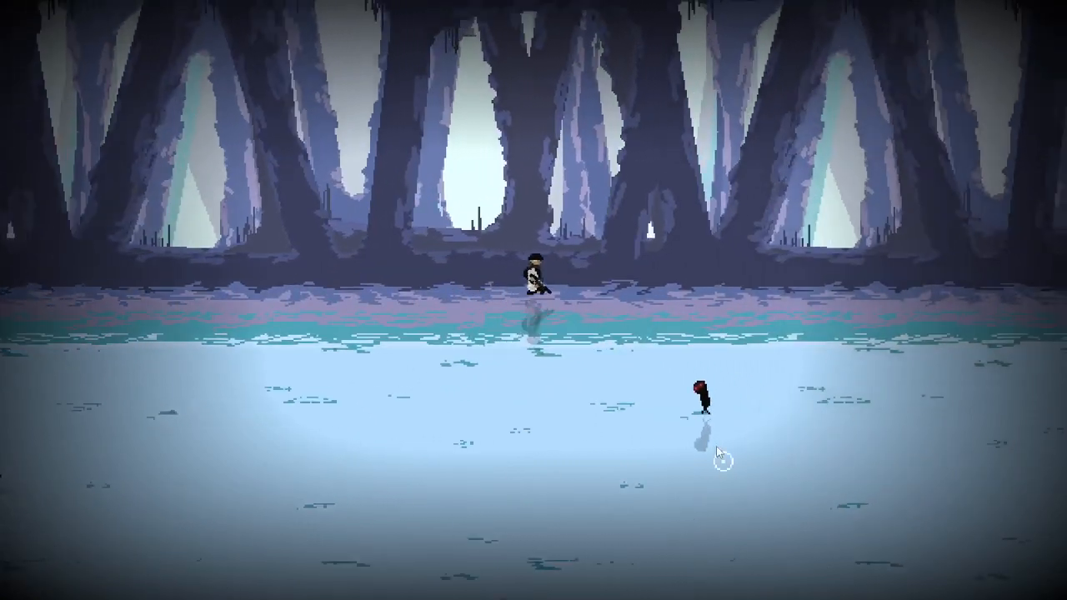
pyautogui.click(686, 398)
# Step: Walk back leftward along the tree line, firing at enemies, to examine the backgrounds moving in the opposite direction
pyautogui.press('a')
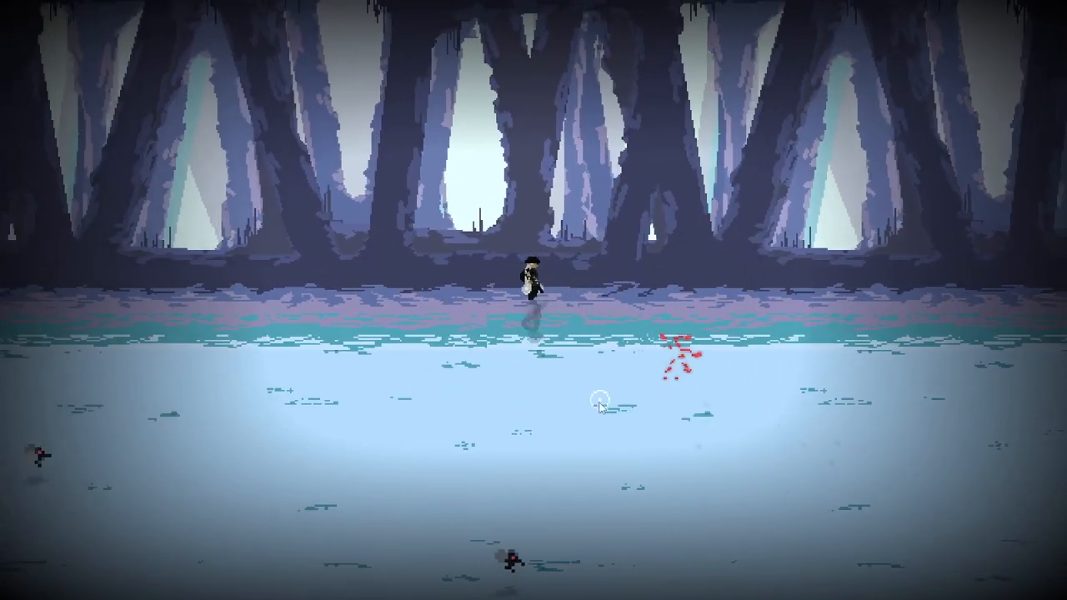
pyautogui.click(279, 387)
pyautogui.press('a')
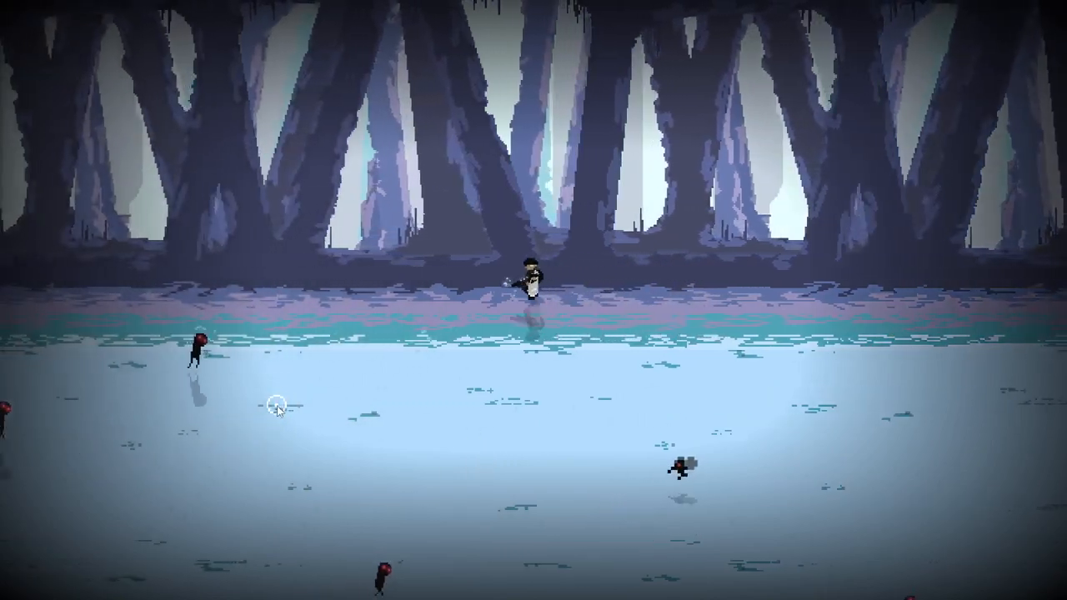
pyautogui.click(233, 365)
pyautogui.press('a')
pyautogui.click(242, 393)
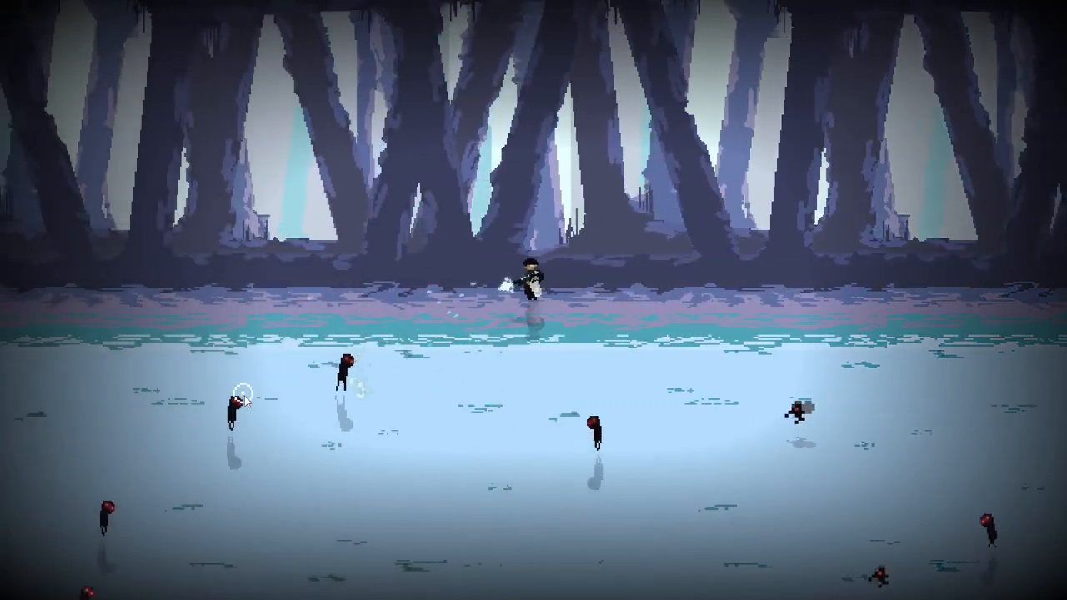
pyautogui.click(275, 418)
pyautogui.press('a')
pyautogui.click(755, 398)
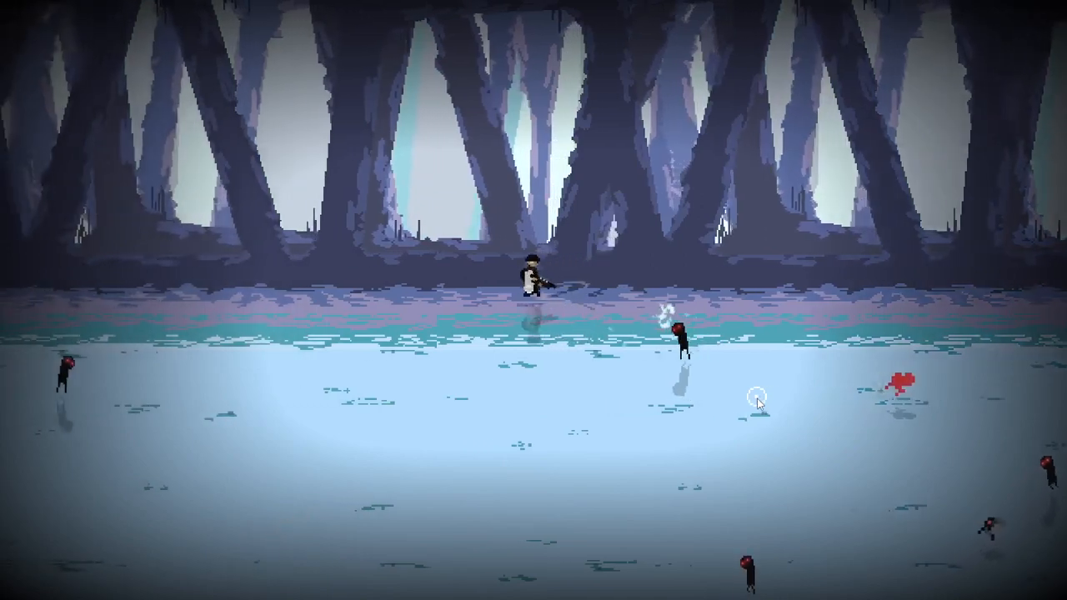
pyautogui.click(755, 398)
pyautogui.press('a')
pyautogui.click(279, 367)
pyautogui.press('s')
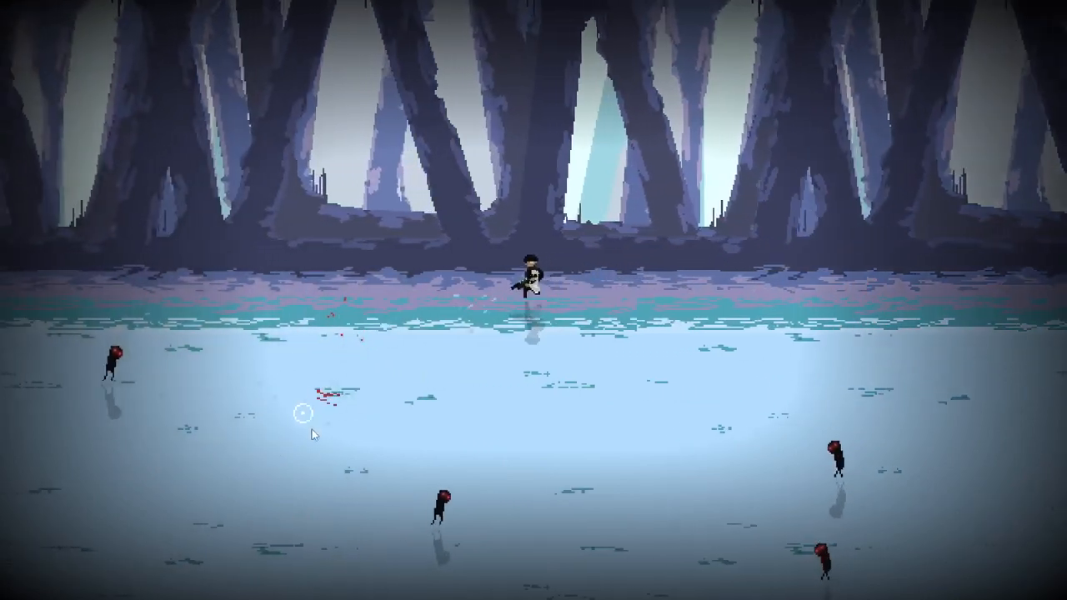
# Step: Keep walking leftward below the tree line to the lamp post by the camp, shooting enemies, to check the background parallax
pyautogui.click(553, 460)
pyautogui.press('a')
pyautogui.click(402, 278)
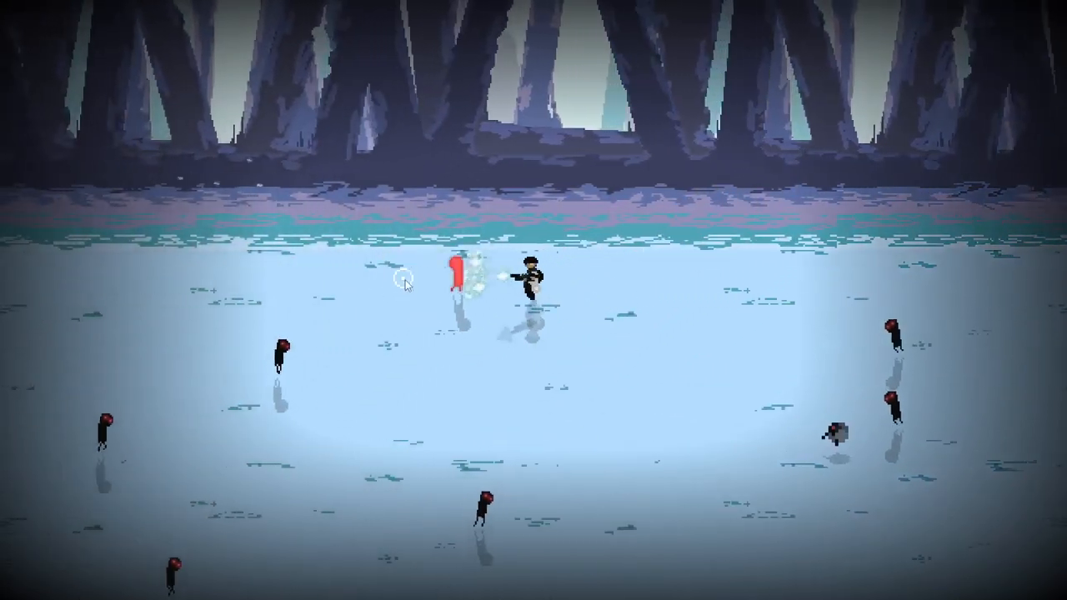
pyautogui.click(368, 346)
pyautogui.press('a')
pyautogui.click(368, 348)
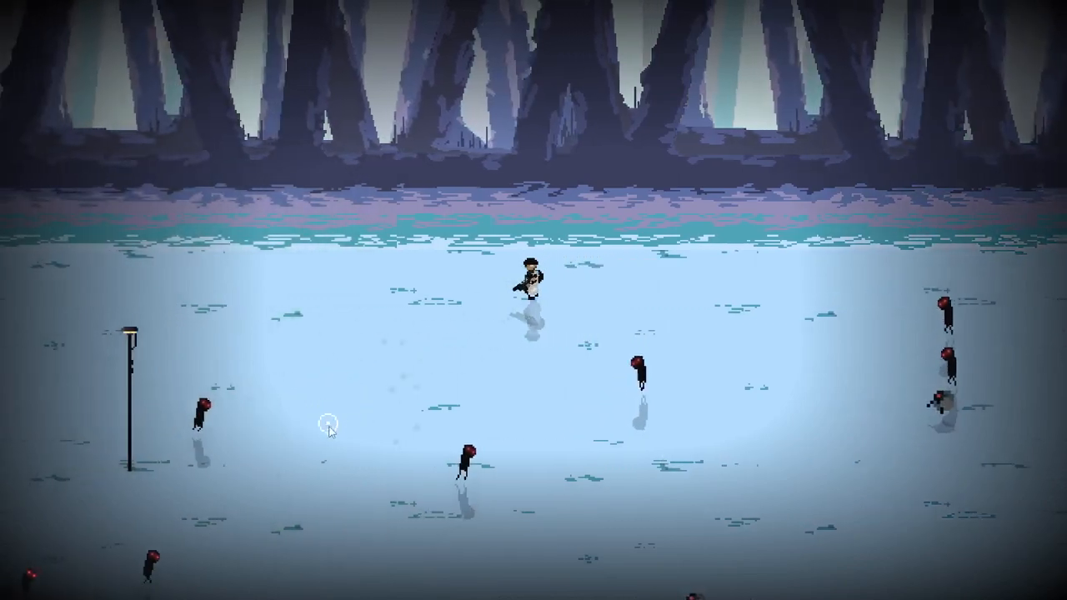
pyautogui.click(686, 367)
pyautogui.press('a')
pyautogui.click(625, 376)
pyautogui.click(375, 334)
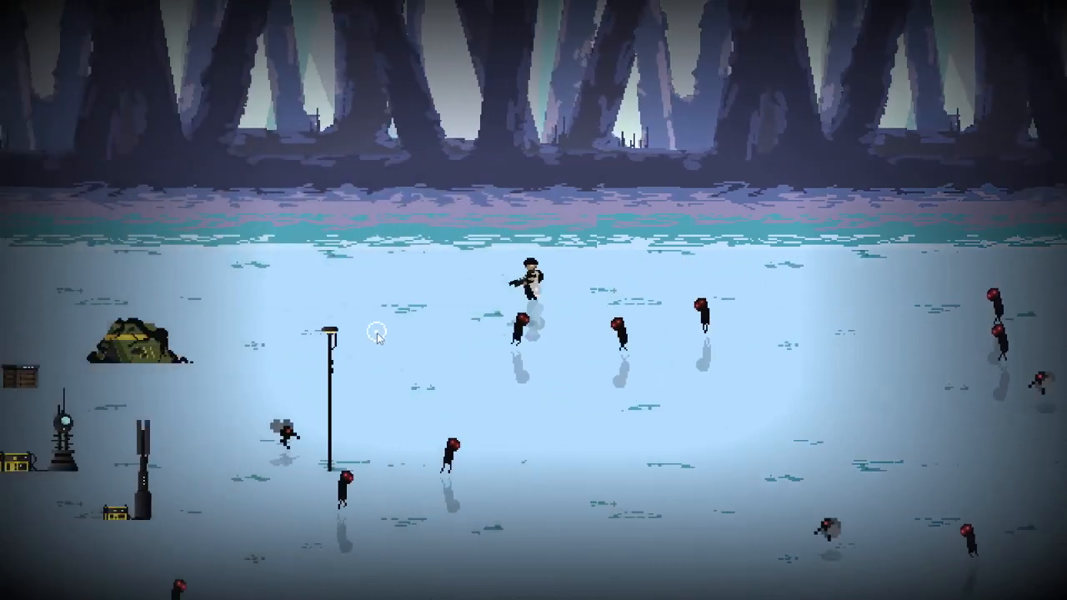
pyautogui.press('w')
pyautogui.press('a')
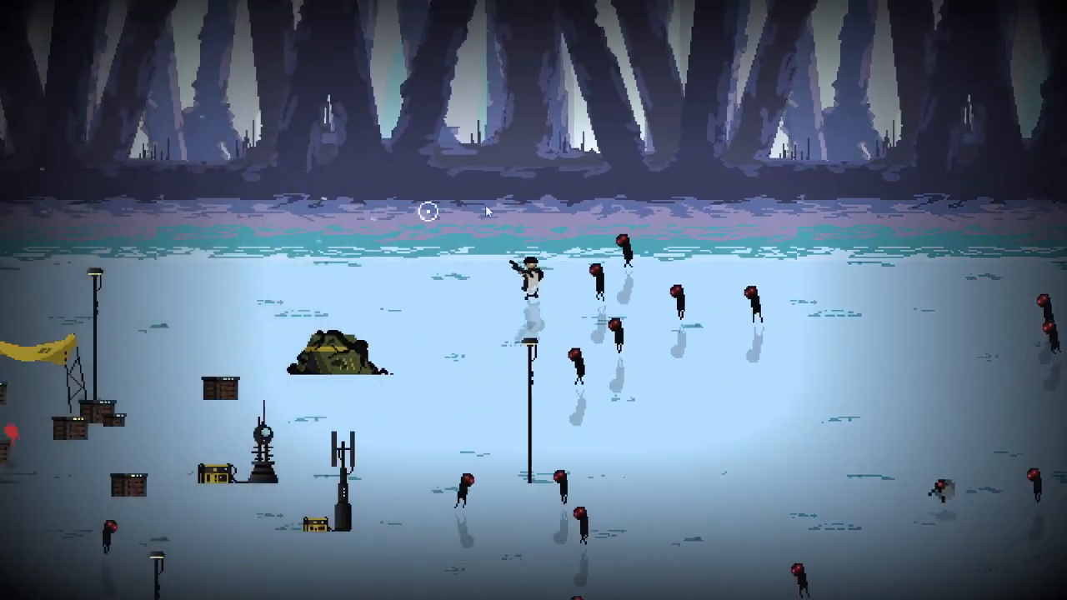
# Step: Walk leftward past the camp while firing at the pursuing enemies to examine the tree layers at the edge of the room
pyautogui.click(696, 265)
pyautogui.press('a')
pyautogui.click(688, 285)
pyautogui.click(694, 298)
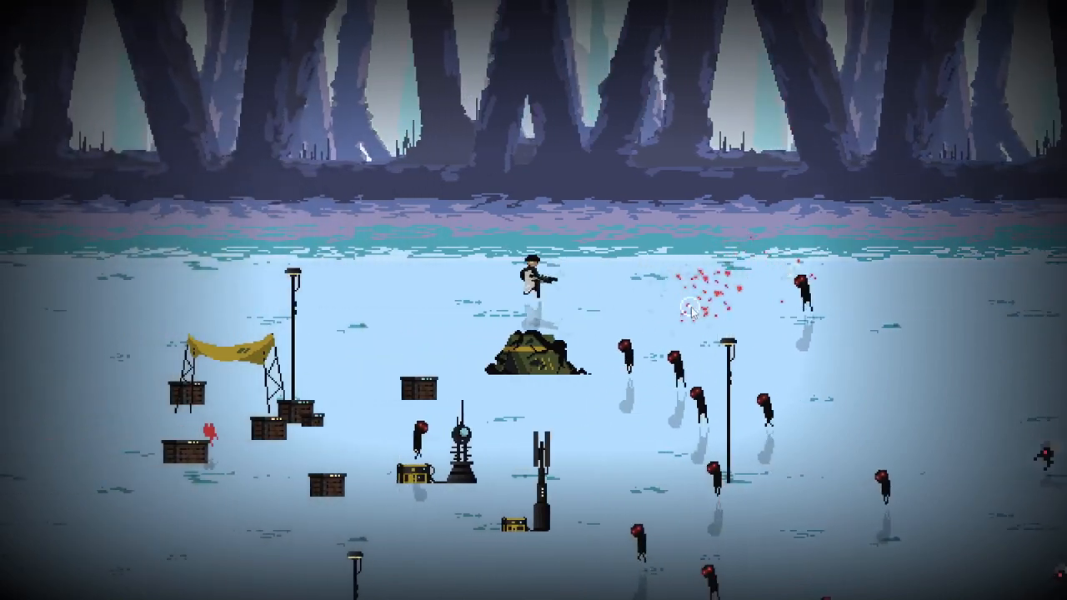
pyautogui.click(686, 331)
pyautogui.press('a')
pyautogui.click(673, 367)
pyautogui.click(657, 397)
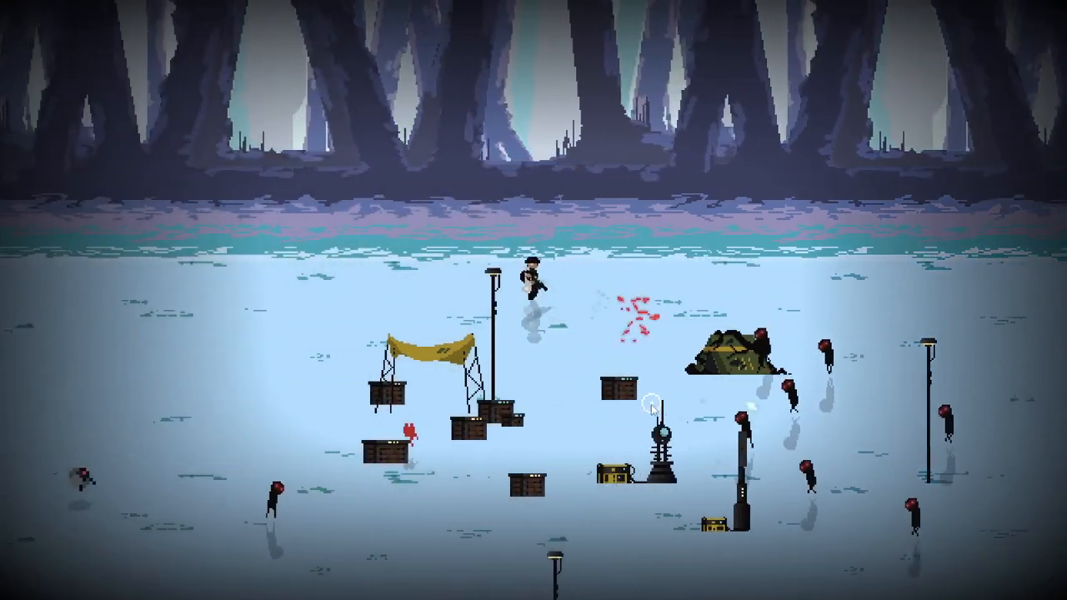
pyautogui.press('a')
pyautogui.click(419, 357)
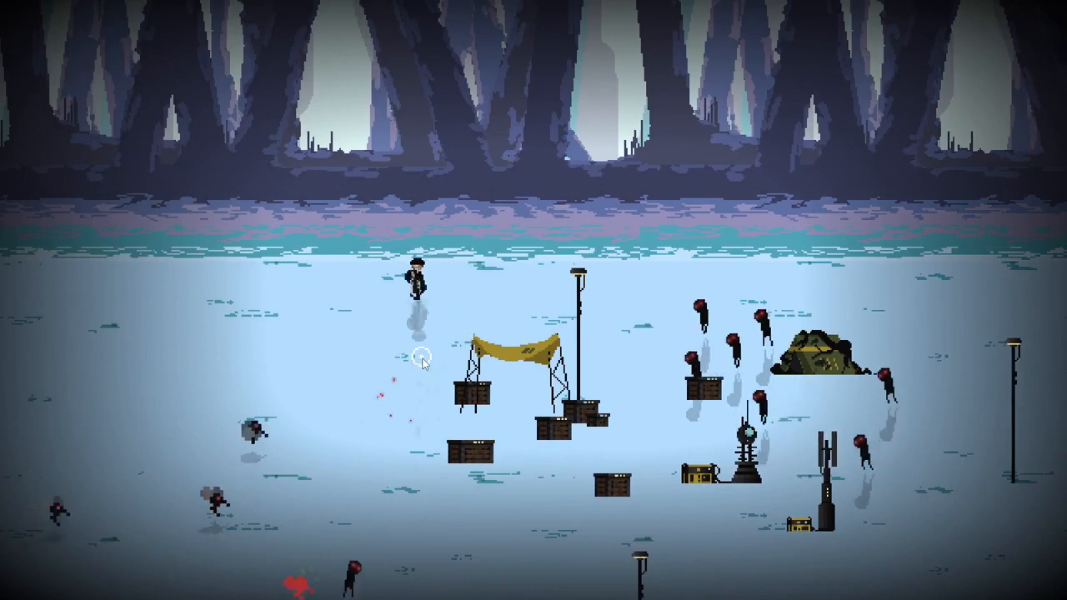
pyautogui.click(293, 378)
pyautogui.press('a')
pyautogui.click(245, 397)
pyautogui.click(305, 474)
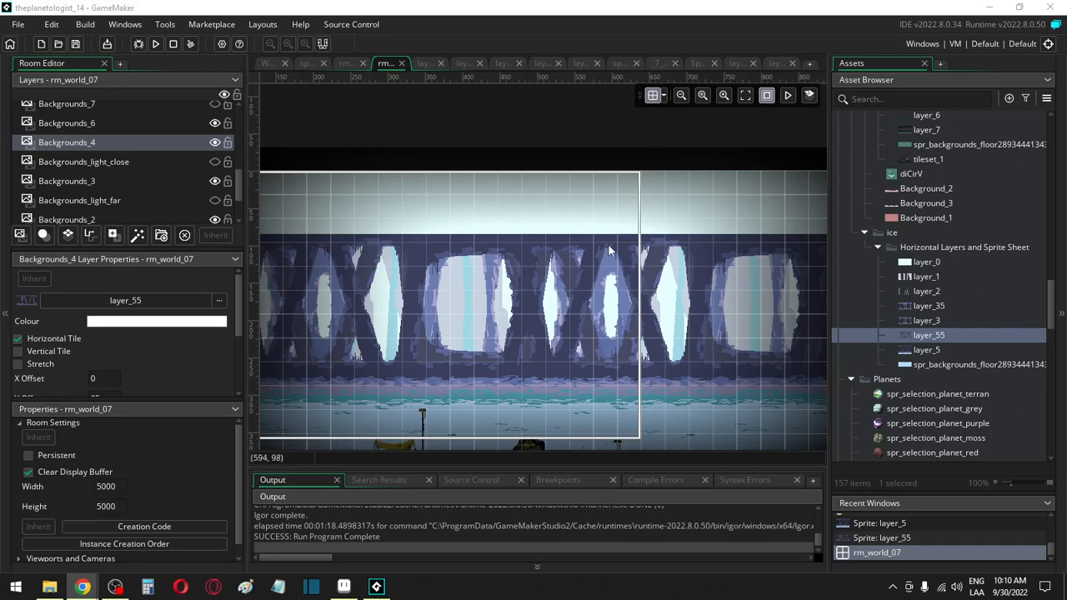
# Step: Run the game again, start it from the title screen, and enter the pale ice planet
pyautogui.click(156, 44)
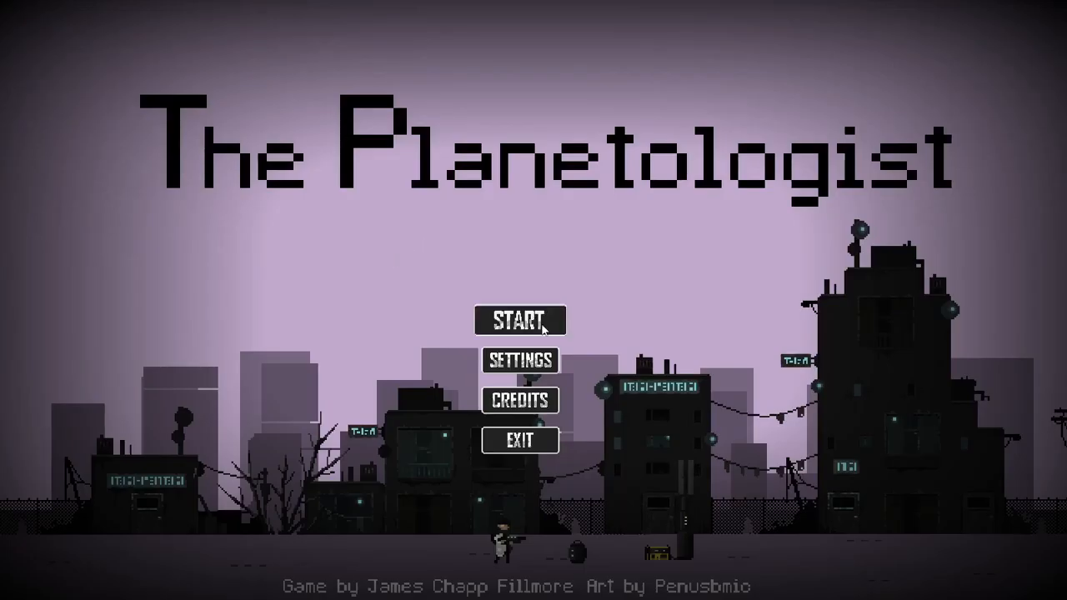
pyautogui.click(542, 323)
pyautogui.click(181, 93)
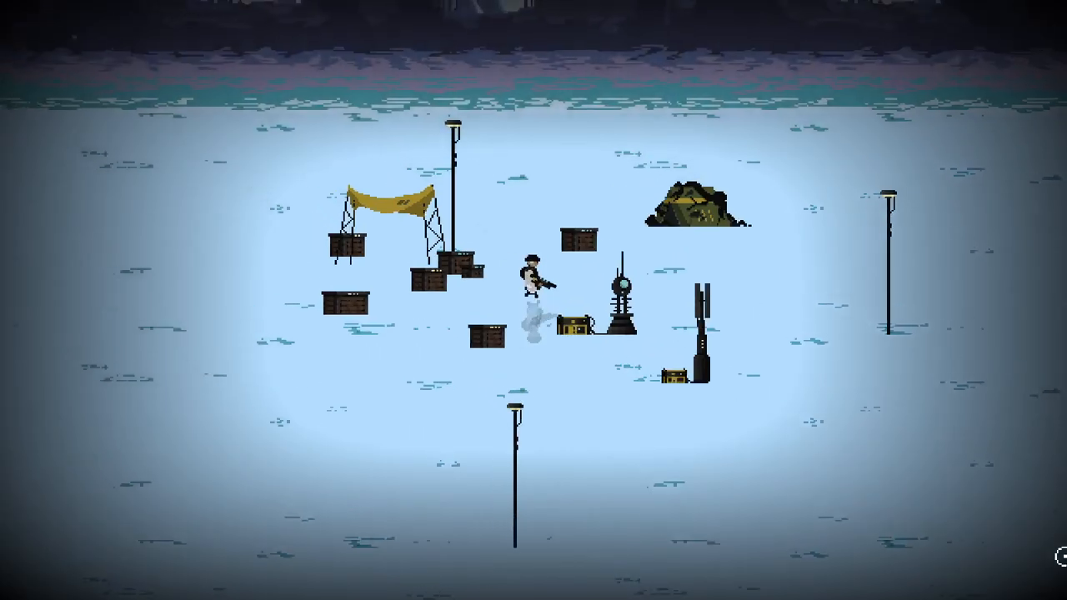
# Step: Walk up to the tree line above the camp, frame the layered trees for a game screenshot, and shoot the approaching enemies
pyautogui.press('w')
pyautogui.press('a')
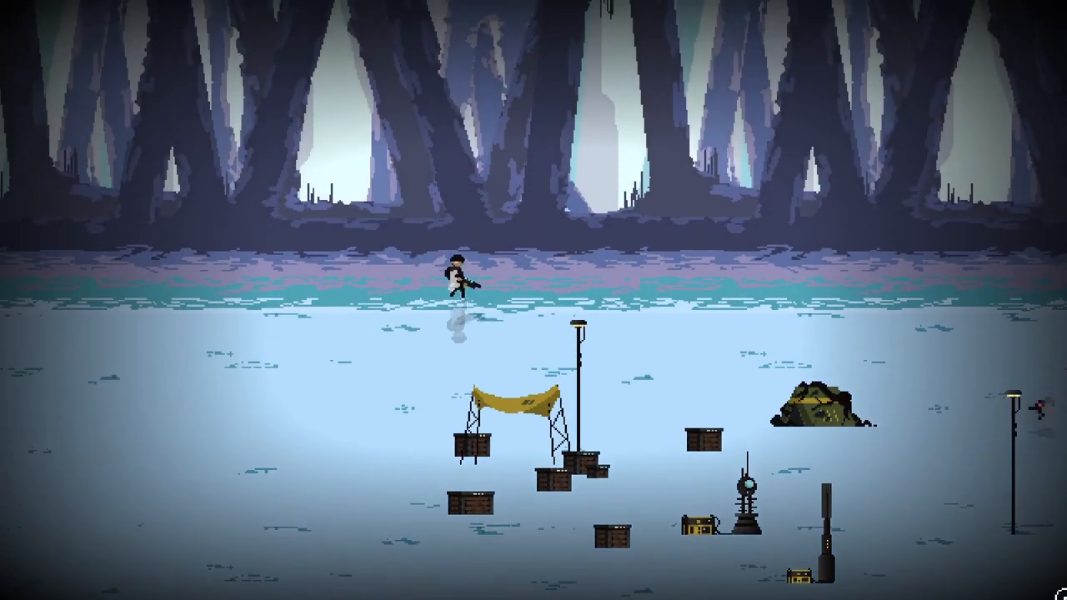
pyautogui.press('w')
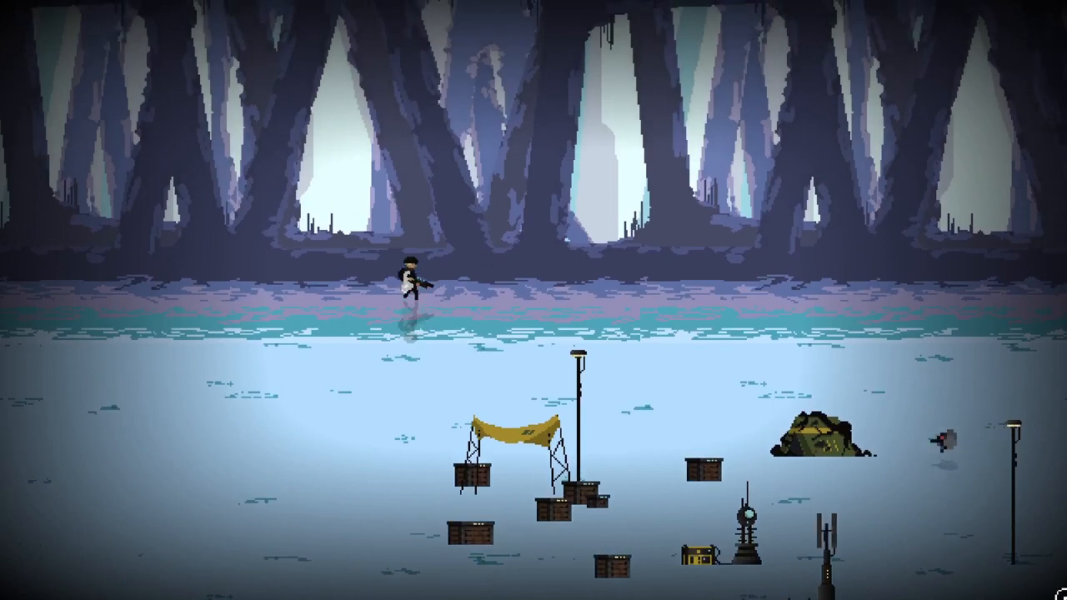
pyautogui.press('w')
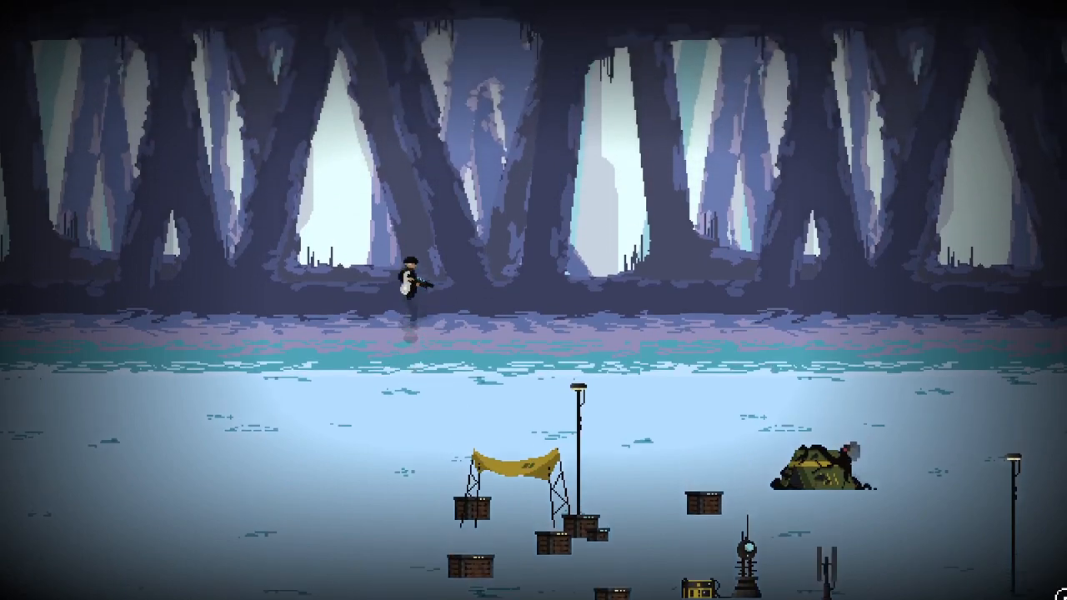
pyautogui.press('s')
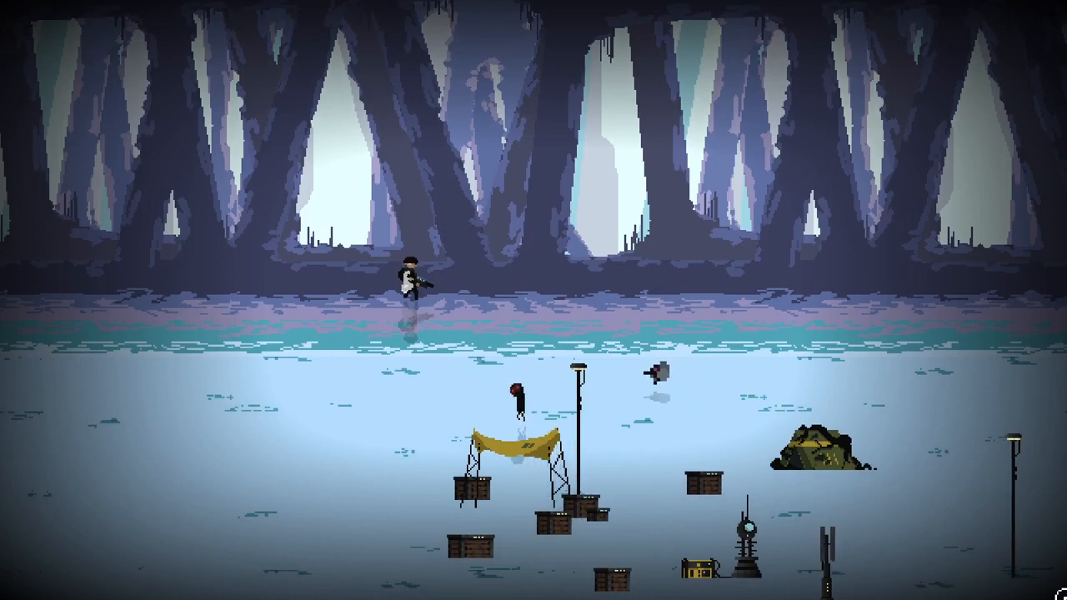
pyautogui.click(509, 519)
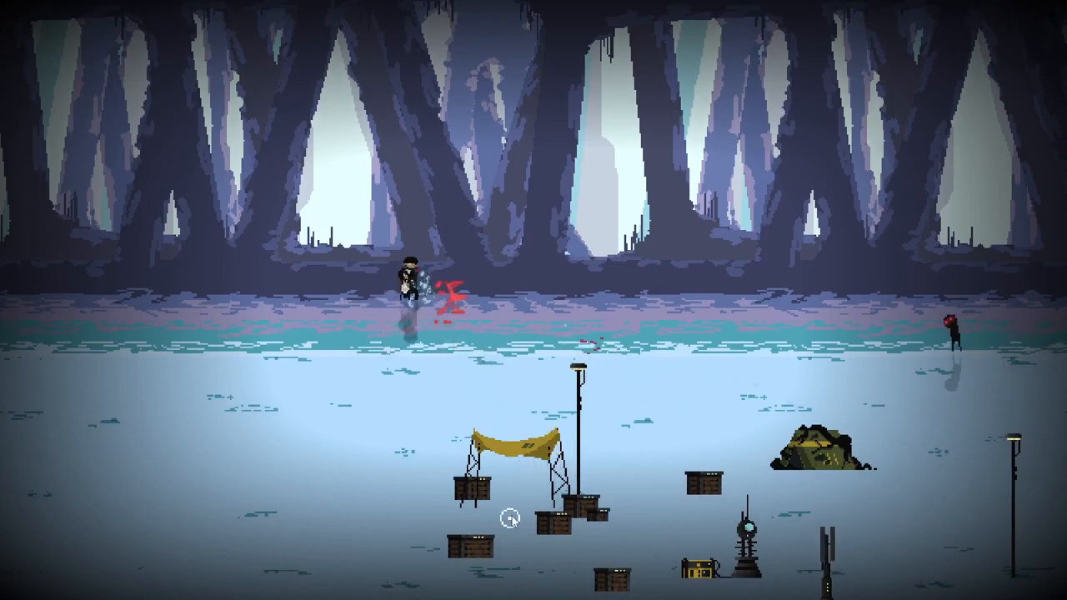
pyautogui.click(379, 276)
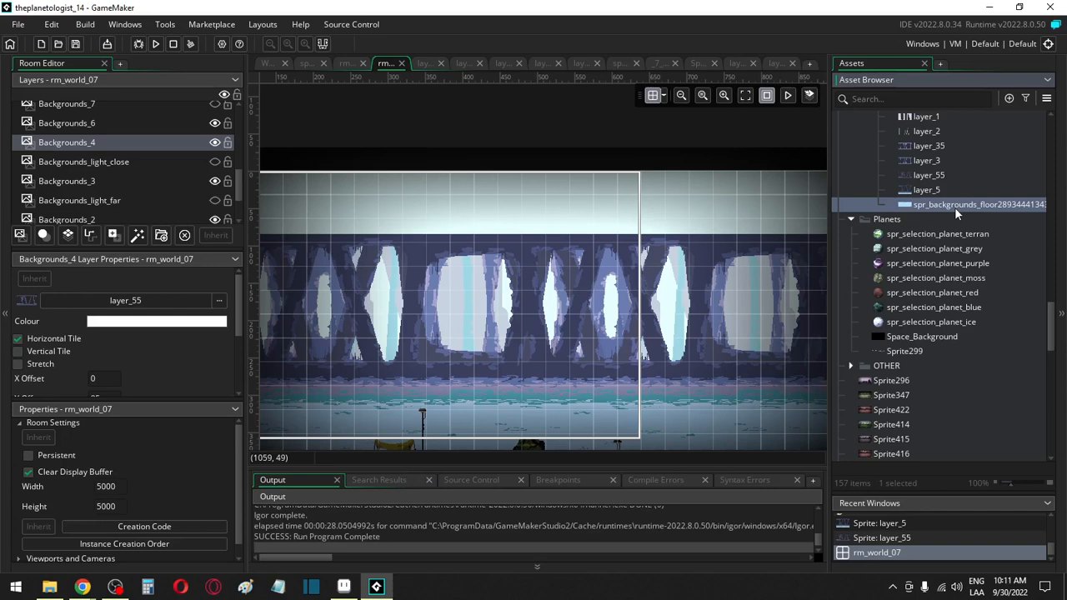
# Step: Show the ice floor background sprite in File Explorer, select its PNG file, and close the folder
pyautogui.rightClick(954, 207)
pyautogui.click(880, 457)
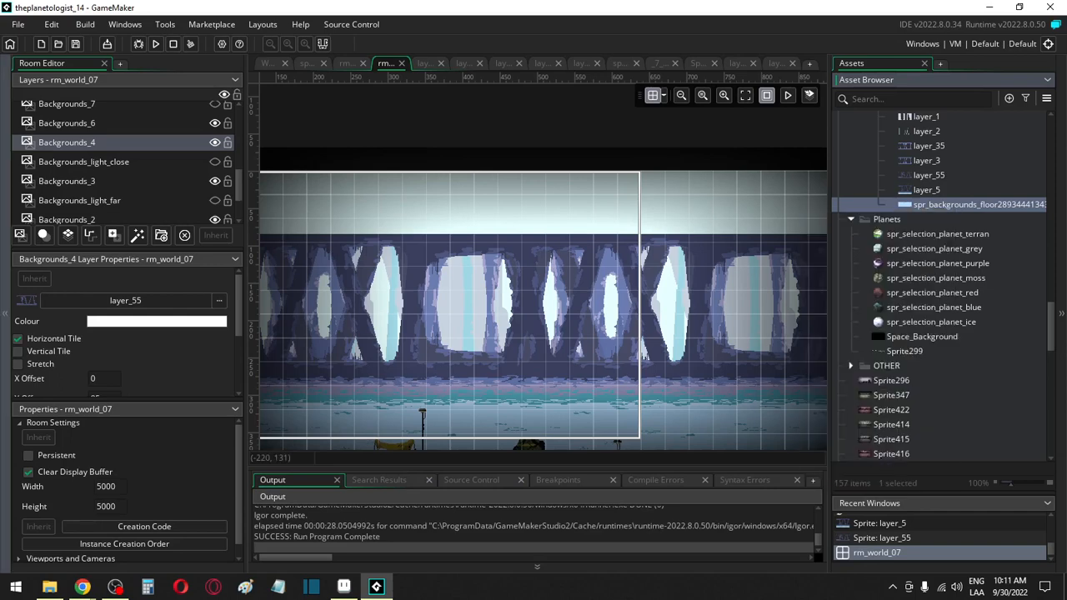
pyautogui.hotkey('alt', 'Tab')
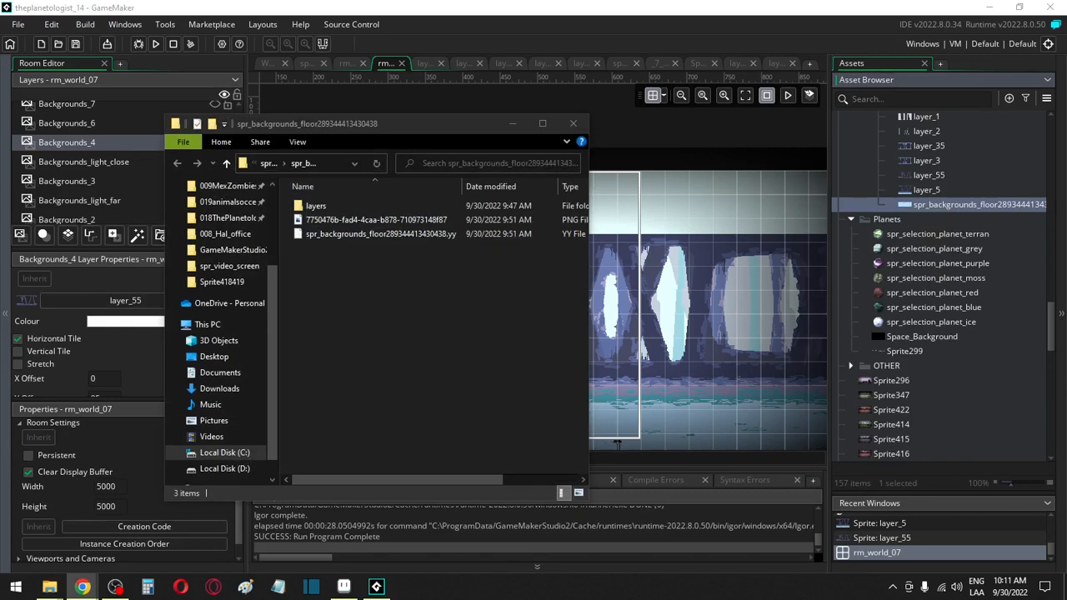
pyautogui.click(340, 222)
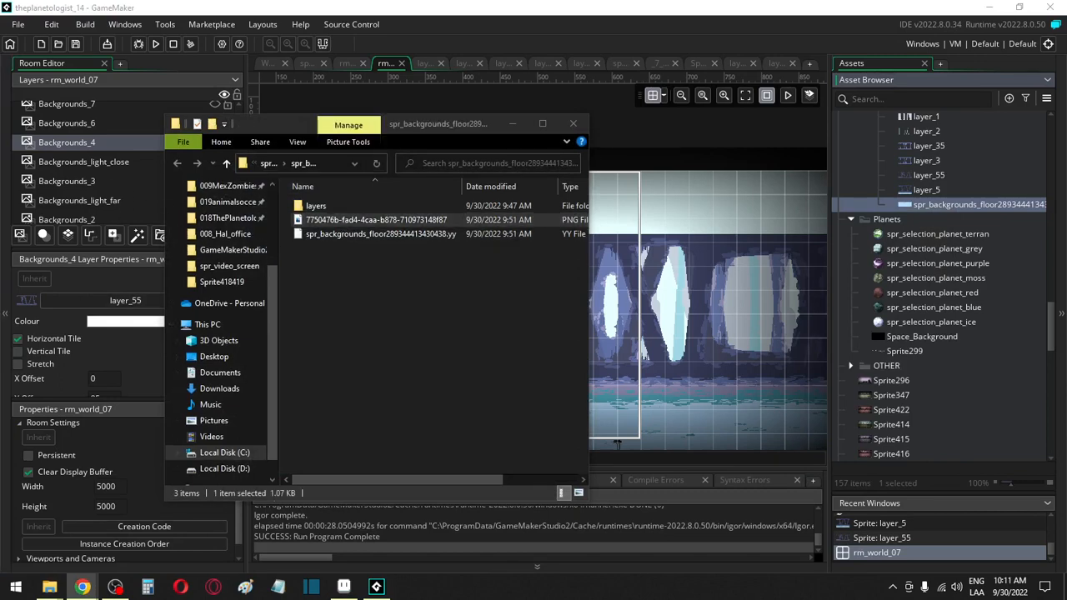
pyautogui.click(573, 125)
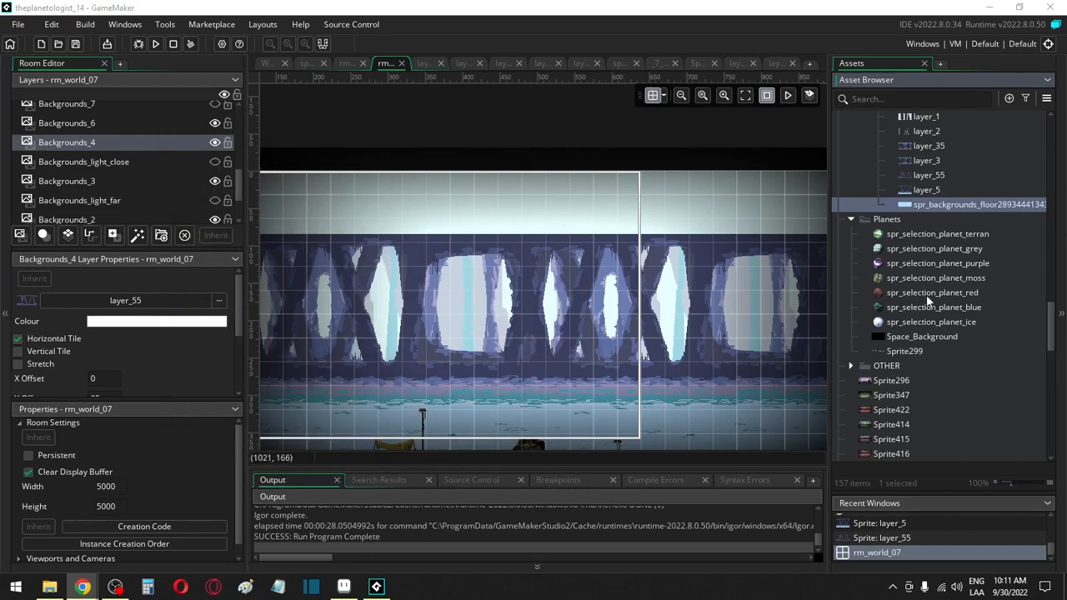
# Step: Open Sprite439 for image editing and paste the new ice world screenshot, keeping the 1600 x 900 canvas
pyautogui.scroll(-5, 923, 301)
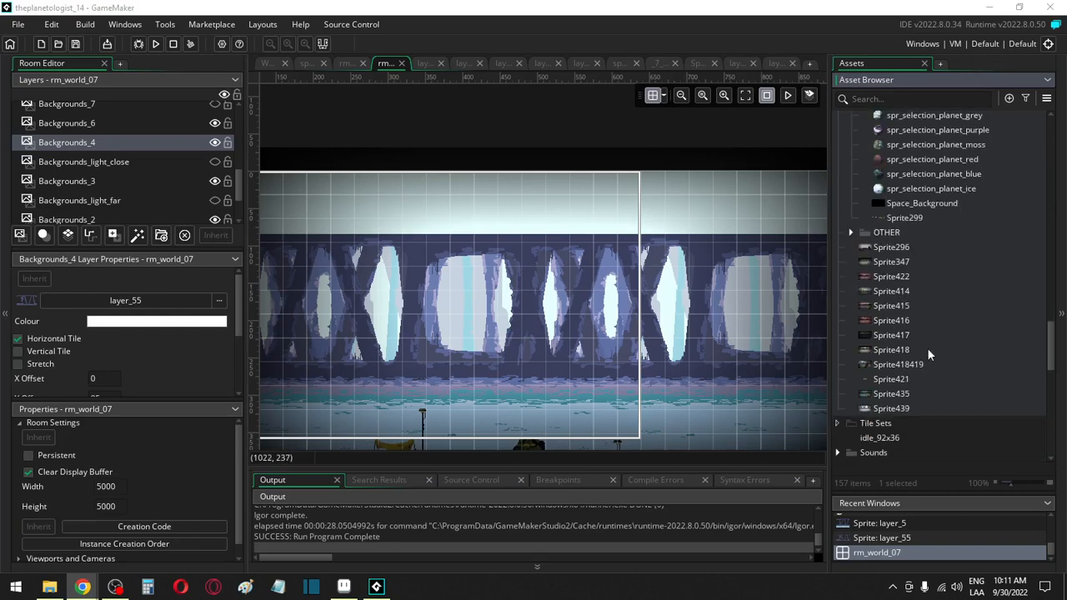
pyautogui.click(904, 302)
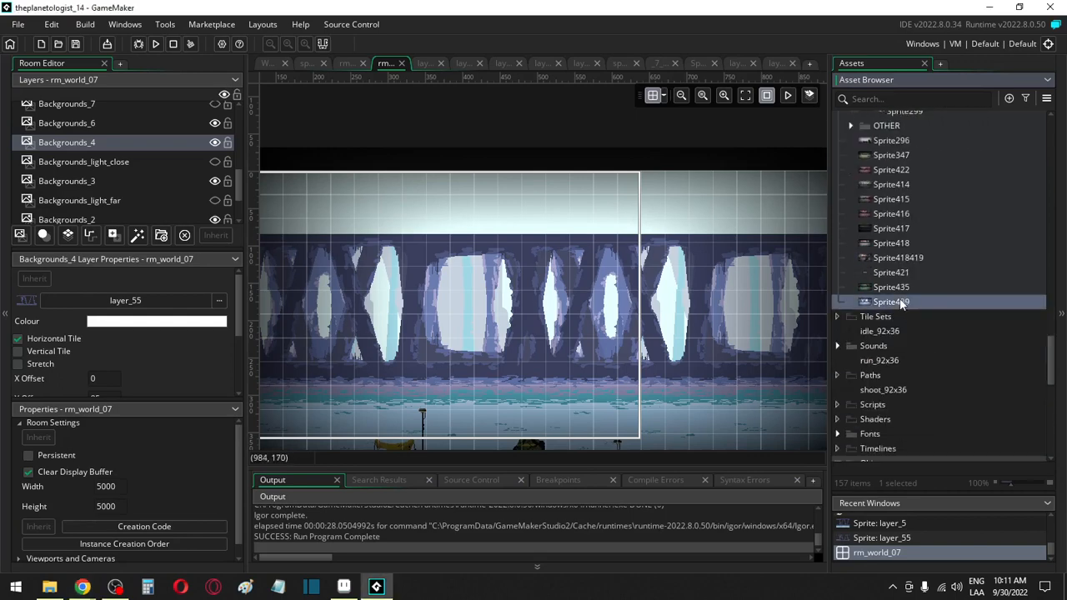
pyautogui.doubleClick(898, 302)
pyautogui.click(379, 151)
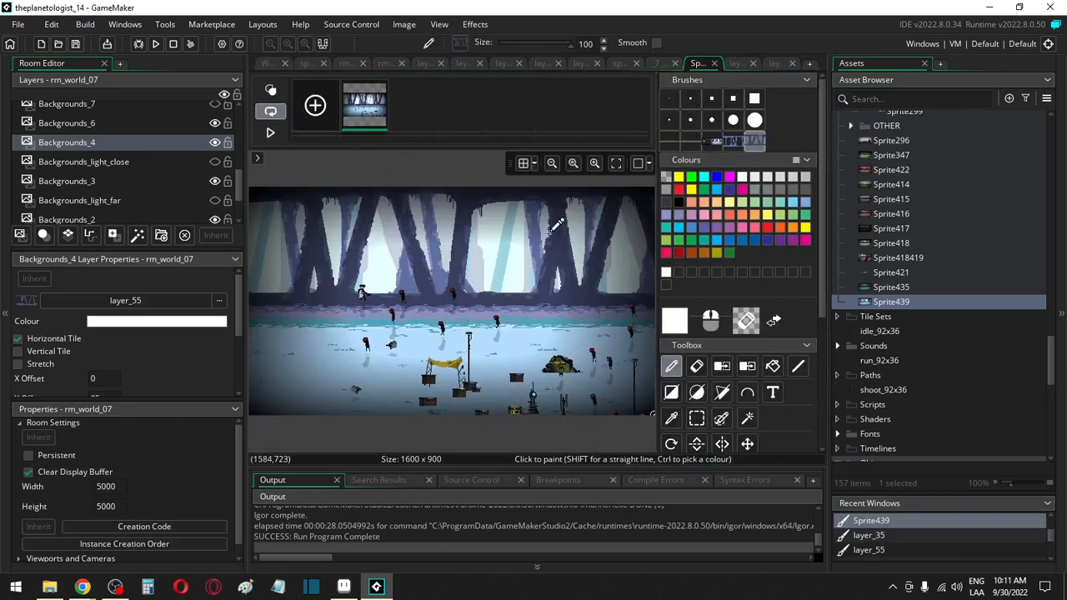
pyautogui.hotkey('ctrl', 'v')
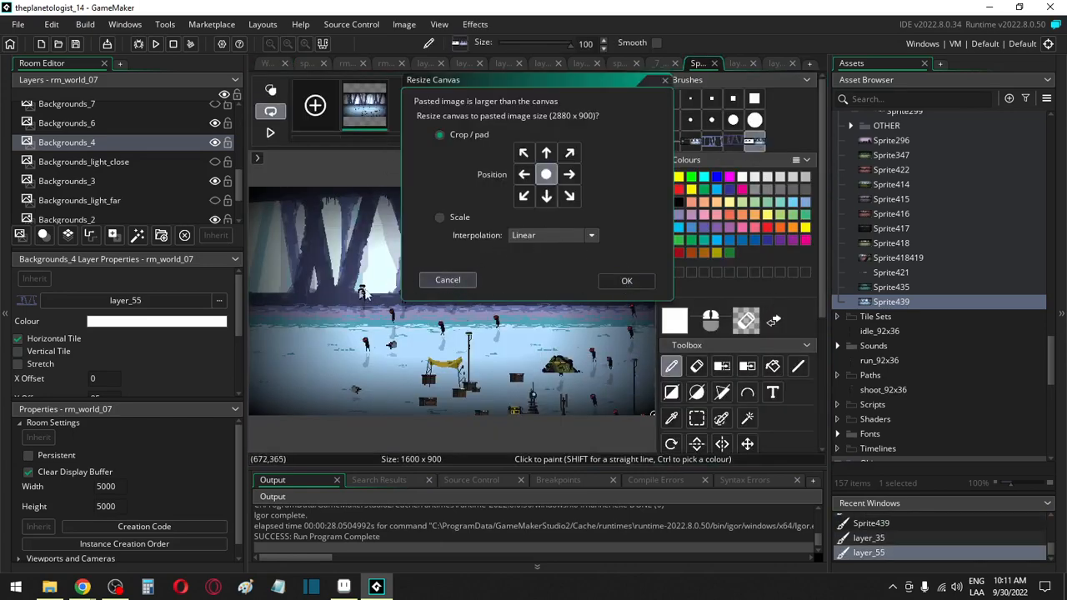
pyautogui.click(458, 286)
pyautogui.scroll(-4, 288, 299)
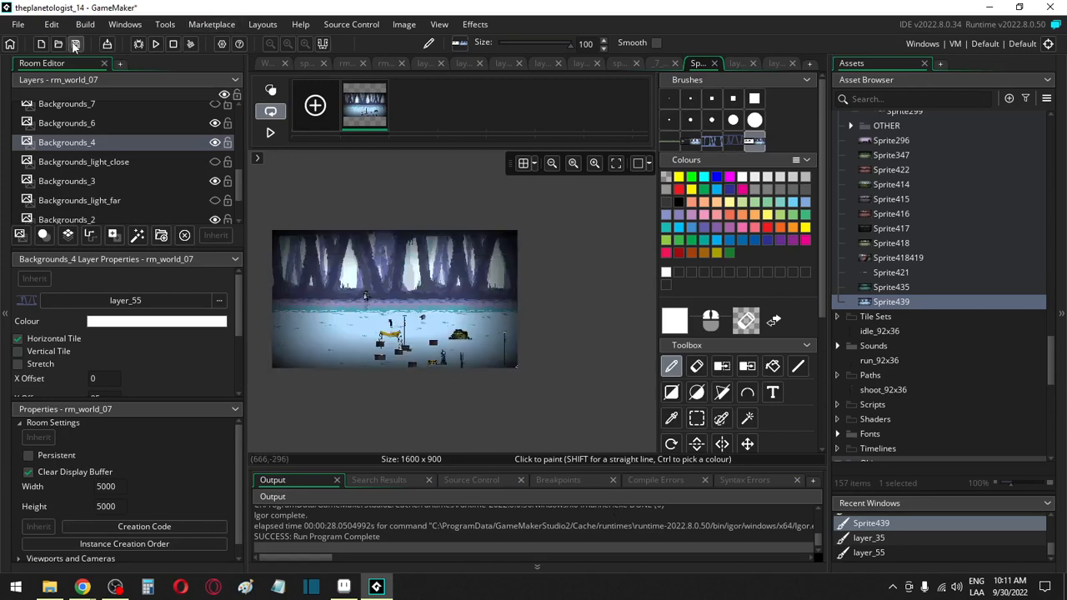
# Step: Show Sprite439 in File Explorer, select its PNG file, and close the folder
pyautogui.rightClick(904, 304)
pyautogui.click(915, 282)
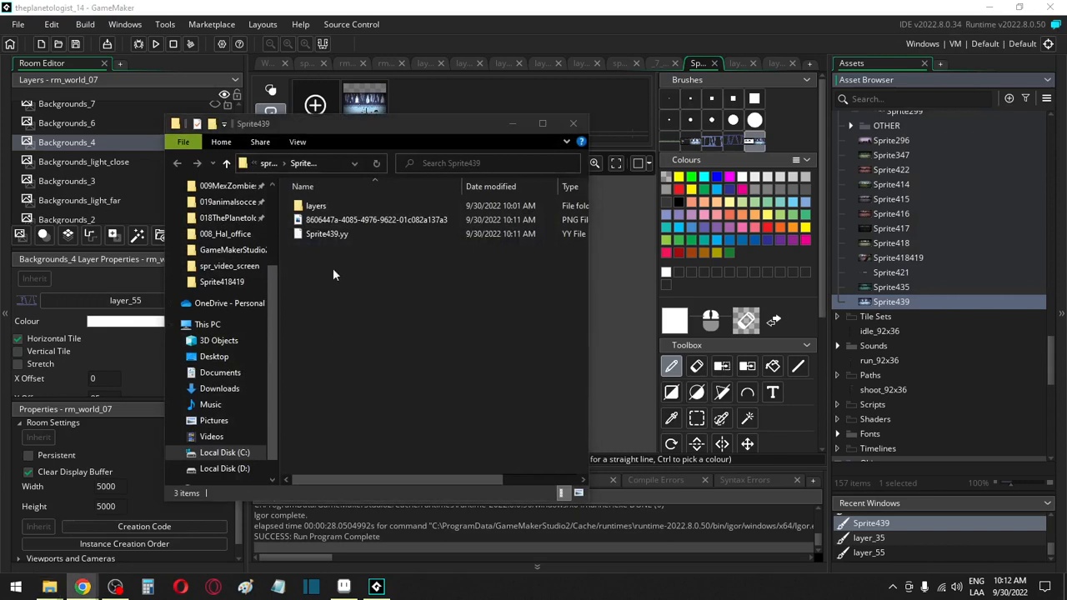
pyautogui.click(333, 220)
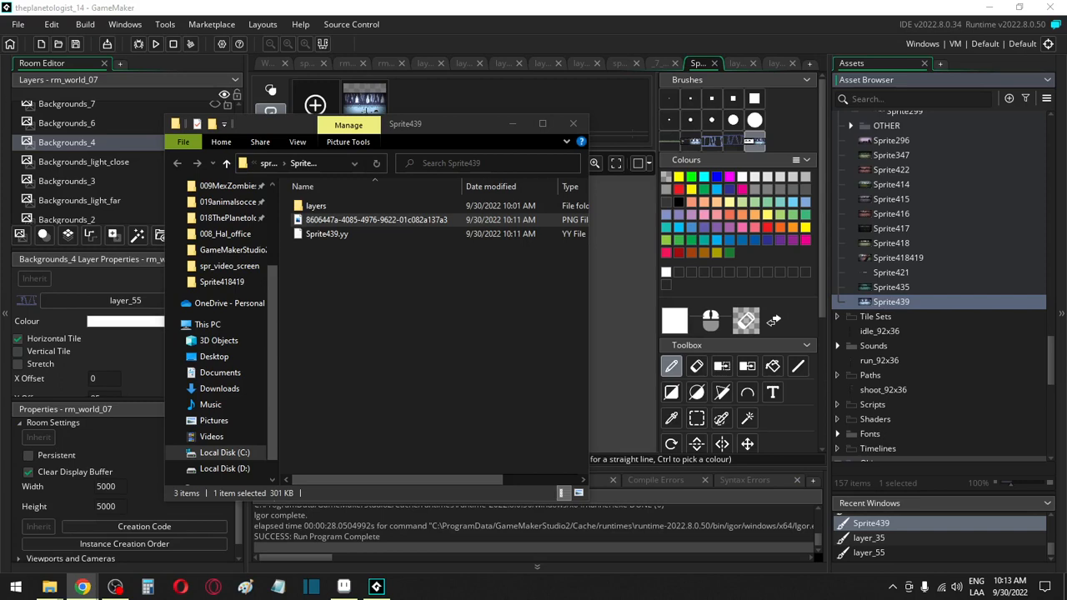
pyautogui.click(575, 124)
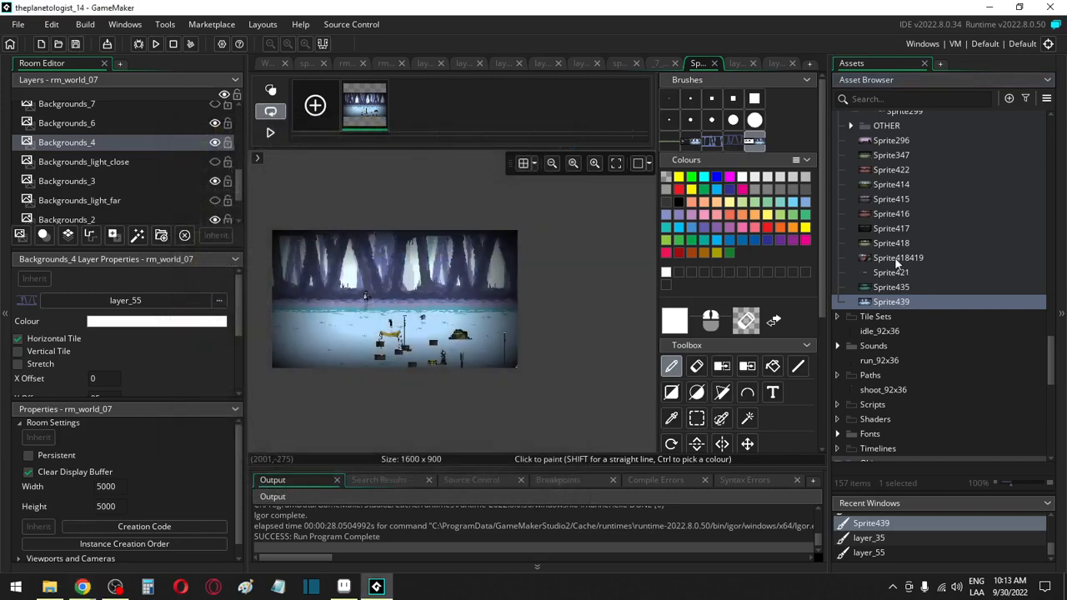
# Step: Open Sprite435, Sprite418419 and Sprite418 to look for a screenshot containing the game title
pyautogui.doubleClick(894, 287)
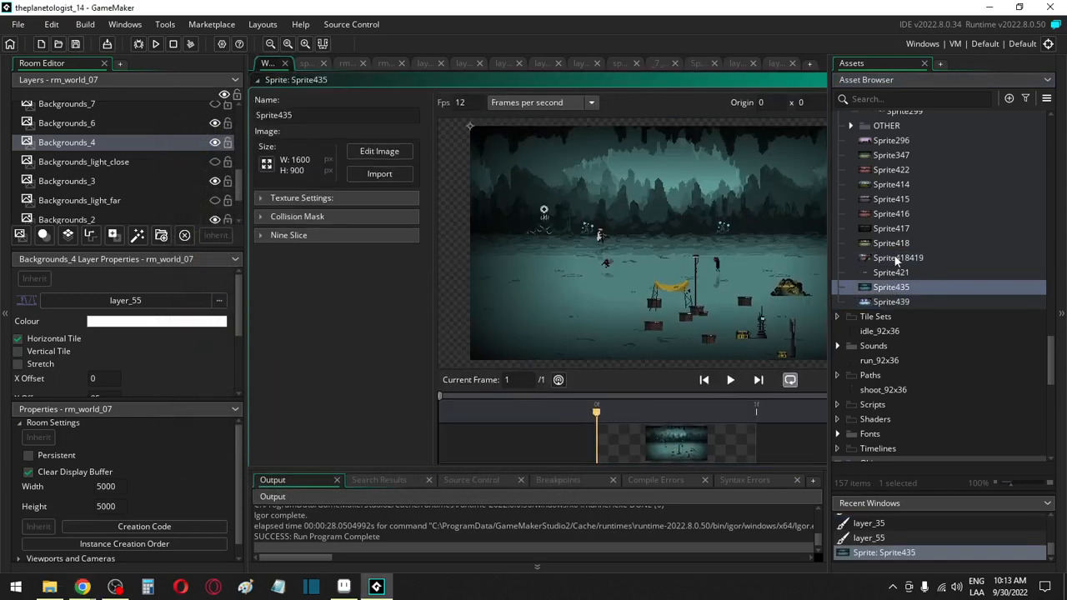
pyautogui.doubleClick(896, 258)
pyautogui.doubleClick(892, 242)
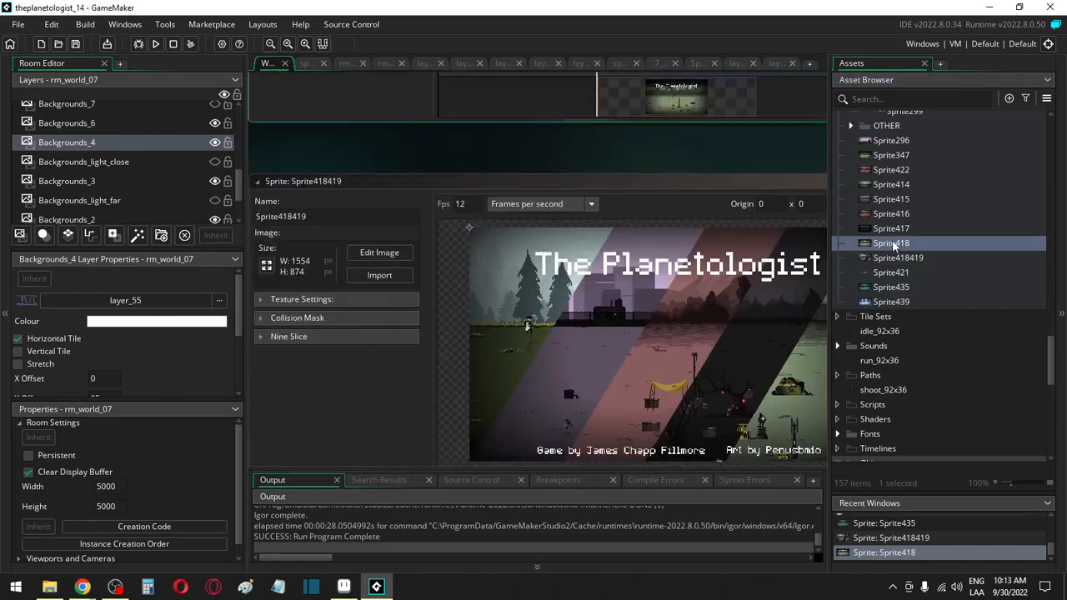
# Step: Open Sprite435's image, show Layer 1, copy its "The Planetologist" title, and hide the layer again
pyautogui.click(888, 287)
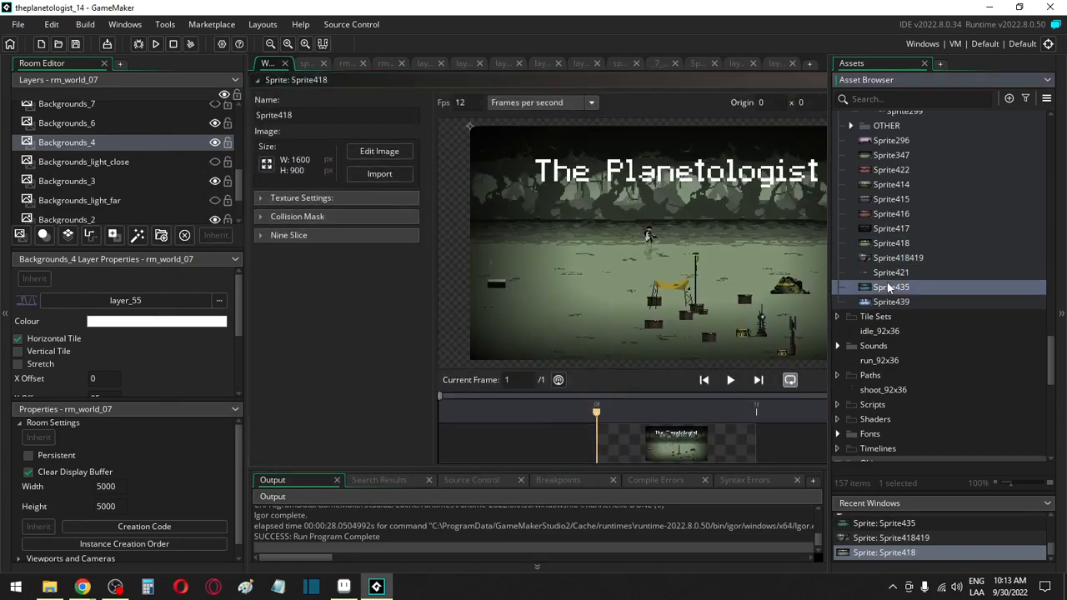
pyautogui.doubleClick(887, 287)
pyautogui.click(380, 151)
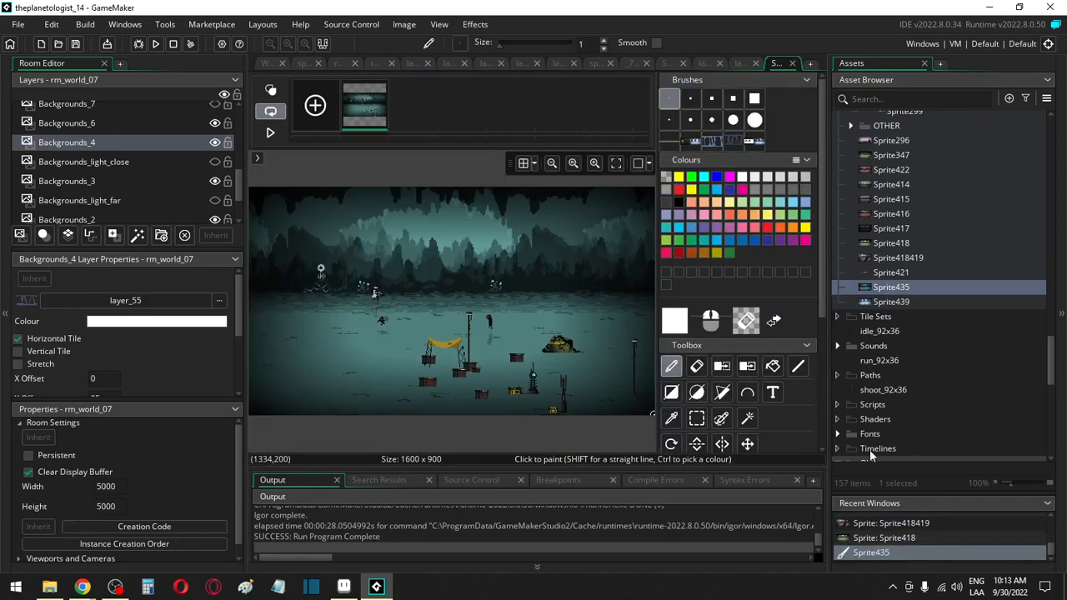
pyautogui.scroll(-2, 741, 396)
pyautogui.click(799, 395)
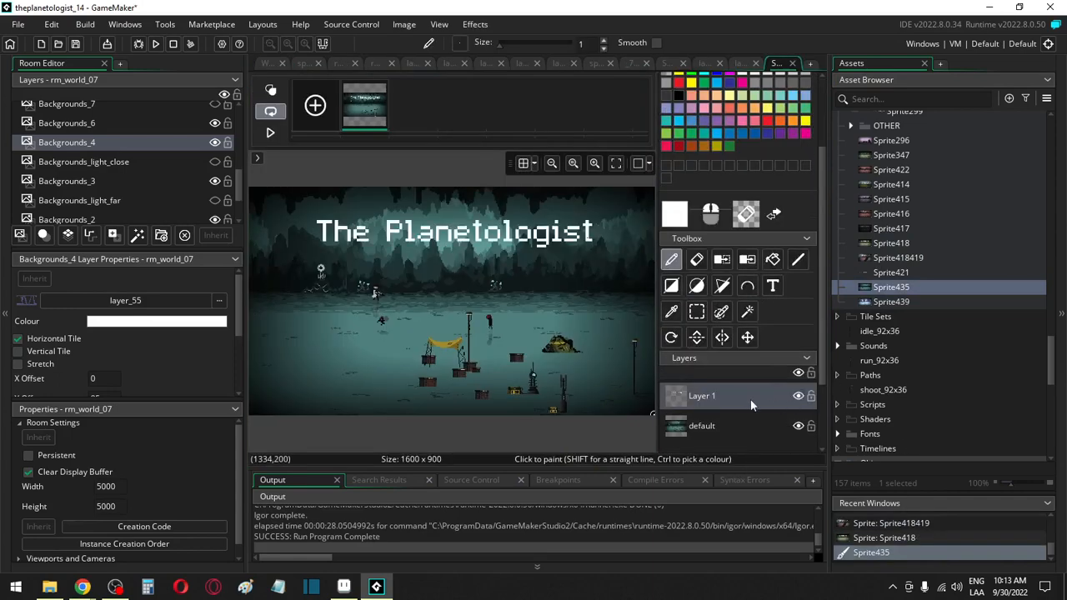
pyautogui.click(697, 311)
pyautogui.moveTo(297, 206)
pyautogui.mouseDown()
pyautogui.moveTo(547, 285)
pyautogui.moveTo(607, 280)
pyautogui.mouseUp()
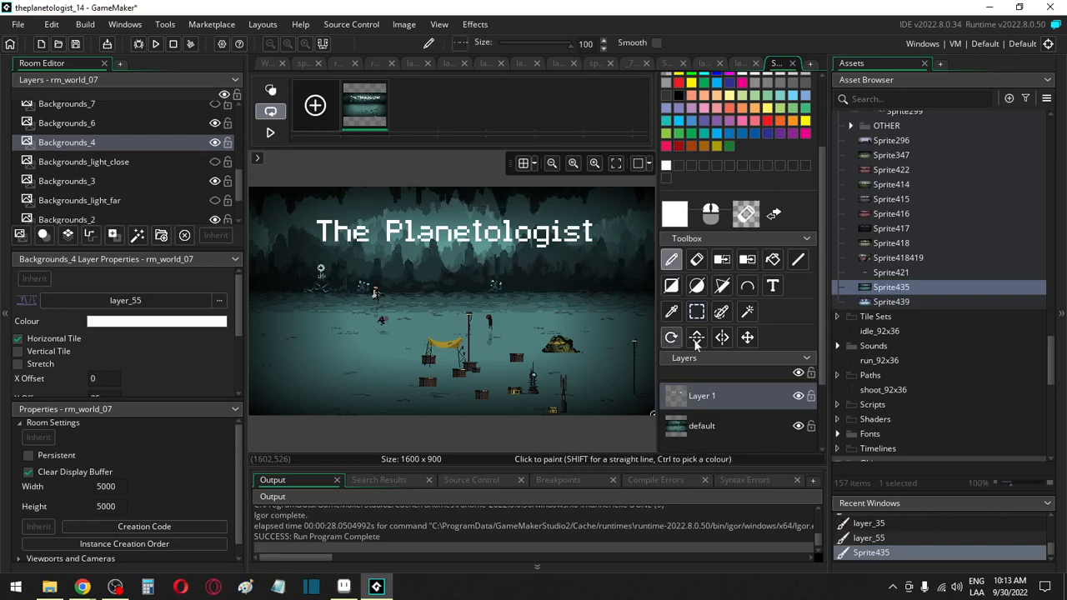
pyautogui.click(799, 396)
# Step: Open Sprite439's image for editing, add a new layer, and paste the copied "The Planetologist" title onto it
pyautogui.click(885, 304)
pyautogui.doubleClick(885, 303)
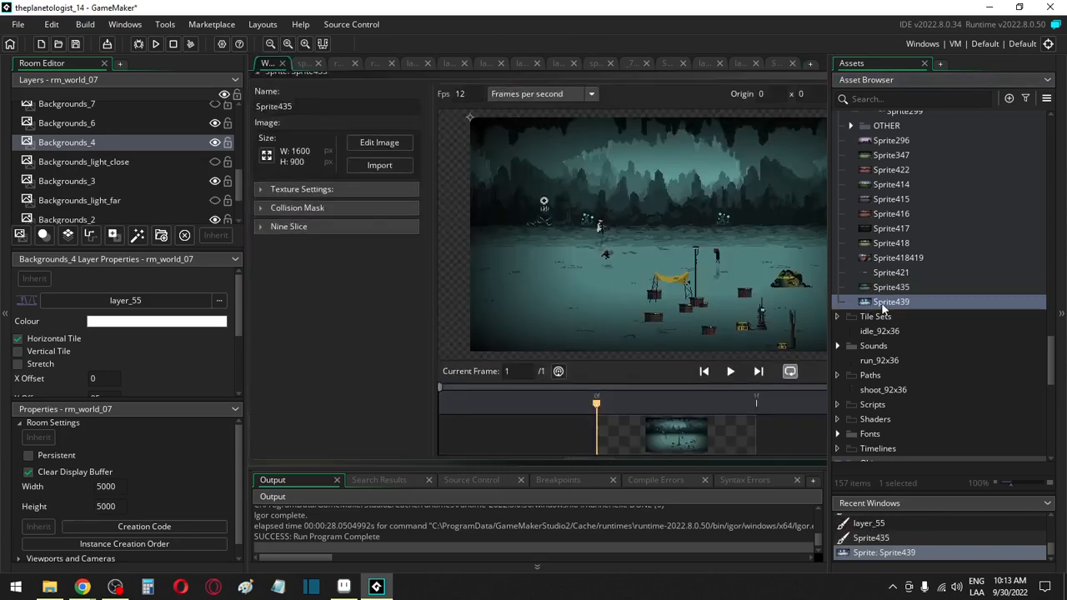
pyautogui.click(369, 149)
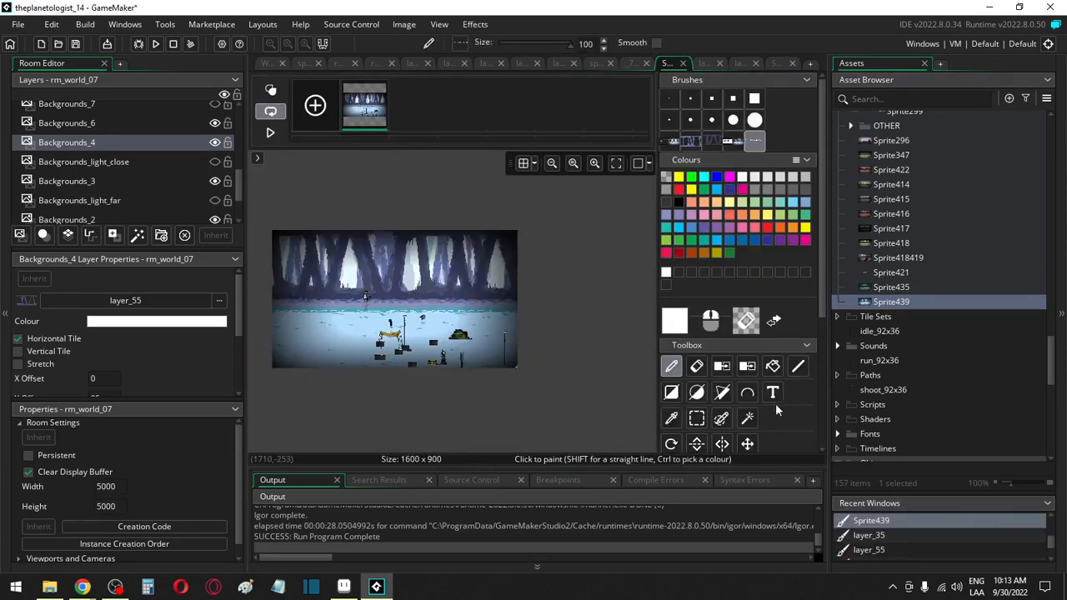
pyautogui.scroll(-2, 756, 417)
pyautogui.rightClick(744, 423)
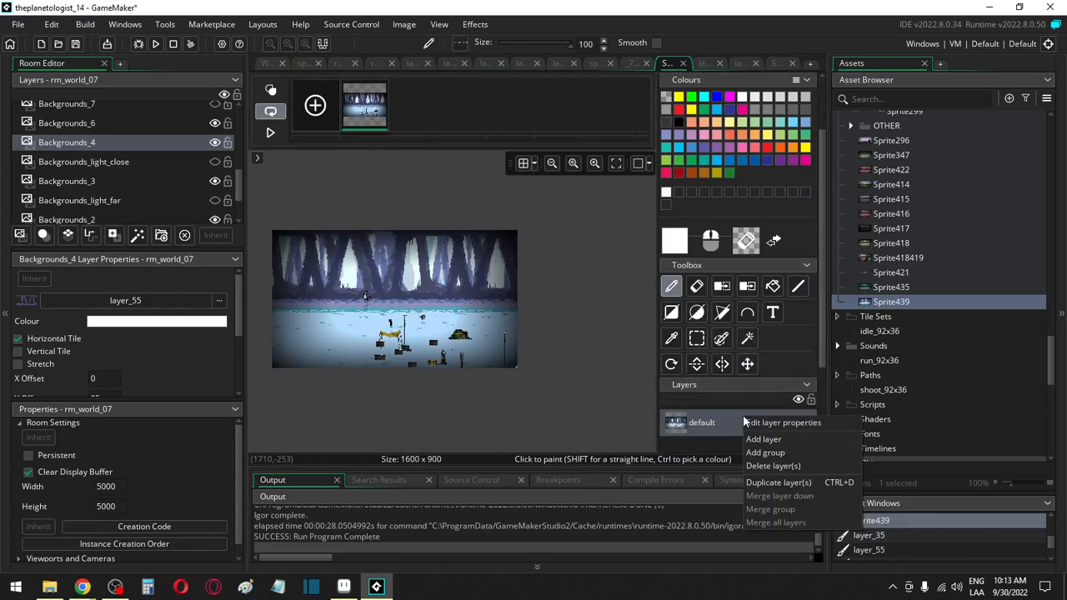
pyautogui.click(800, 439)
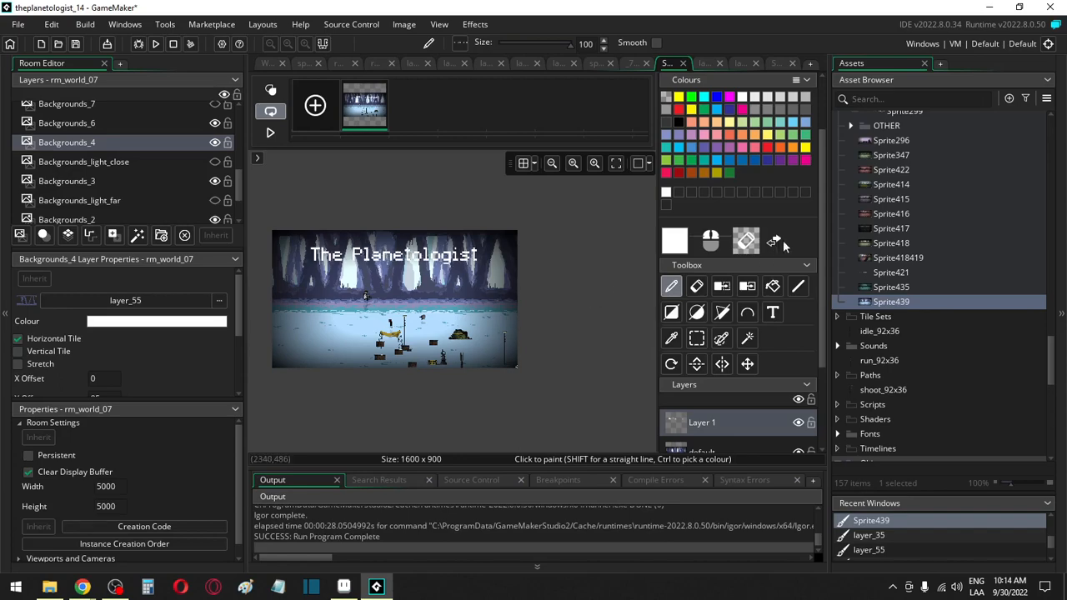
pyautogui.click(722, 286)
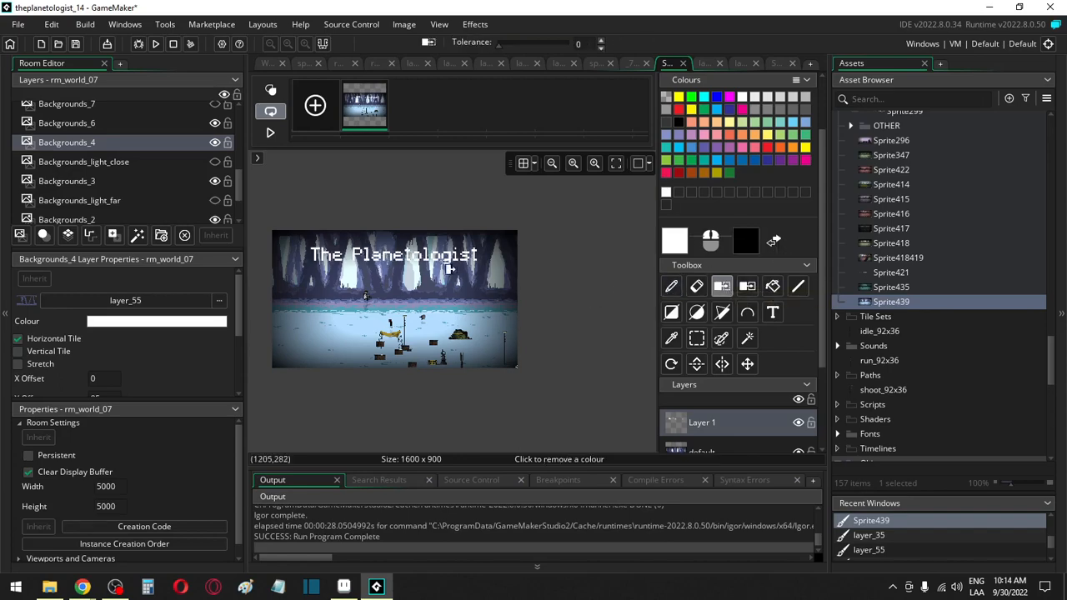
pyautogui.scroll(3, 438, 261)
pyautogui.click(432, 259)
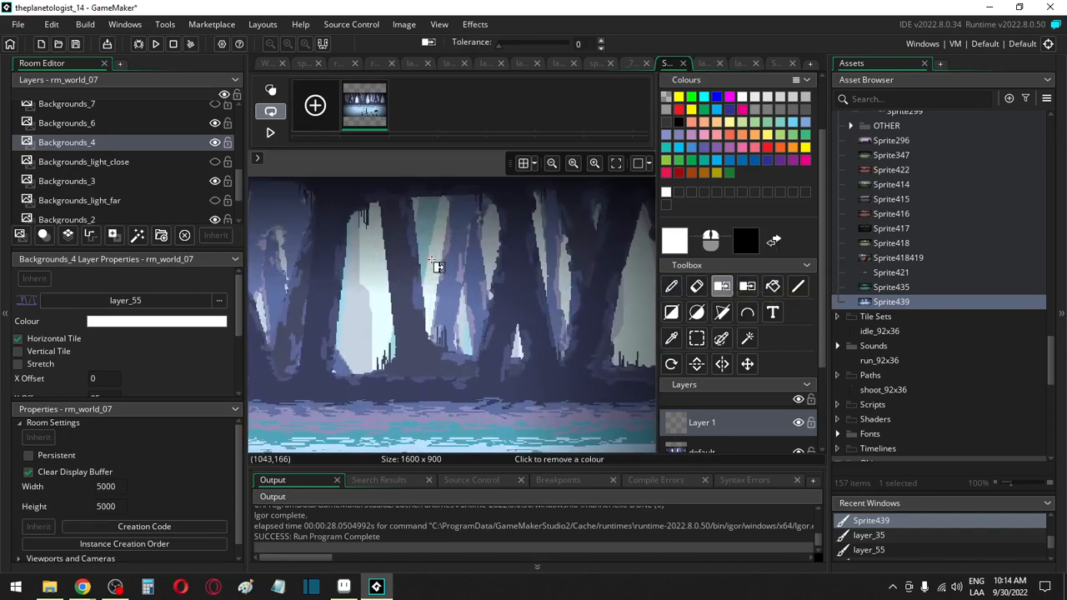
pyautogui.hotkey('ctrl', 'z')
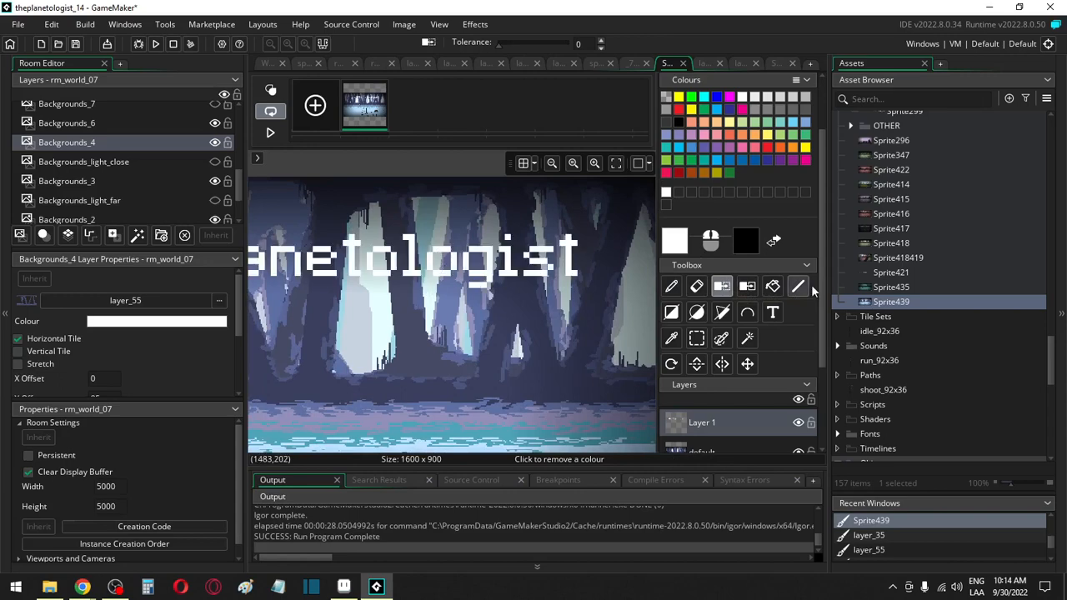
# Step: Replace the white of the title on Layer 1 with black and save the project
pyautogui.click(747, 286)
pyautogui.click(571, 249)
pyautogui.scroll(-5, 457, 345)
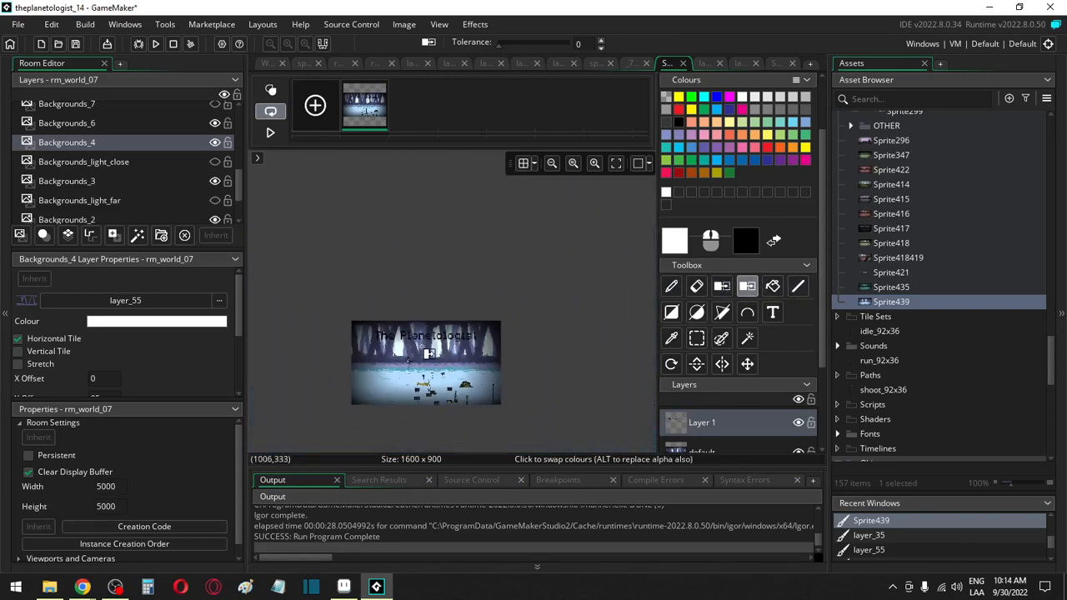
pyautogui.click(79, 44)
# Step: Show Sprite439 in File Explorer and select its PNG file
pyautogui.rightClick(894, 303)
pyautogui.click(909, 275)
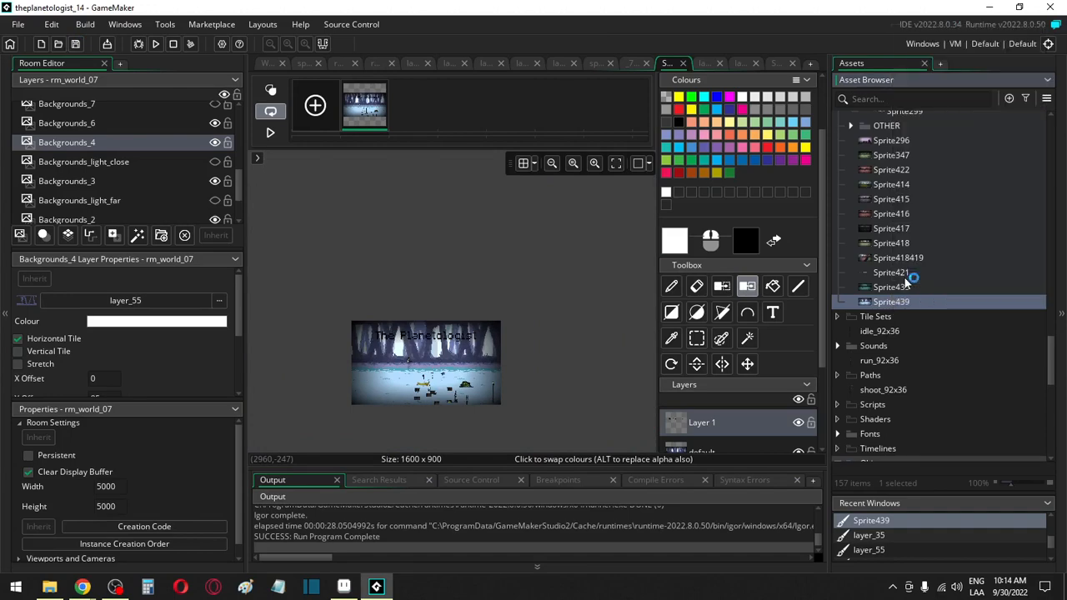
pyautogui.click(405, 220)
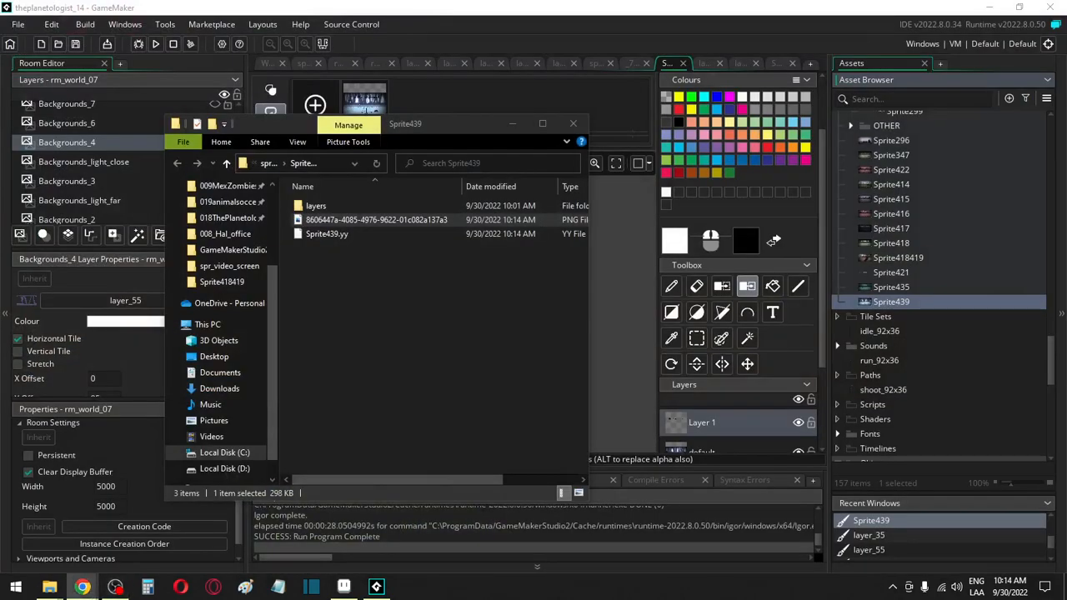
# Step: Switch briefly to Chrome, return to close the Sprite439 folder, and fit the image to the editor view
pyautogui.click(81, 586)
pyautogui.click(990, 10)
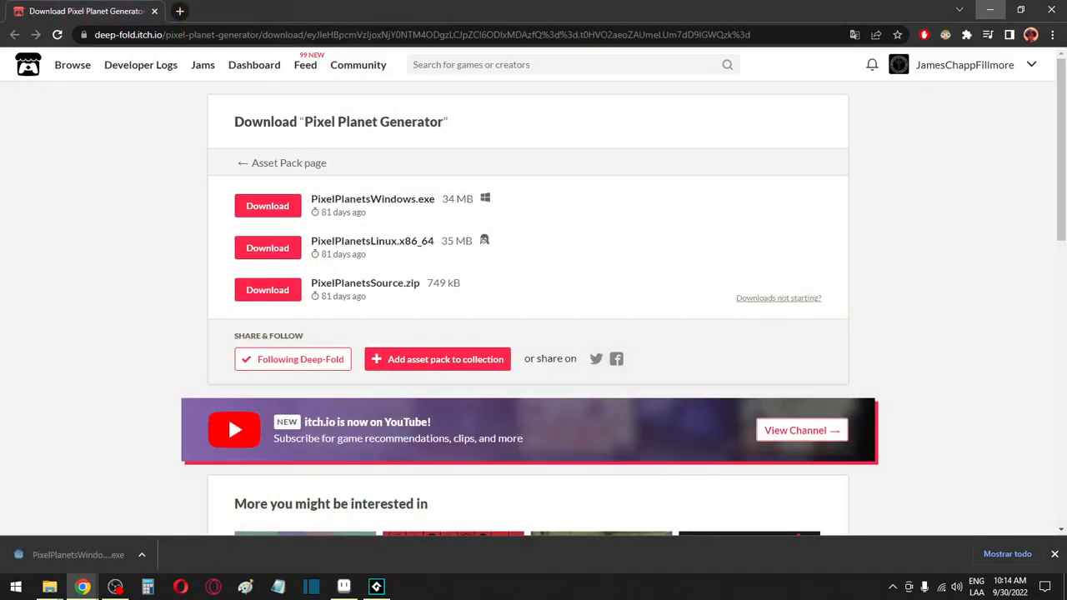
pyautogui.click(990, 9)
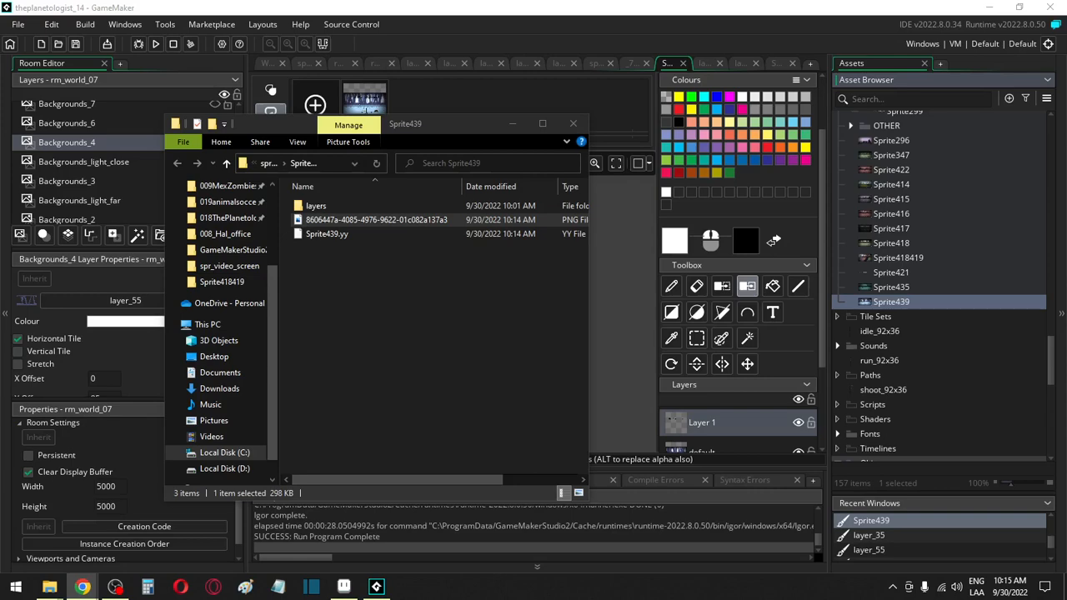
pyautogui.click(573, 124)
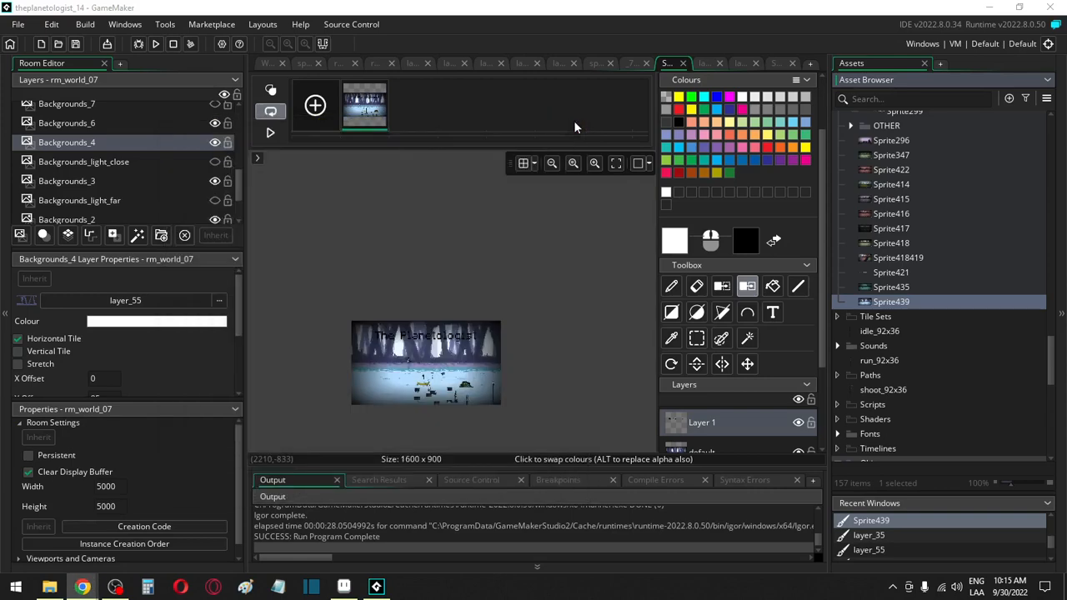
pyautogui.click(616, 163)
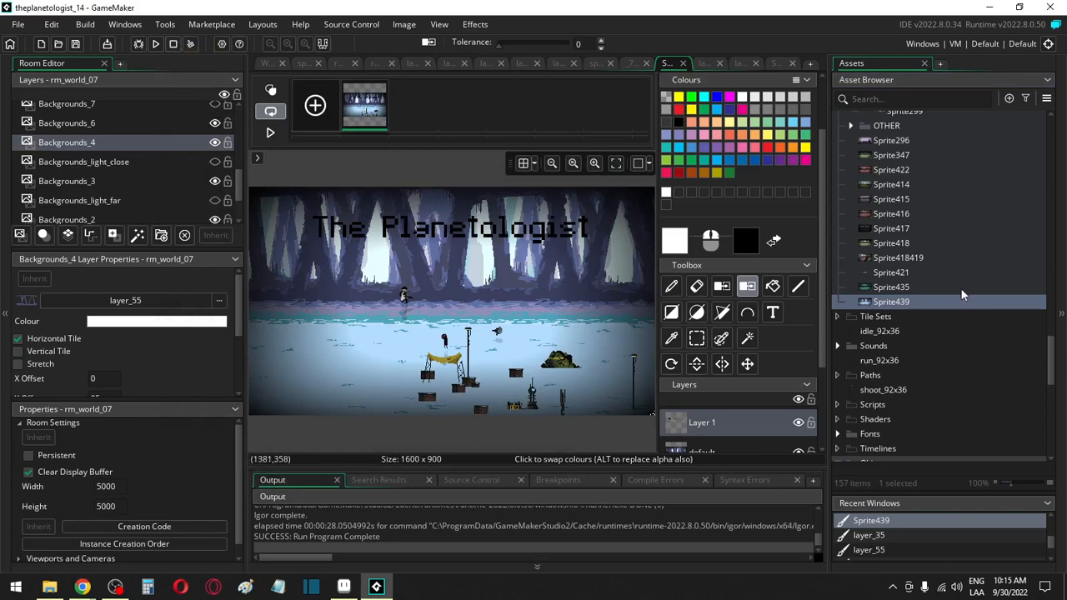
pyautogui.scroll(5, 961, 300)
pyautogui.scroll(7, 961, 300)
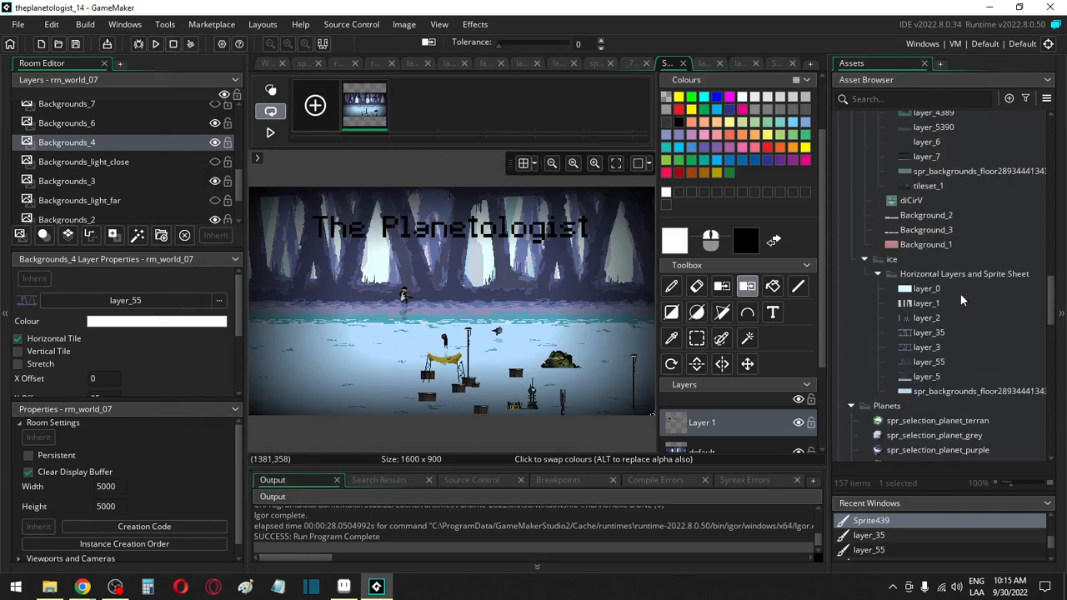
pyautogui.scroll(2, 961, 300)
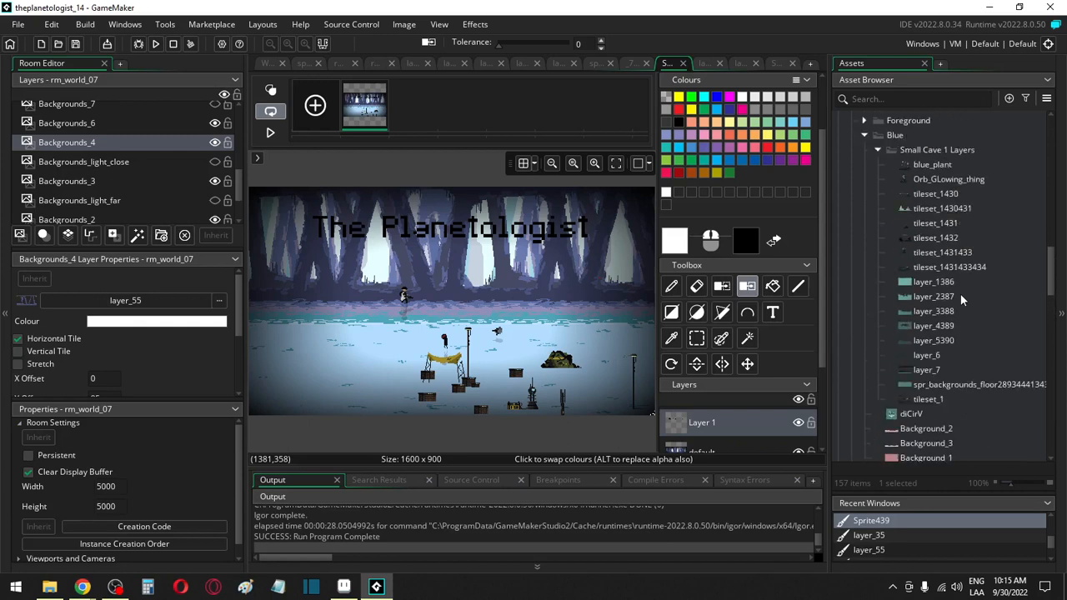
pyautogui.scroll(2, 961, 300)
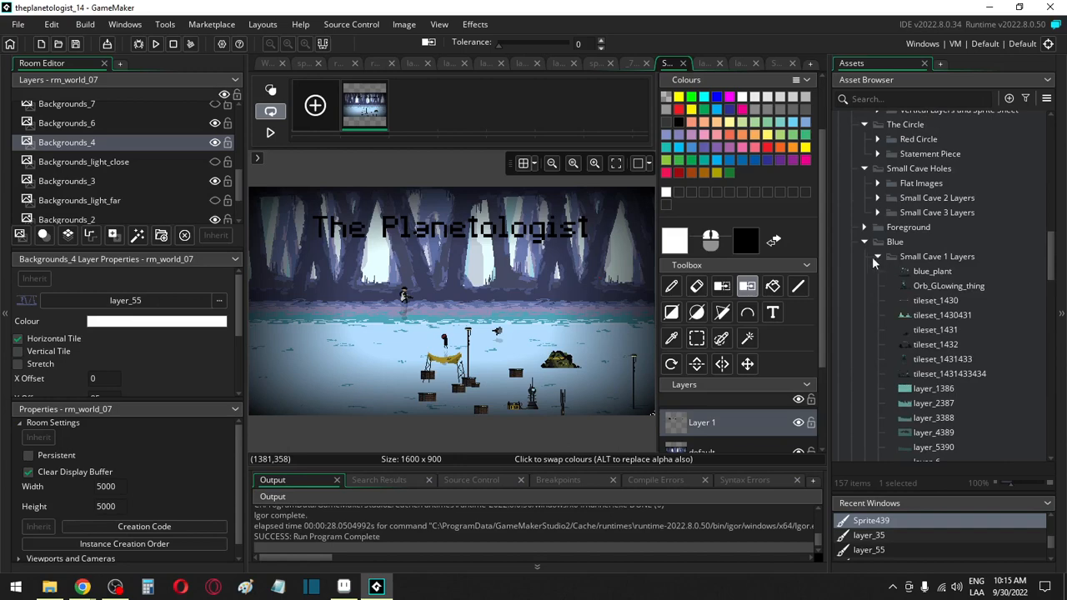
pyautogui.scroll(-1, 873, 325)
pyautogui.scroll(-2, 873, 325)
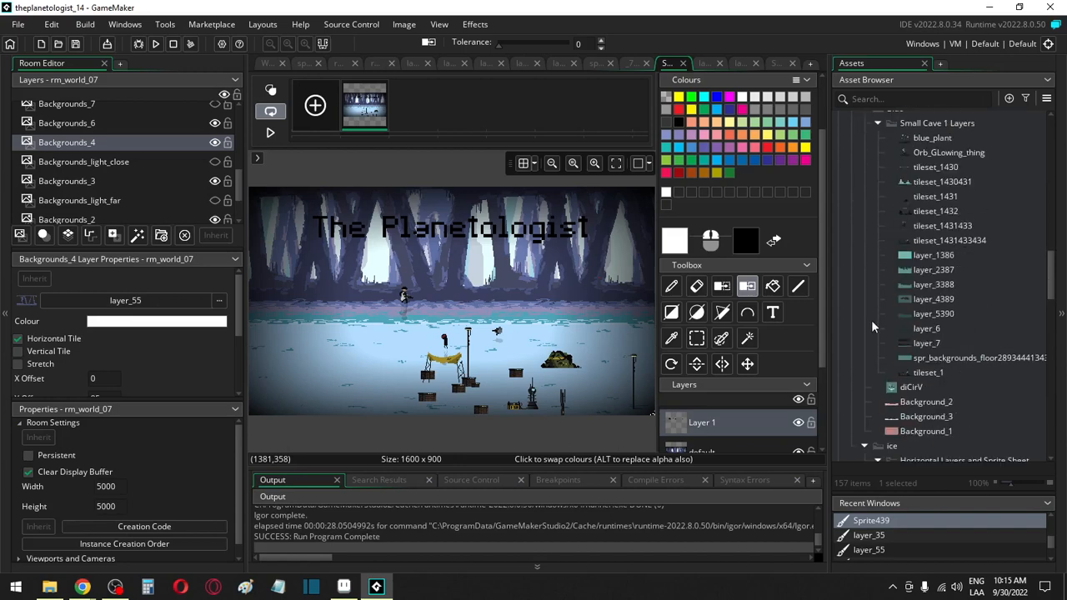
pyautogui.doubleClick(917, 375)
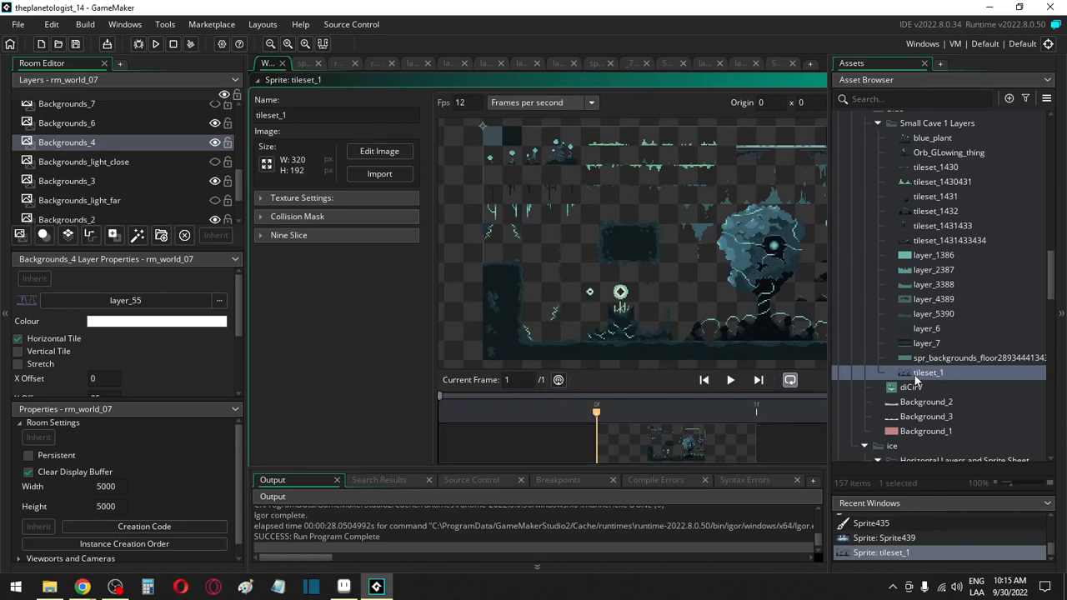
pyautogui.doubleClick(922, 358)
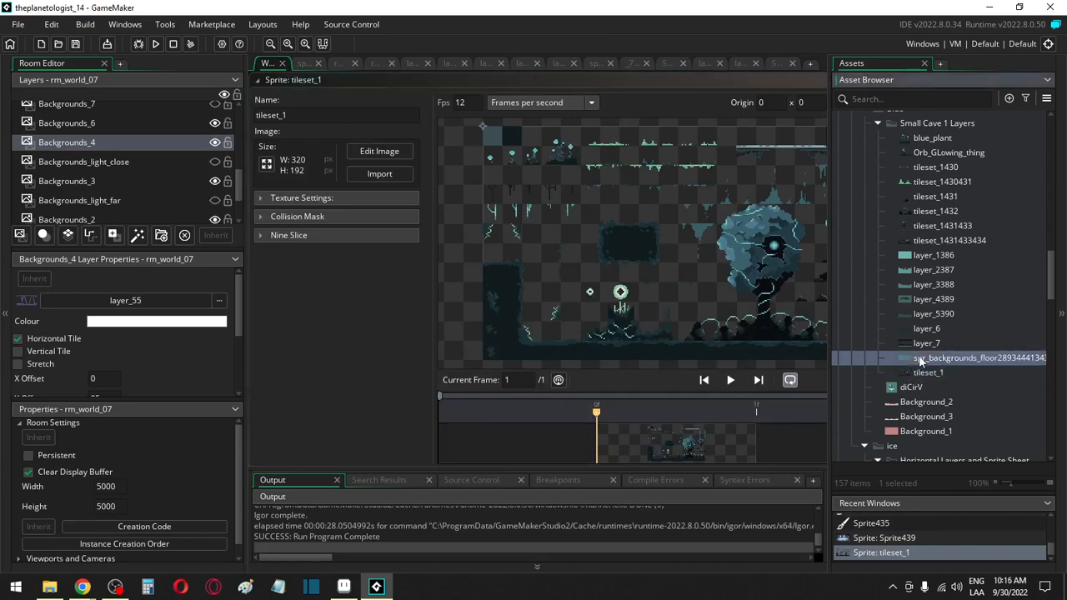
# Step: Open the Flatten_Horizontal and Flatten_Vertical sprites in The Columns folder to inspect them
pyautogui.scroll(5, 927, 325)
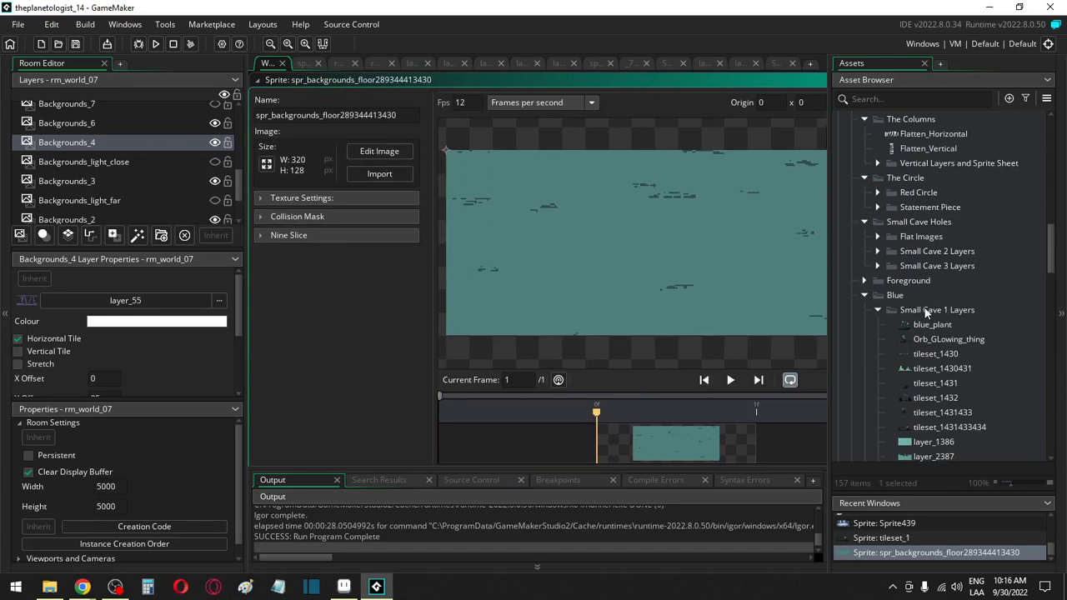
pyautogui.doubleClick(922, 135)
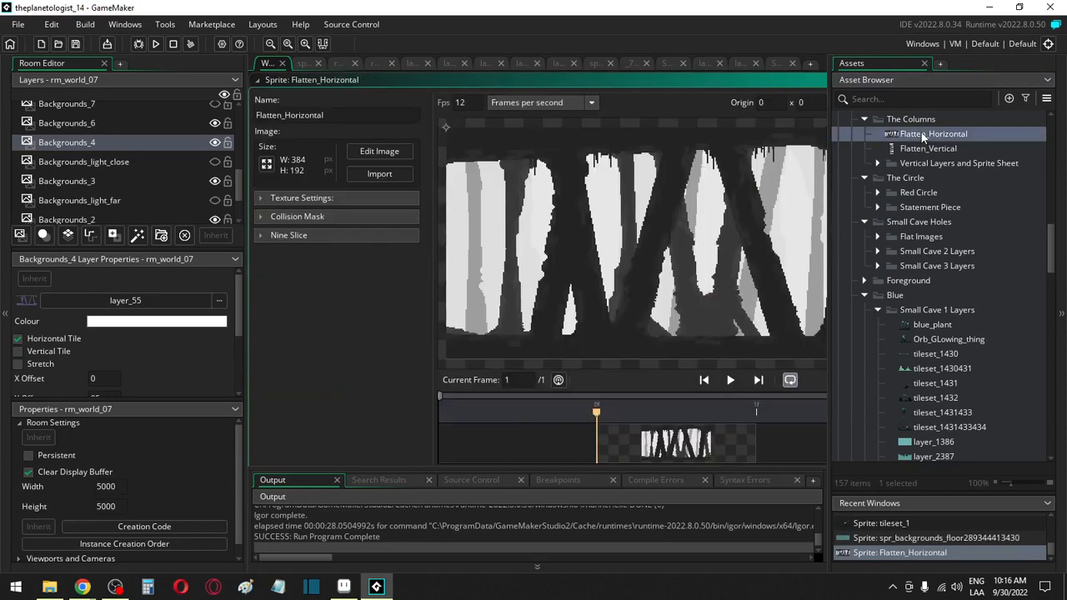
pyautogui.doubleClick(922, 148)
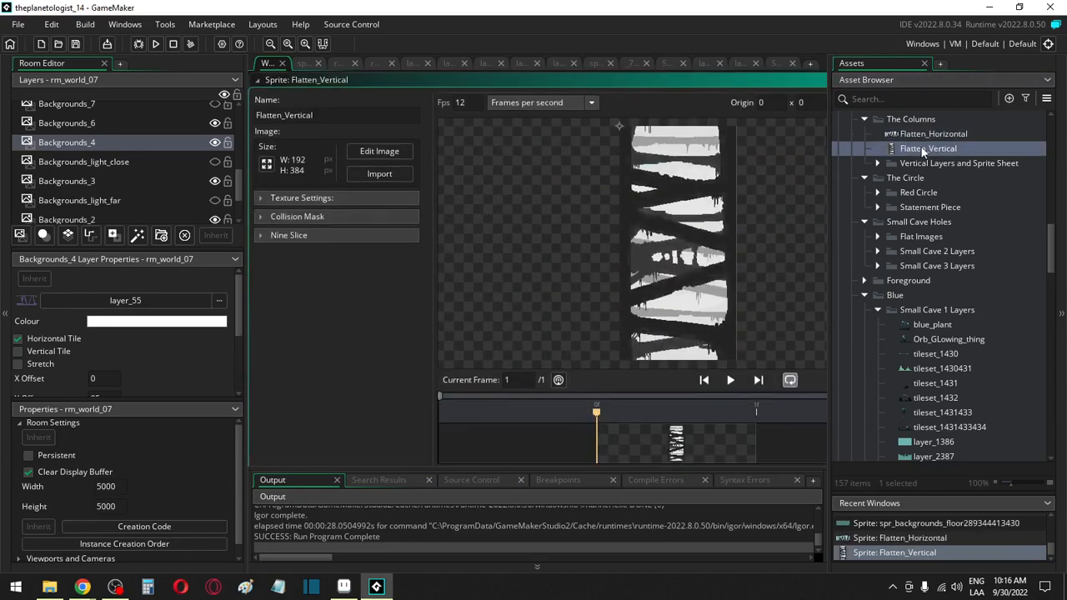
# Step: Delete the Flatten_Horizontal and Flatten_Vertical sprites from The Columns folder
pyautogui.doubleClick(922, 135)
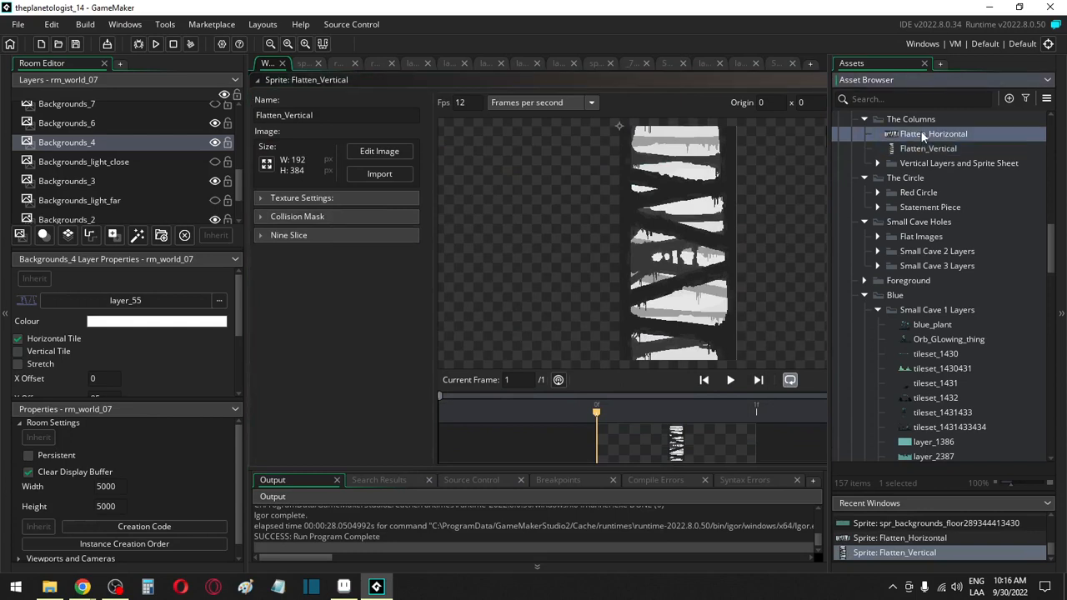
pyautogui.press('Delete')
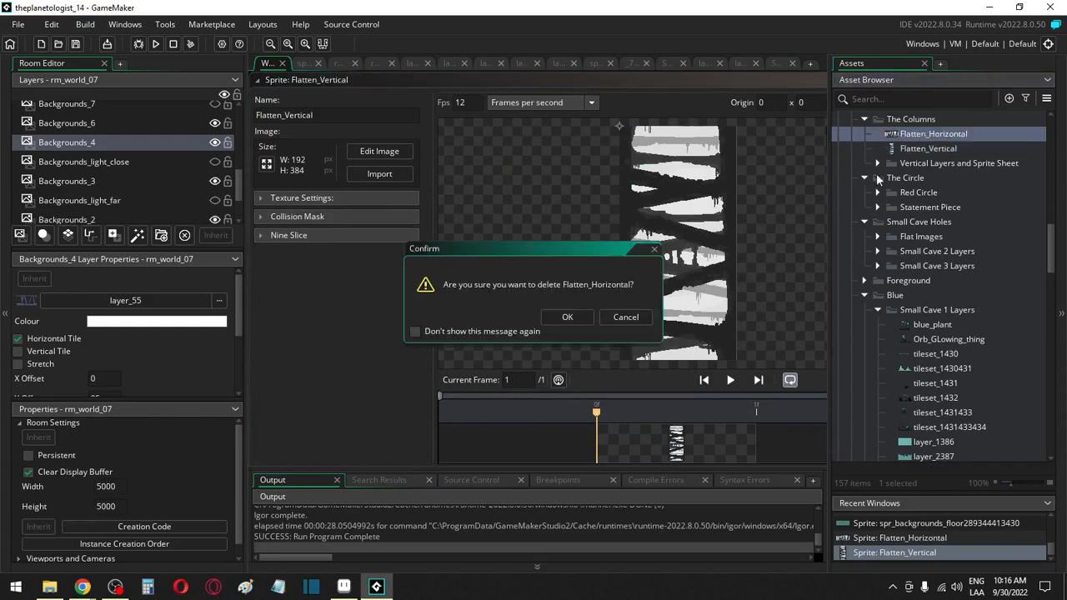
pyautogui.click(580, 317)
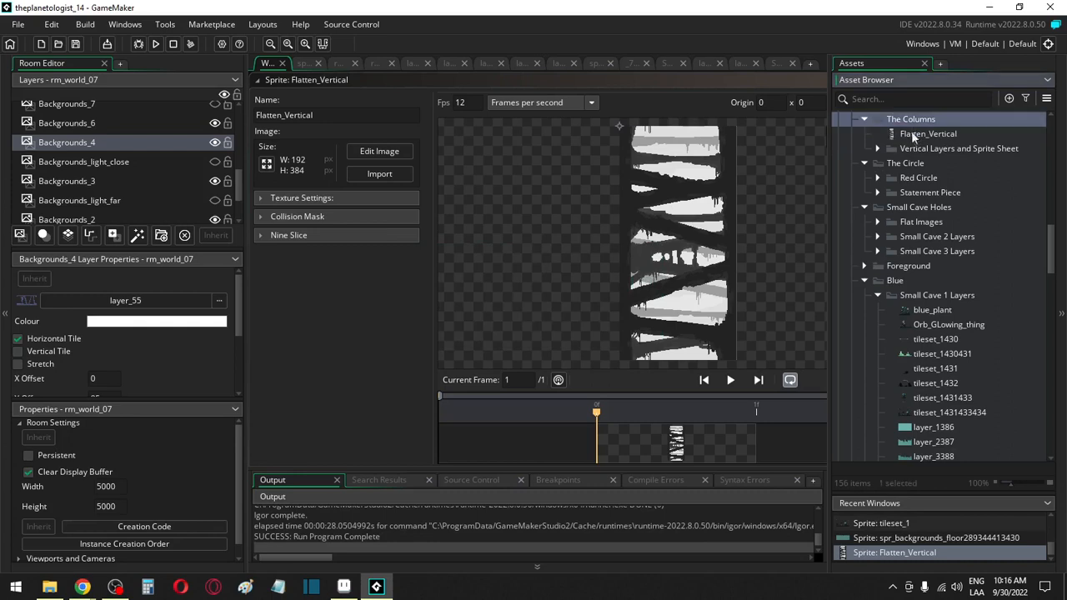
pyautogui.press('Delete')
pyautogui.click(561, 318)
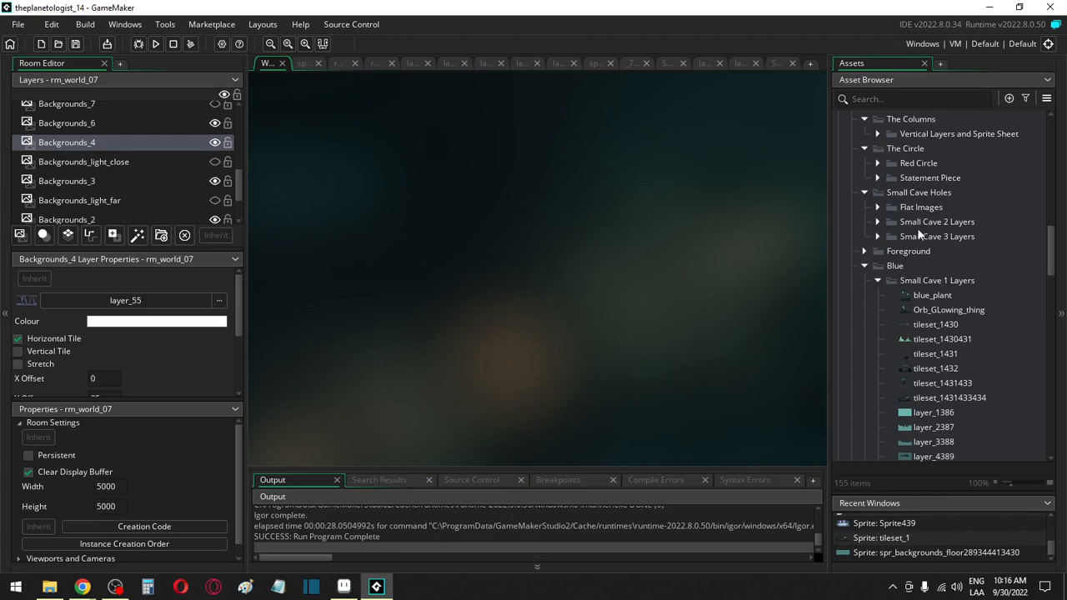
pyautogui.scroll(1, 925, 250)
pyautogui.click(932, 282)
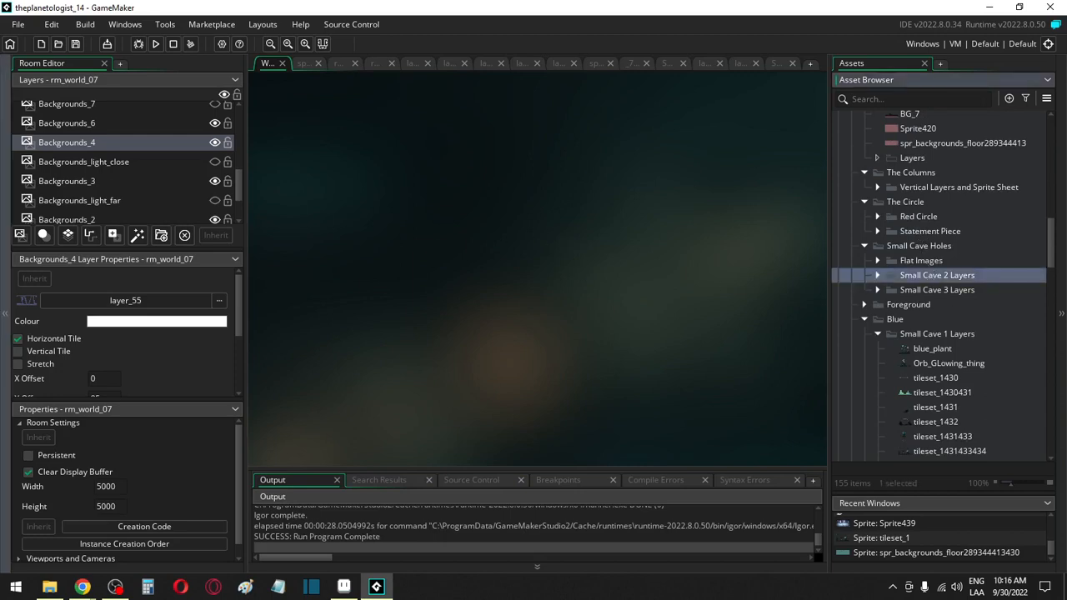
pyautogui.click(82, 587)
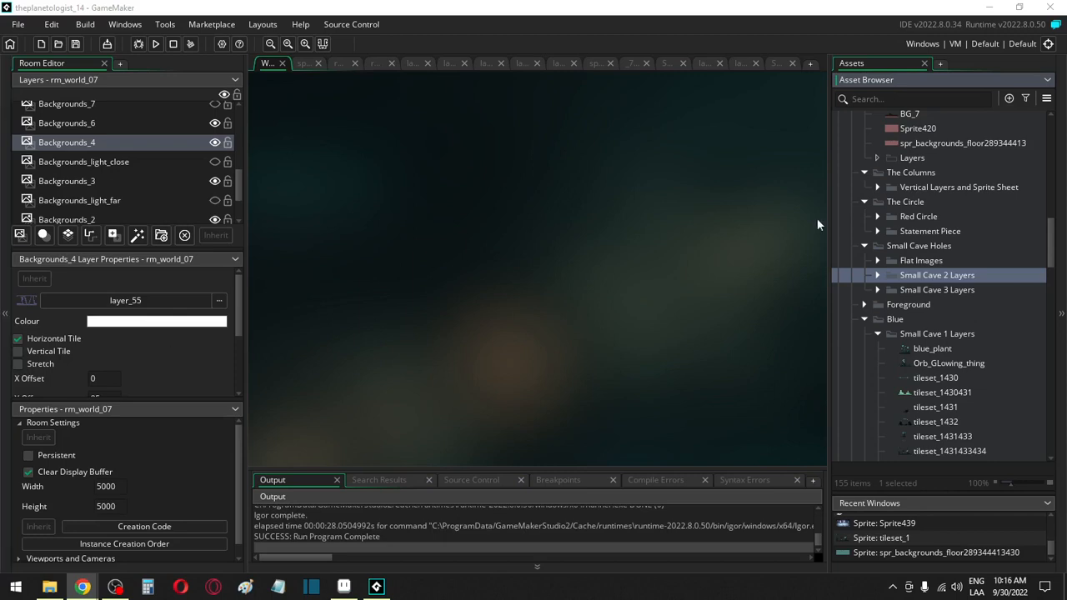
# Step: Find Sprite439 in the asset list and reopen its image for editing
pyautogui.scroll(-5, 1000, 317)
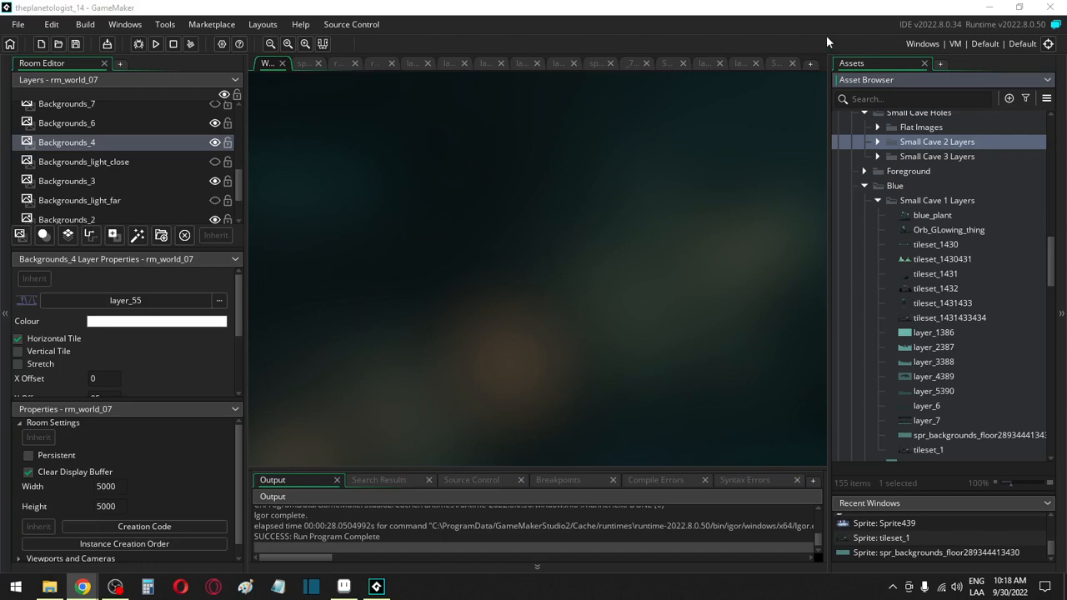
pyautogui.scroll(-6, 954, 322)
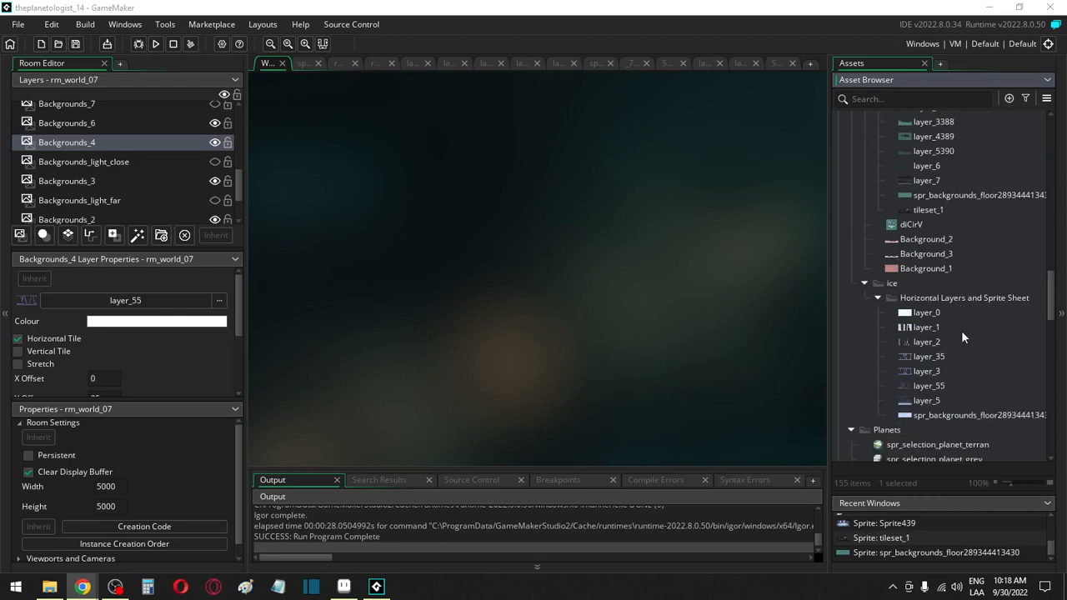
pyautogui.scroll(-8, 933, 362)
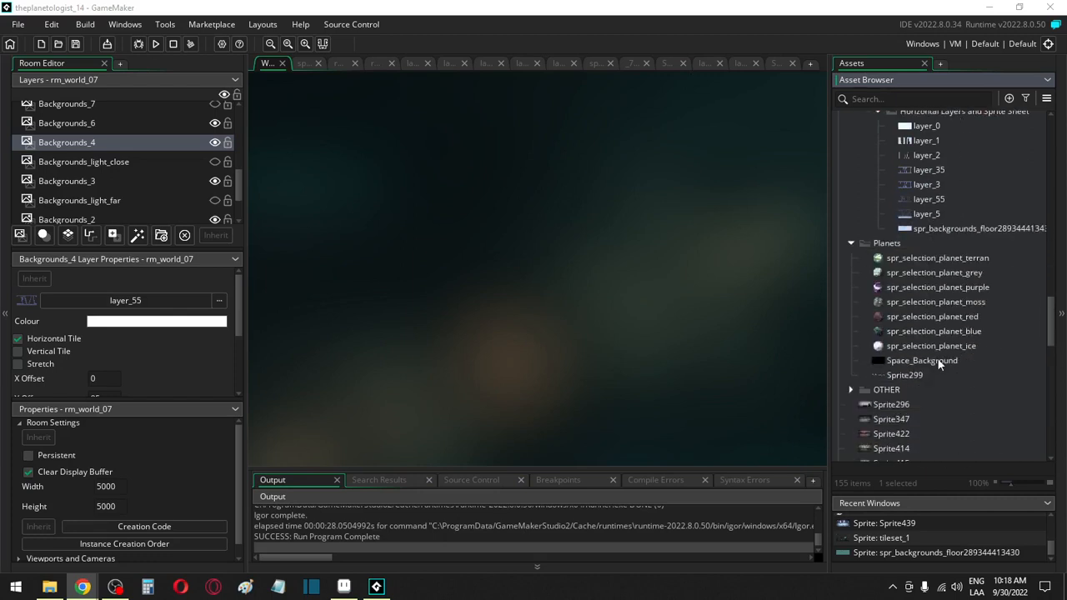
pyautogui.scroll(9, 929, 363)
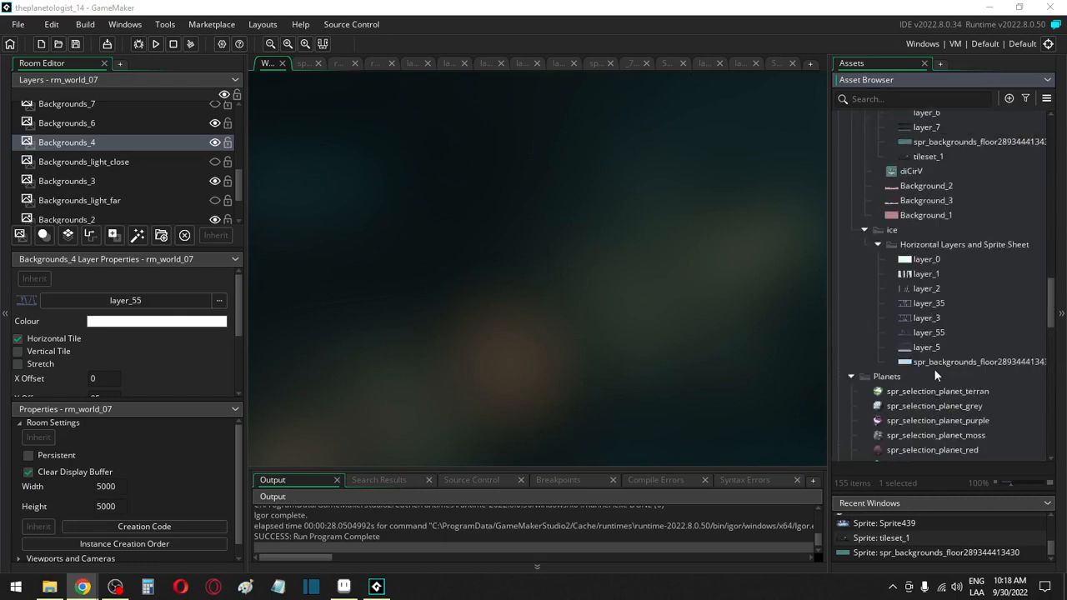
pyautogui.scroll(-8, 934, 368)
pyautogui.doubleClick(887, 326)
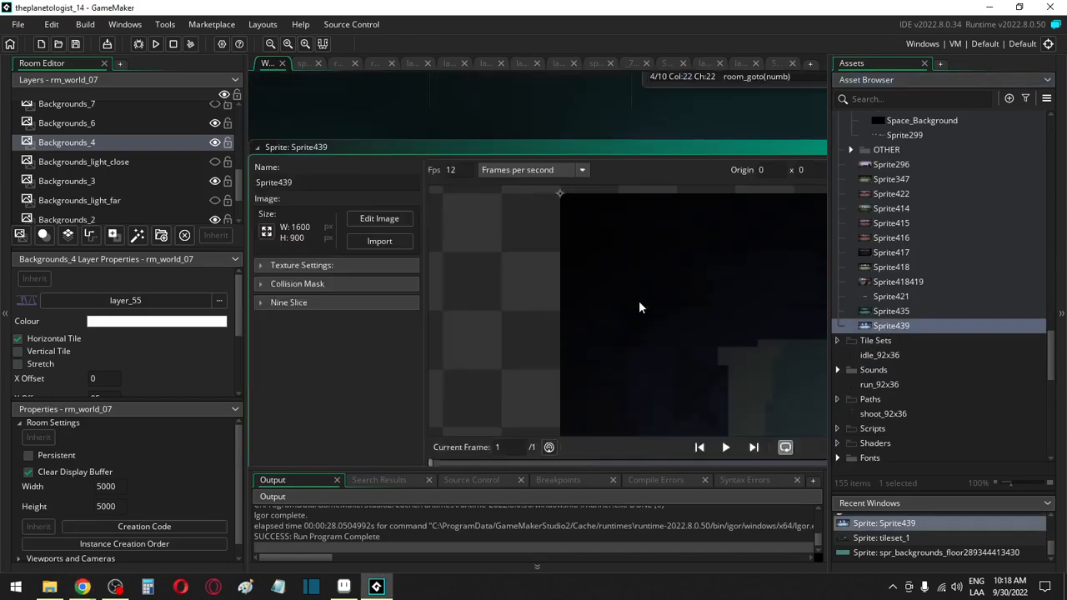
pyautogui.click(371, 153)
pyautogui.scroll(-4, 428, 298)
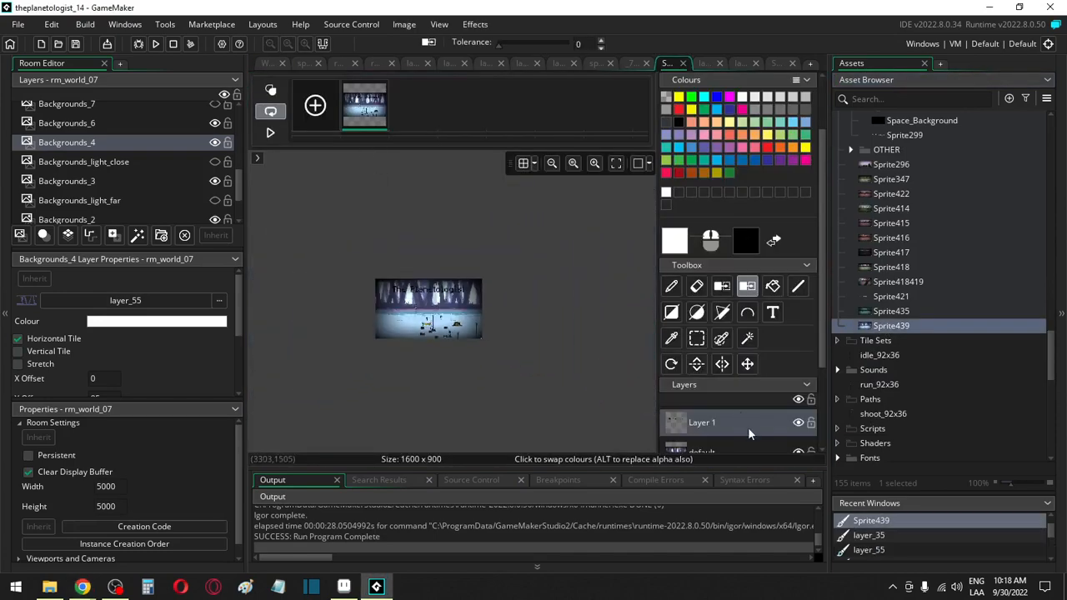
# Step: Hide Layer 1 with the title text in Sprite439 and copy the whole ice world image from the default layer
pyautogui.click(738, 448)
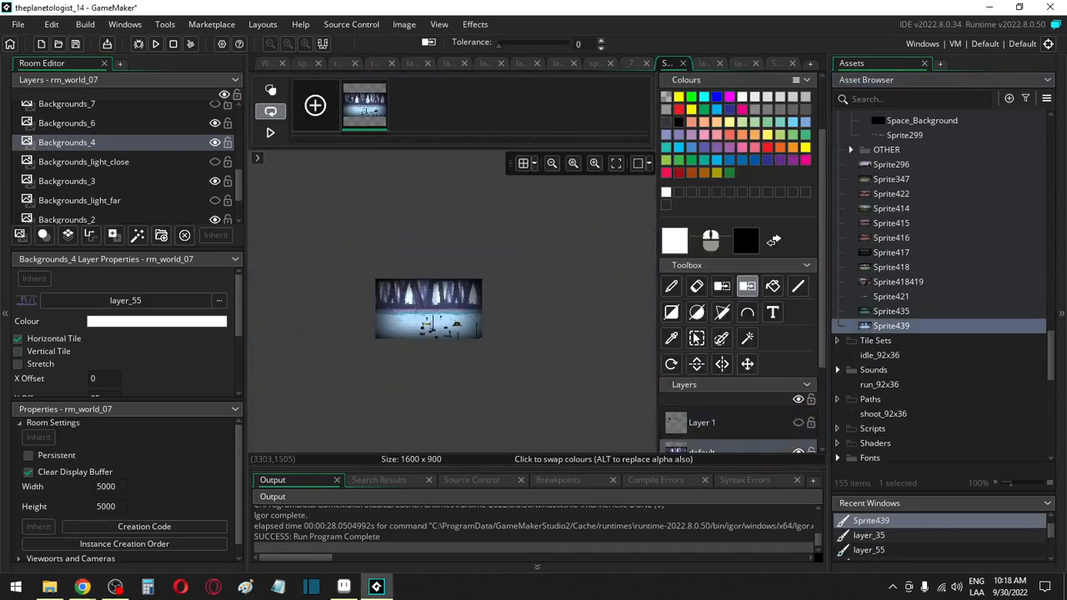
pyautogui.click(693, 336)
pyautogui.moveTo(336, 254); pyautogui.dragTo(550, 398)
pyautogui.hotkey('ctrl', 'c')
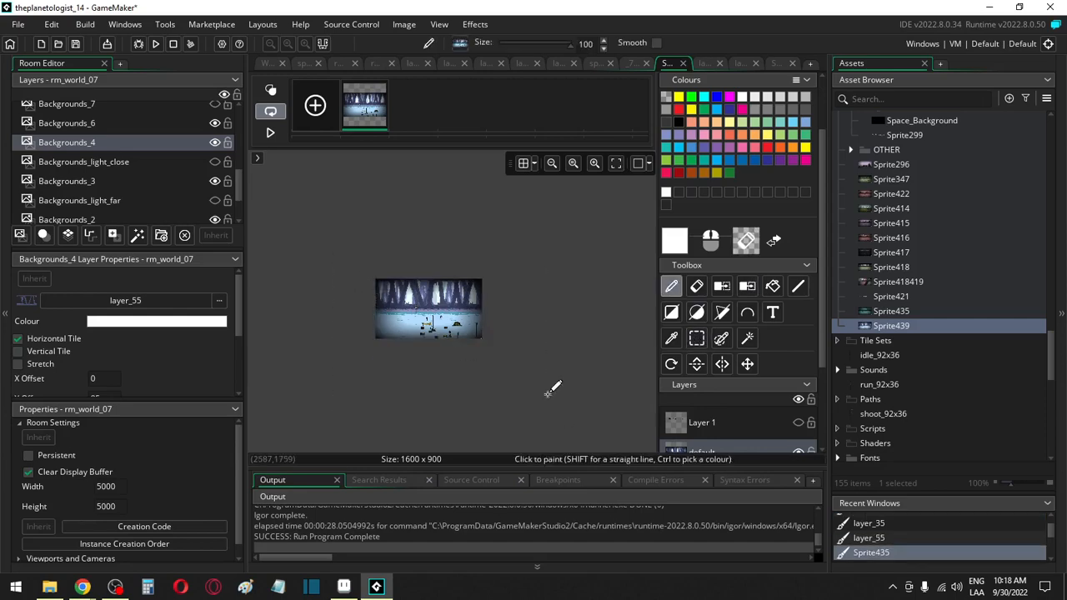
# Step: Open spr_video_screen and stamp the copied ice world screenshot onto Layer 4 behind the title and logos
pyautogui.click(300, 62)
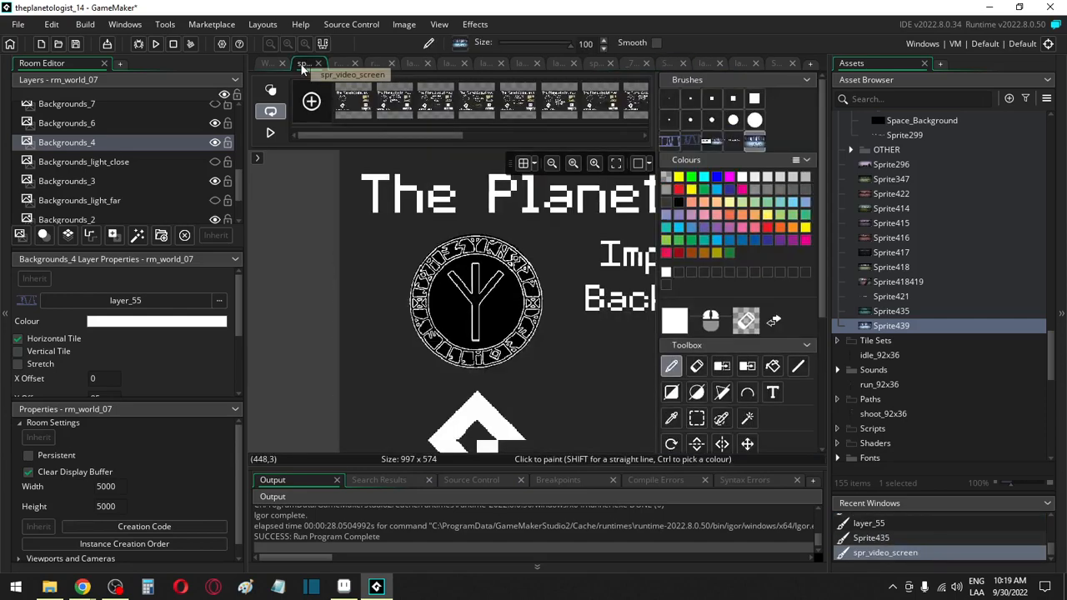
pyautogui.scroll(-3, 458, 320)
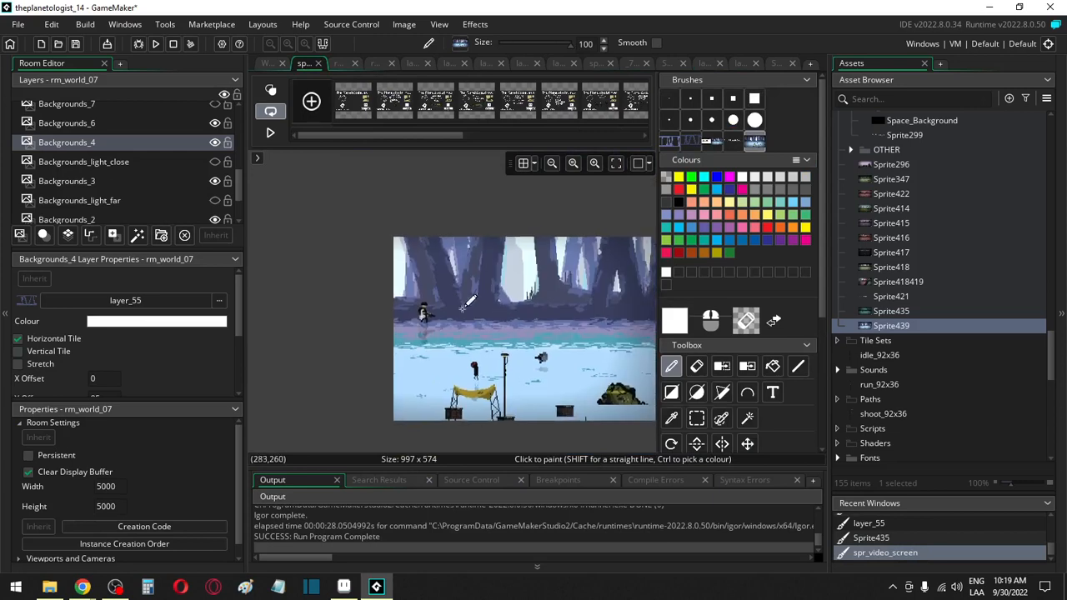
pyautogui.moveTo(500, 321); pyautogui.dragTo(371, 272, button='middle')
pyautogui.scroll(-5, 763, 417)
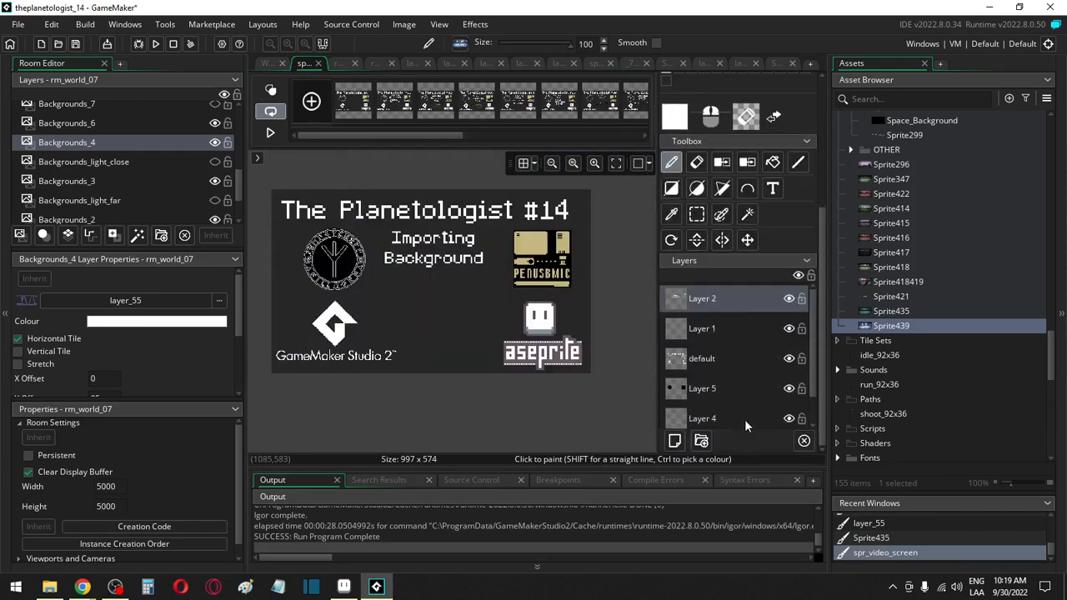
pyautogui.scroll(-1, 715, 384)
pyautogui.click(715, 382)
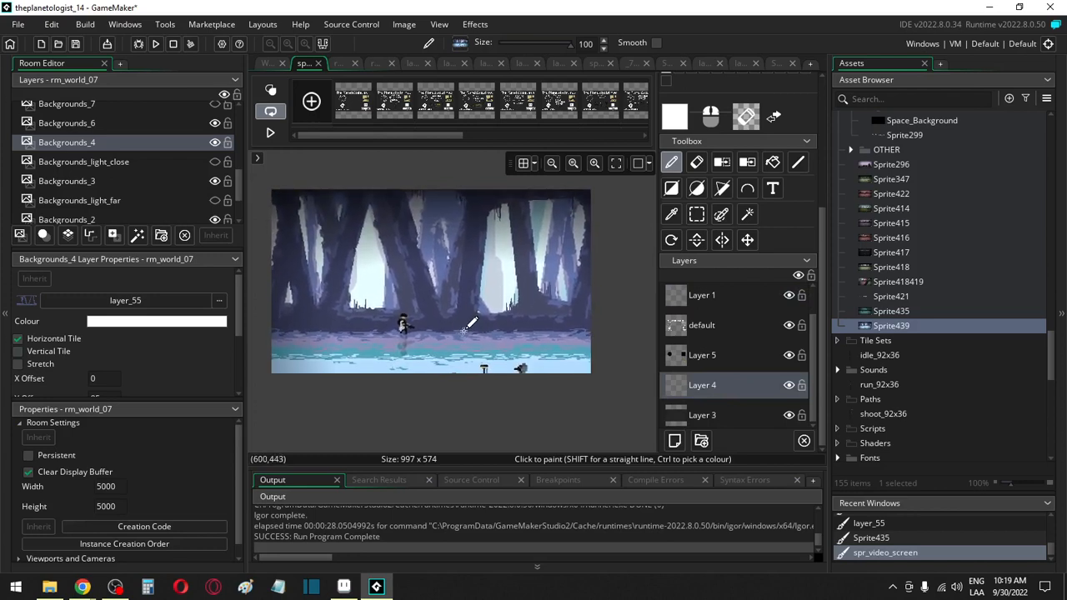
pyautogui.click(464, 330)
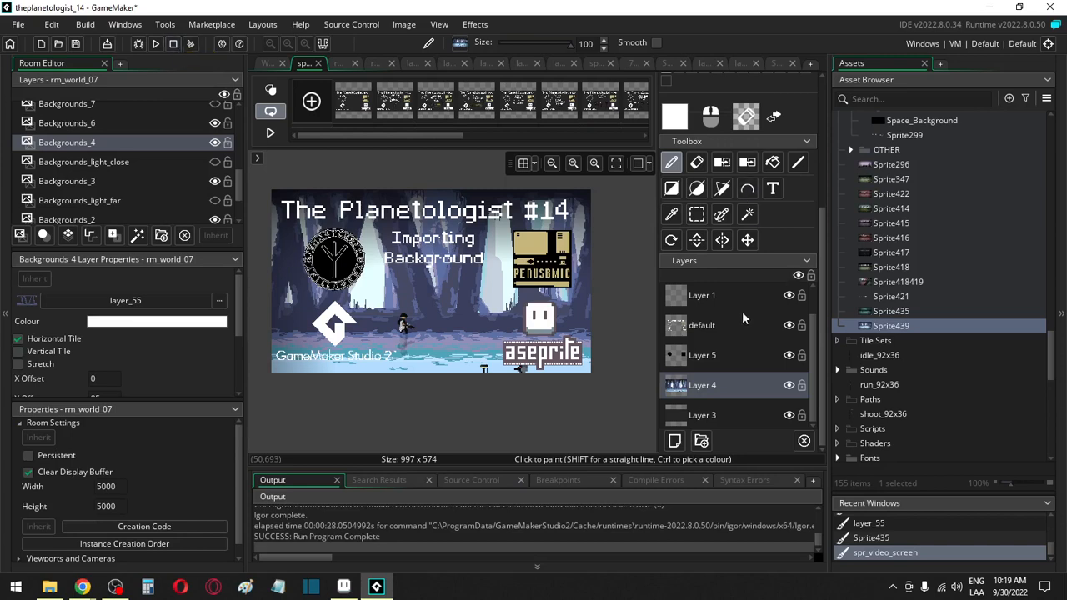
# Step: Select the GameMaker Studio 2 logo area on the default layer and replace its white colour with black
pyautogui.click(723, 327)
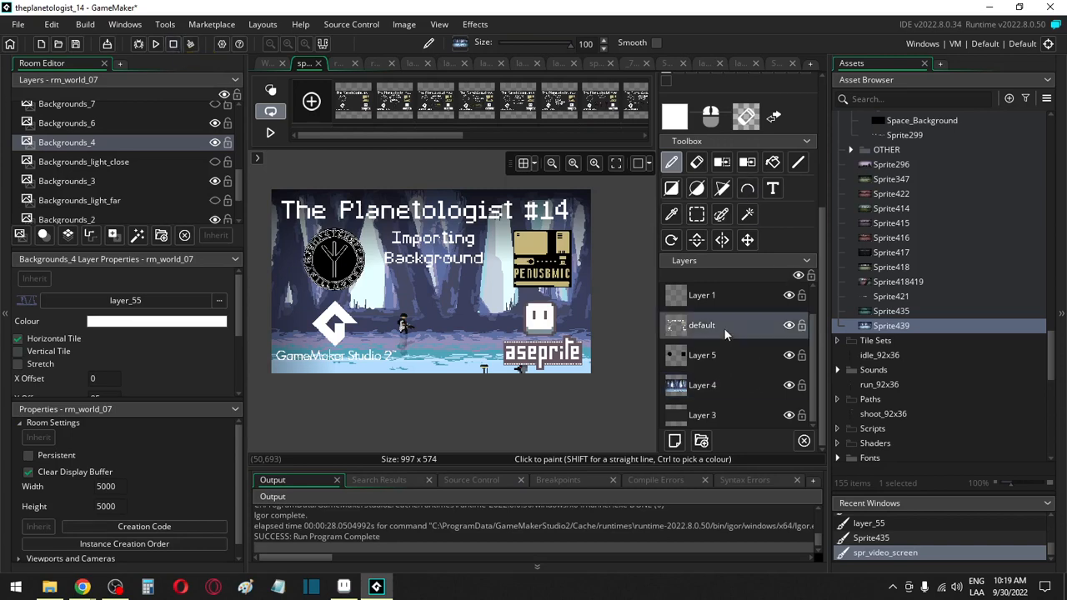
pyautogui.click(697, 214)
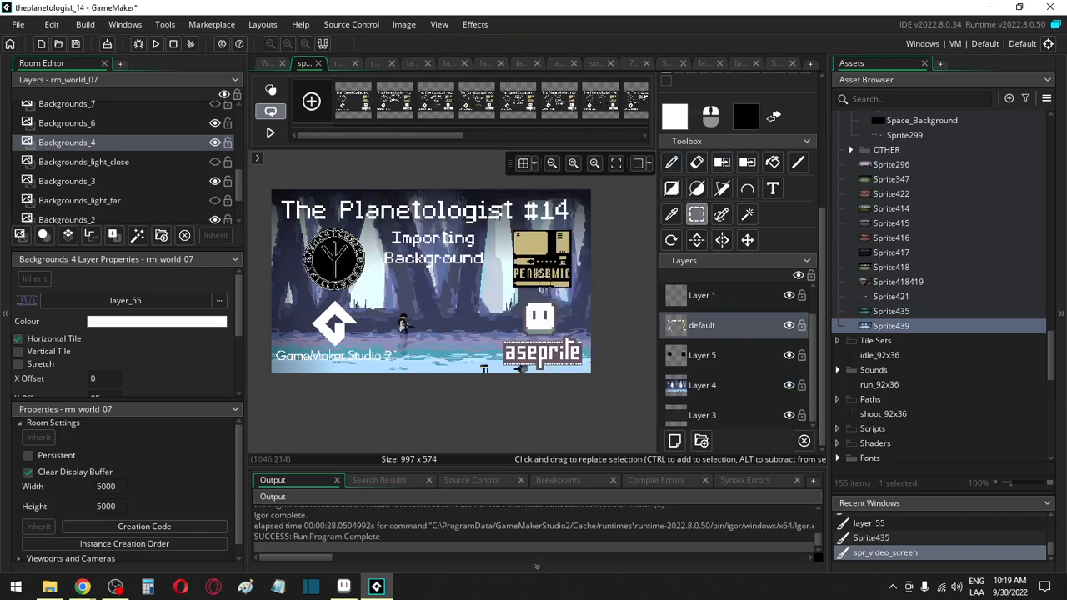
pyautogui.moveTo(272, 299)
pyautogui.mouseDown()
pyautogui.moveTo(301, 341)
pyautogui.moveTo(395, 417)
pyautogui.moveTo(419, 419)
pyautogui.mouseUp()
pyautogui.click(722, 163)
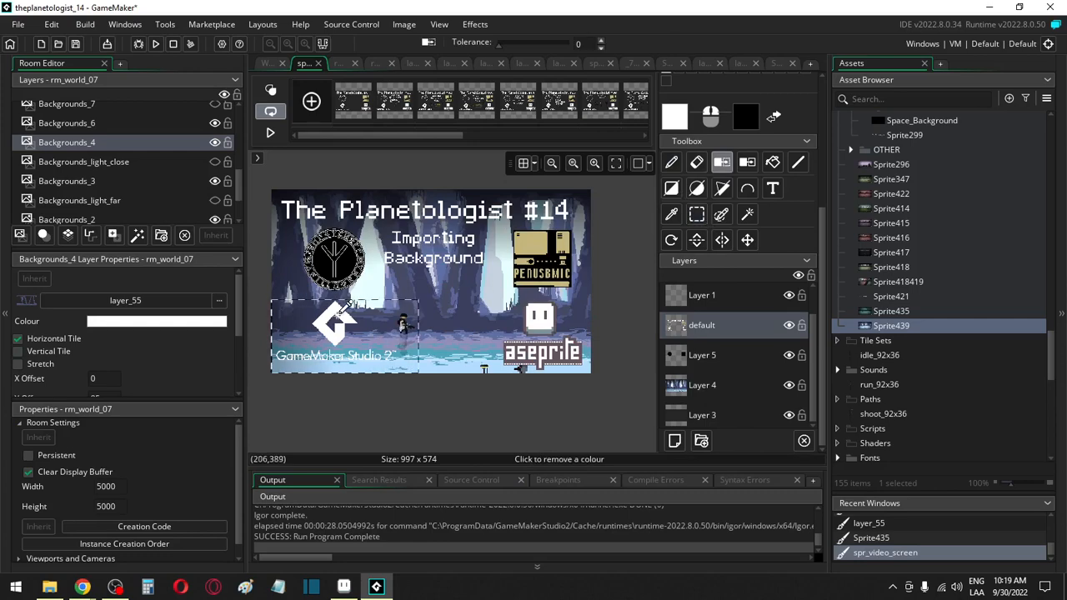
pyautogui.scroll(4, 340, 312)
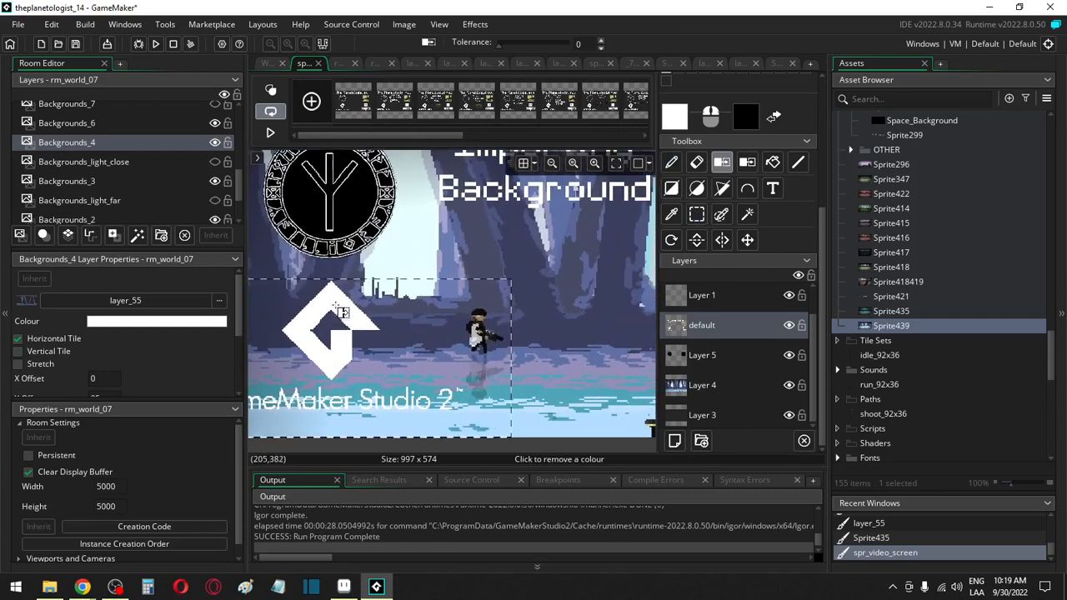
pyautogui.click(746, 162)
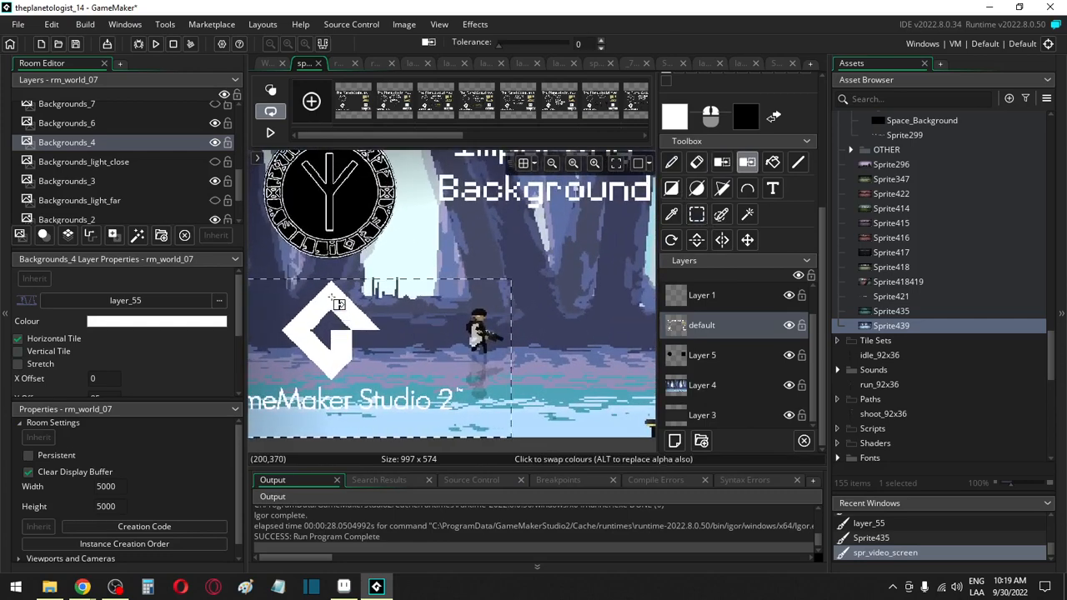
pyautogui.click(333, 308)
pyautogui.hscroll(-1, 354, 375)
pyautogui.moveTo(348, 367); pyautogui.dragTo(278, 348, button='middle')
# Step: Replace the white of the "Importing Background" and "14" text on Layer 2 with black
pyautogui.keyDown('ctrl'); pyautogui.scroll(-3, 470, 323); pyautogui.keyUp('ctrl')
pyautogui.moveTo(495, 291); pyautogui.dragTo(460, 373, button='middle')
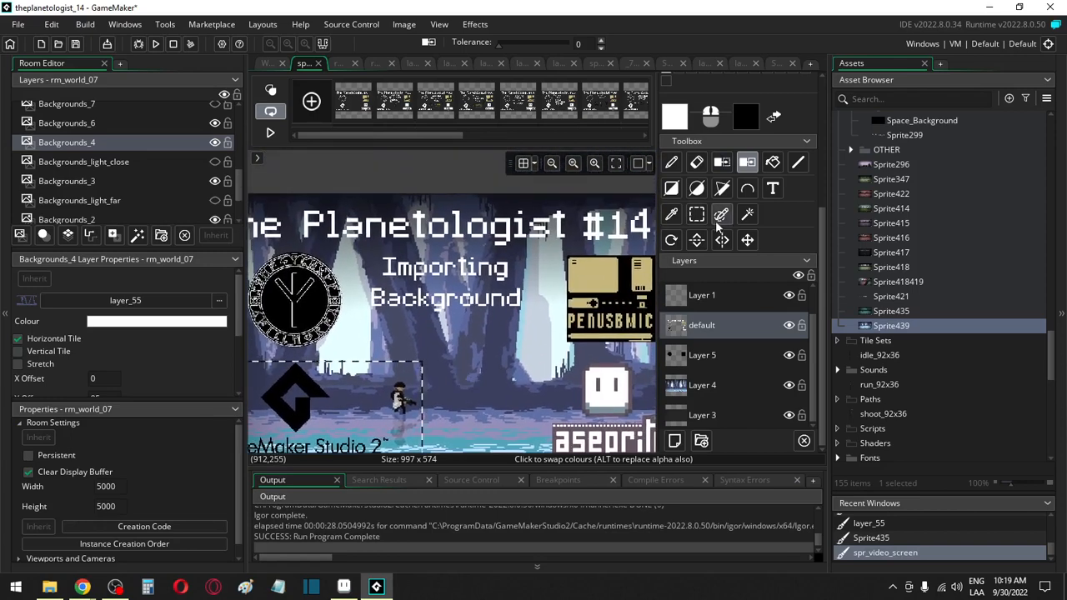
pyautogui.scroll(2, 722, 383)
pyautogui.click(716, 303)
pyautogui.press('s')
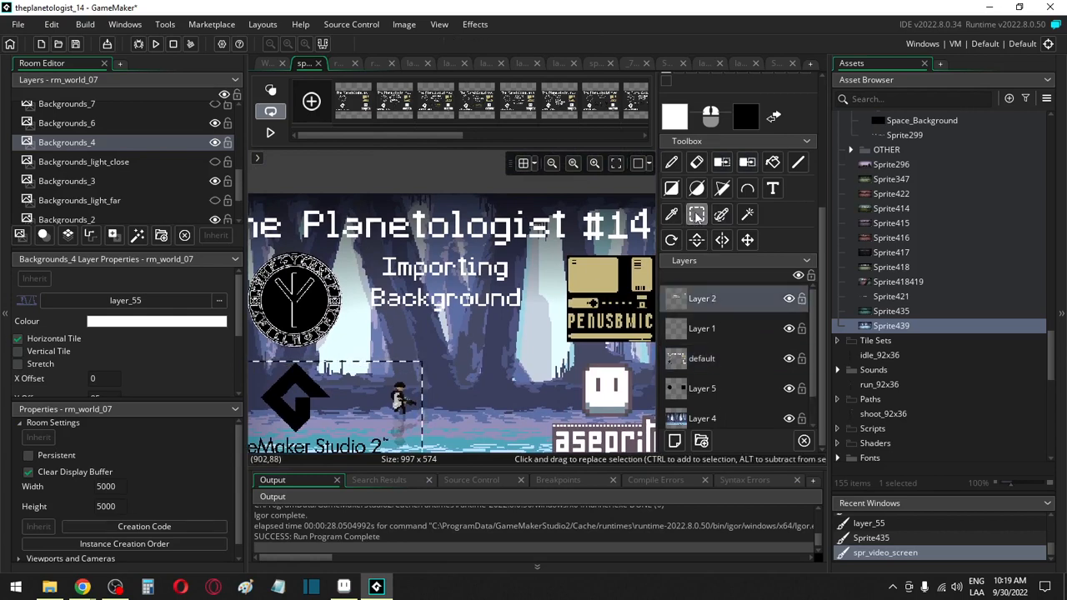
pyautogui.moveTo(350, 244); pyautogui.dragTo(543, 337)
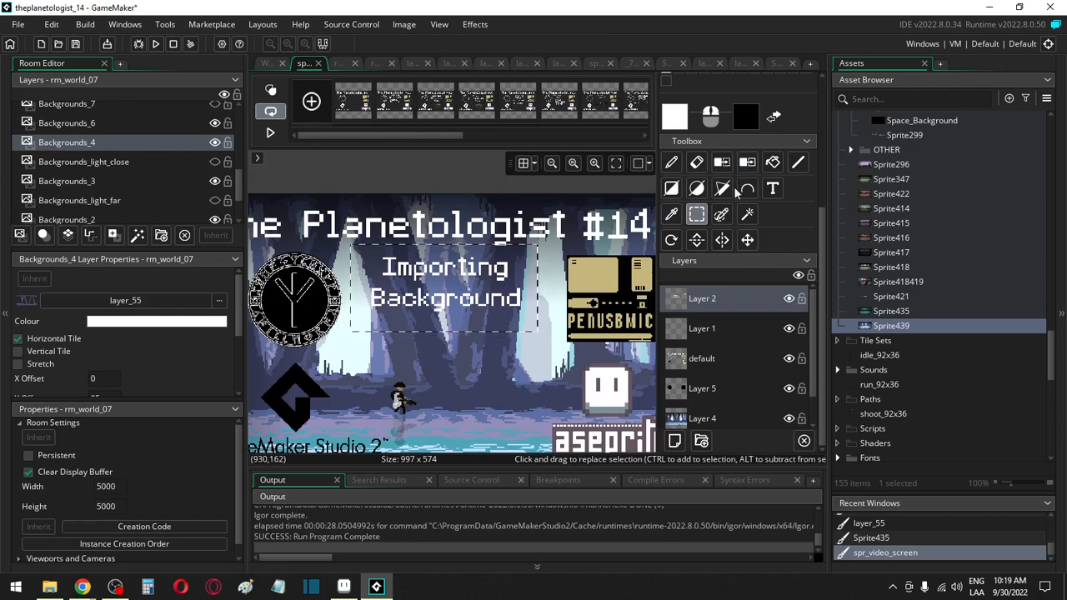
pyautogui.click(487, 176)
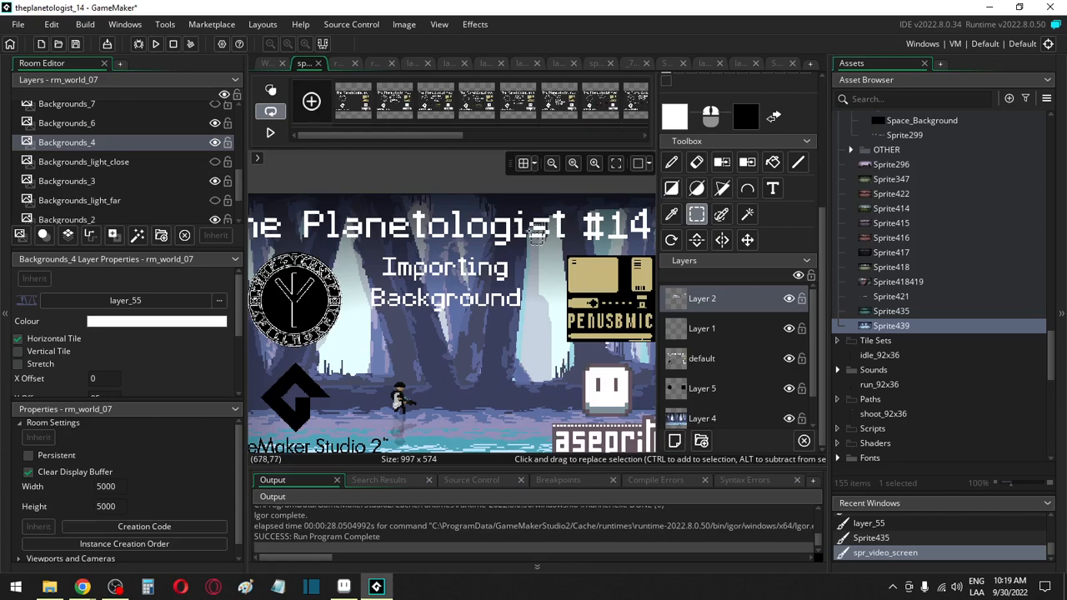
pyautogui.press('c')
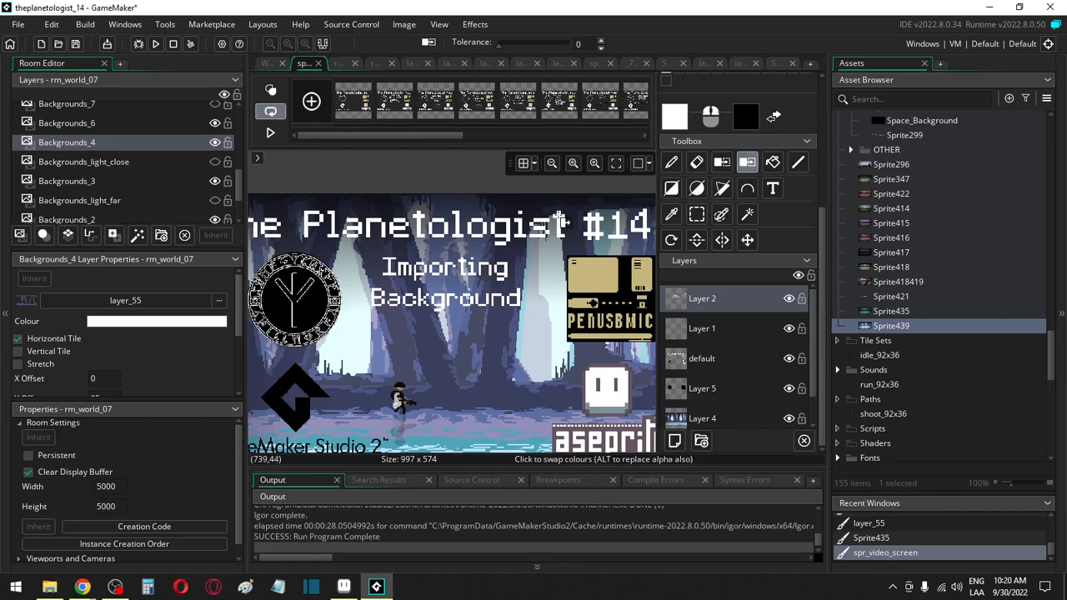
pyautogui.click(692, 355)
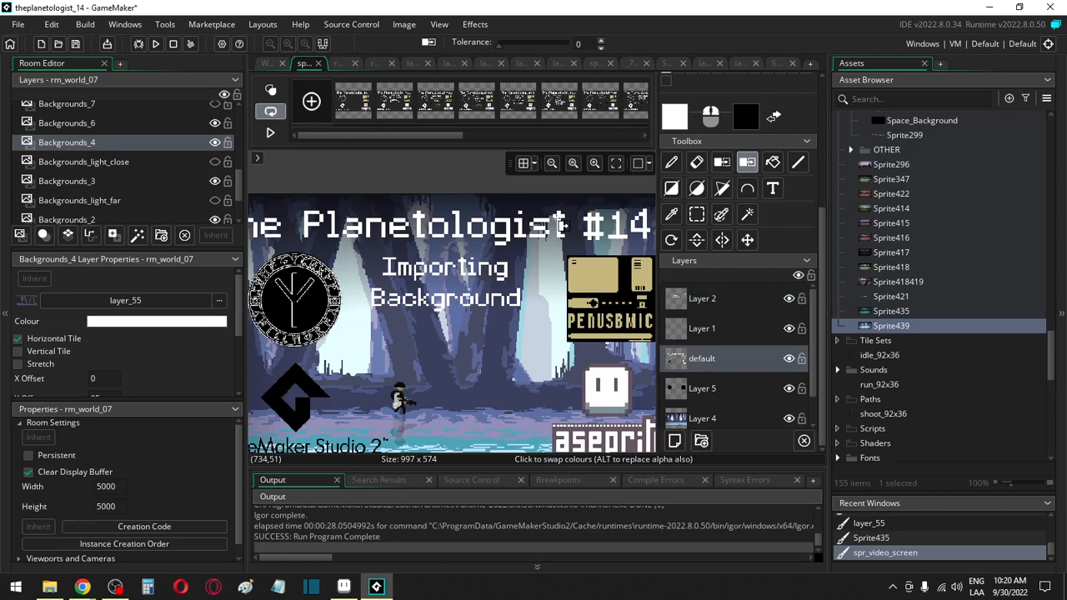
pyautogui.click(707, 300)
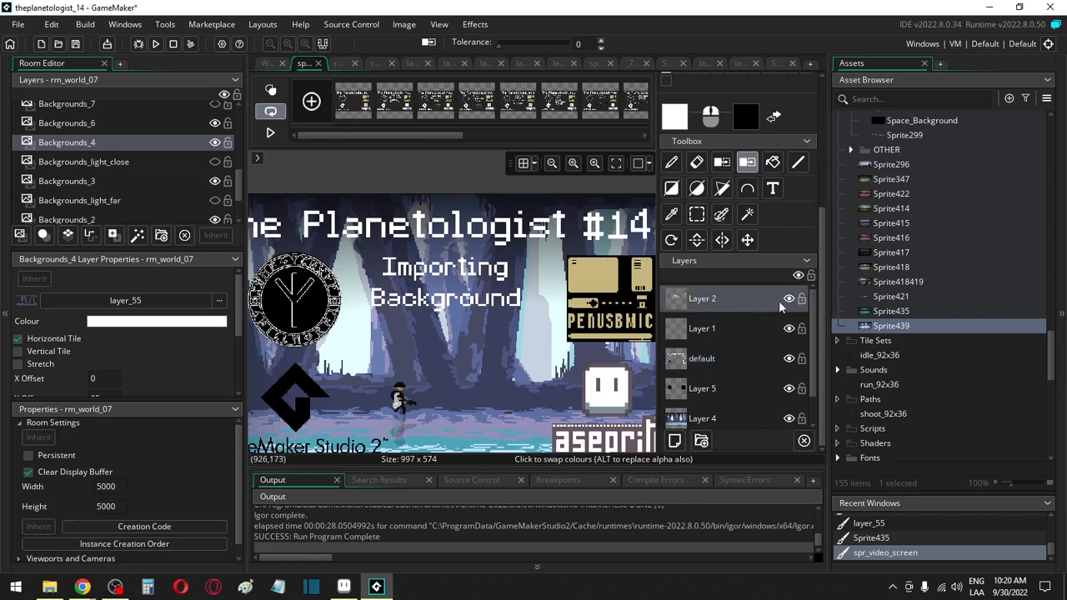
pyautogui.click(787, 299)
pyautogui.click(788, 299)
pyautogui.click(509, 268)
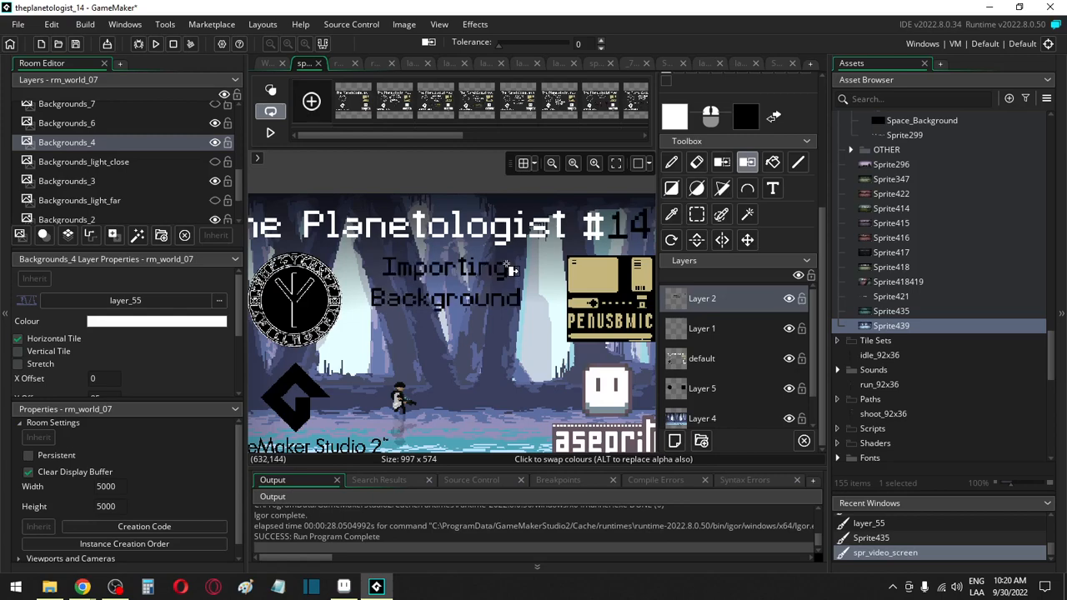
# Step: Select the "The Planetologist #" title on the default layer and replace its white colour with black
pyautogui.click(700, 359)
pyautogui.click(697, 214)
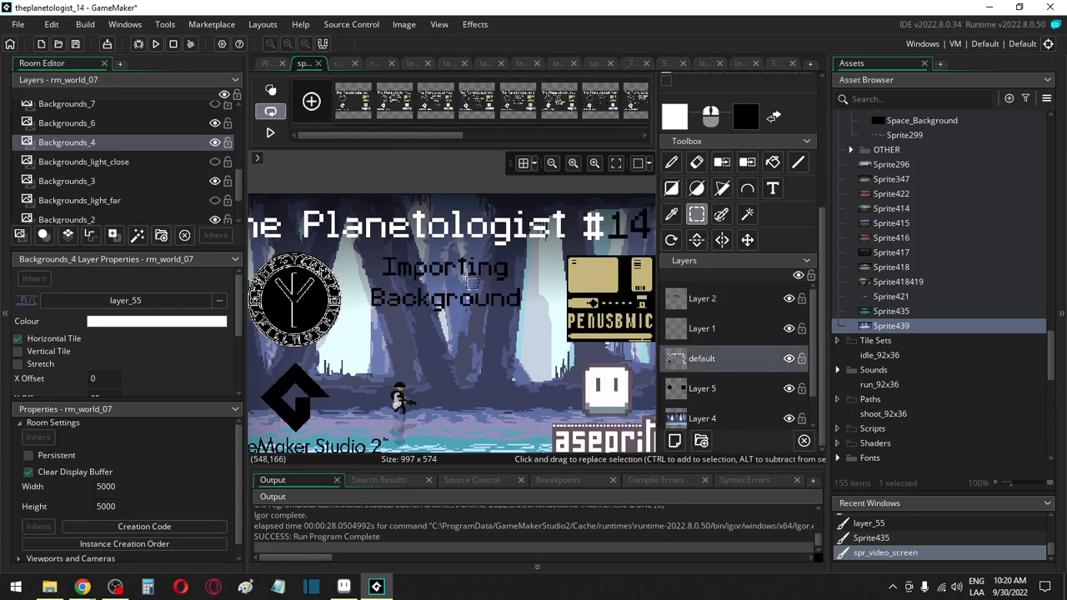
pyautogui.scroll(-2, 472, 282)
pyautogui.moveTo(287, 214); pyautogui.dragTo(560, 261)
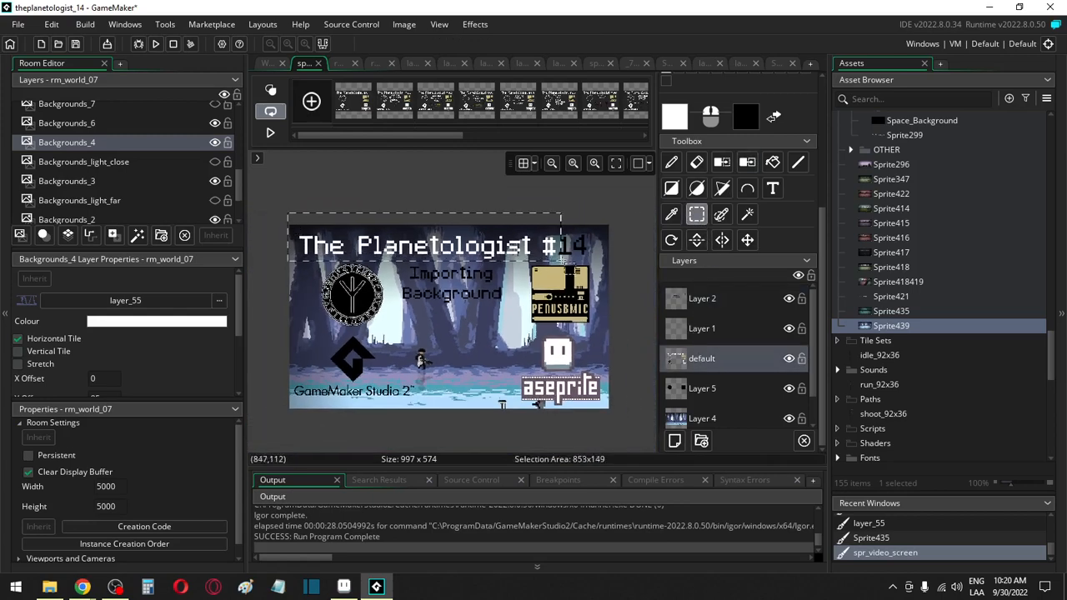
pyautogui.scroll(1, 470, 255)
pyautogui.scroll(2, 467, 252)
pyautogui.press('h')
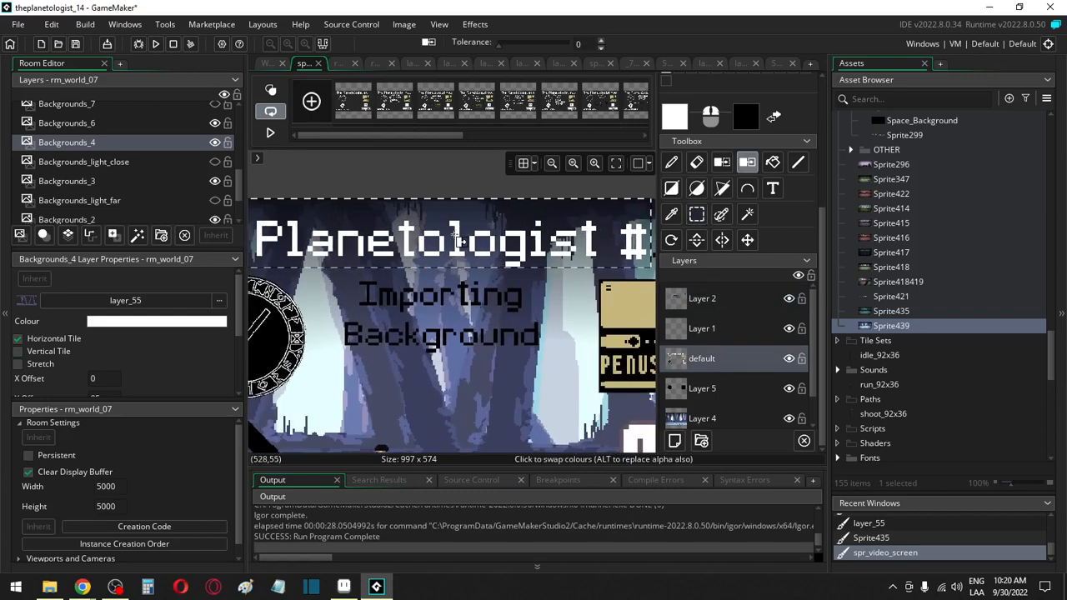
pyautogui.click(457, 240)
pyautogui.scroll(-3, 458, 250)
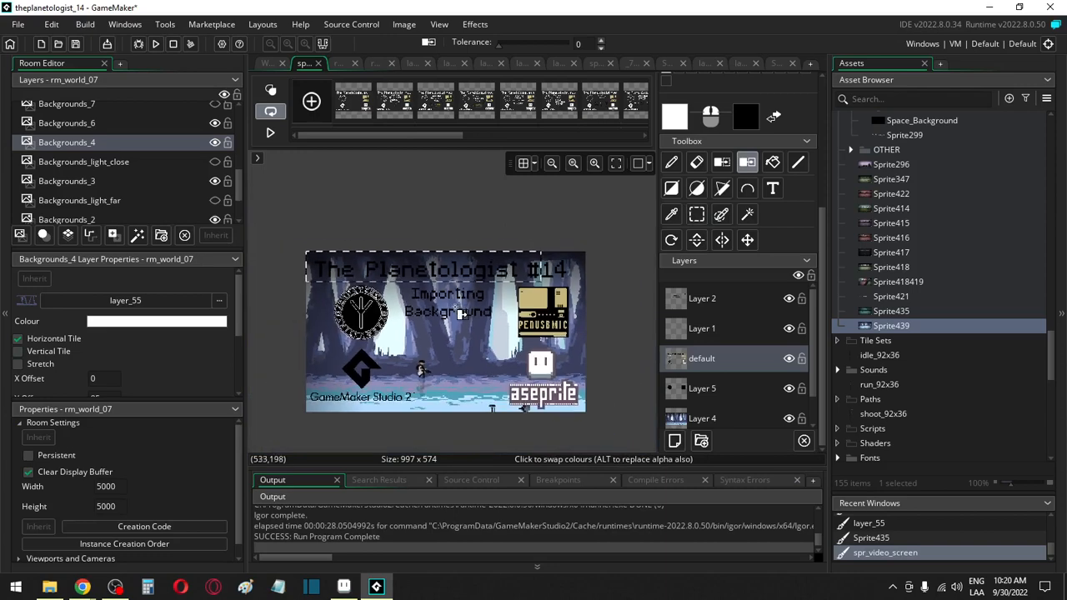
# Step: Save the project and clear the selection around the title
pyautogui.click(595, 162)
pyautogui.click(76, 45)
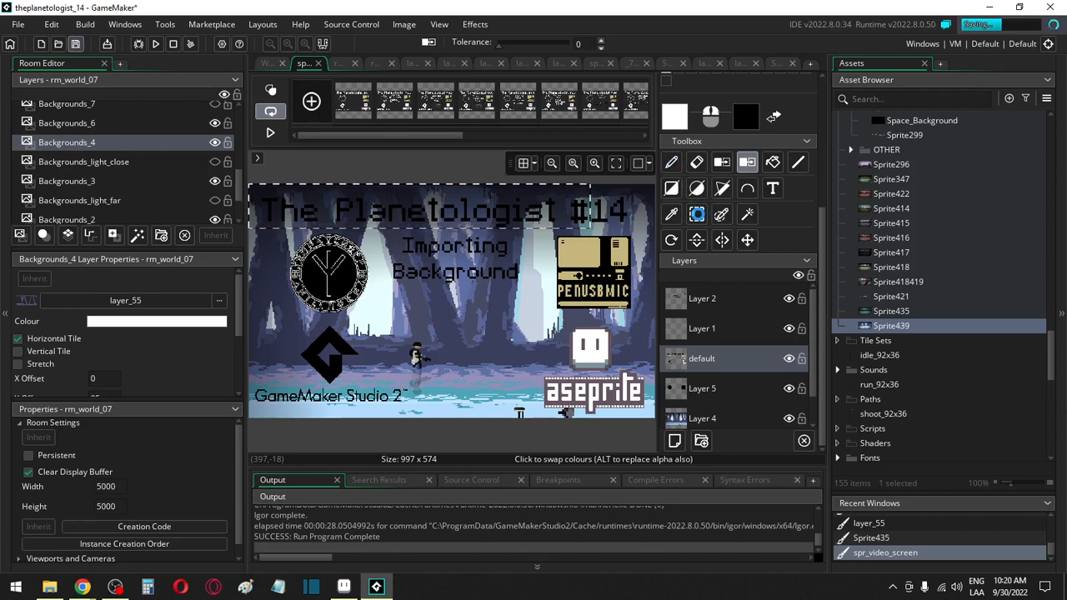
pyautogui.click(698, 216)
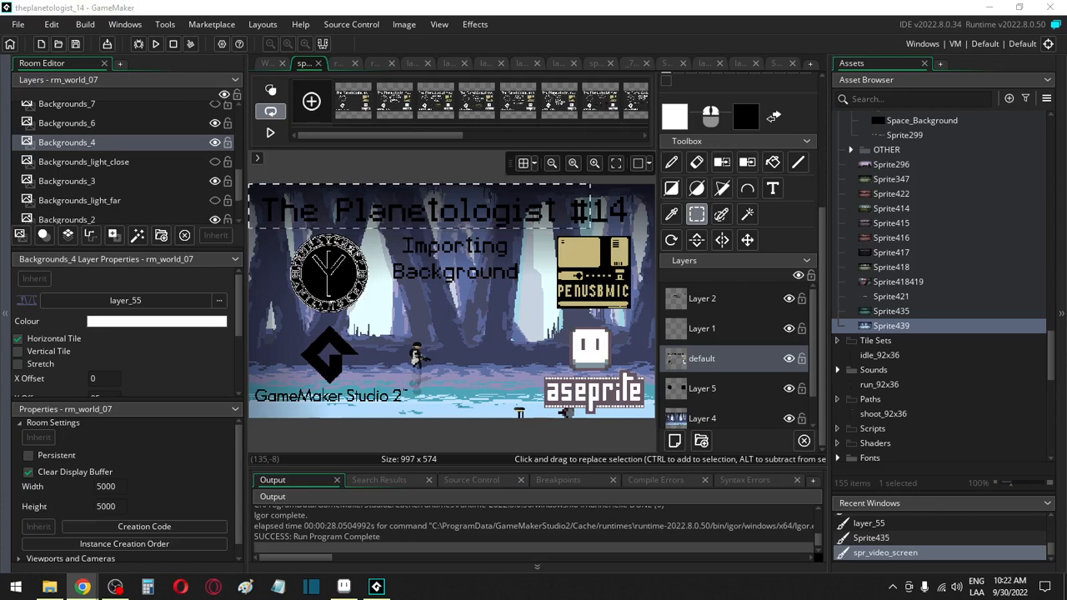
pyautogui.click(411, 178)
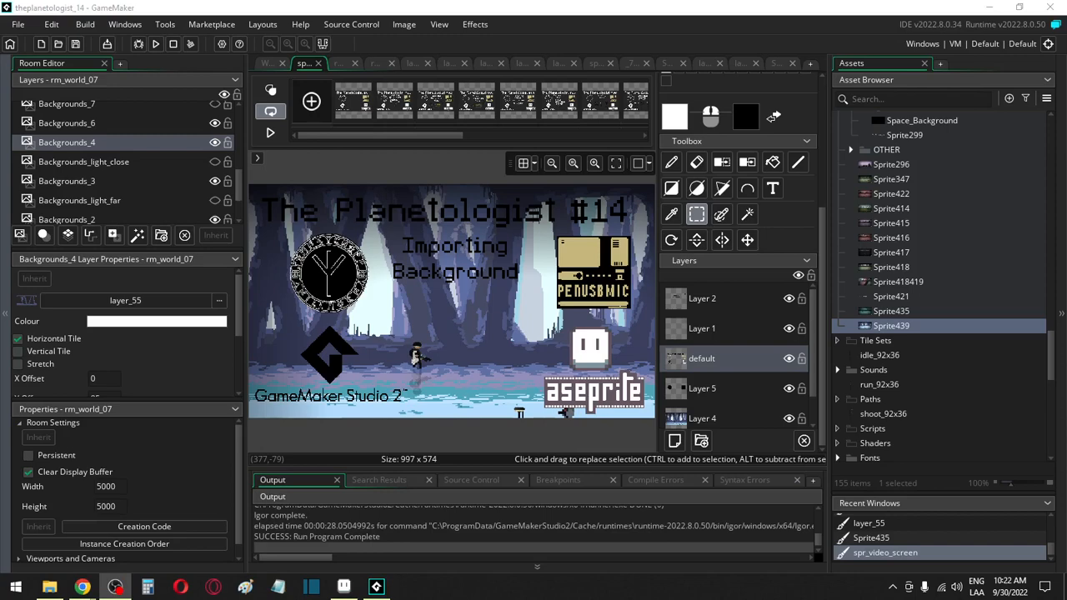
# Step: Hide the surrounding docks so the image editor fills the window, fit spr_video_screen to the view and save the project
pyautogui.click(1062, 247)
pyautogui.click(1063, 247)
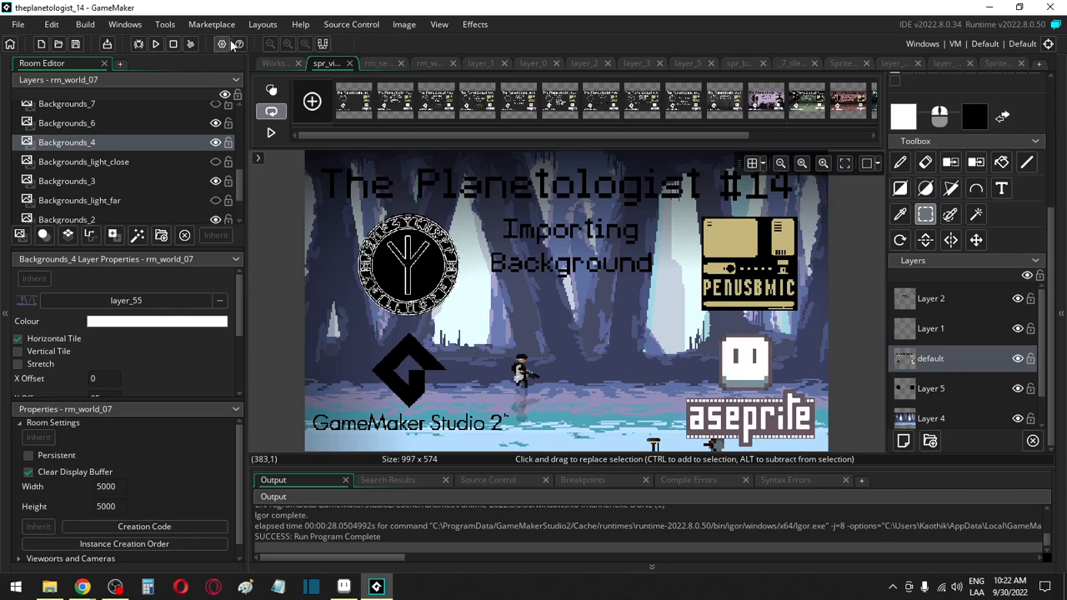
pyautogui.click(327, 45)
pyautogui.click(844, 164)
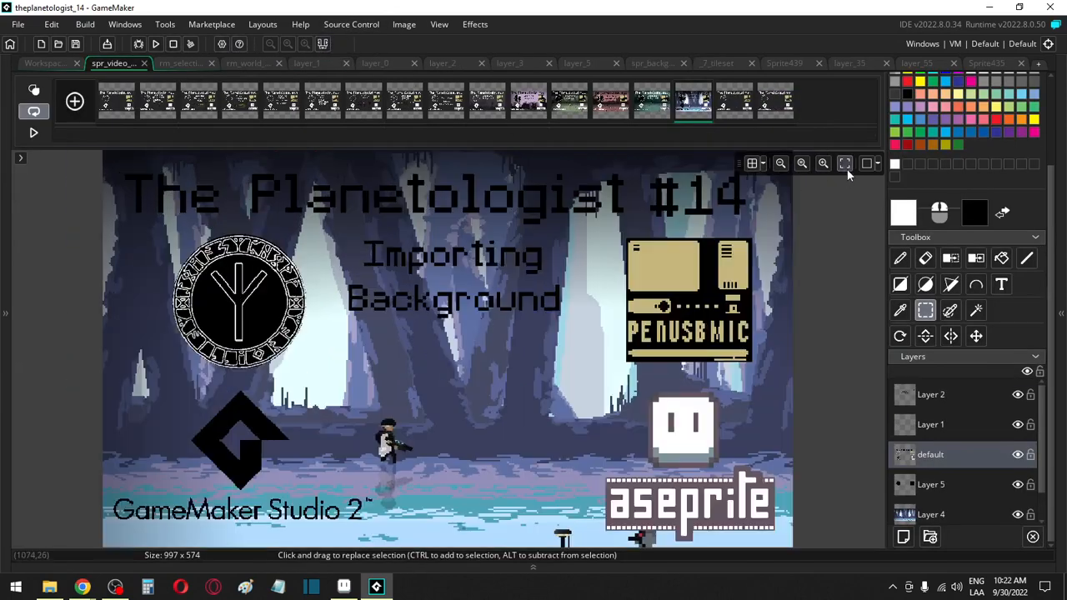
pyautogui.click(75, 45)
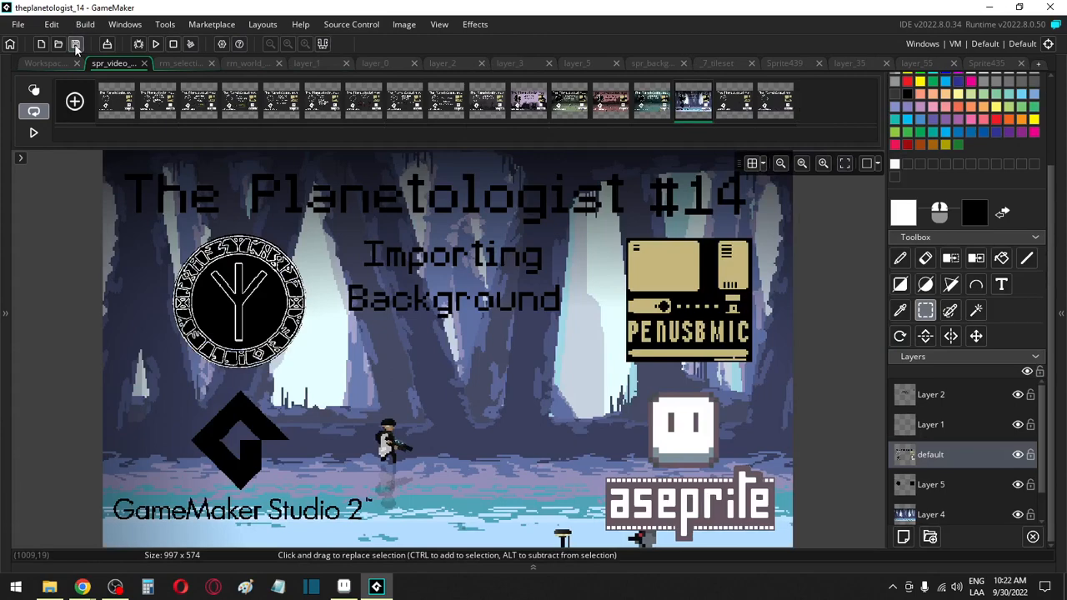